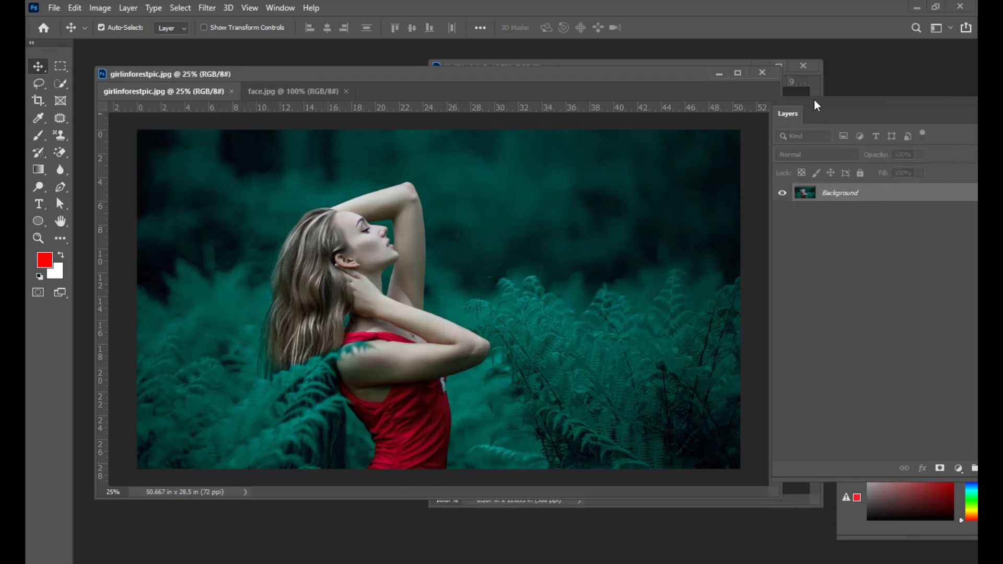
Step: Bring the Layers panel fully into view over the forest picture
{"action": "left_click_drag", "start_coordinate": [425, 80], "coordinate": [430, 78]}
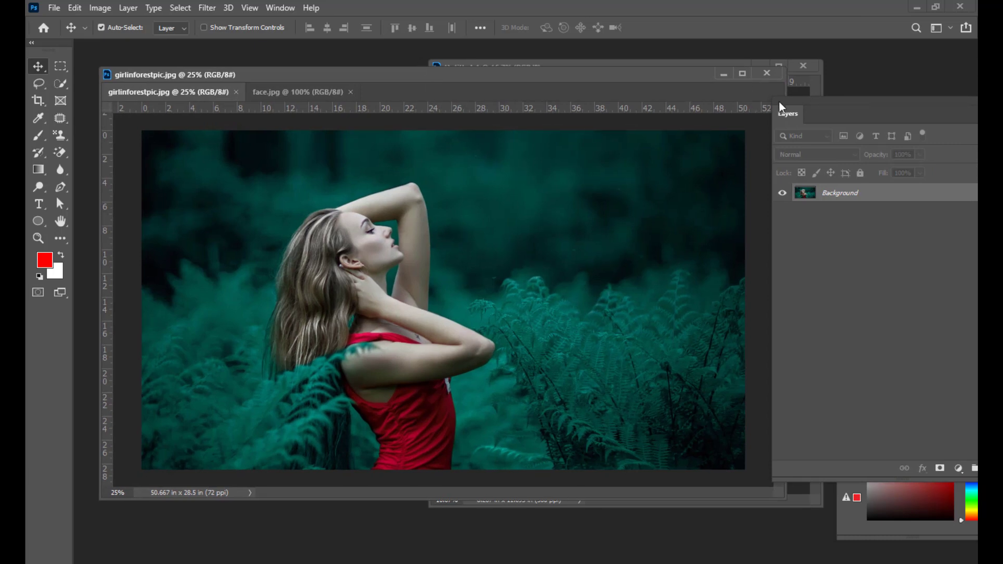
{"action": "left_click_drag", "start_coordinate": [779, 101], "coordinate": [611, 128]}
{"action": "left_click", "coordinate": [129, 8]}
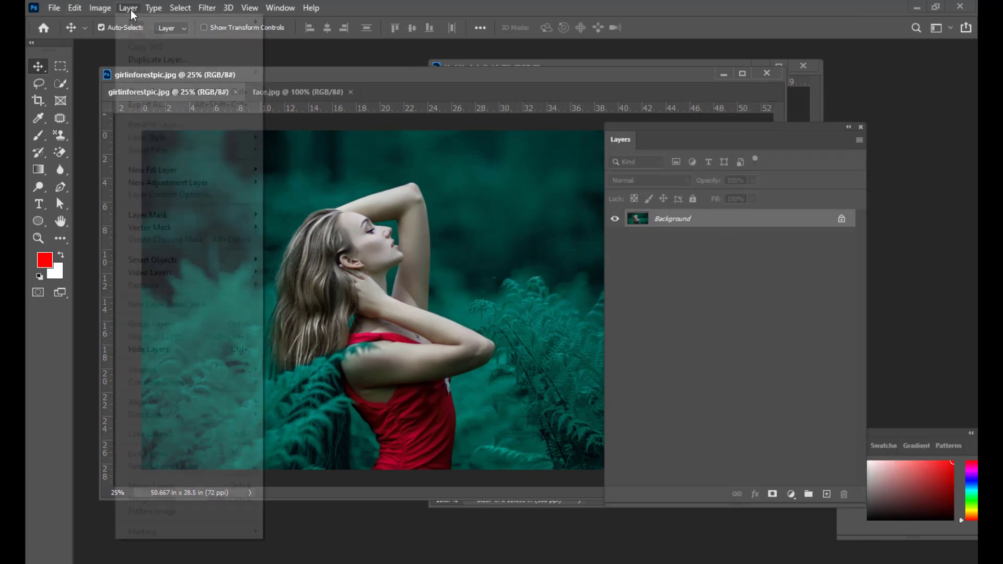
{"action": "mouse_move", "coordinate": [171, 214]}
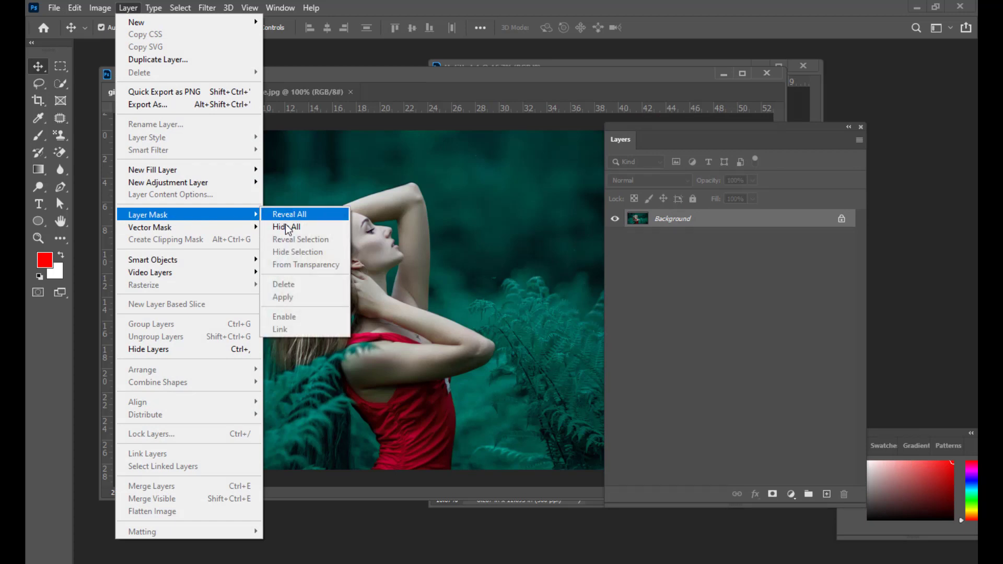
{"action": "left_click", "coordinate": [691, 130]}
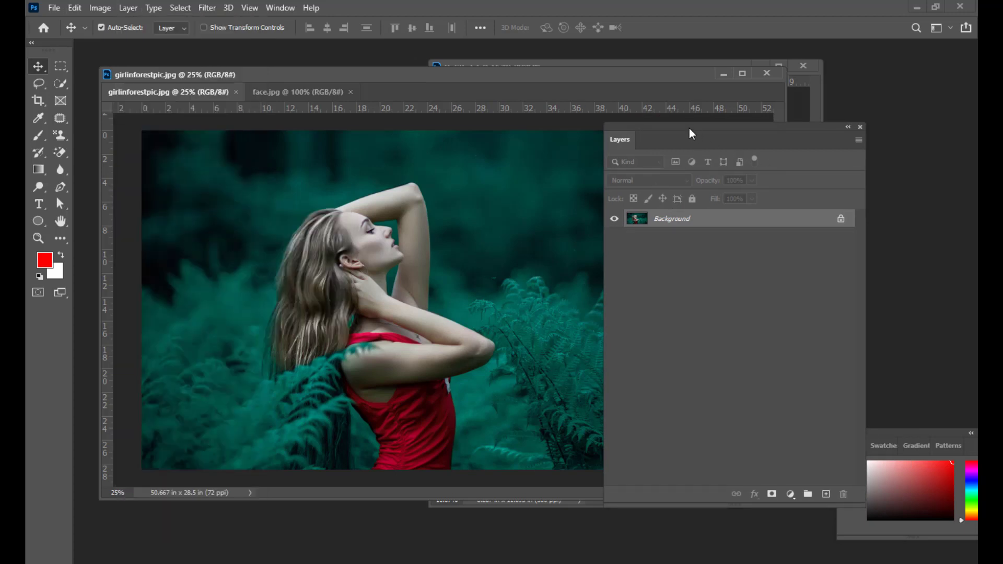
Step: Convert the locked Background of girlinforestpic.jpg into a regular editable layer
{"action": "left_click_drag", "start_coordinate": [689, 129], "coordinate": [699, 106]}
{"action": "double_click", "coordinate": [704, 216]}
{"action": "left_click", "coordinate": [605, 166]}
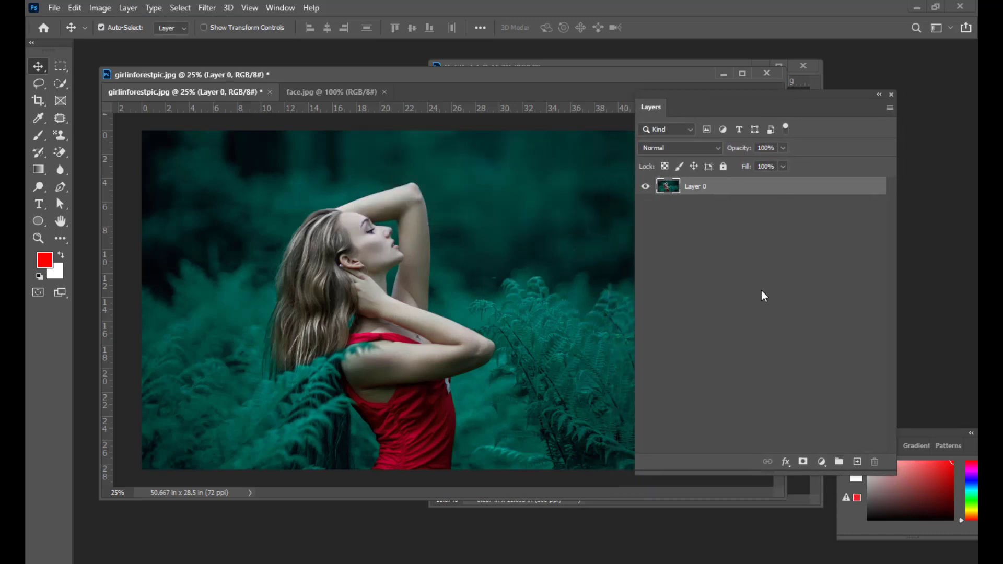
{"action": "left_click", "coordinate": [803, 462]}
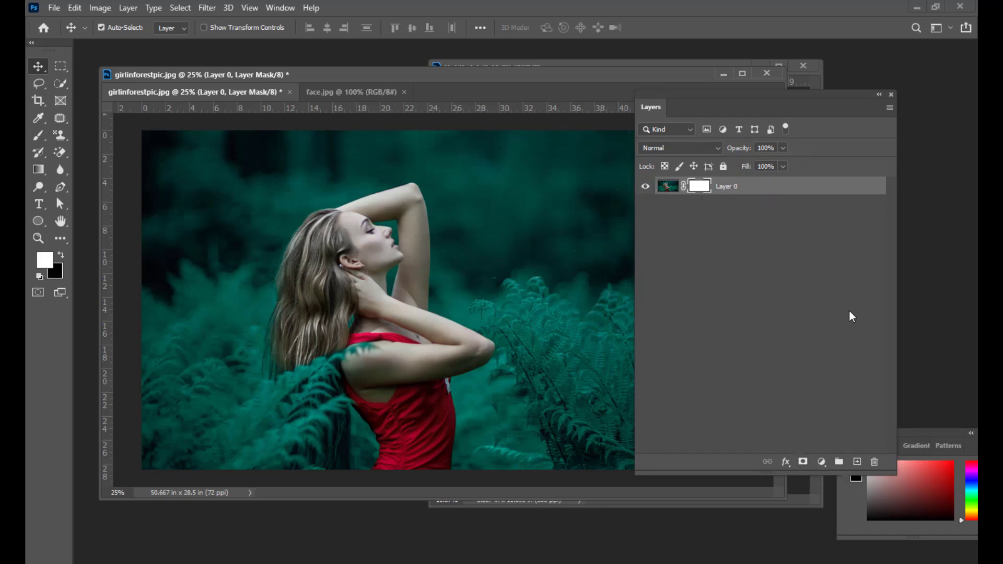
{"action": "key", "text": "ctrl+z"}
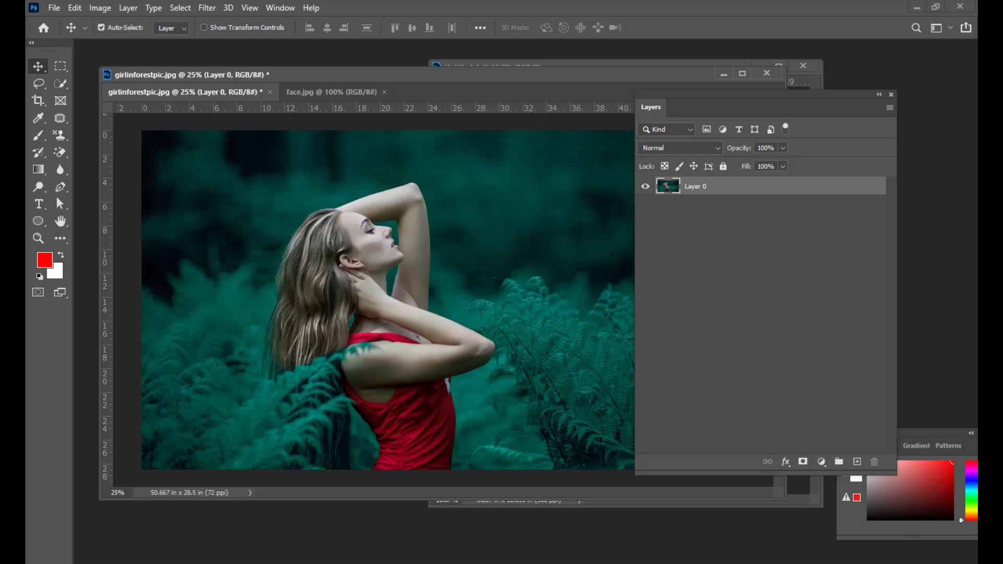
{"action": "left_click", "coordinate": [803, 463], "text": "alt"}
{"action": "key", "text": "ctrl+z"}
Step: Create a new empty layer and place it beneath the forest picture layer
{"action": "left_click_drag", "start_coordinate": [669, 93], "coordinate": [701, 97]}
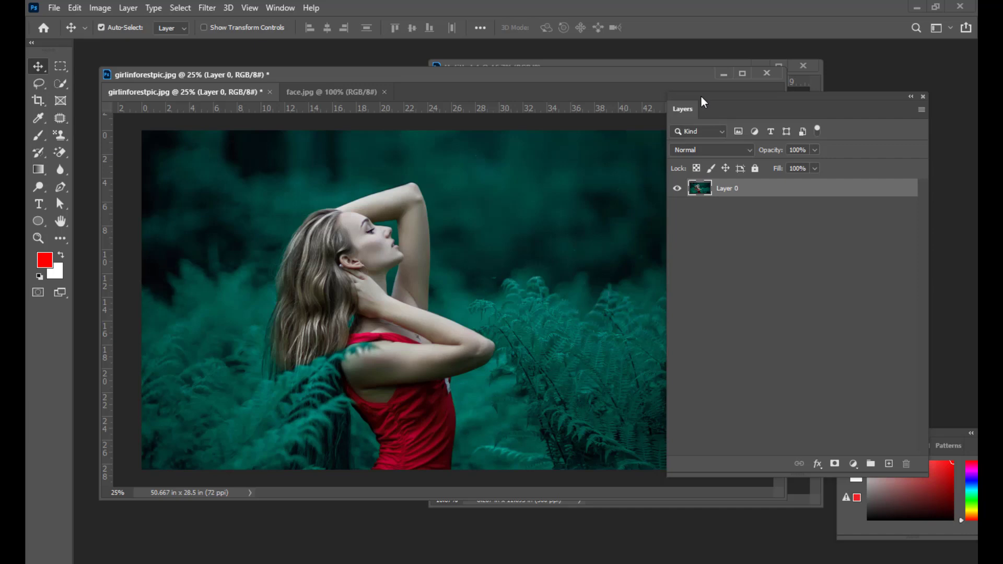
{"action": "left_click_drag", "start_coordinate": [702, 96], "coordinate": [701, 95]}
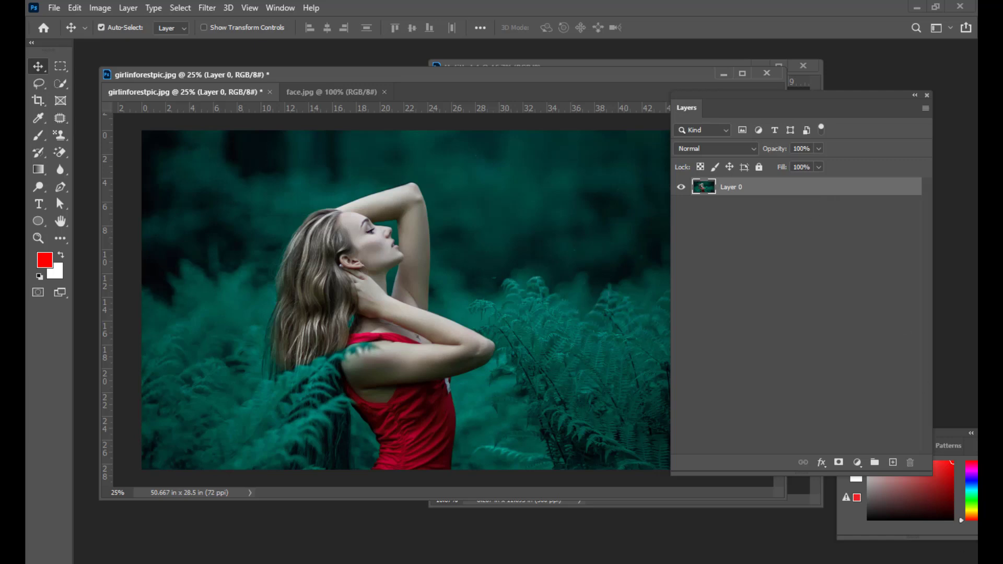
{"action": "left_click", "coordinate": [893, 462]}
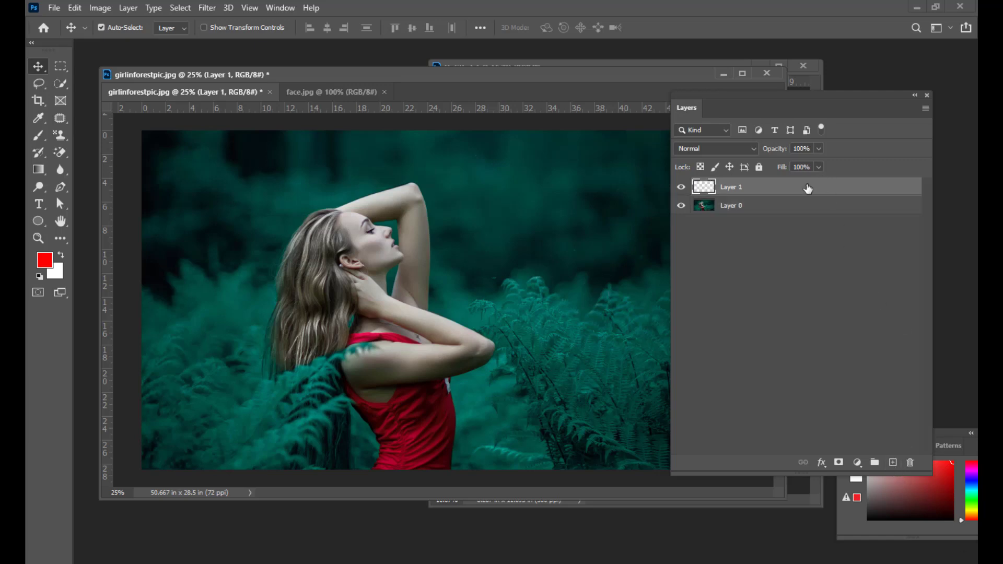
{"action": "left_click_drag", "start_coordinate": [802, 190], "coordinate": [724, 218]}
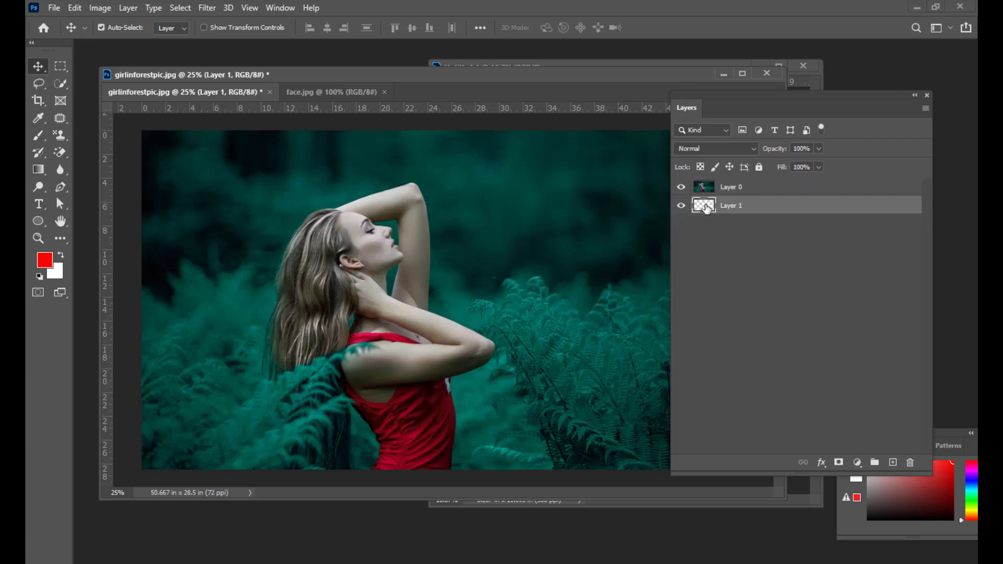
Step: Fill the new lower layer with white and check the fill by briefly hiding the picture layer
{"action": "left_click", "coordinate": [61, 255]}
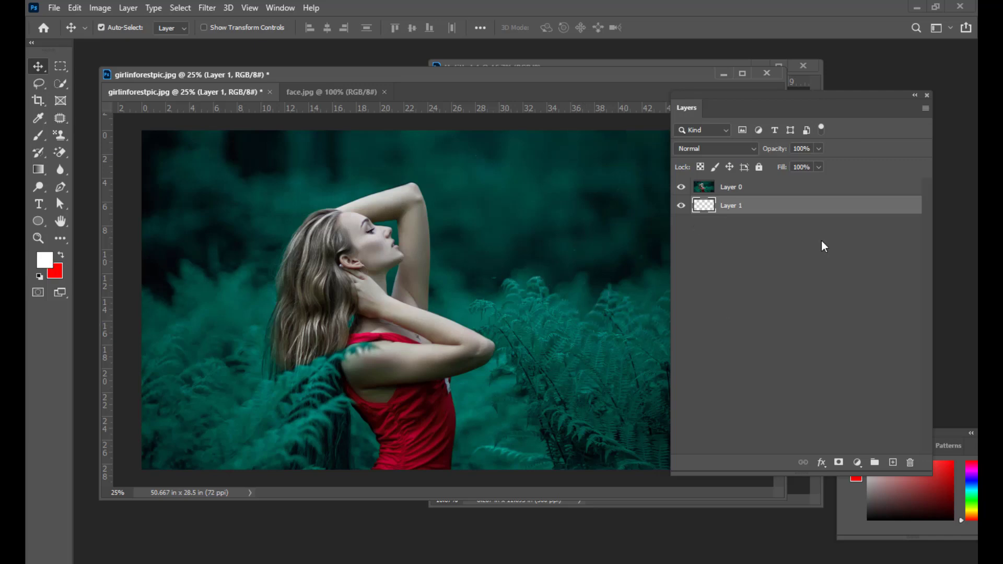
{"action": "key", "text": "alt+BackSpace"}
{"action": "left_click", "coordinate": [680, 187]}
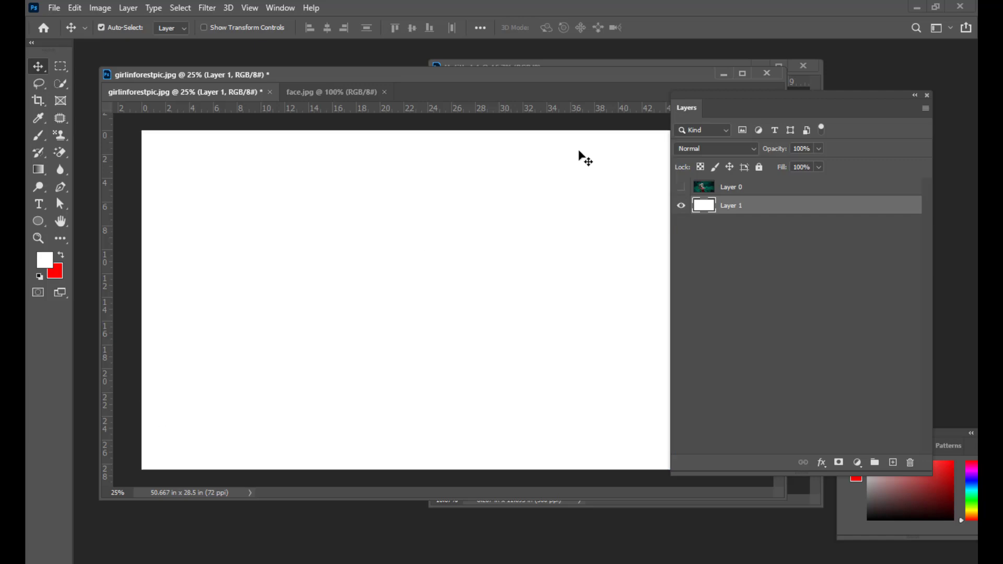
{"action": "left_click", "coordinate": [681, 186]}
Step: Add a black layer mask to Layer 0 that hides the whole forest picture
{"action": "left_click", "coordinate": [726, 187]}
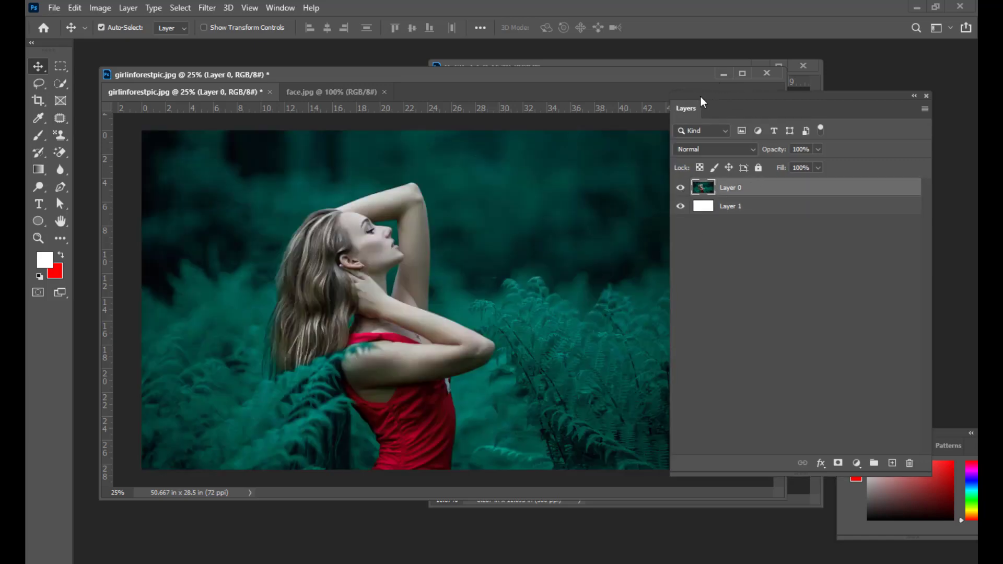
{"action": "left_click_drag", "start_coordinate": [700, 95], "coordinate": [700, 125]}
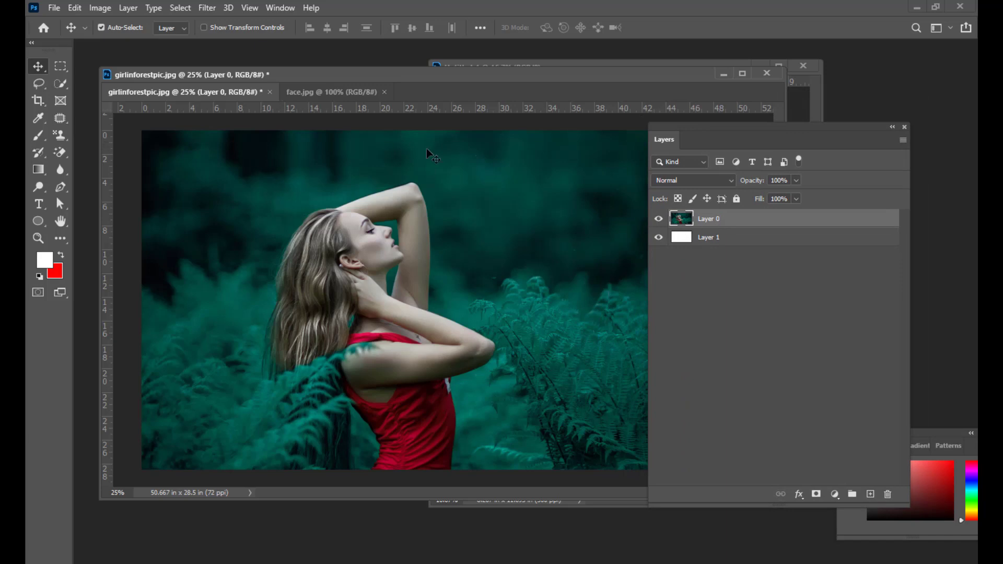
{"action": "left_click_drag", "start_coordinate": [672, 127], "coordinate": [680, 120]}
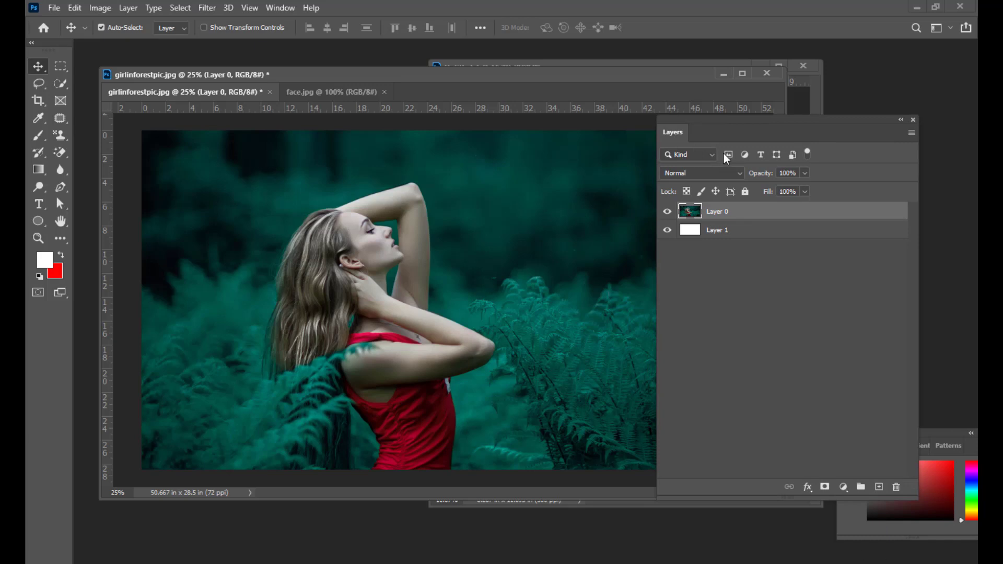
{"action": "left_click_drag", "start_coordinate": [720, 118], "coordinate": [724, 102]}
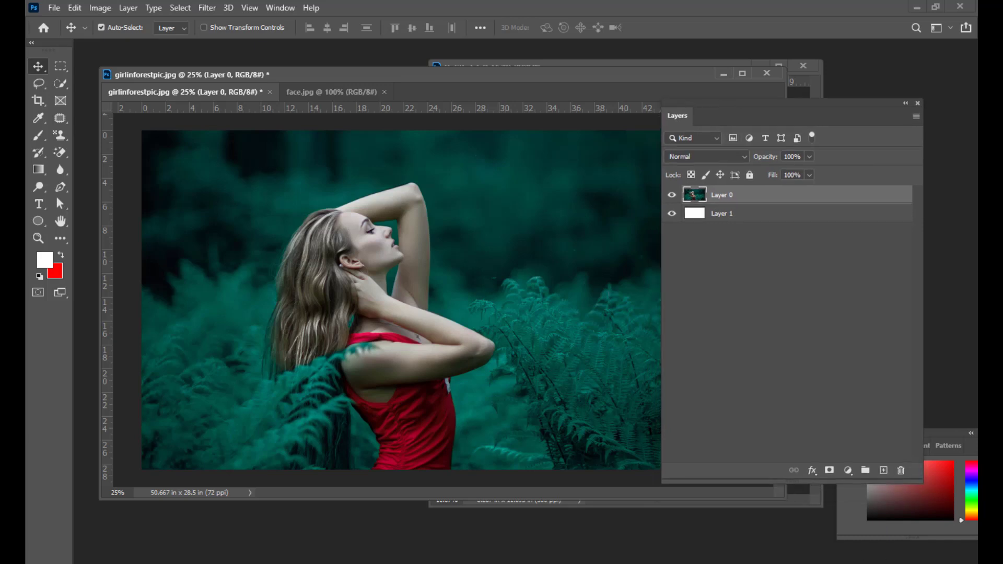
{"action": "left_click", "coordinate": [829, 471], "text": "alt"}
Step: Choose the Stipple 12 pixels brush from the Natural Brushes set for the Brush tool
{"action": "left_click_drag", "start_coordinate": [698, 114], "coordinate": [753, 118]}
{"action": "left_click_drag", "start_coordinate": [370, 78], "coordinate": [387, 78]}
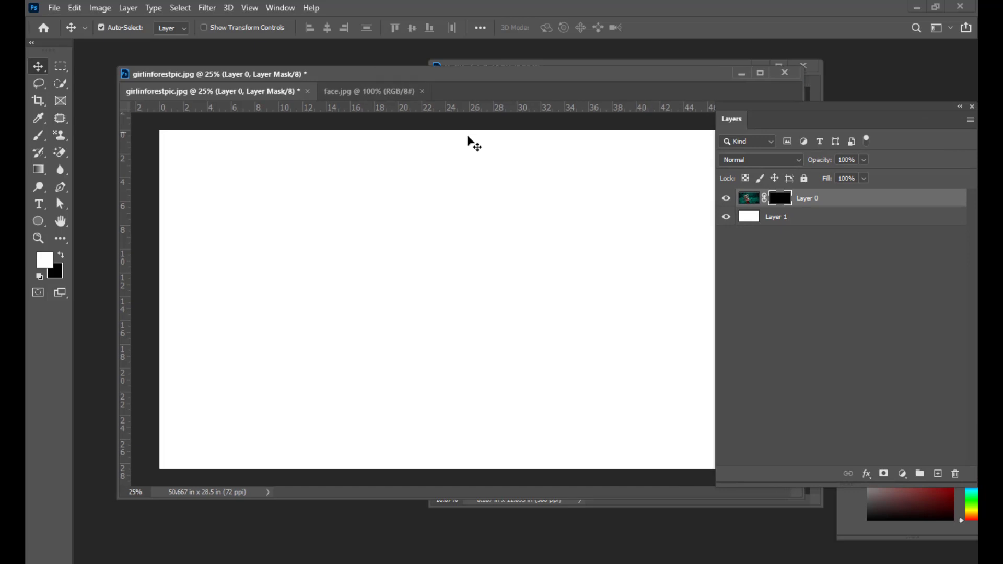
{"action": "left_click", "coordinate": [38, 136]}
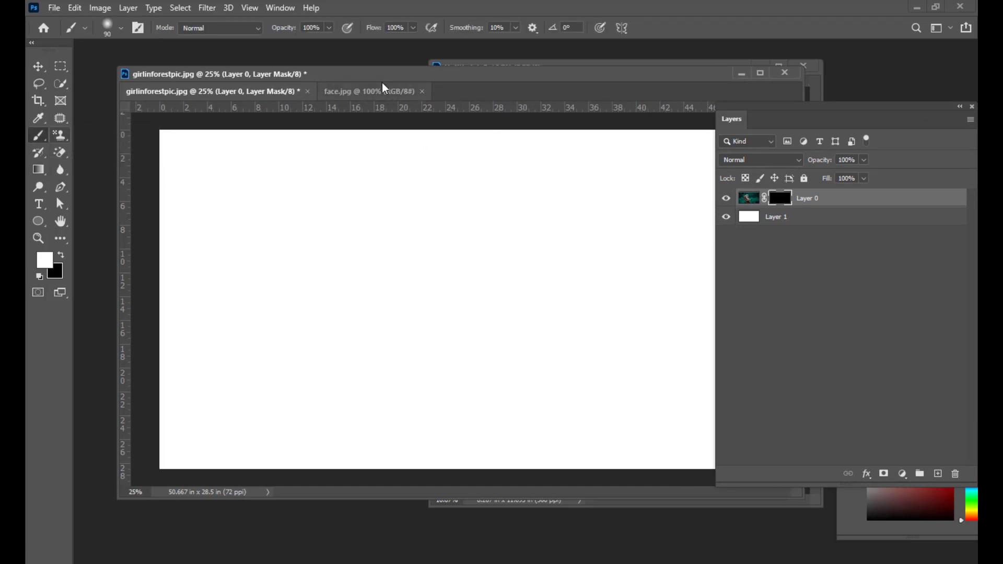
{"action": "left_click_drag", "start_coordinate": [390, 78], "coordinate": [384, 81]}
{"action": "left_click", "coordinate": [121, 30]}
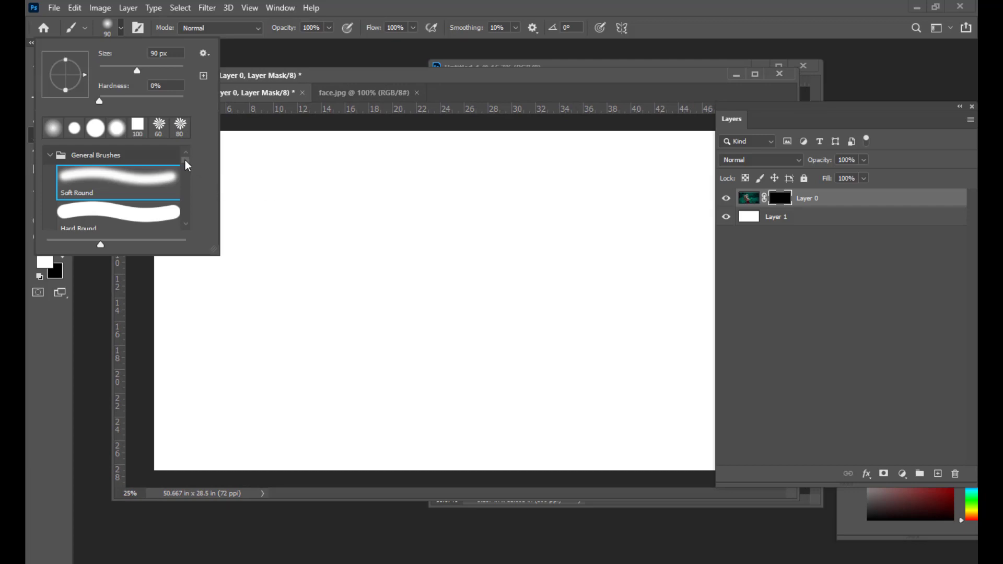
{"action": "left_click_drag", "start_coordinate": [187, 165], "coordinate": [186, 203]}
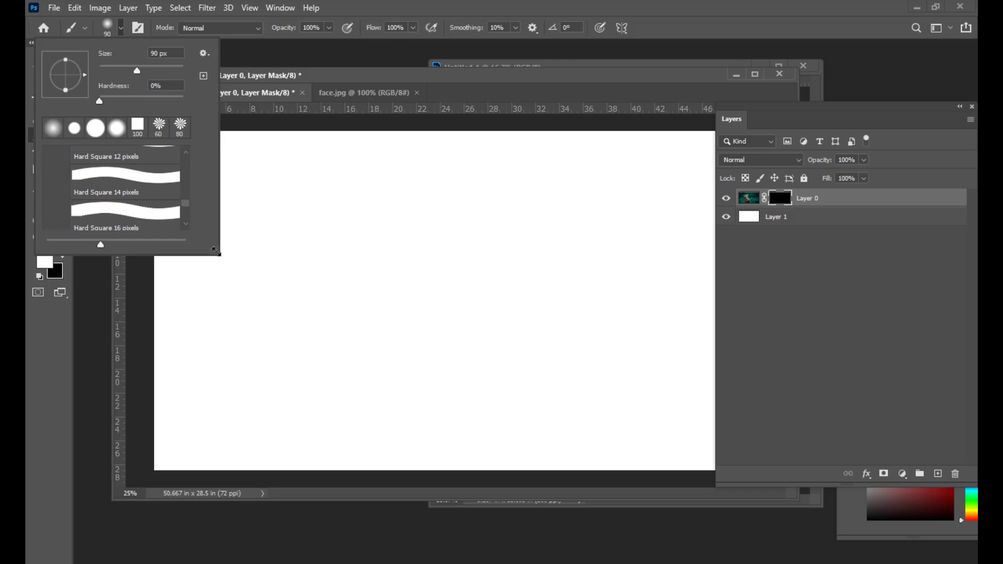
{"action": "left_click_drag", "start_coordinate": [216, 251], "coordinate": [389, 473]}
{"action": "mouse_move", "coordinate": [360, 403]}
{"action": "left_mouse_down"}
{"action": "mouse_move", "coordinate": [356, 264]}
{"action": "mouse_move", "coordinate": [341, 256]}
{"action": "left_mouse_up"}
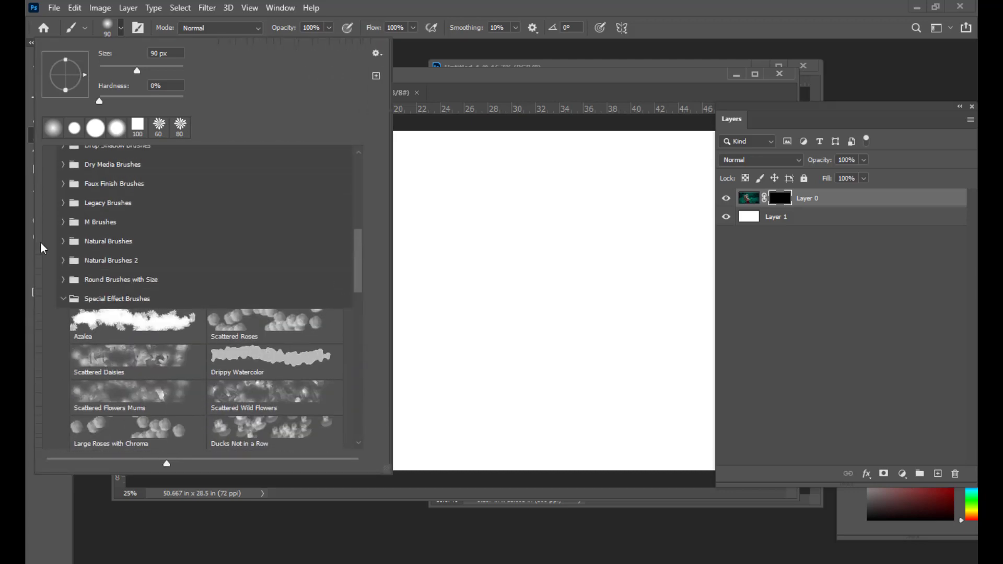
{"action": "left_click", "coordinate": [64, 241]}
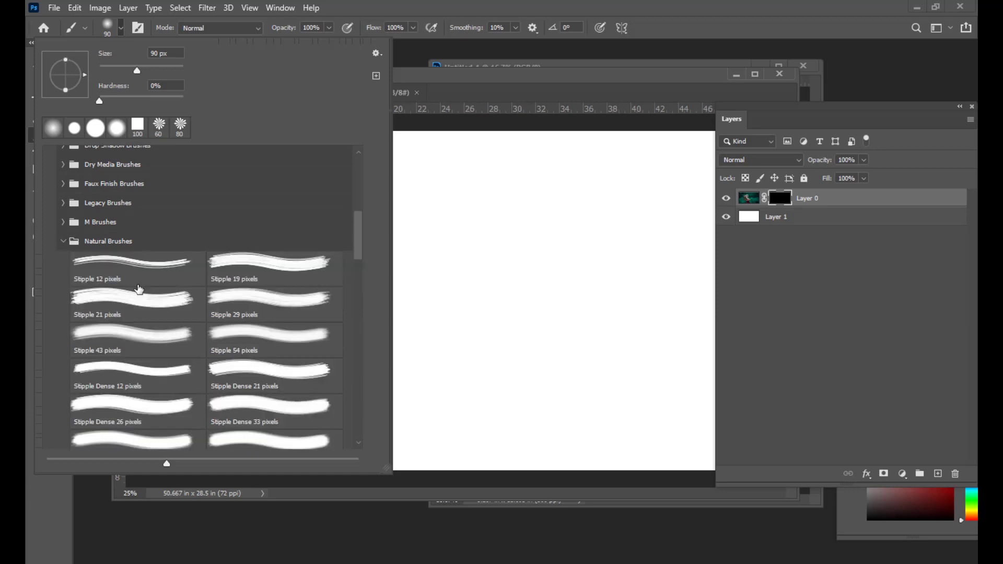
{"action": "left_click", "coordinate": [113, 267]}
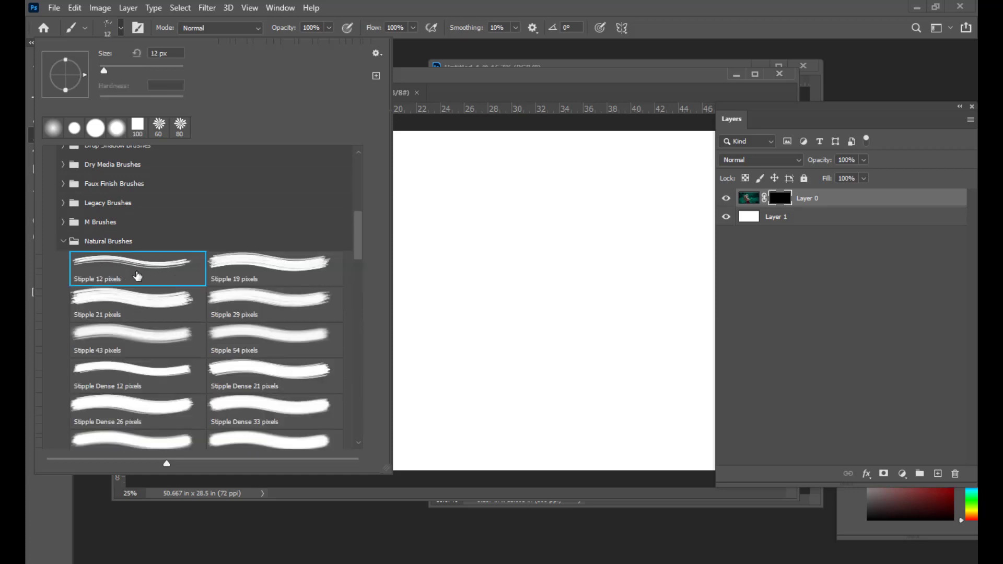
Step: Paint white on Layer 0's mask with the stipple brush at size 150, revealing the woman and some surrounding forest with rough edges
{"action": "left_click", "coordinate": [503, 77]}
{"action": "mouse_move", "coordinate": [502, 77]}
{"action": "left_mouse_down"}
{"action": "mouse_move", "coordinate": [510, 88]}
{"action": "mouse_move", "coordinate": [457, 93]}
{"action": "left_mouse_up"}
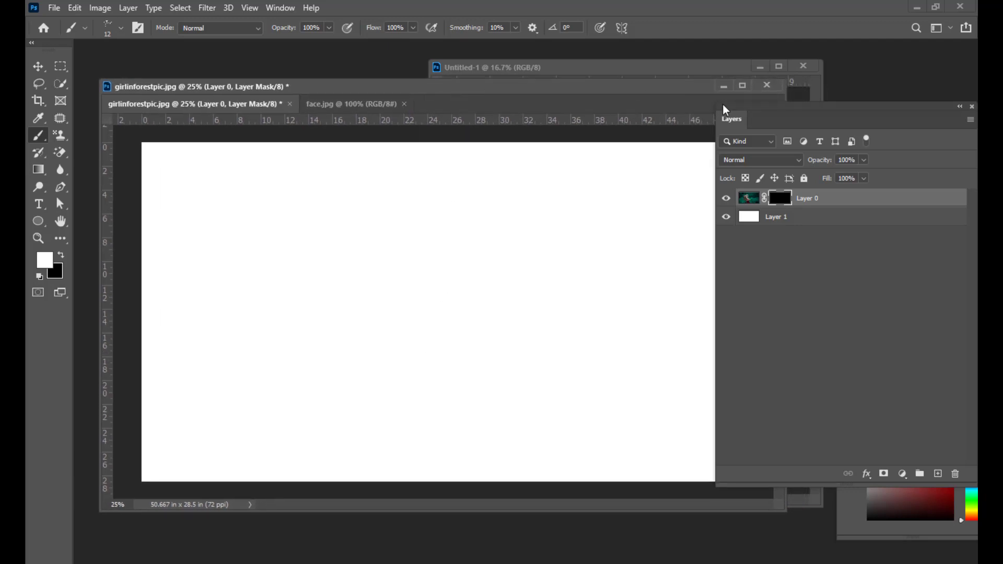
{"action": "left_click_drag", "start_coordinate": [725, 110], "coordinate": [759, 105]}
{"action": "left_click_drag", "start_coordinate": [496, 94], "coordinate": [492, 92]}
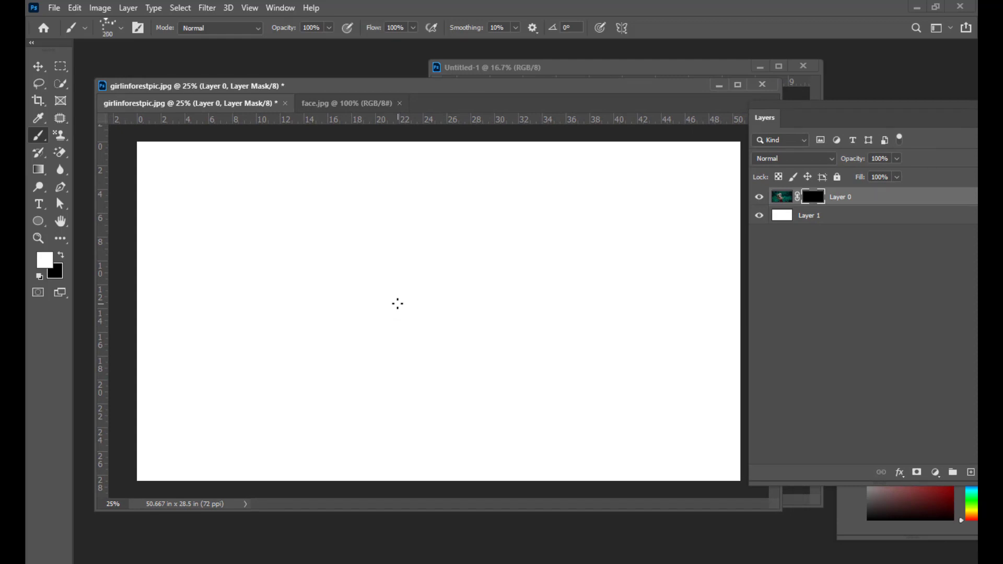
{"action": "key", "text": "bracketleft"}
{"action": "key", "text": "bracketleft"}
{"action": "mouse_move", "coordinate": [421, 261]}
{"action": "left_mouse_down"}
{"action": "mouse_move", "coordinate": [512, 206]}
{"action": "mouse_move", "coordinate": [354, 284]}
{"action": "mouse_move", "coordinate": [376, 246]}
{"action": "mouse_move", "coordinate": [279, 297]}
{"action": "mouse_move", "coordinate": [312, 277]}
{"action": "mouse_move", "coordinate": [248, 297]}
{"action": "mouse_move", "coordinate": [290, 287]}
{"action": "mouse_move", "coordinate": [305, 253]}
{"action": "mouse_move", "coordinate": [362, 221]}
{"action": "mouse_move", "coordinate": [287, 270]}
{"action": "mouse_move", "coordinate": [407, 218]}
{"action": "mouse_move", "coordinate": [291, 269]}
{"action": "mouse_move", "coordinate": [469, 158]}
{"action": "mouse_move", "coordinate": [333, 211]}
{"action": "mouse_move", "coordinate": [410, 201]}
{"action": "mouse_move", "coordinate": [386, 244]}
{"action": "mouse_move", "coordinate": [310, 230]}
{"action": "mouse_move", "coordinate": [380, 211]}
{"action": "mouse_move", "coordinate": [356, 181]}
{"action": "mouse_move", "coordinate": [303, 223]}
{"action": "mouse_move", "coordinate": [290, 253]}
{"action": "mouse_move", "coordinate": [339, 311]}
{"action": "mouse_move", "coordinate": [392, 268]}
{"action": "mouse_move", "coordinate": [339, 277]}
{"action": "mouse_move", "coordinate": [309, 305]}
{"action": "mouse_move", "coordinate": [421, 253]}
{"action": "mouse_move", "coordinate": [383, 312]}
{"action": "mouse_move", "coordinate": [376, 300]}
{"action": "mouse_move", "coordinate": [325, 336]}
{"action": "mouse_move", "coordinate": [385, 314]}
{"action": "mouse_move", "coordinate": [395, 327]}
{"action": "mouse_move", "coordinate": [425, 303]}
{"action": "mouse_move", "coordinate": [399, 261]}
{"action": "mouse_move", "coordinate": [373, 259]}
{"action": "left_mouse_up"}
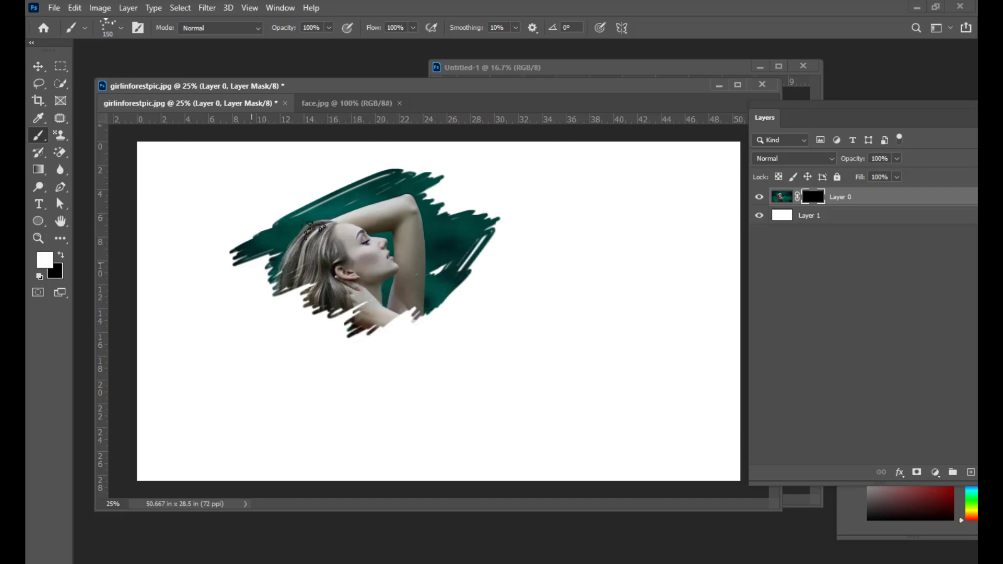
{"action": "left_click_drag", "start_coordinate": [436, 159], "coordinate": [292, 204]}
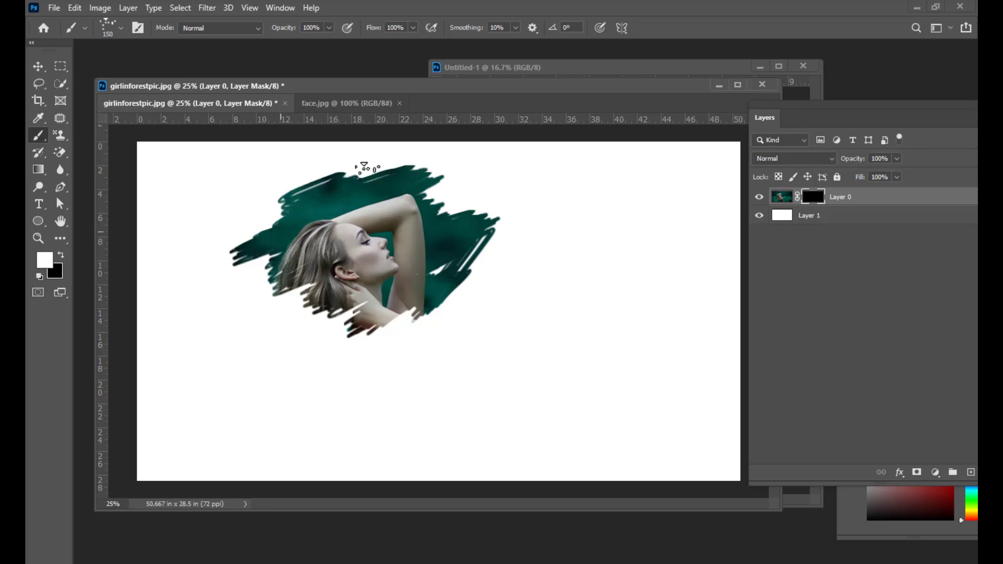
{"action": "mouse_move", "coordinate": [358, 168]}
{"action": "left_mouse_down"}
{"action": "mouse_move", "coordinate": [390, 158]}
{"action": "mouse_move", "coordinate": [362, 182]}
{"action": "mouse_move", "coordinate": [388, 175]}
{"action": "mouse_move", "coordinate": [388, 185]}
{"action": "mouse_move", "coordinate": [319, 189]}
{"action": "left_mouse_up"}
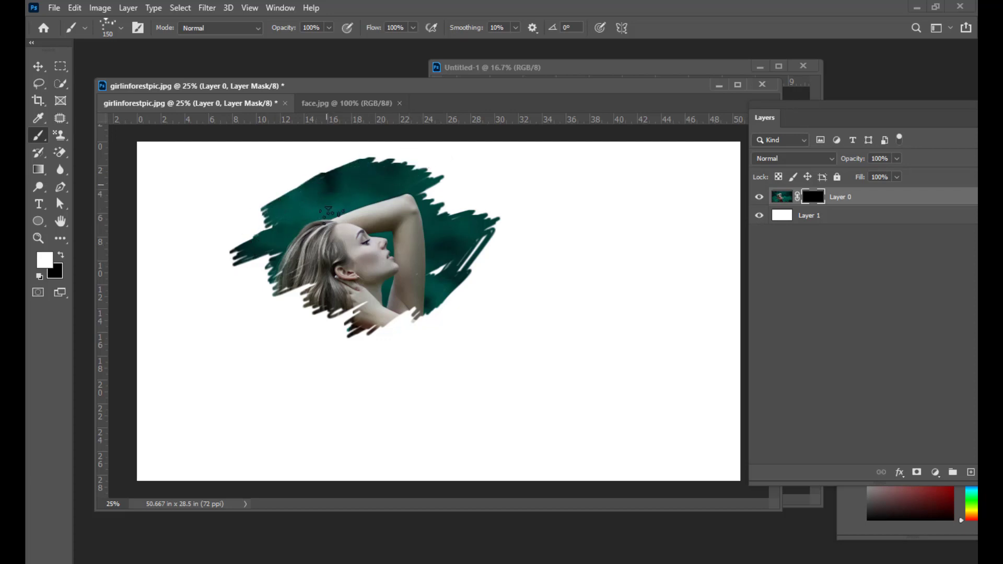
{"action": "mouse_move", "coordinate": [338, 300]}
{"action": "left_mouse_down"}
{"action": "mouse_move", "coordinate": [312, 359]}
{"action": "mouse_move", "coordinate": [319, 349]}
{"action": "mouse_move", "coordinate": [330, 360]}
{"action": "mouse_move", "coordinate": [360, 358]}
{"action": "mouse_move", "coordinate": [391, 333]}
{"action": "mouse_move", "coordinate": [374, 334]}
{"action": "mouse_move", "coordinate": [408, 294]}
{"action": "mouse_move", "coordinate": [405, 324]}
{"action": "mouse_move", "coordinate": [458, 274]}
{"action": "mouse_move", "coordinate": [443, 269]}
{"action": "mouse_move", "coordinate": [462, 247]}
{"action": "mouse_move", "coordinate": [494, 244]}
{"action": "mouse_move", "coordinate": [491, 266]}
{"action": "mouse_move", "coordinate": [429, 314]}
{"action": "mouse_move", "coordinate": [414, 336]}
{"action": "left_mouse_up"}
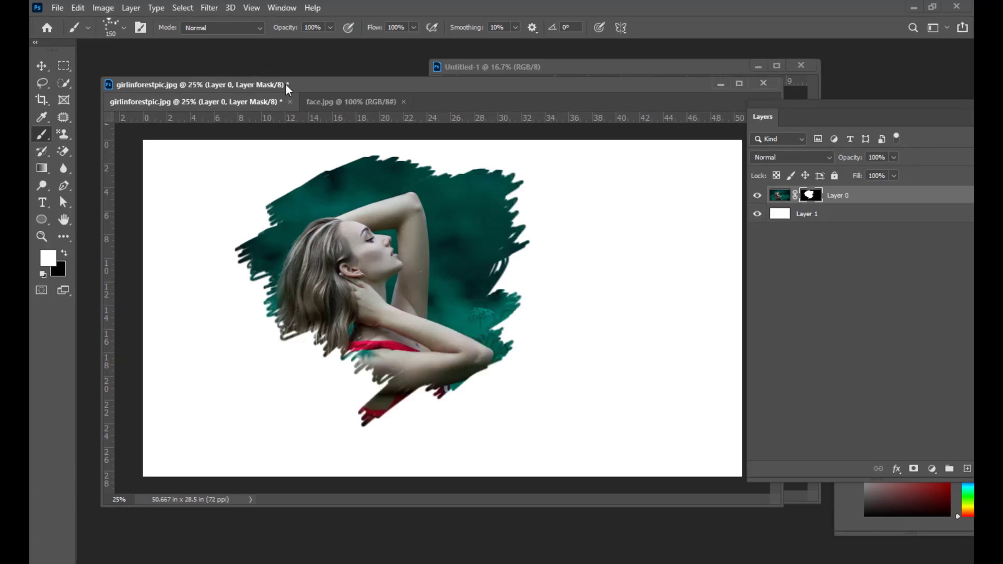
Step: Apply an Inner Shadow to Layer 0 with a distance of 27 px and a size of 4 px
{"action": "left_click_drag", "start_coordinate": [762, 116], "coordinate": [737, 148]}
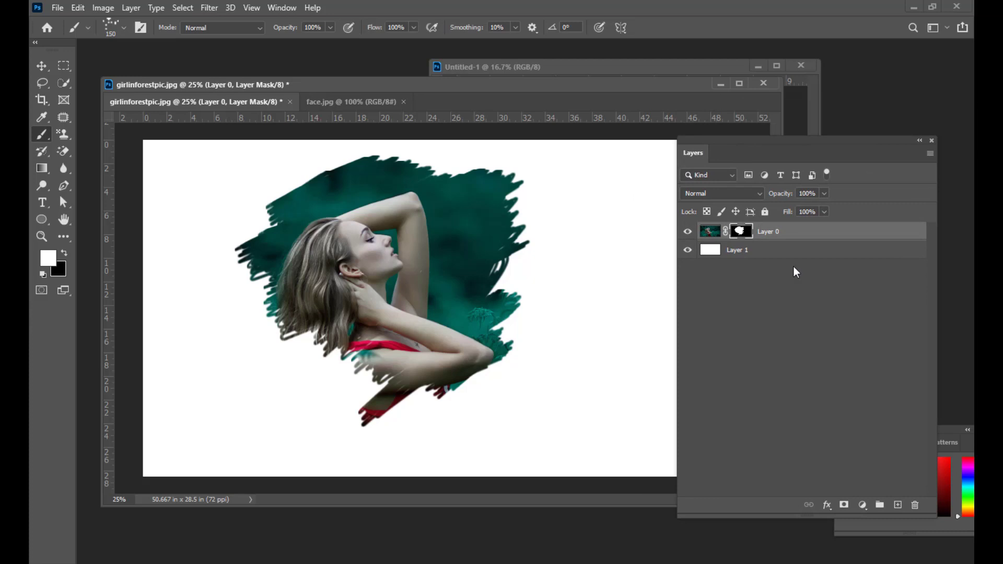
{"action": "double_click", "coordinate": [807, 242]}
{"action": "left_click_drag", "start_coordinate": [496, 73], "coordinate": [667, 63]}
{"action": "left_click", "coordinate": [613, 185]}
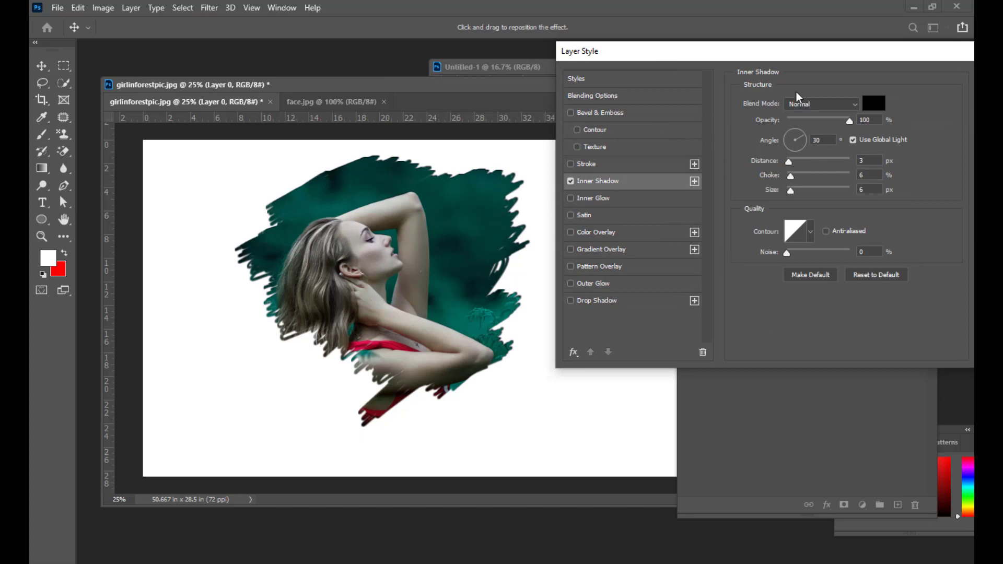
{"action": "left_click_drag", "start_coordinate": [732, 57], "coordinate": [780, 63]}
{"action": "left_click_drag", "start_coordinate": [838, 198], "coordinate": [852, 169]}
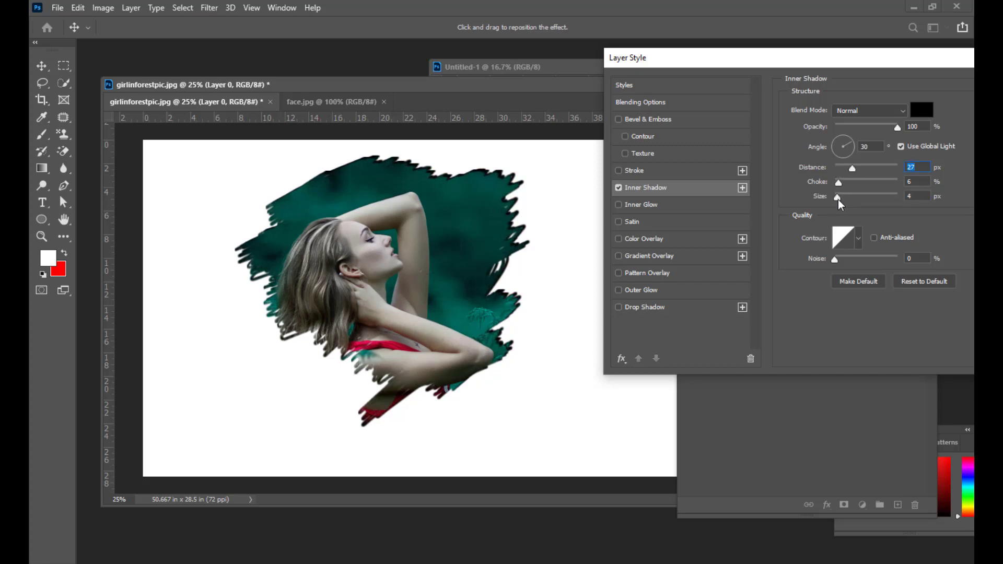
{"action": "left_click_drag", "start_coordinate": [719, 63], "coordinate": [601, 98]}
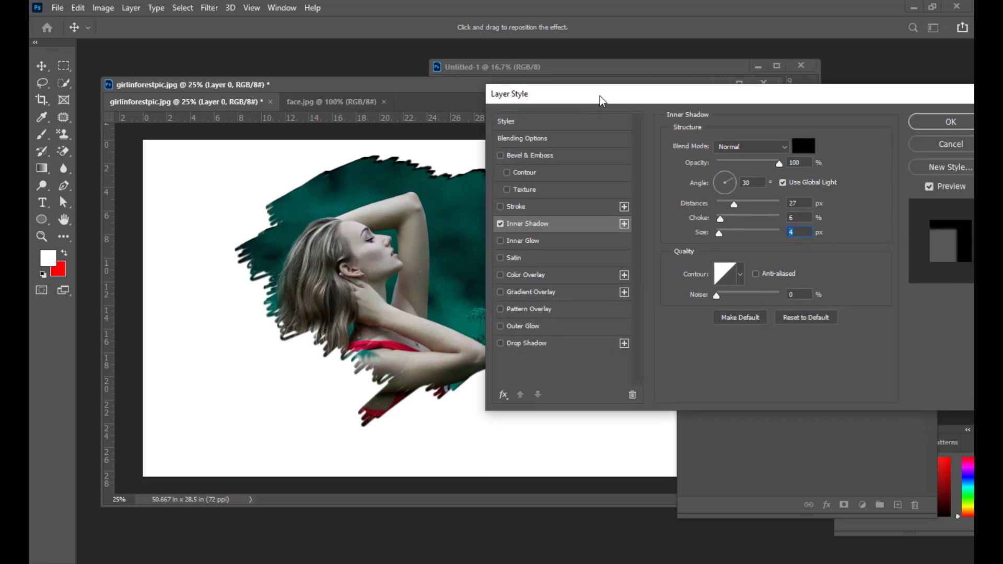
{"action": "left_click", "coordinate": [931, 122]}
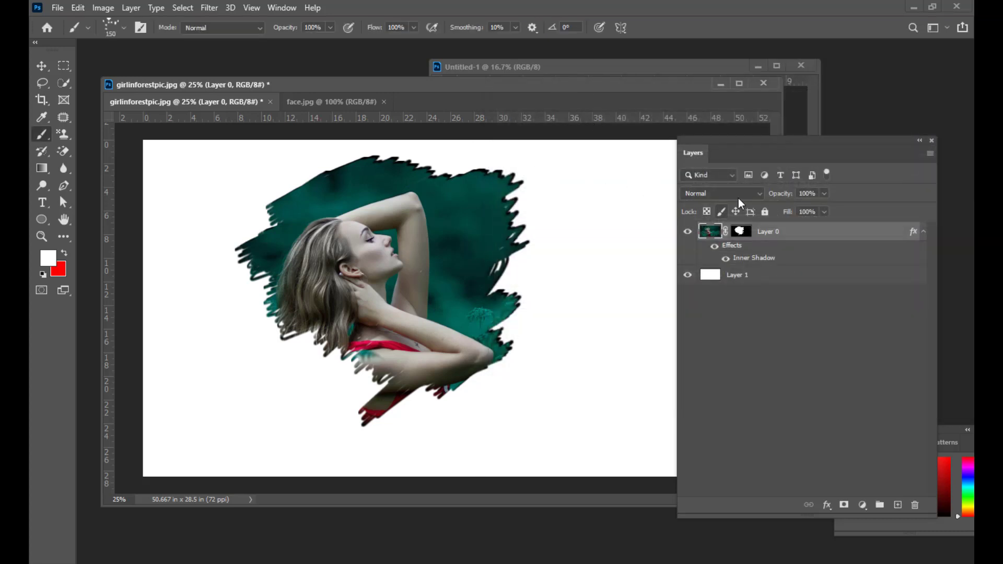
Step: Shift the Layers panel and the girlinforestpic.jpg window slightly to uncover more of the canvas
{"action": "left_click_drag", "start_coordinate": [726, 144], "coordinate": [744, 147]}
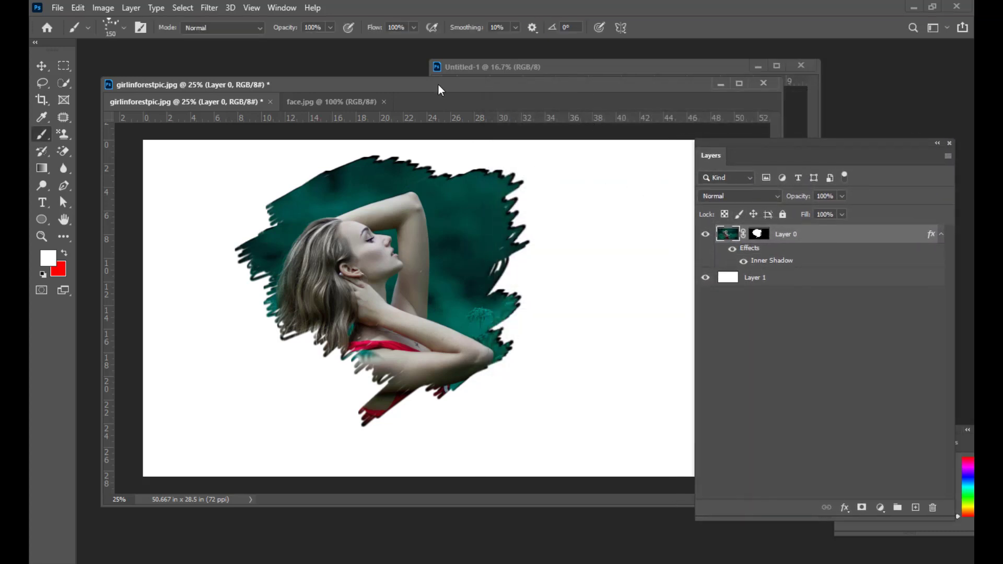
{"action": "left_click_drag", "start_coordinate": [439, 86], "coordinate": [462, 108]}
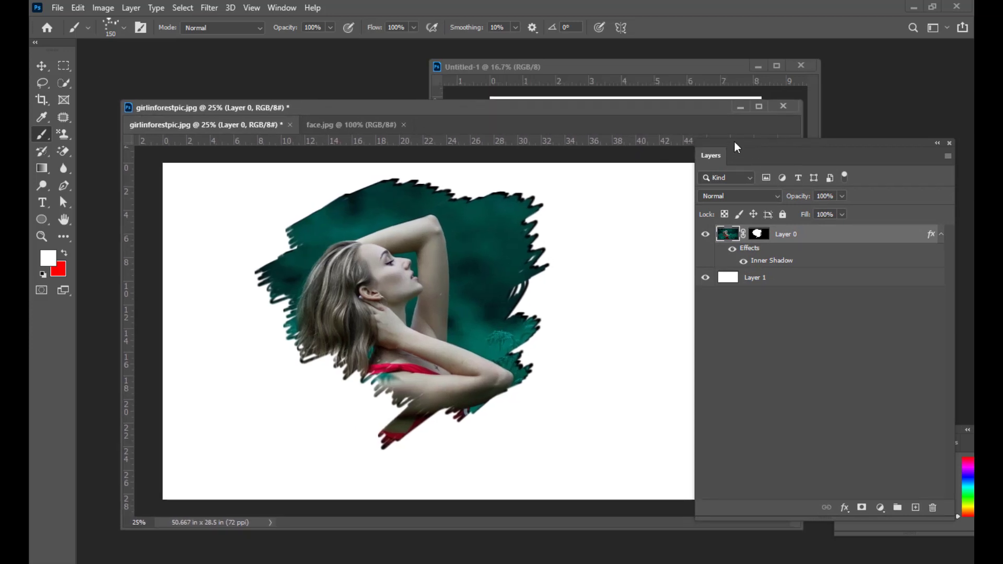
{"action": "left_click_drag", "start_coordinate": [735, 140], "coordinate": [745, 140]}
{"action": "left_click_drag", "start_coordinate": [557, 107], "coordinate": [559, 101]}
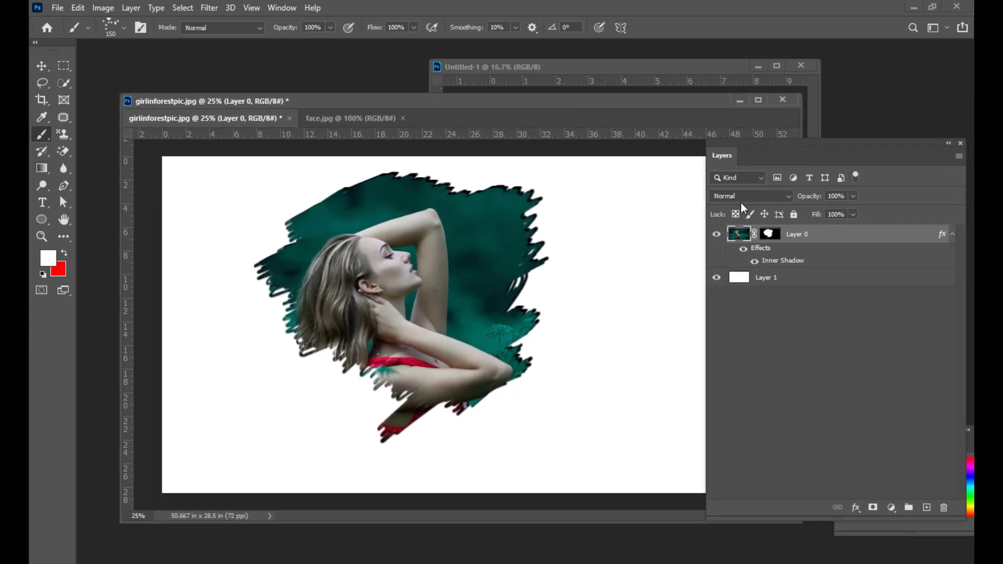
Step: Fill Layer 1 with a reversed radial gradient of orange and pale yellow running diagonally across the canvas
{"action": "left_click", "coordinate": [798, 281]}
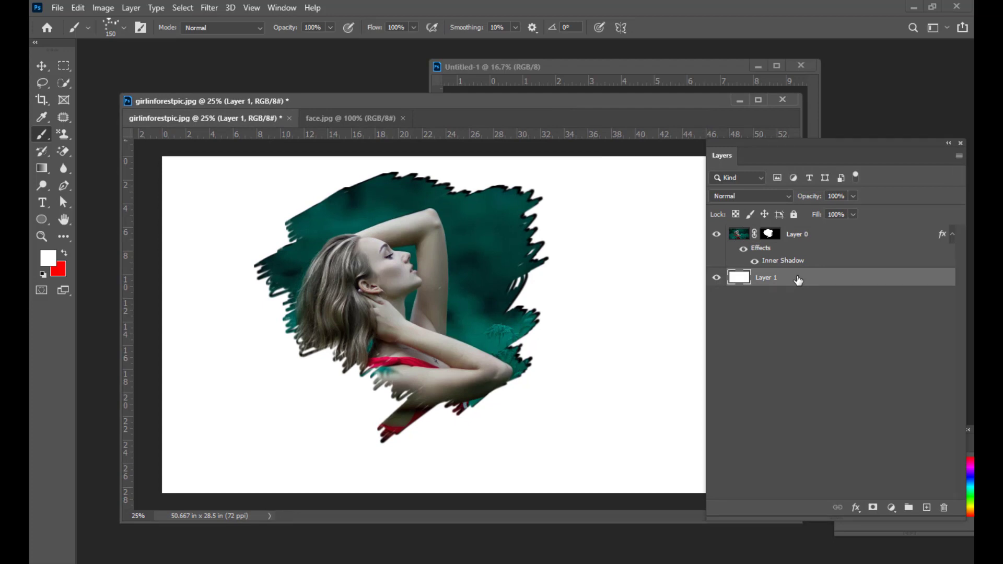
{"action": "left_click", "coordinate": [41, 168]}
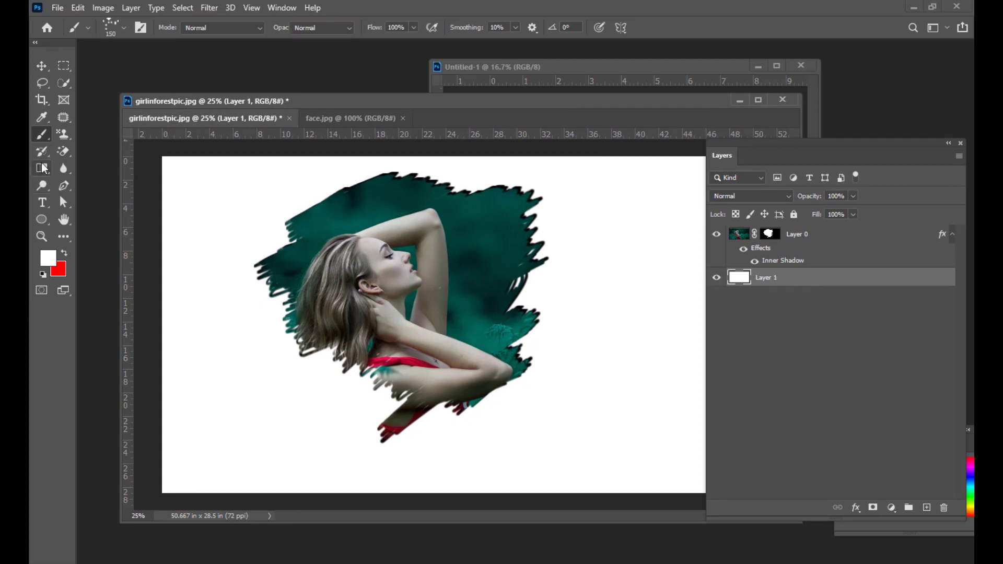
{"action": "left_click", "coordinate": [114, 27]}
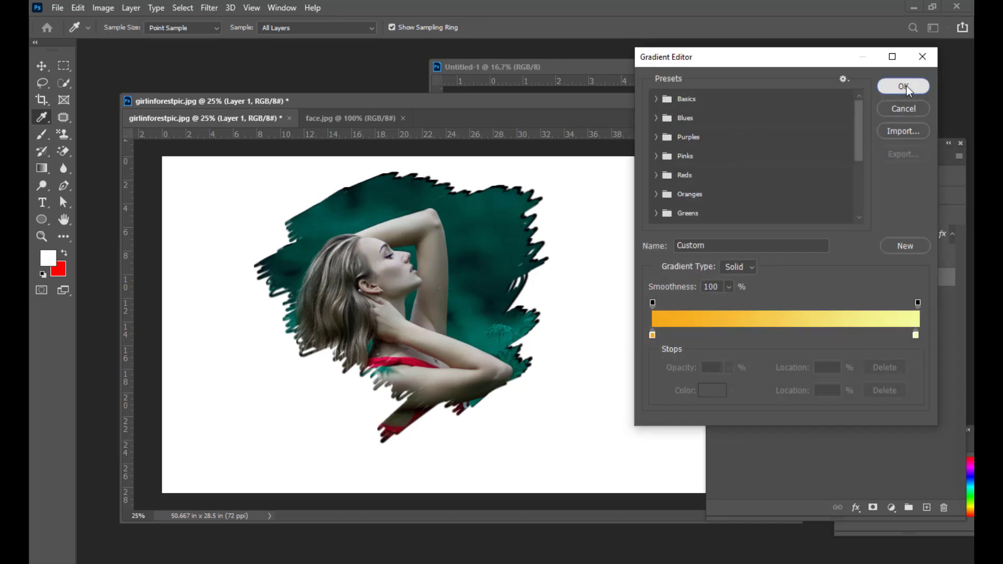
{"action": "left_click", "coordinate": [907, 85]}
{"action": "left_click_drag", "start_coordinate": [178, 168], "coordinate": [688, 469]}
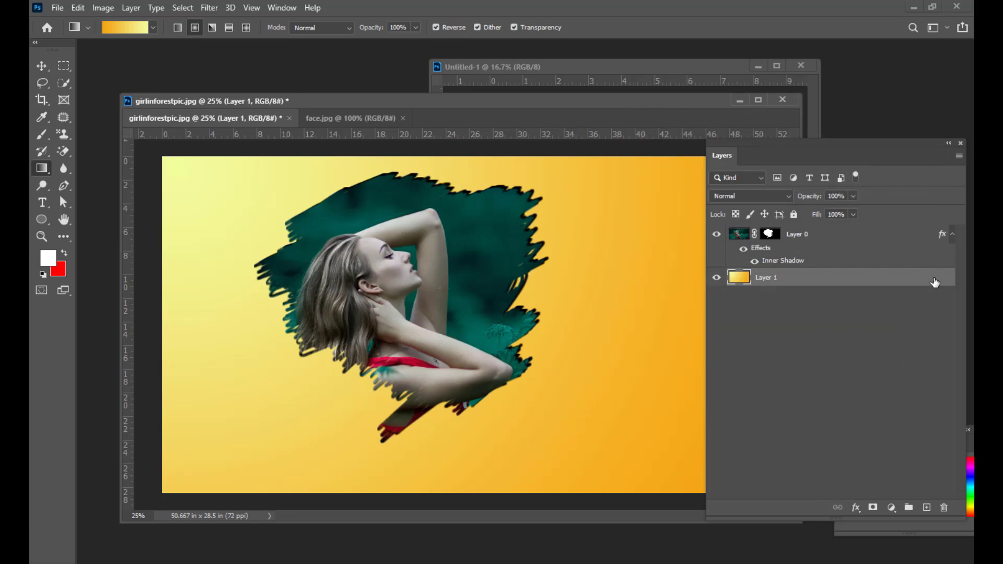
Step: Find "wood" in the photoshop ref images folder and open the Wood-Wallpapers-13-2560-x-1600 image
{"action": "key", "text": "ctrl+o"}
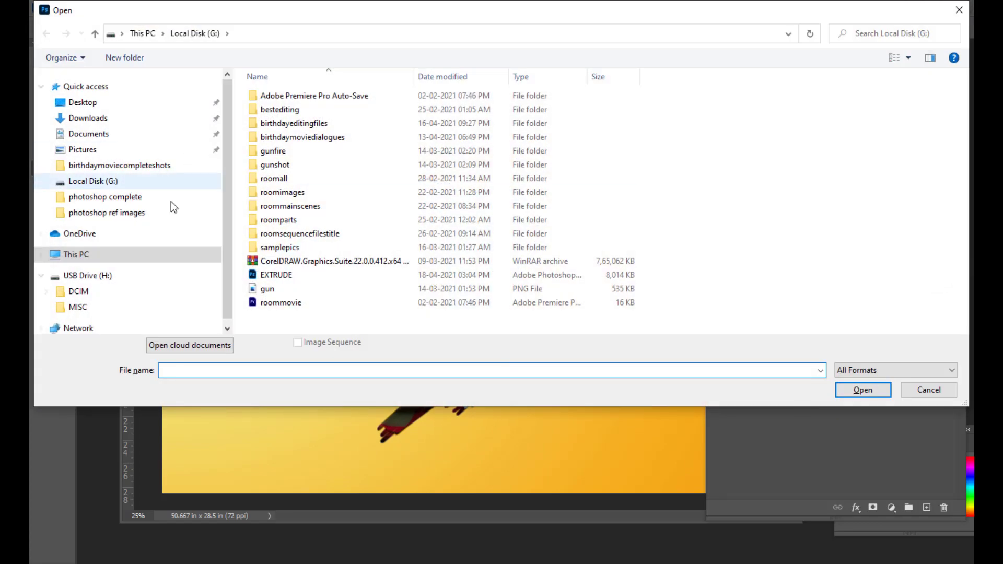
{"action": "left_click", "coordinate": [132, 220]}
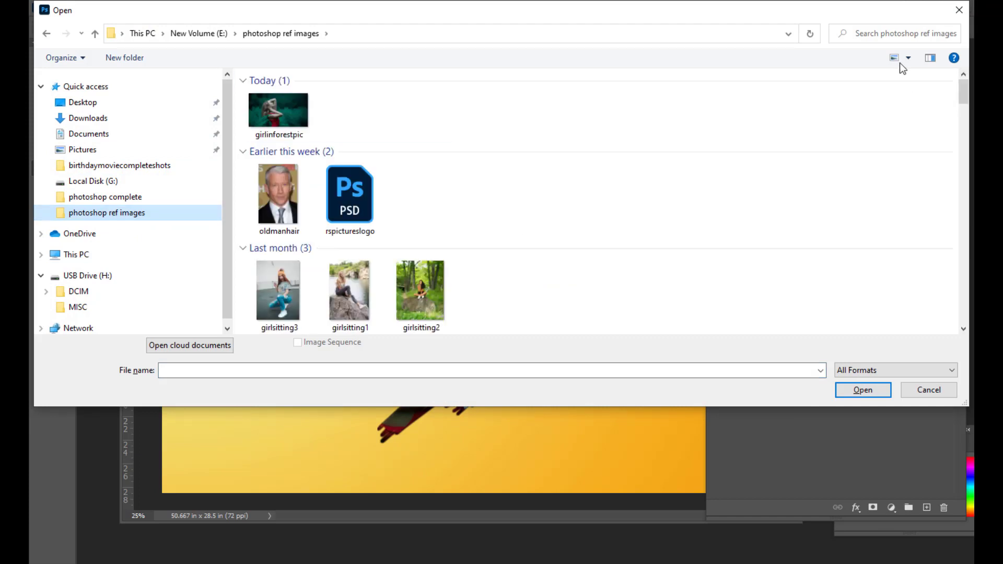
{"action": "left_click", "coordinate": [903, 31]}
{"action": "type", "text": "w"}
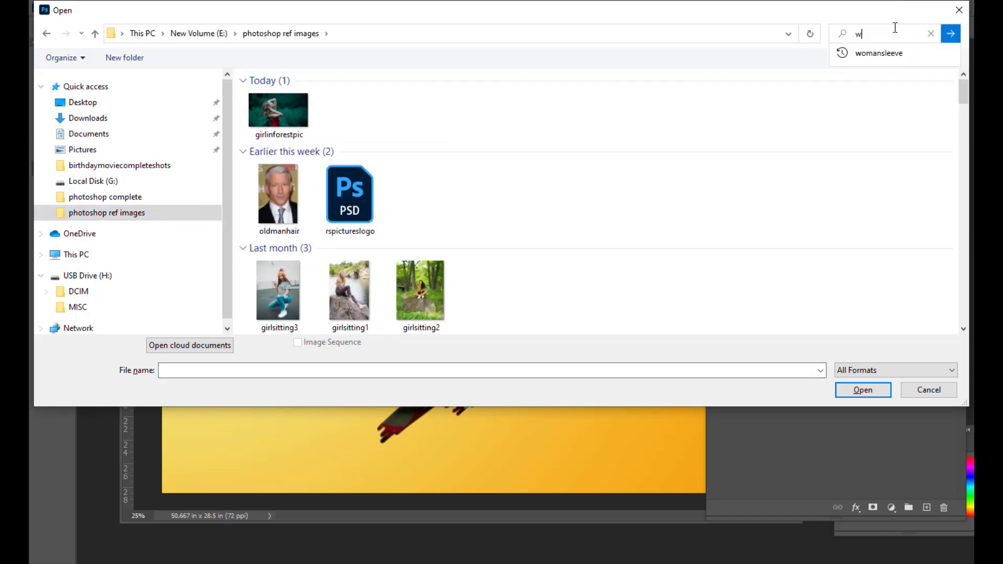
{"action": "type", "text": "ood"}
{"action": "key", "text": "Return"}
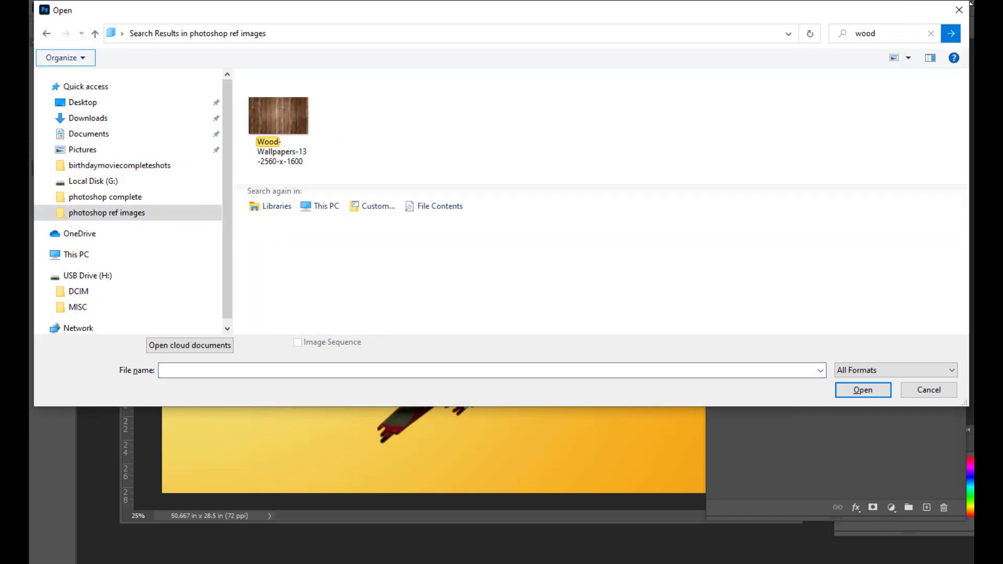
{"action": "left_click", "coordinate": [294, 109]}
{"action": "left_click", "coordinate": [863, 390]}
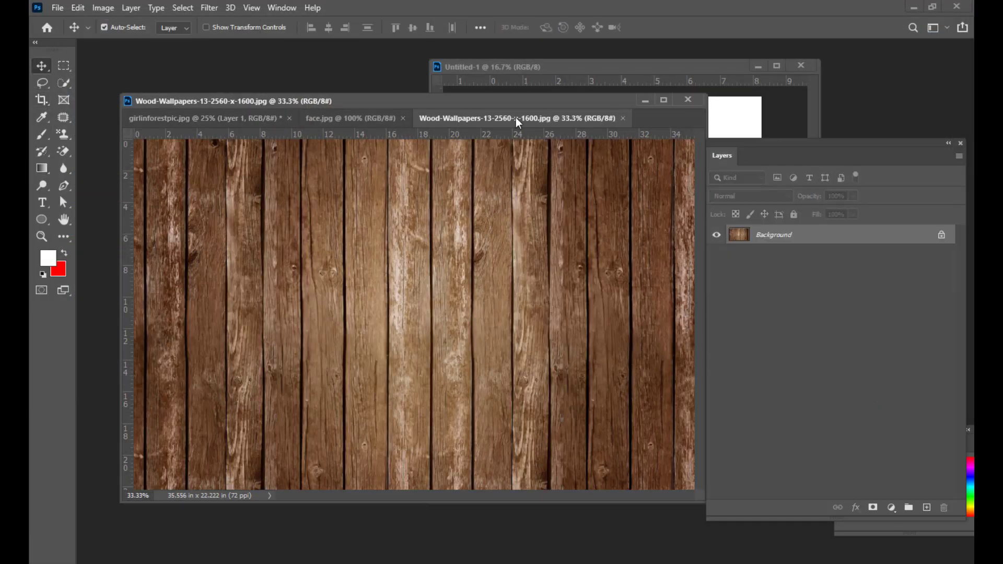
Step: Copy the wood picture into girlinforestpic.jpg between Layer 0 and Layer 1 and place it behind the portrait
{"action": "left_click_drag", "start_coordinate": [515, 117], "coordinate": [411, 360]}
{"action": "left_click_drag", "start_coordinate": [427, 261], "coordinate": [467, 248]}
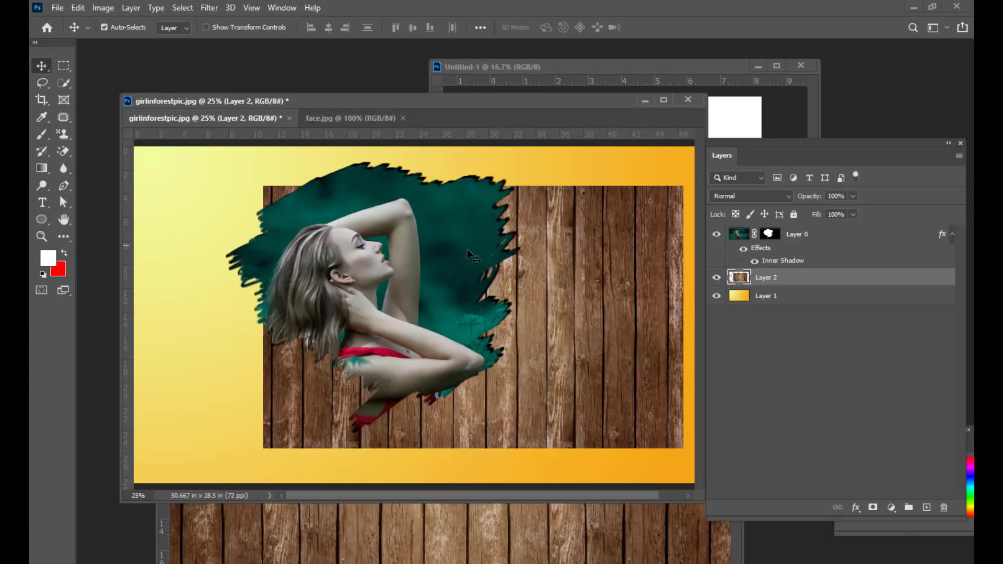
{"action": "left_click_drag", "start_coordinate": [601, 274], "coordinate": [550, 247]}
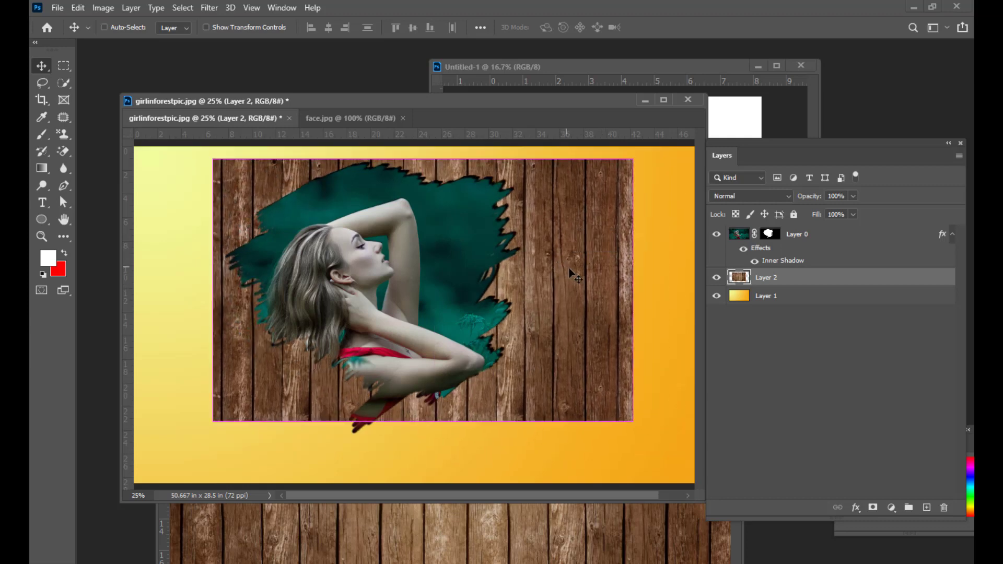
Step: Scale the wood layer to 175.11% and position it at about X 1711 px, Y 864 px, covering the whole canvas
{"action": "key", "text": "ctrl+t"}
{"action": "left_click_drag", "start_coordinate": [633, 421], "coordinate": [778, 517]}
{"action": "left_click_drag", "start_coordinate": [572, 310], "coordinate": [565, 310]}
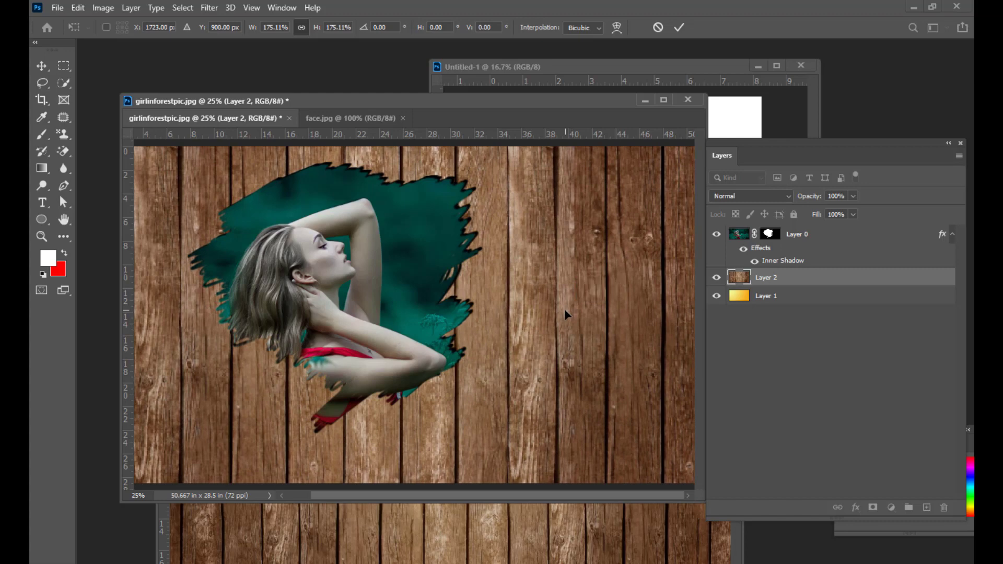
{"action": "key", "text": "ctrl+minus"}
{"action": "left_click_drag", "start_coordinate": [527, 273], "coordinate": [527, 272]}
{"action": "key", "text": "Up"}
{"action": "key", "text": "Up"}
{"action": "key", "text": "Up"}
{"action": "key", "text": "Up"}
{"action": "key", "text": "Up"}
{"action": "key", "text": "Up"}
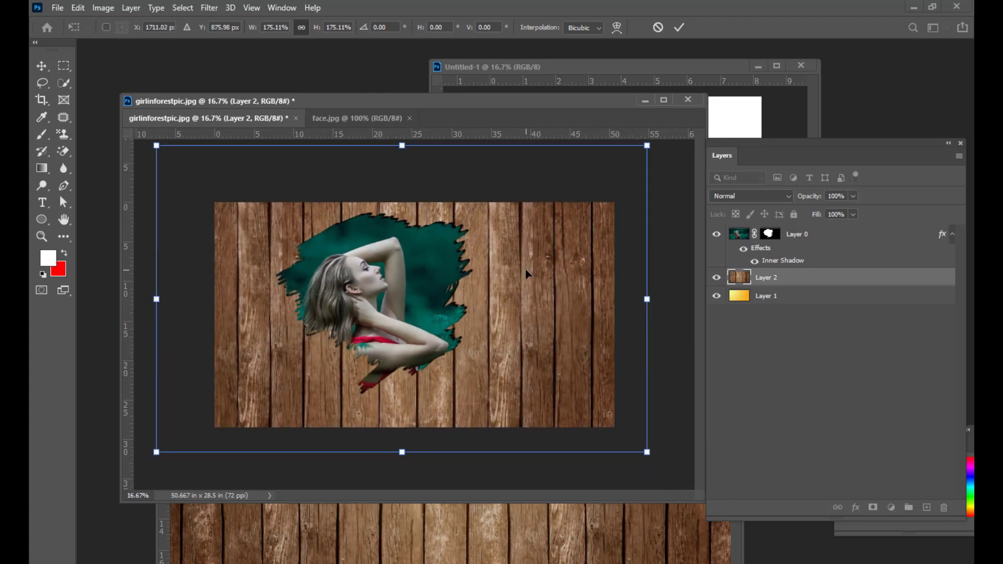
{"action": "key", "text": "Up"}
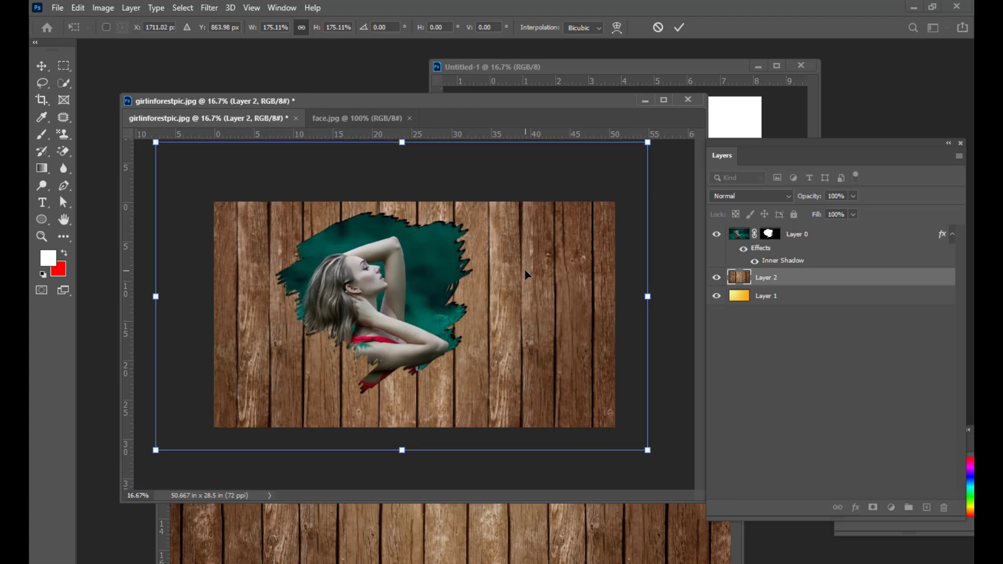
{"action": "key", "text": "ctrl+plus"}
{"action": "key", "text": "ctrl+minus"}
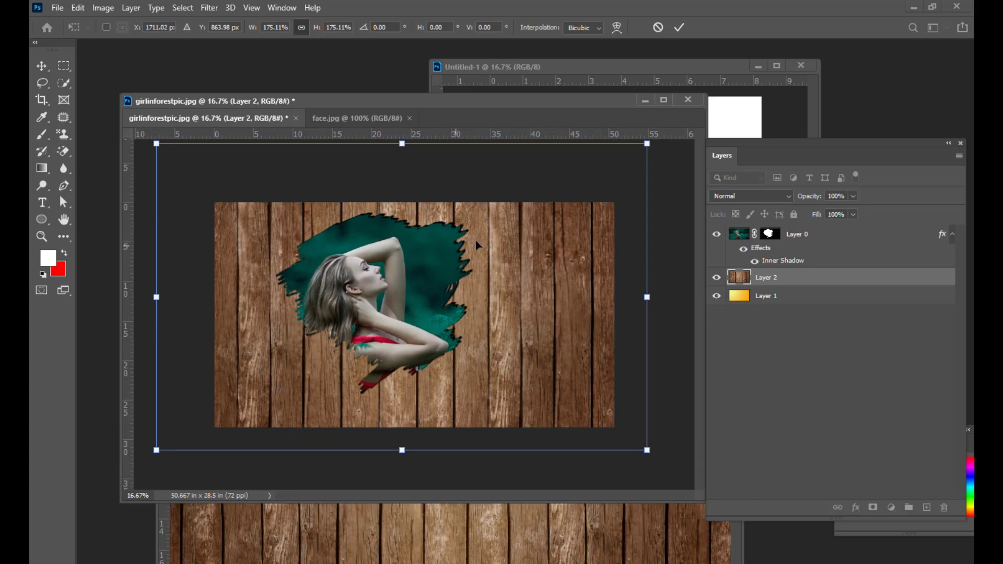
{"action": "key", "text": "Return"}
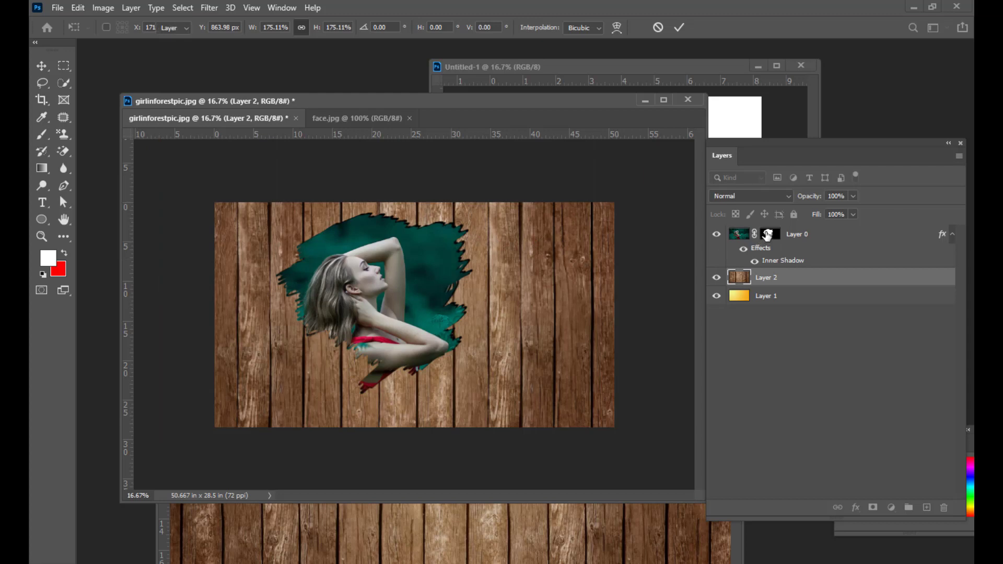
Step: Delete the layer mask from Layer 0
{"action": "left_click", "coordinate": [768, 235]}
{"action": "right_click", "coordinate": [768, 235]}
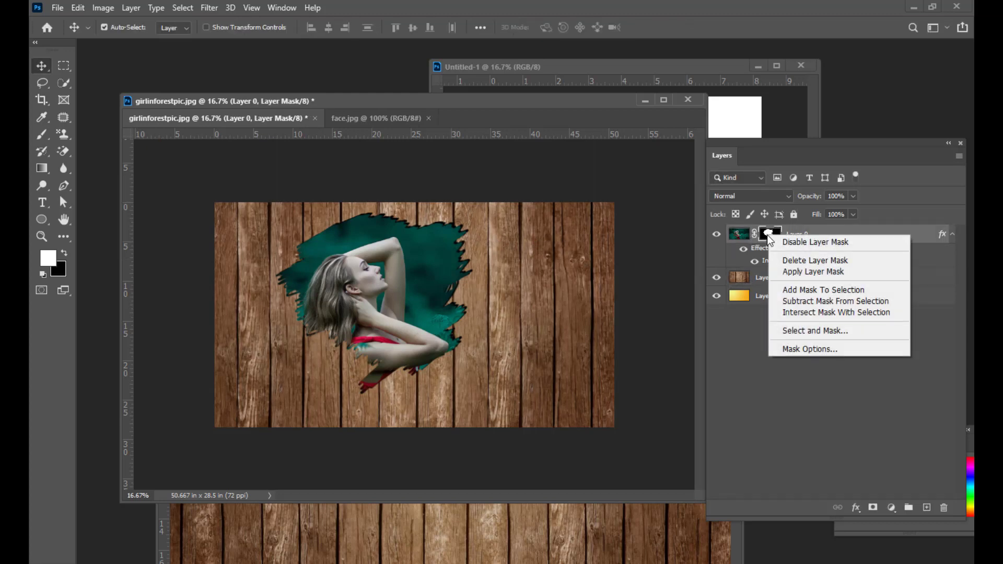
{"action": "left_click", "coordinate": [797, 260]}
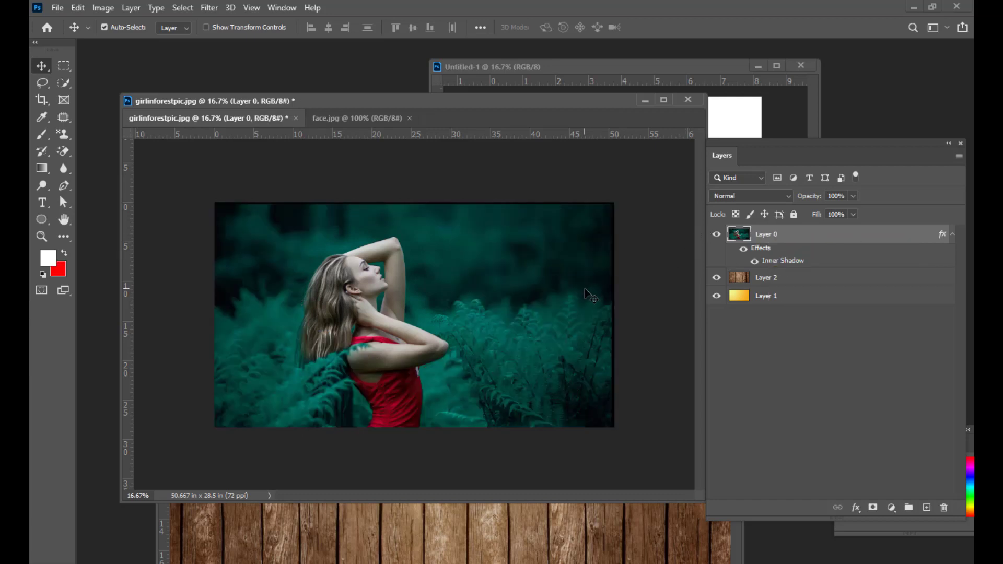
Step: Nudge Layer 0 upward and enlarge it to about 102.5% width and 103.5% height to cover the canvas
{"action": "left_click_drag", "start_coordinate": [566, 288], "coordinate": [566, 286]}
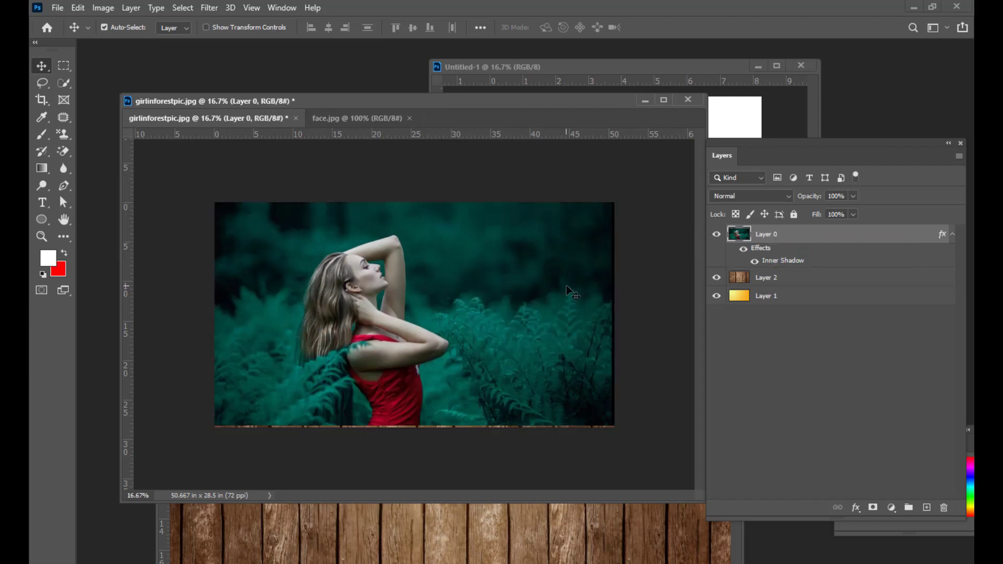
{"action": "key", "text": "ctrl+t"}
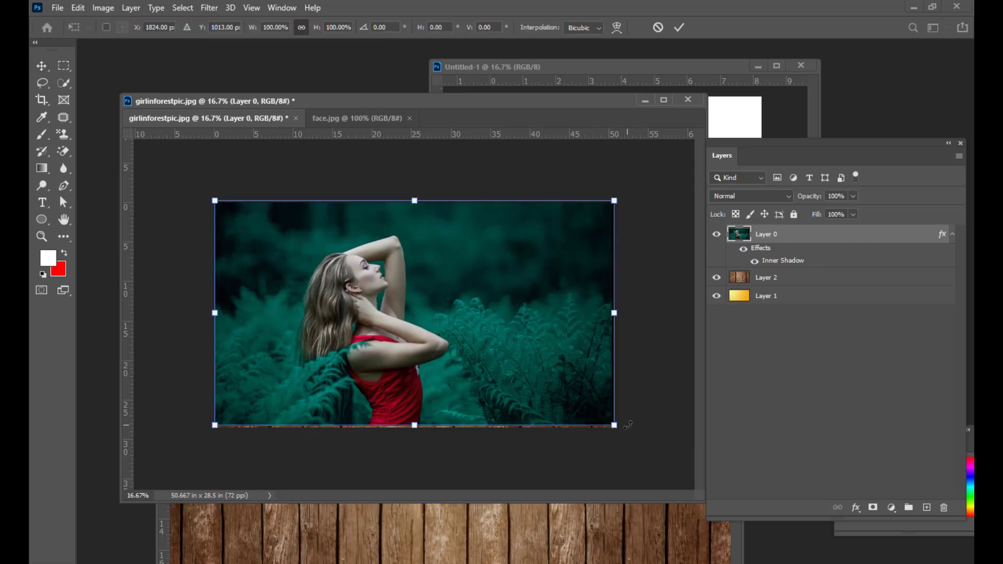
{"action": "left_click_drag", "start_coordinate": [614, 427], "coordinate": [625, 434]}
{"action": "key", "text": "Escape"}
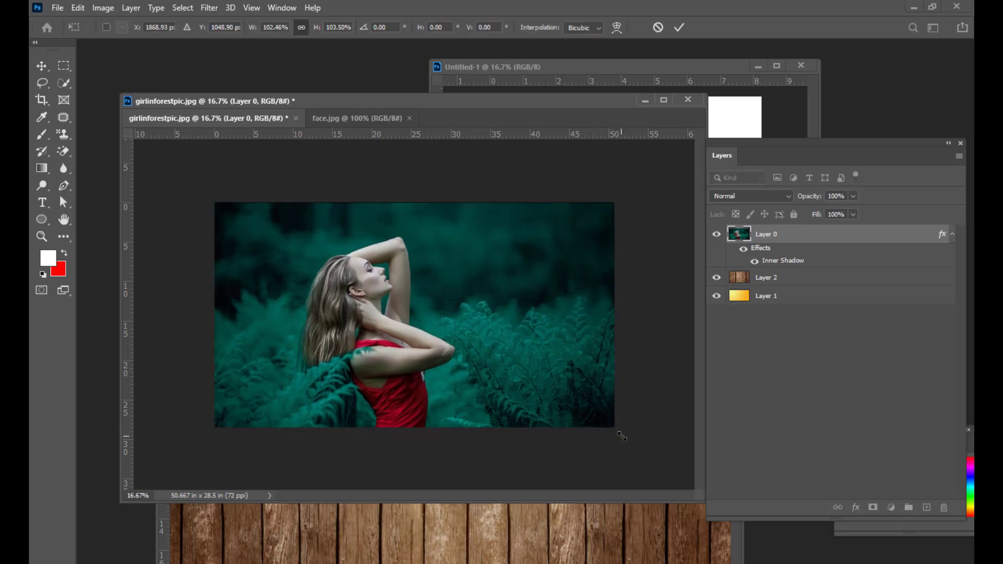
{"action": "left_click_drag", "start_coordinate": [242, 102], "coordinate": [241, 102]}
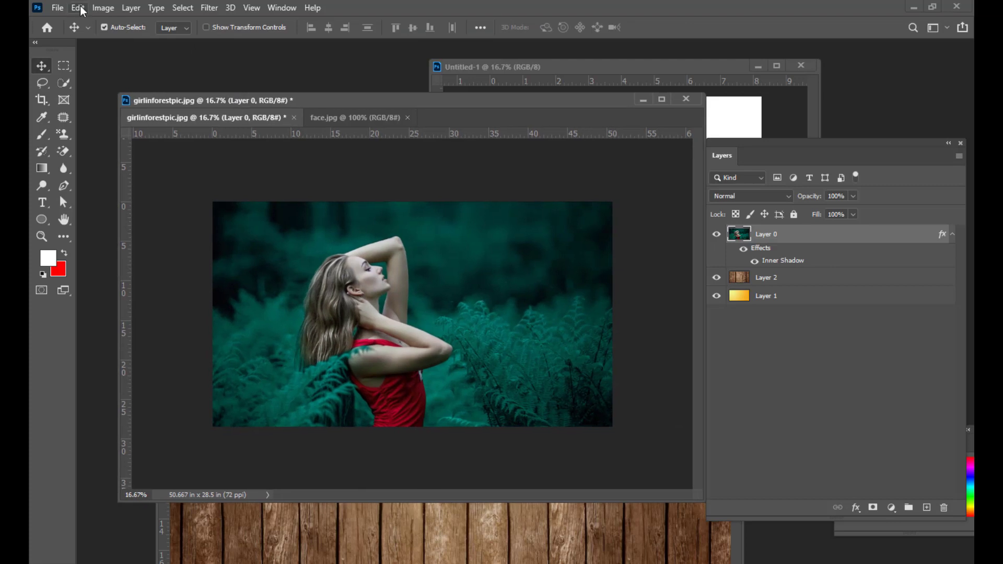
Step: Look through the Brush tool's installed presets, from the Natural Brushes to the mandala and blood splatter sets
{"action": "left_click", "coordinate": [41, 135]}
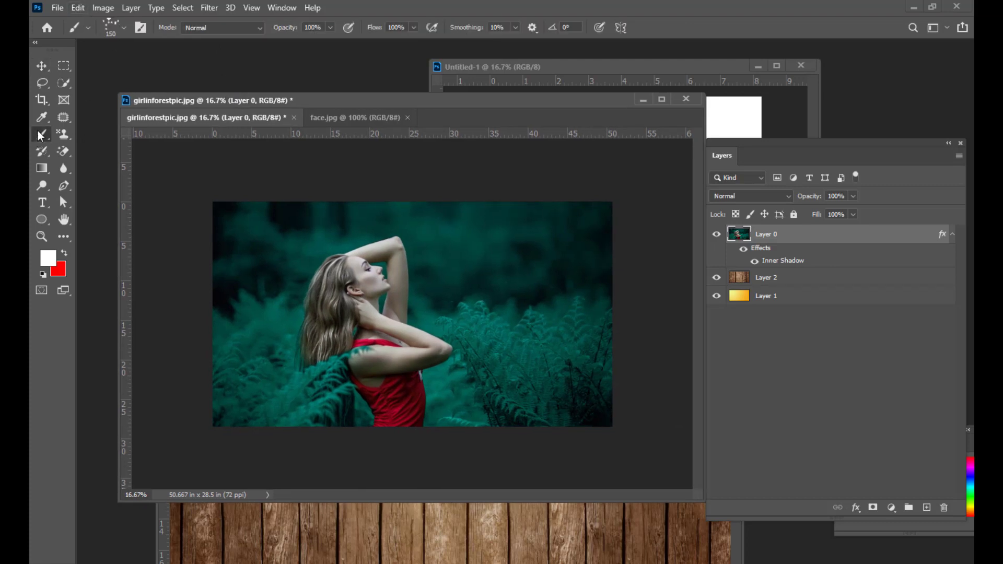
{"action": "left_click", "coordinate": [124, 28]}
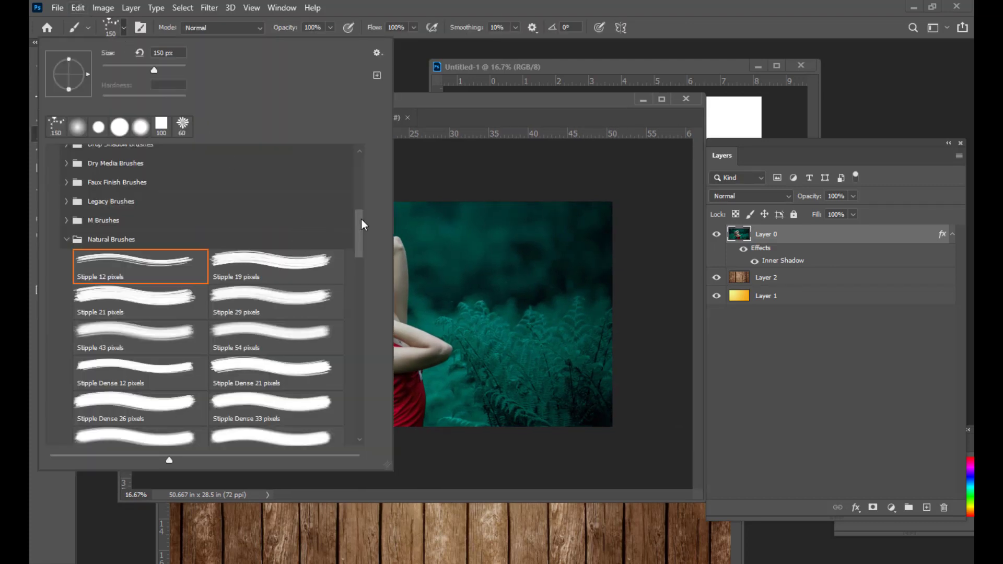
{"action": "left_click_drag", "start_coordinate": [361, 233], "coordinate": [362, 421]}
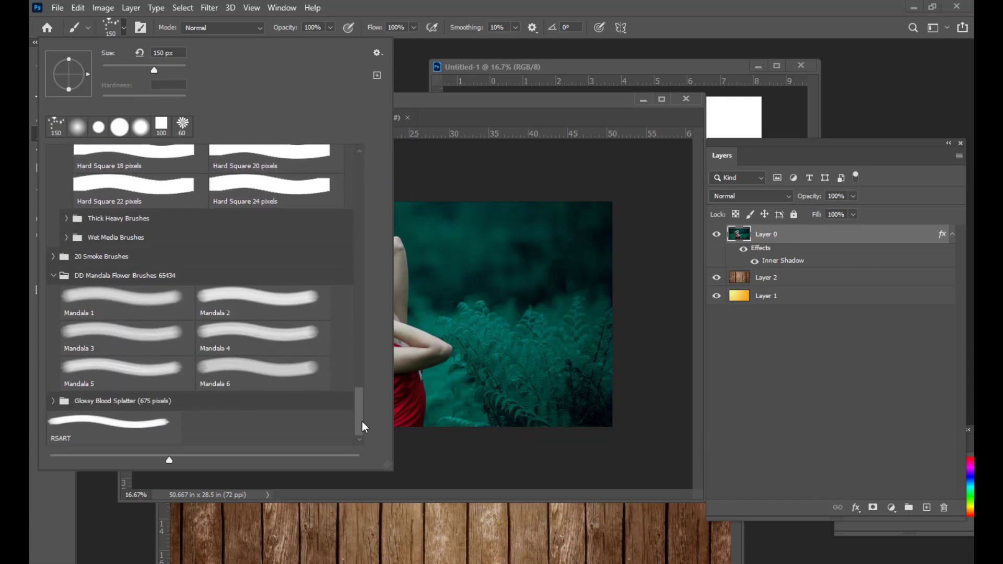
{"action": "mouse_move", "coordinate": [367, 386]}
{"action": "left_mouse_down"}
{"action": "mouse_move", "coordinate": [343, 181]}
{"action": "mouse_move", "coordinate": [338, 231]}
{"action": "left_mouse_up"}
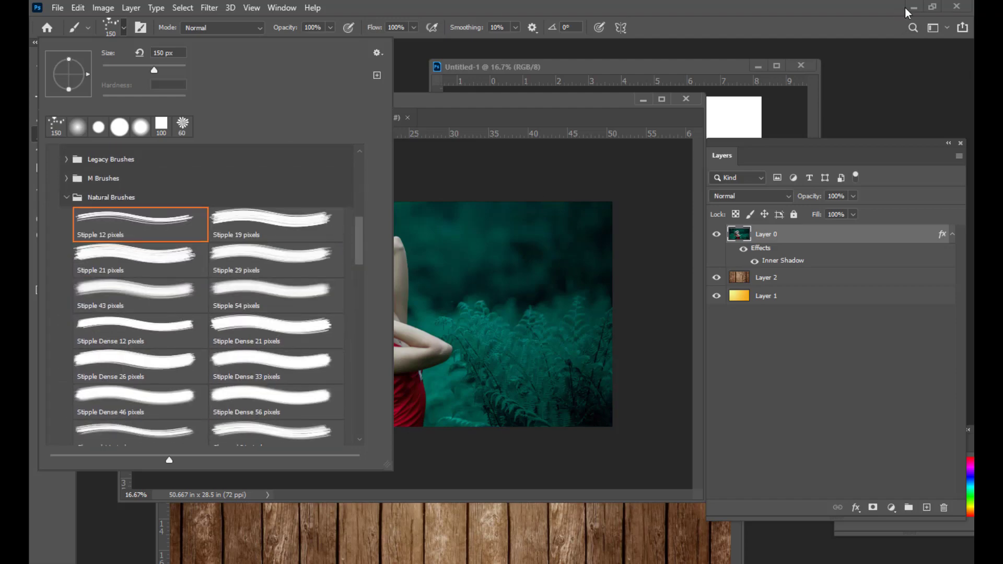
Step: Switch to Chrome and open brusheezy.com/free/mandala in a new tab
{"action": "left_click", "coordinate": [912, 8]}
{"action": "left_click", "coordinate": [516, 10]}
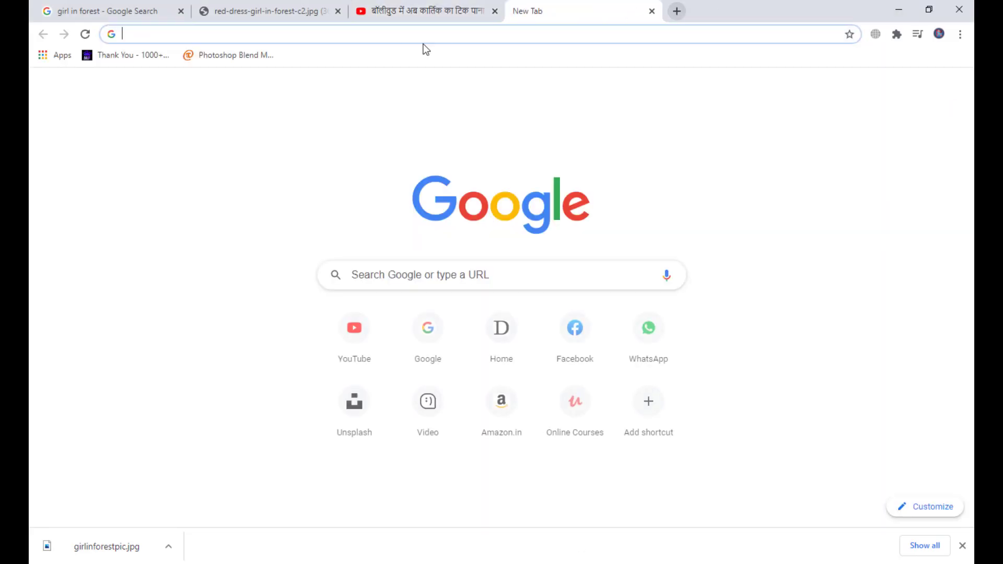
{"action": "left_click", "coordinate": [402, 36]}
{"action": "type", "text": "bu"}
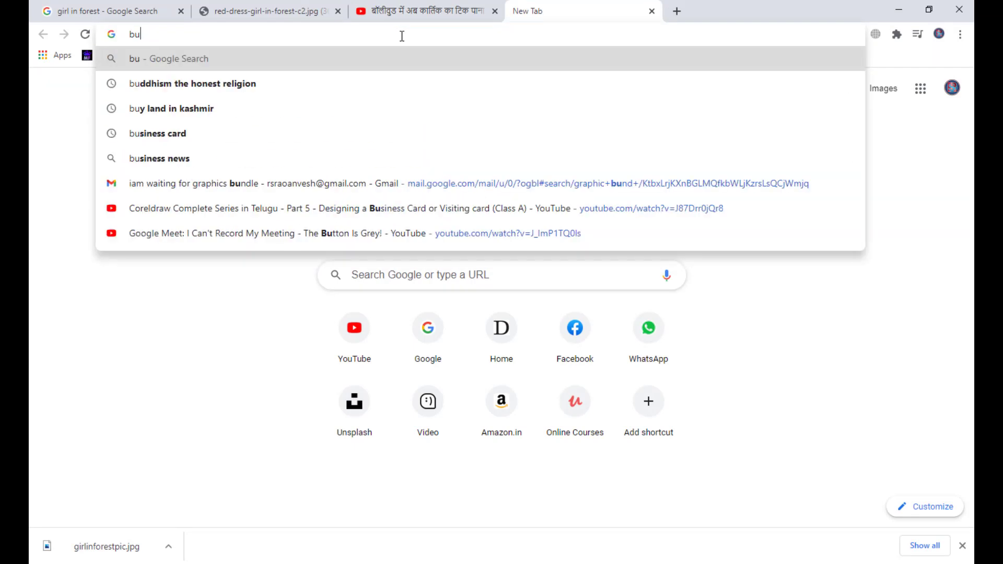
{"action": "key", "text": "BackSpace"}
{"action": "type", "text": "rusheezy.com/free/mandala"}
{"action": "key", "text": "Return"}
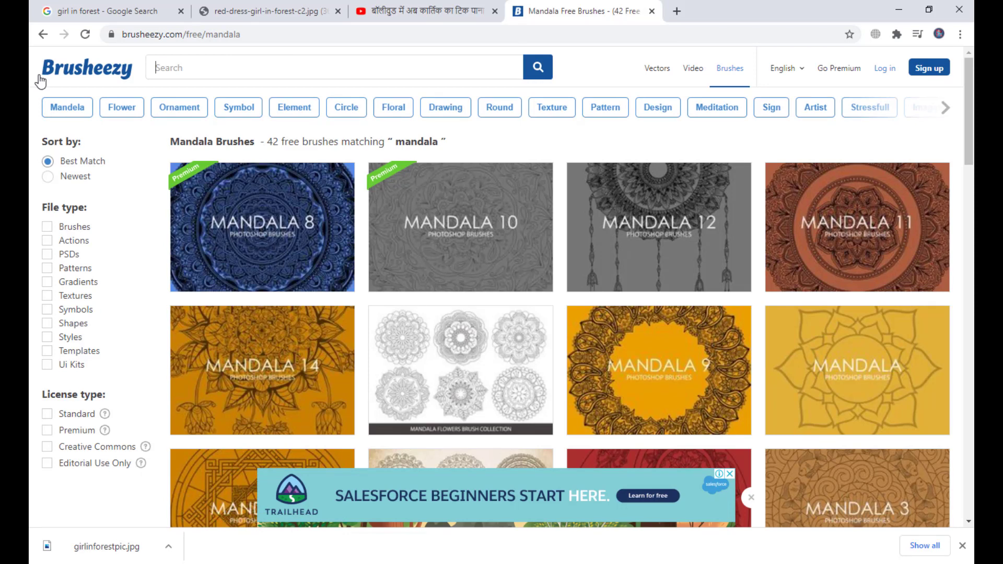
Step: Search Brusheezy for "splatter" and look over the brush packs offered
{"action": "type", "text": "splatter"}
{"action": "key", "text": "Return"}
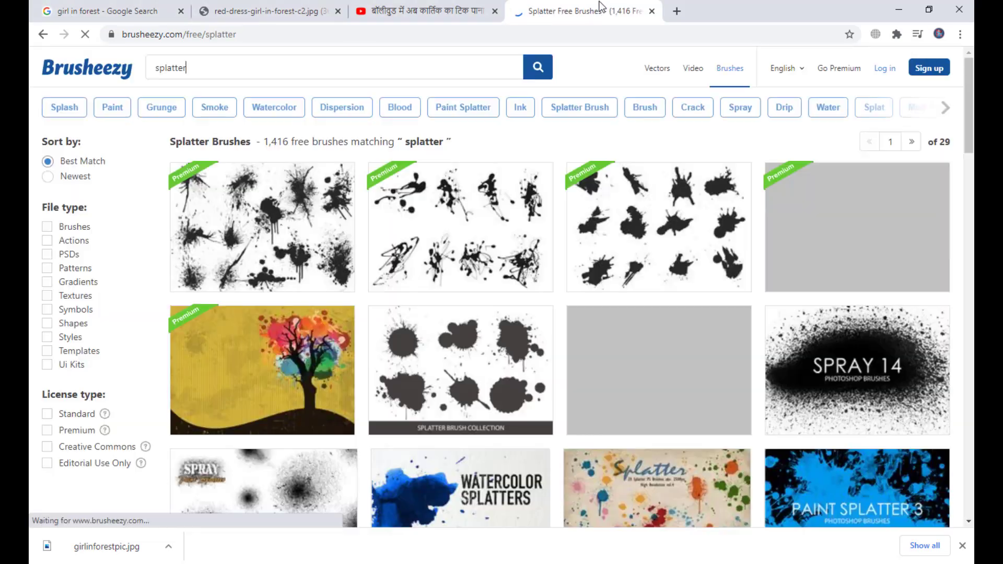
{"action": "scroll", "coordinate": [705, 313], "scroll_direction": "down", "scroll_amount": 8}
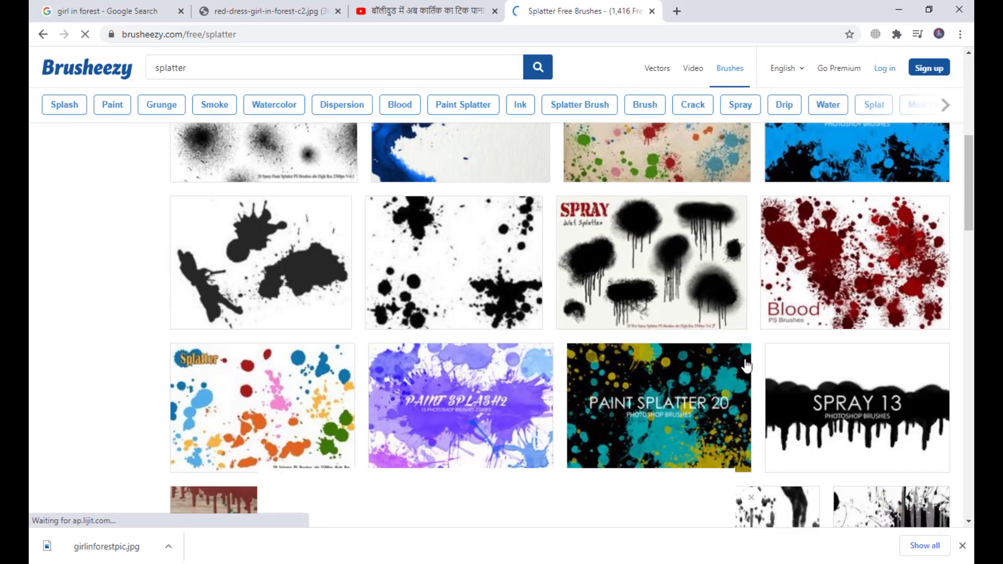
{"action": "scroll", "coordinate": [593, 339], "scroll_direction": "up", "scroll_amount": 8}
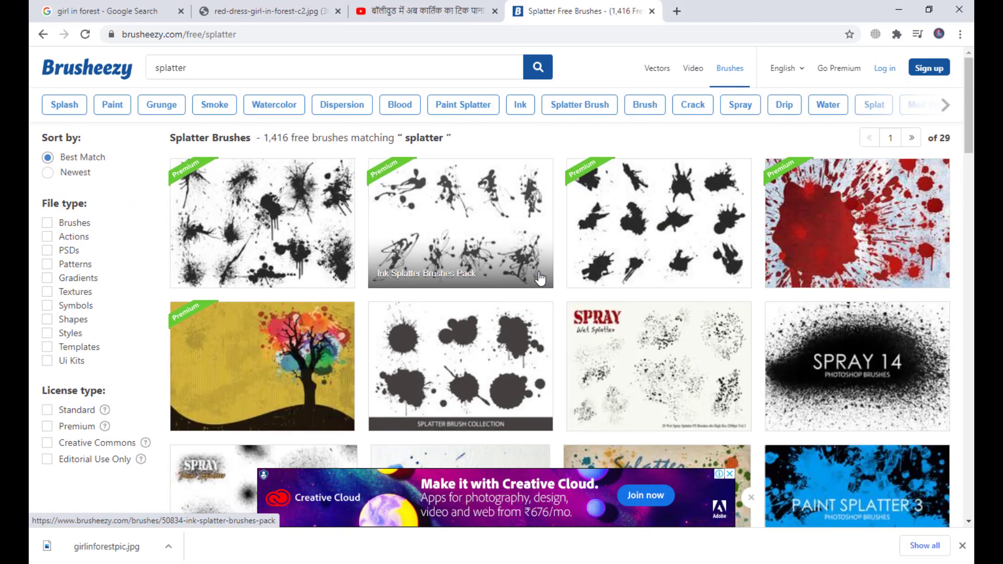
Step: Browse the first page of splatter results down to its end and back up to compare the free brush packs
{"action": "scroll", "coordinate": [386, 361], "scroll_direction": "down", "scroll_amount": 5}
{"action": "scroll", "coordinate": [386, 362], "scroll_direction": "down", "scroll_amount": 8}
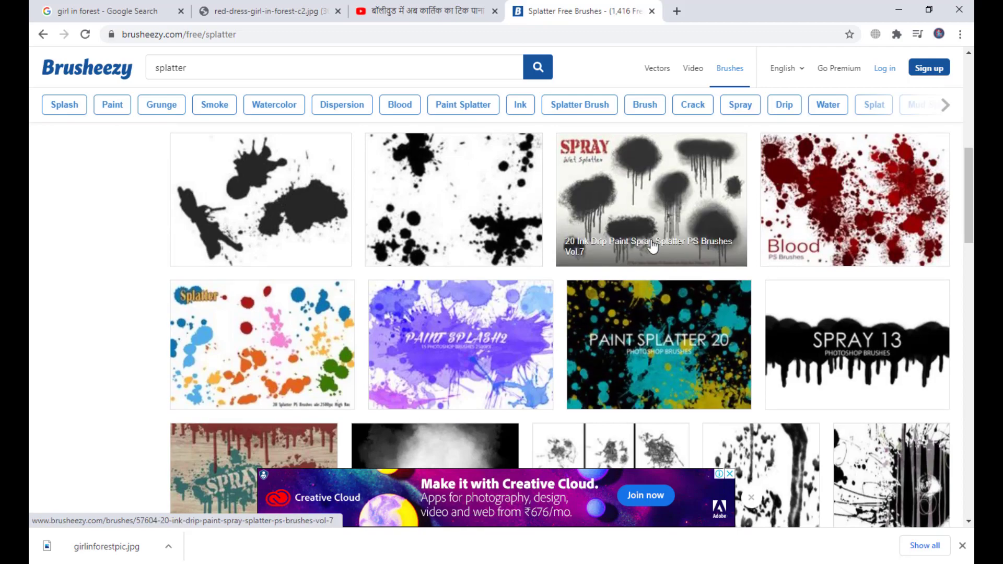
{"action": "scroll", "coordinate": [351, 217], "scroll_direction": "down", "scroll_amount": 5}
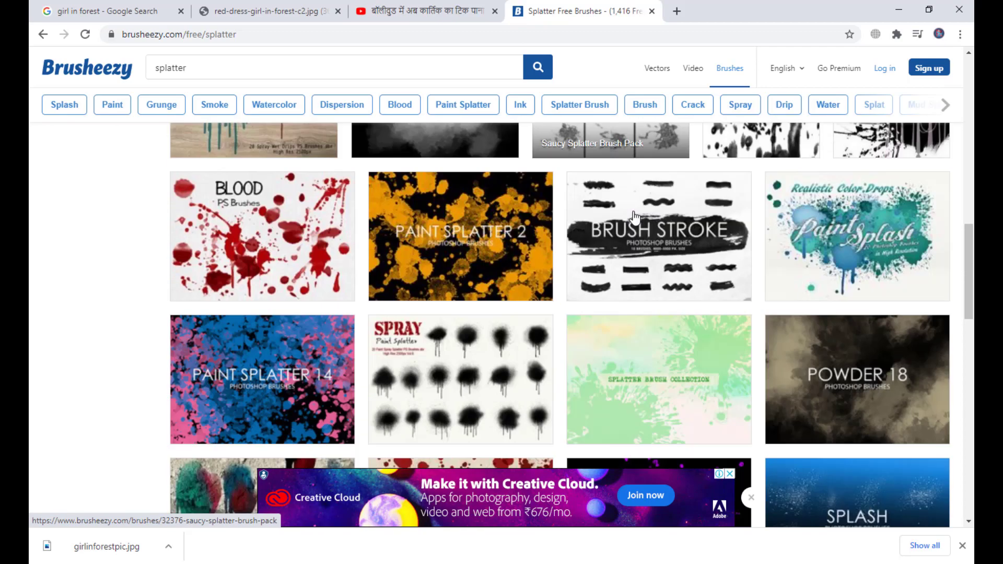
{"action": "scroll", "coordinate": [355, 224], "scroll_direction": "down", "scroll_amount": 4}
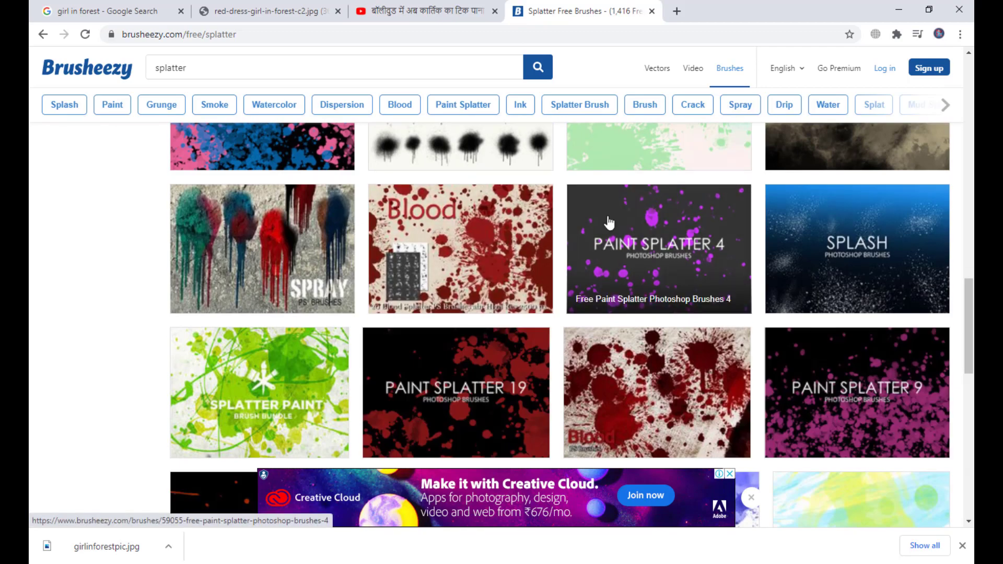
{"action": "scroll", "coordinate": [431, 272], "scroll_direction": "down", "scroll_amount": 2}
{"action": "scroll", "coordinate": [431, 272], "scroll_direction": "down", "scroll_amount": 5}
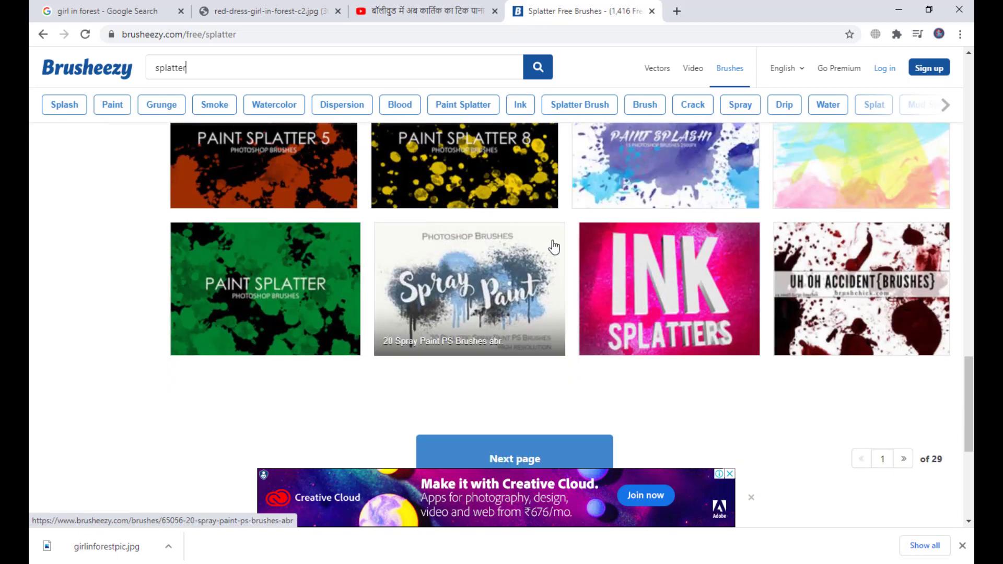
{"action": "scroll", "coordinate": [790, 273], "scroll_direction": "up", "scroll_amount": 9}
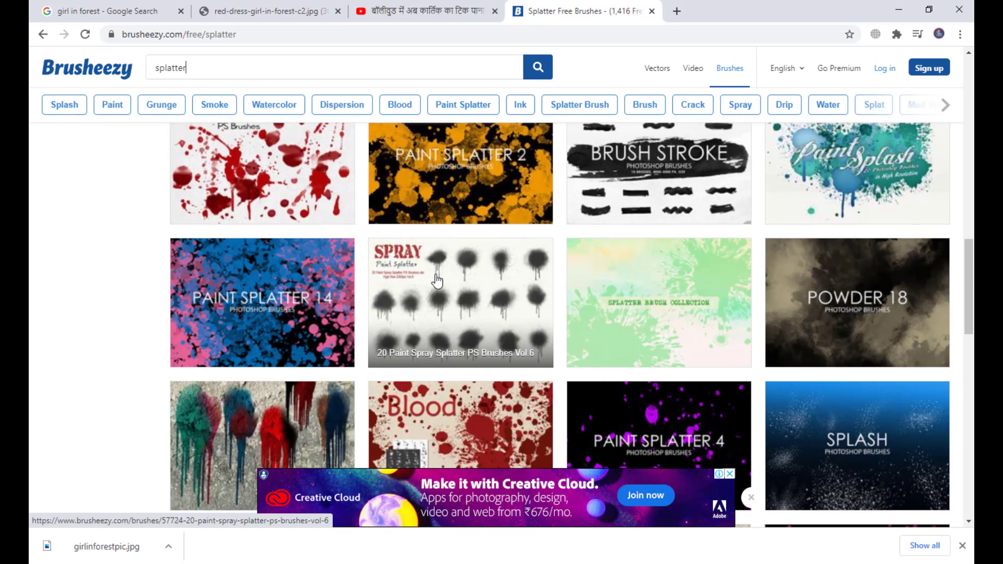
{"action": "scroll", "coordinate": [438, 281], "scroll_direction": "up", "scroll_amount": 3}
{"action": "scroll", "coordinate": [437, 280], "scroll_direction": "up", "scroll_amount": 6}
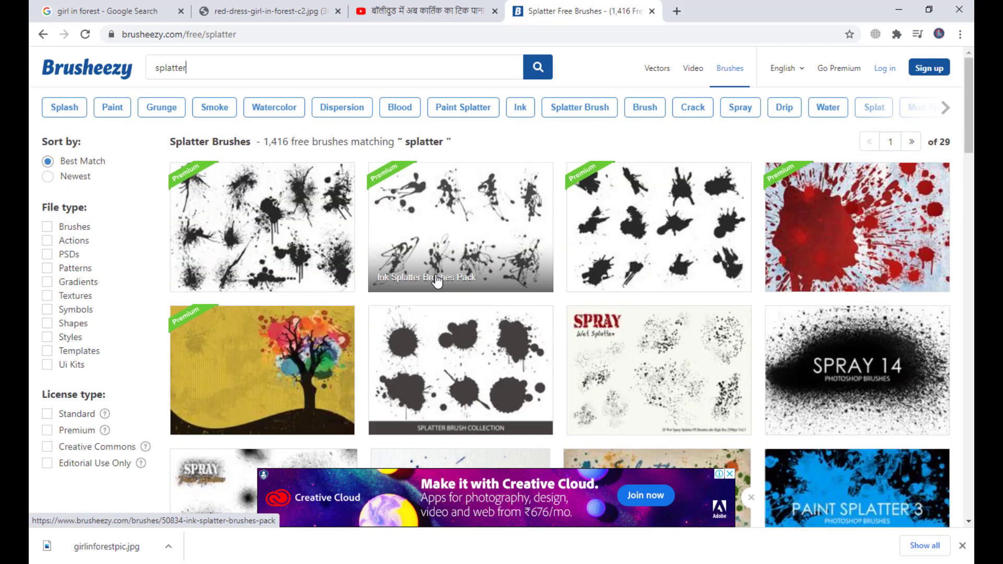
Step: Open the "20 Splatter PS Brushes Abr.Vol.4" pack from the results and download it for free
{"action": "scroll", "coordinate": [738, 268], "scroll_direction": "down", "scroll_amount": 6}
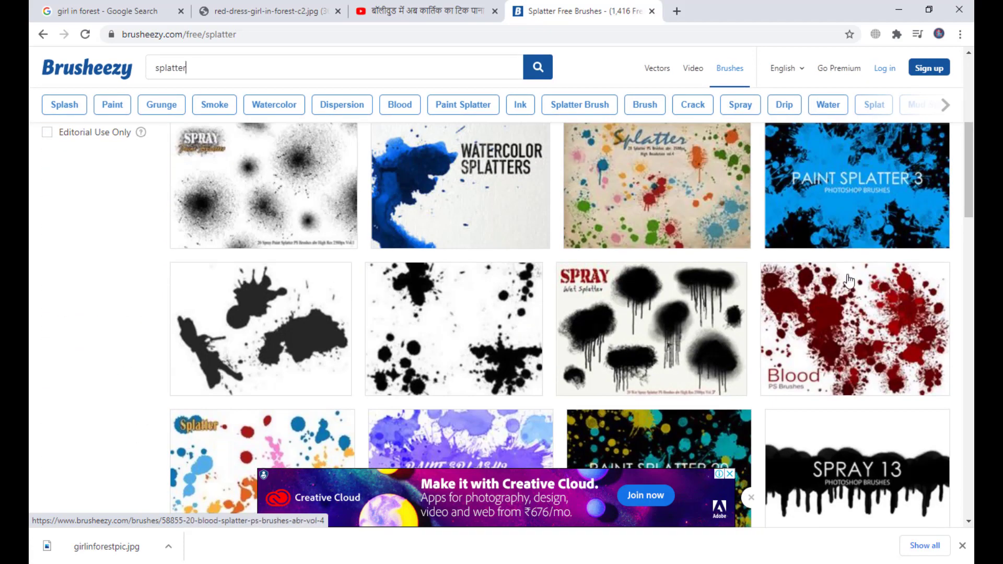
{"action": "left_click", "coordinate": [663, 208]}
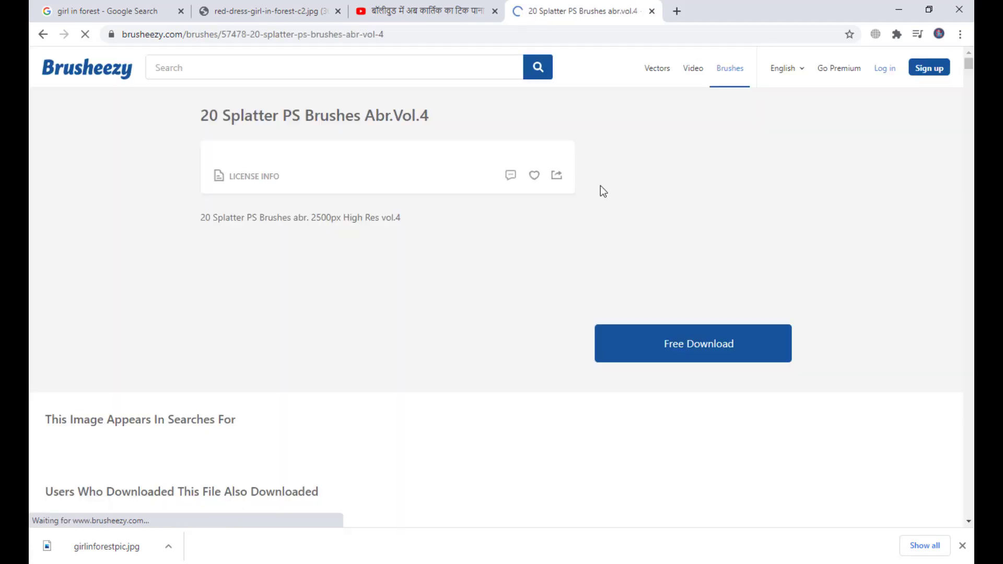
{"action": "left_click", "coordinate": [695, 353]}
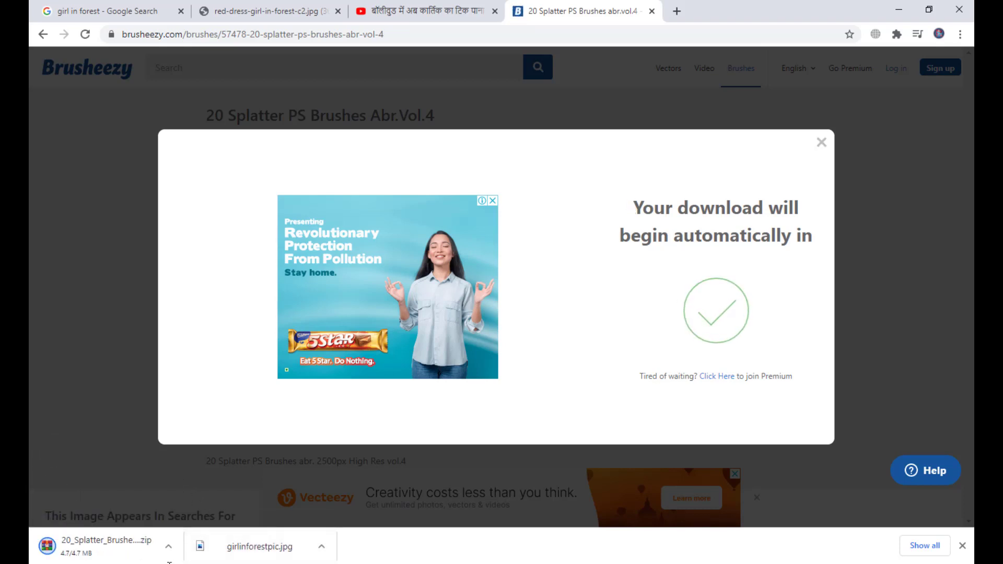
Step: Copy the downloaded 20_Splatter_Brushes_abr archive from the Downloads folder and paste it onto the desktop
{"action": "left_click", "coordinate": [168, 547]}
{"action": "left_click", "coordinate": [205, 501]}
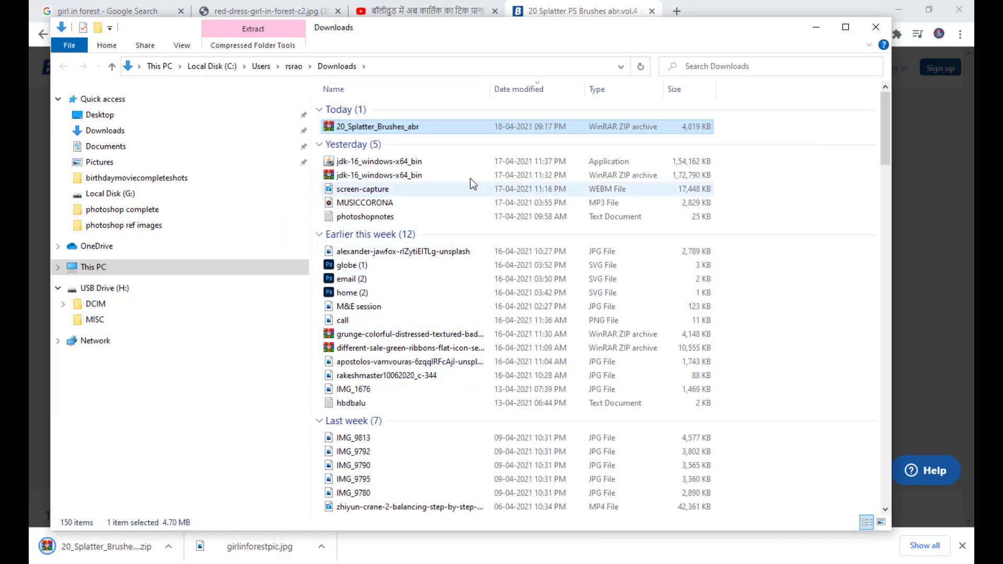
{"action": "right_click", "coordinate": [393, 126]}
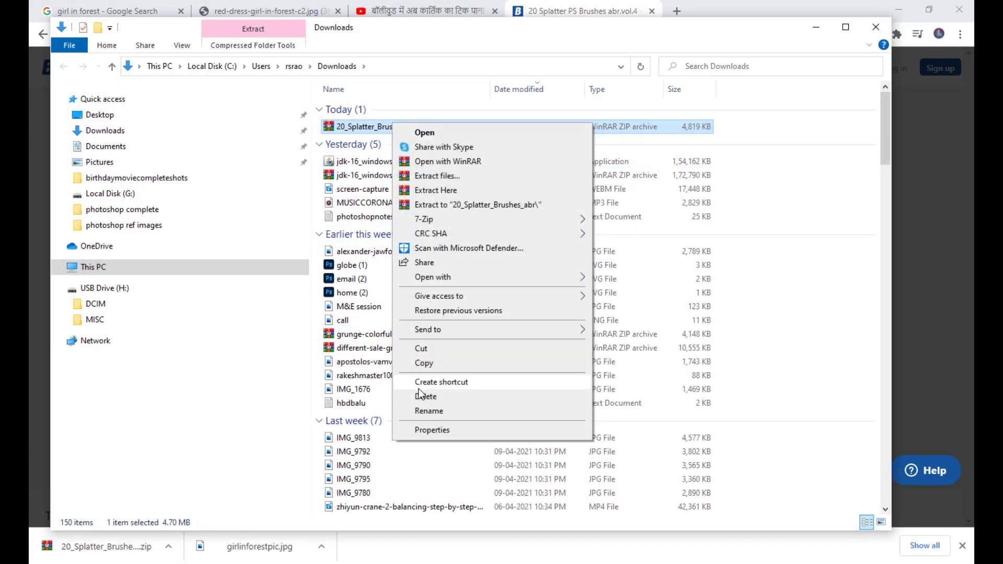
{"action": "left_click", "coordinate": [423, 363]}
{"action": "left_click", "coordinate": [816, 27]}
{"action": "left_click", "coordinate": [899, 10]}
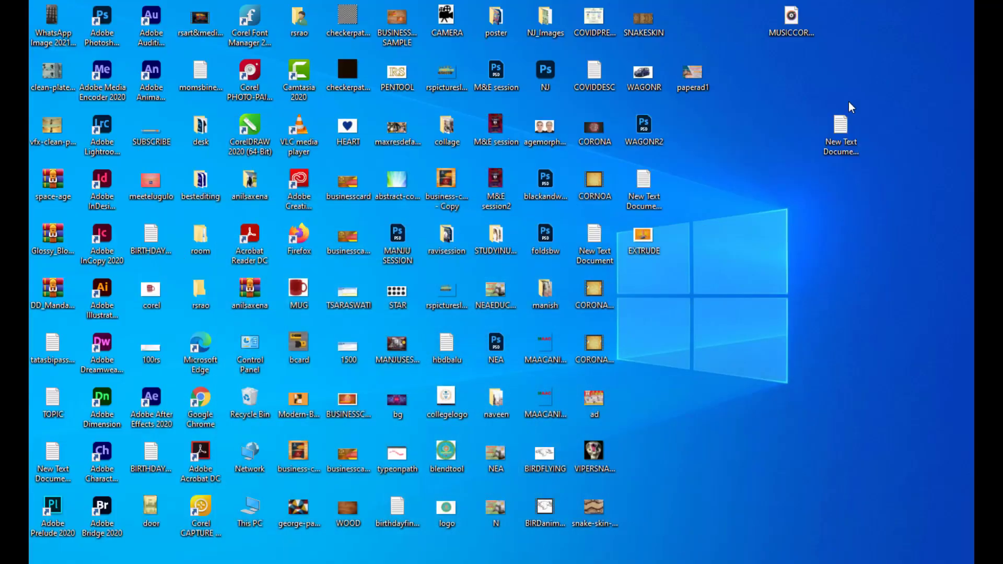
{"action": "right_click", "coordinate": [741, 258]}
{"action": "left_click", "coordinate": [773, 316]}
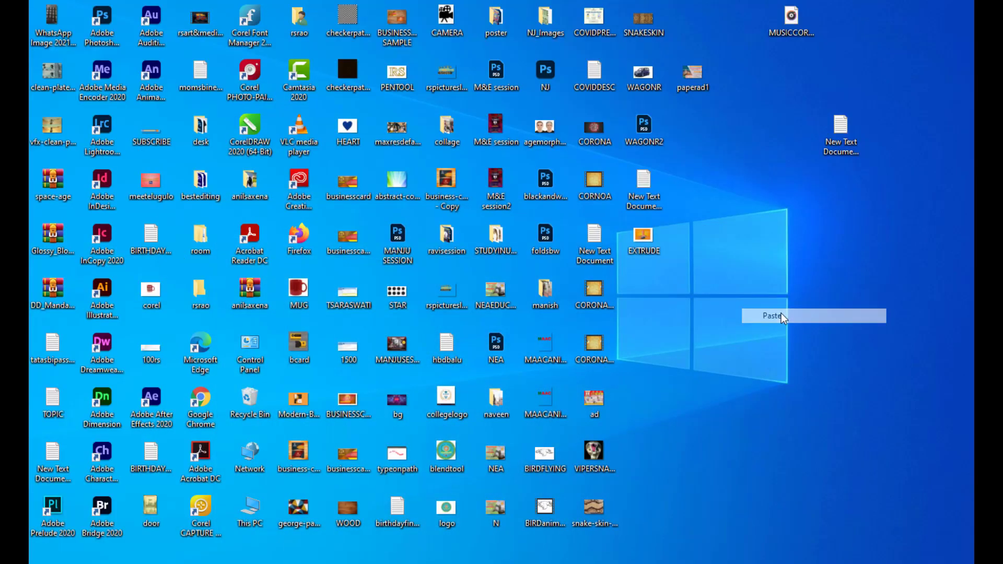
Step: Extract the 20_Splatter_Brushes_abr archive directly onto the desktop and open the extracted folder
{"action": "right_click", "coordinate": [750, 238]}
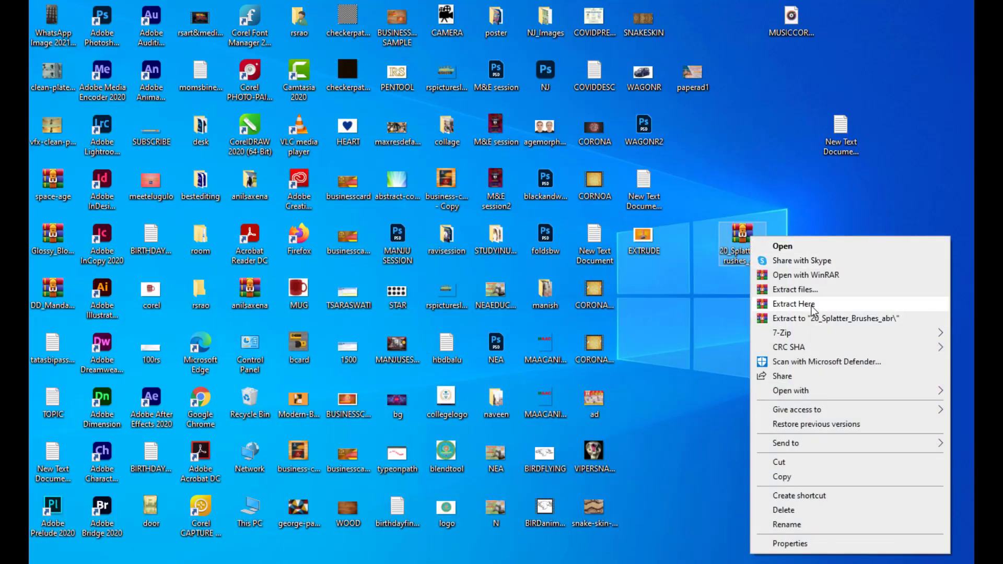
{"action": "left_click", "coordinate": [812, 304]}
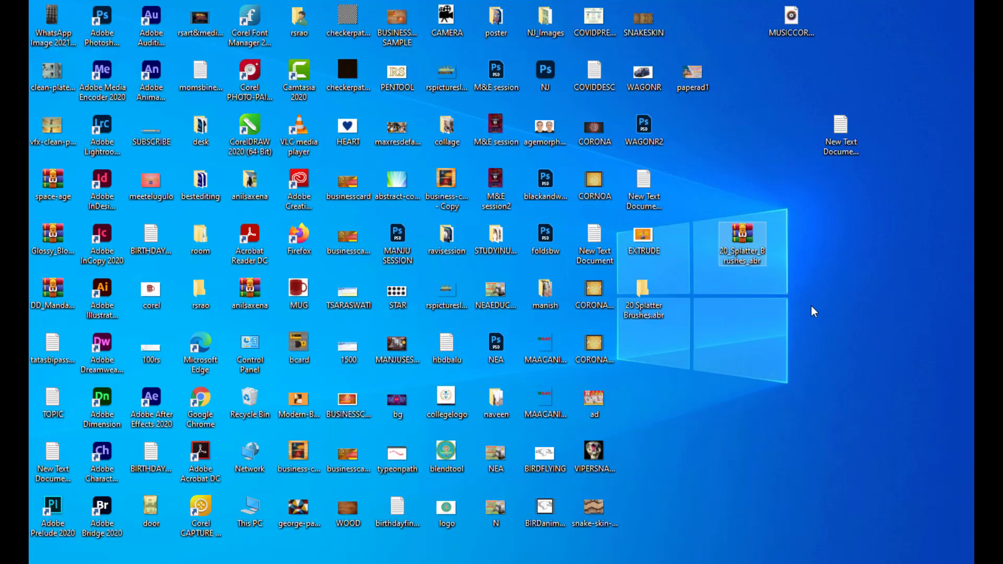
{"action": "double_click", "coordinate": [651, 295]}
{"action": "left_click_drag", "start_coordinate": [532, 35], "coordinate": [530, 54]}
{"action": "left_click_drag", "start_coordinate": [458, 70], "coordinate": [562, 70]}
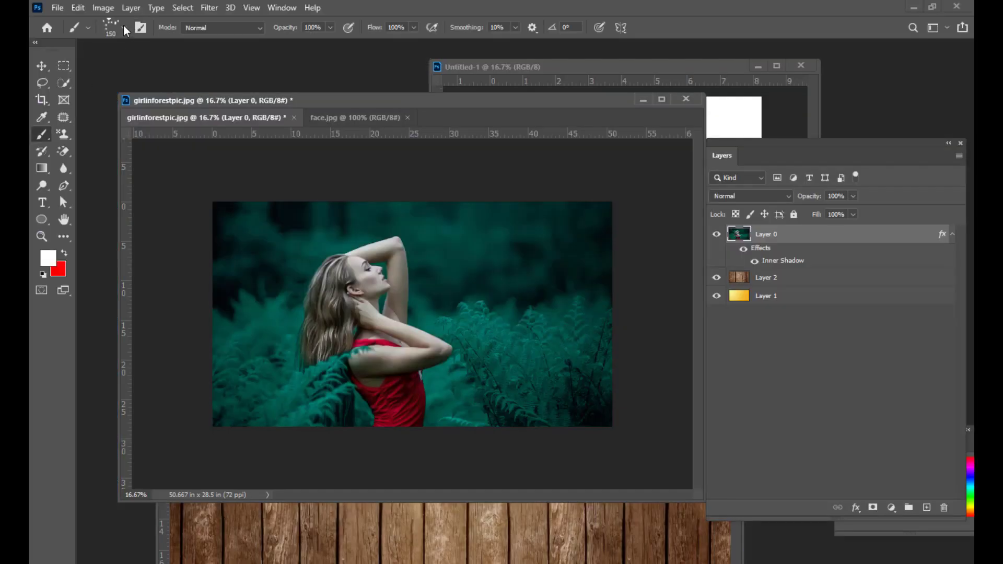
Step: In Photoshop, import the 20 Splatter Brushes ABR file from the desktop's "20 Splatter Brushes.abr" folder into the brush presets
{"action": "left_click", "coordinate": [123, 29]}
{"action": "left_click", "coordinate": [377, 53]}
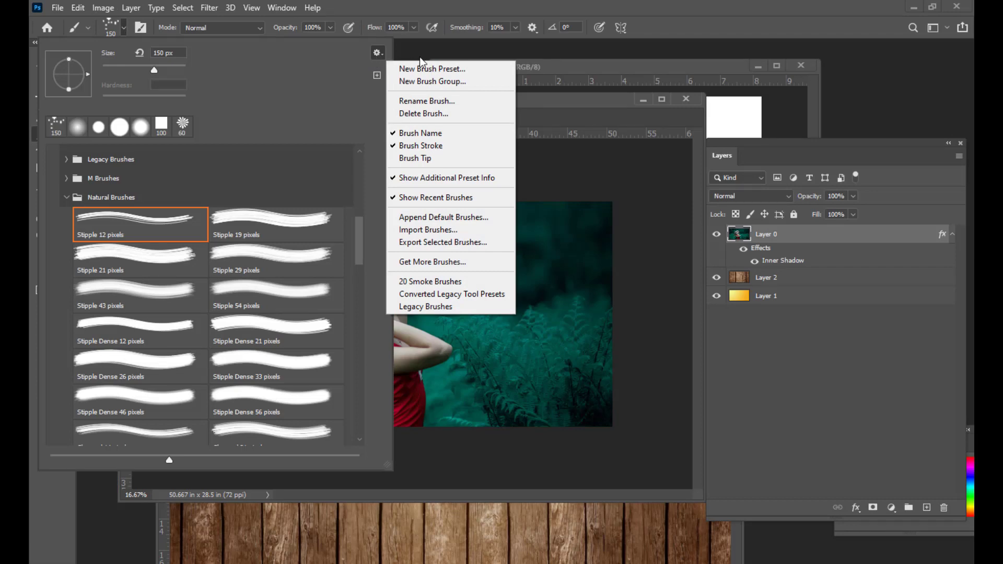
{"action": "left_click", "coordinate": [419, 229]}
{"action": "left_click_drag", "start_coordinate": [371, 52], "coordinate": [410, 54]}
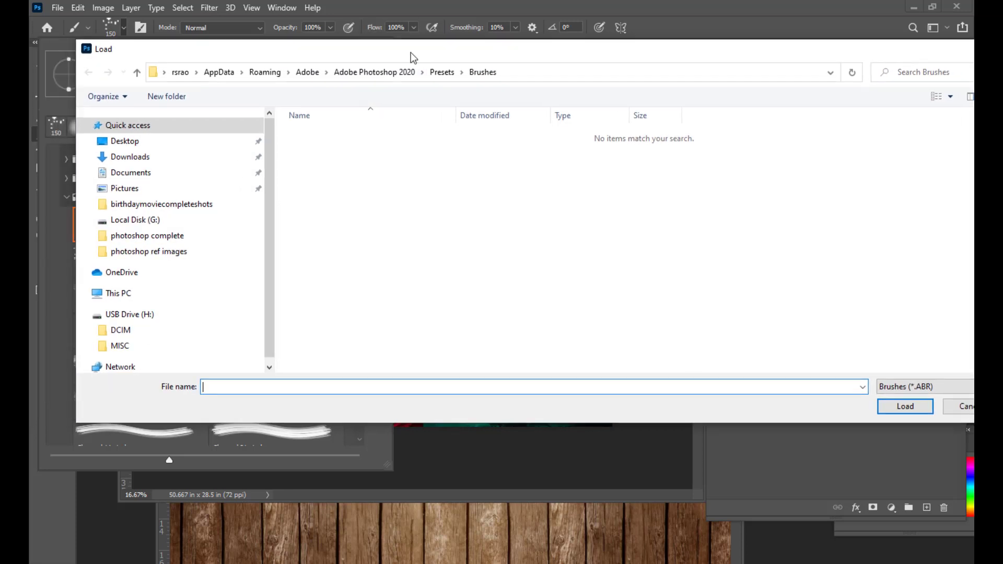
{"action": "left_click", "coordinate": [127, 148]}
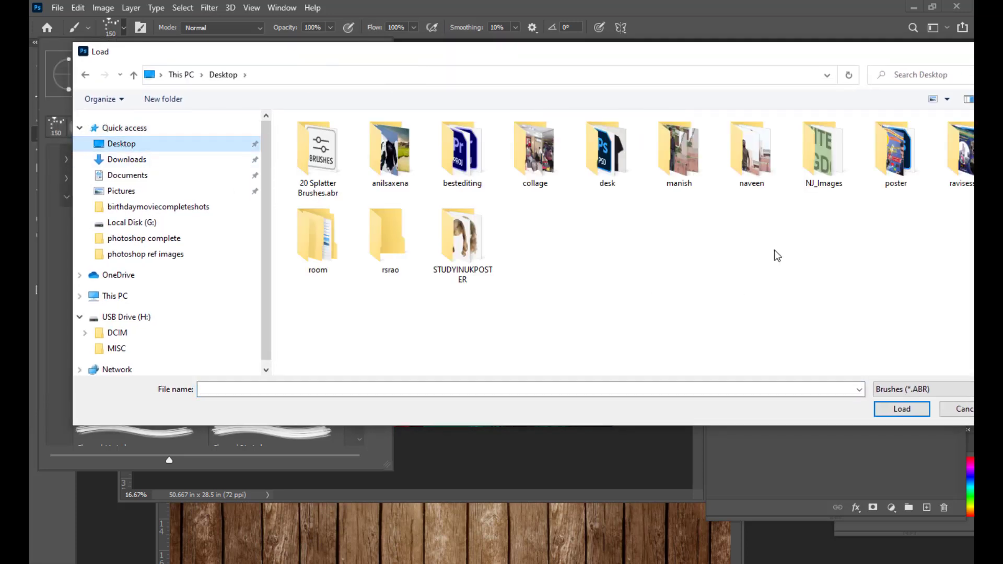
{"action": "left_click_drag", "start_coordinate": [503, 58], "coordinate": [464, 73]}
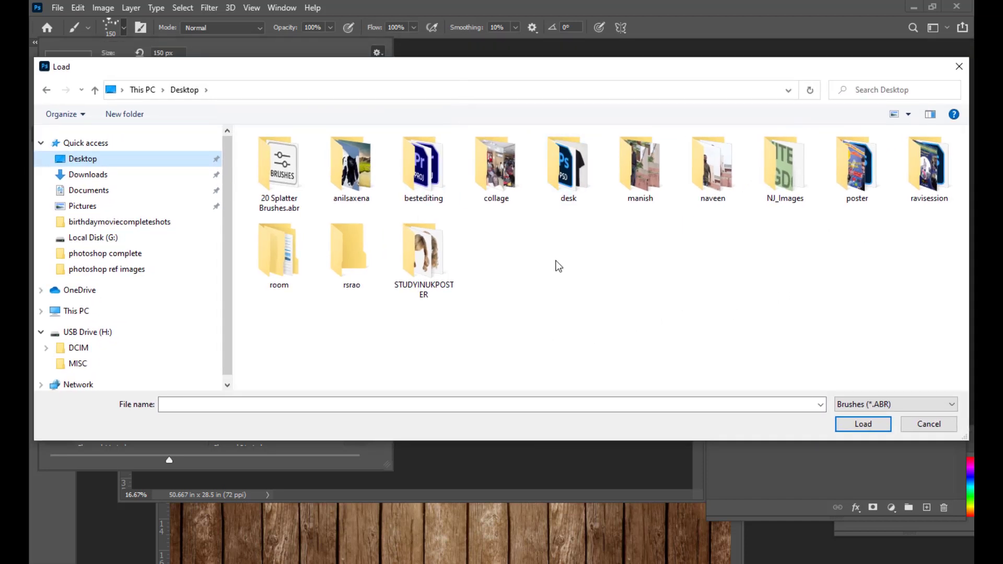
{"action": "left_click", "coordinate": [292, 186]}
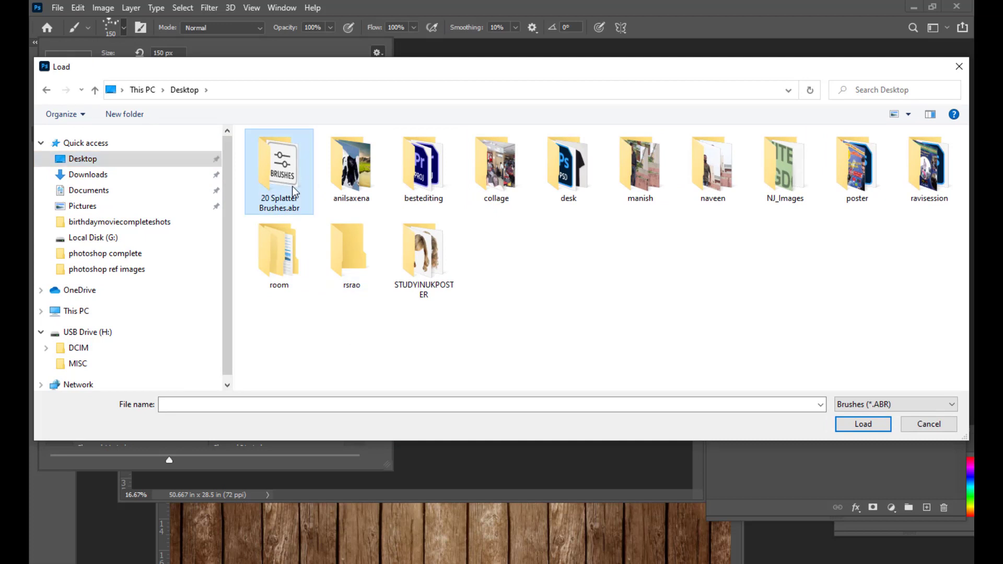
{"action": "double_click", "coordinate": [293, 185]}
{"action": "left_click", "coordinate": [299, 156]}
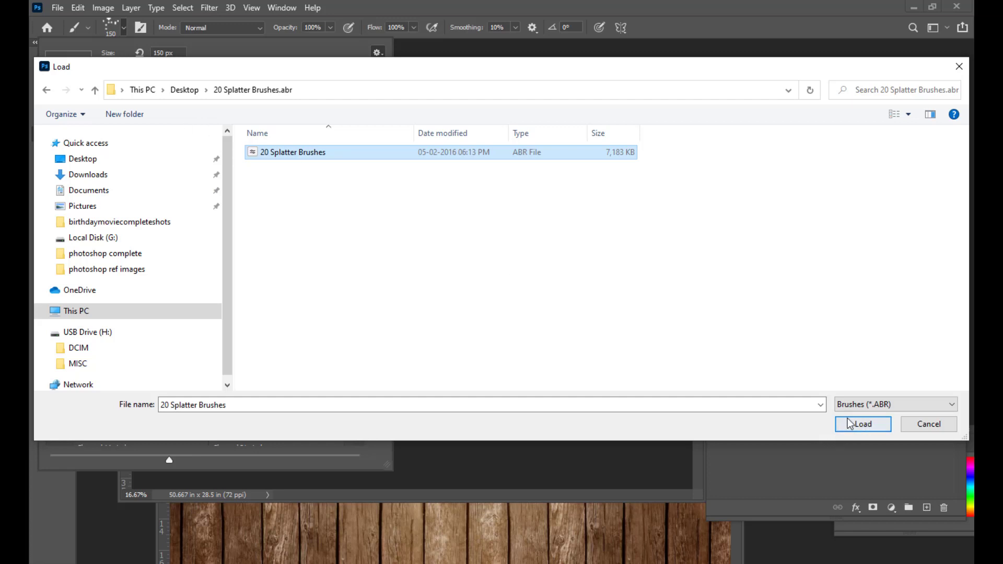
{"action": "left_click", "coordinate": [861, 427]}
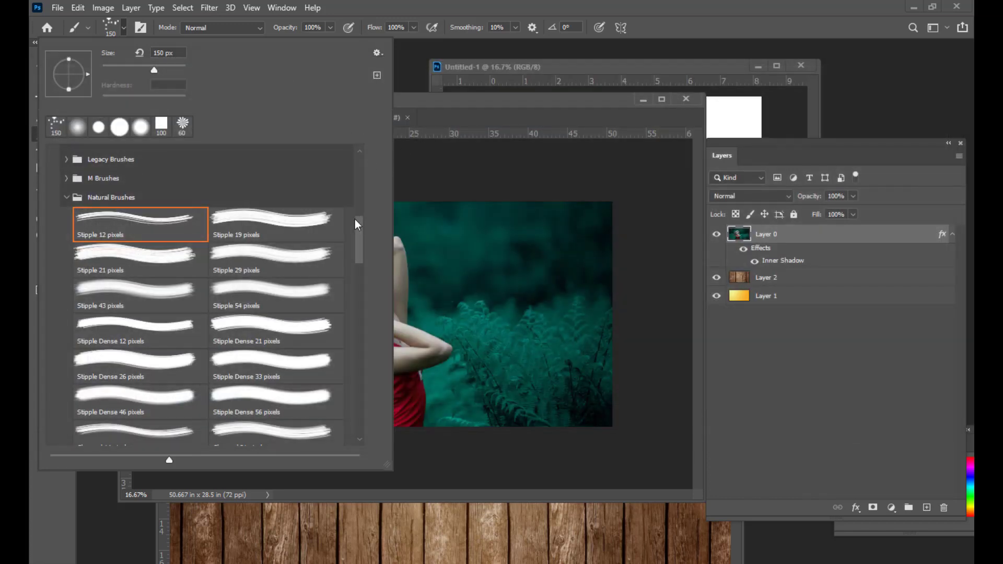
Step: Expand the 20 Splatter Brushes group in the brush presets and choose the Splatter 3 brush
{"action": "left_click_drag", "start_coordinate": [358, 224], "coordinate": [359, 422]}
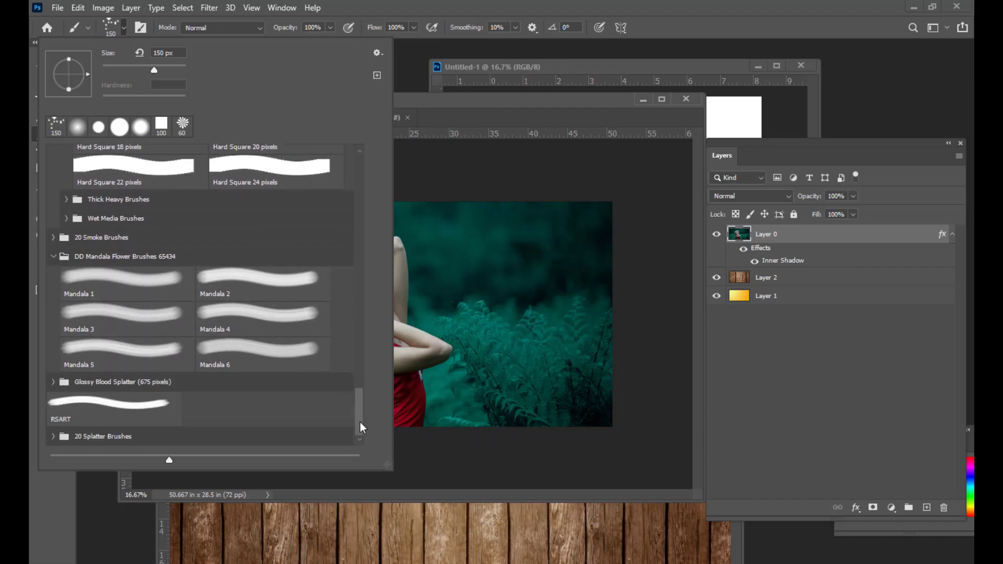
{"action": "left_click", "coordinate": [54, 441]}
{"action": "scroll", "coordinate": [97, 427], "scroll_direction": "down", "scroll_amount": 4}
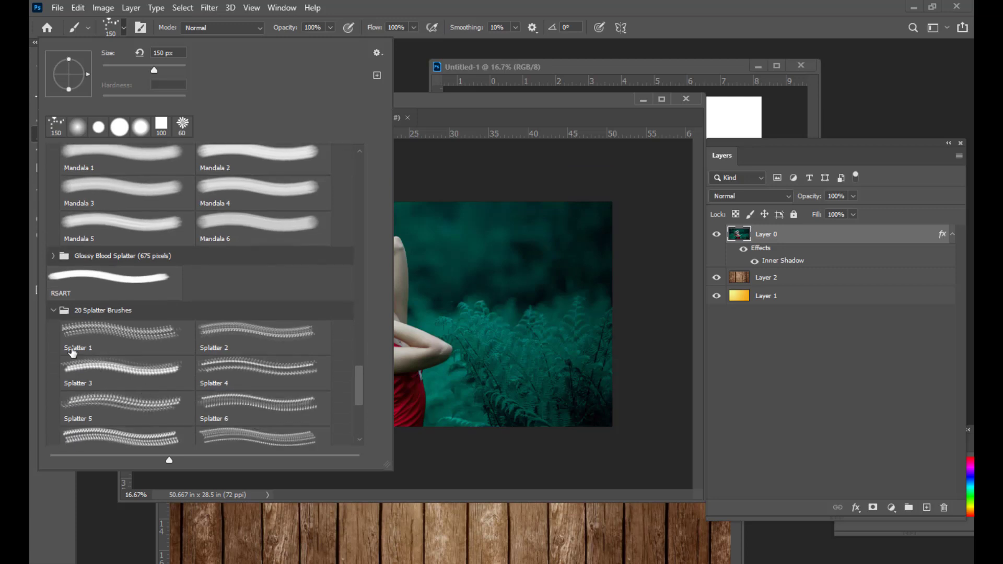
{"action": "left_click", "coordinate": [115, 368]}
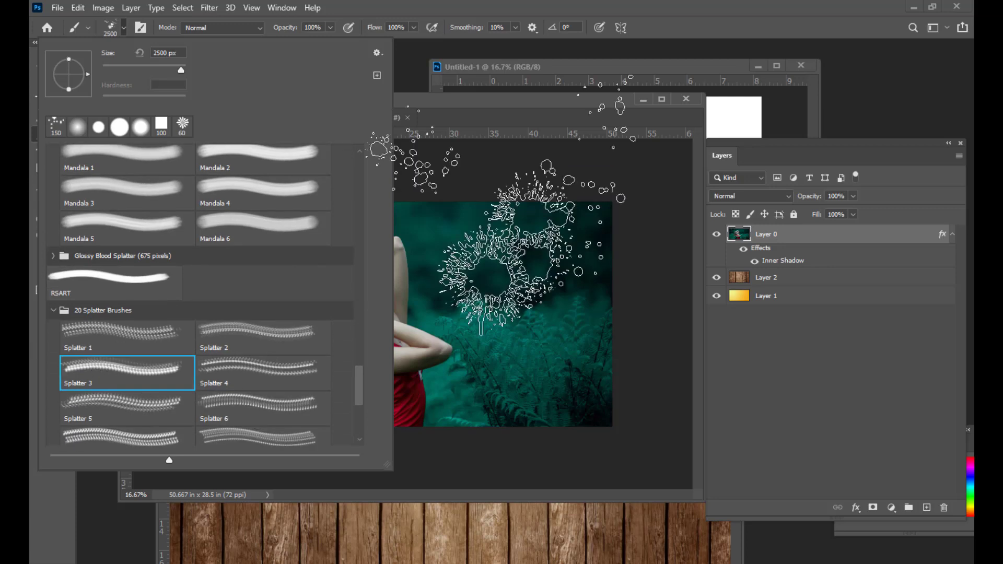
{"action": "left_click", "coordinate": [479, 100]}
{"action": "left_click_drag", "start_coordinate": [484, 99], "coordinate": [490, 99]}
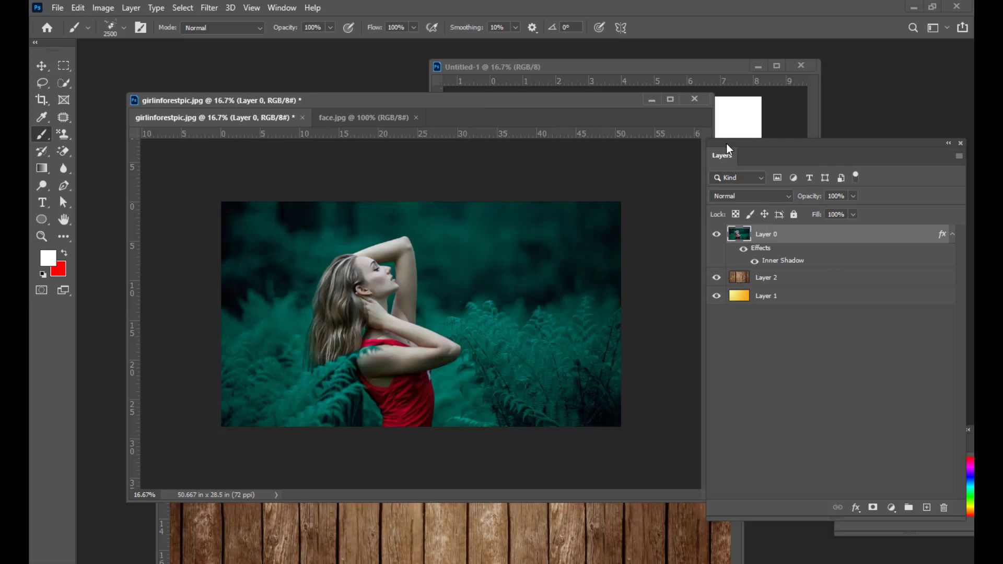
Step: Add a black layer mask to Layer 0 to hide the forest portrait over the wood background
{"action": "left_click_drag", "start_coordinate": [726, 143], "coordinate": [678, 137]}
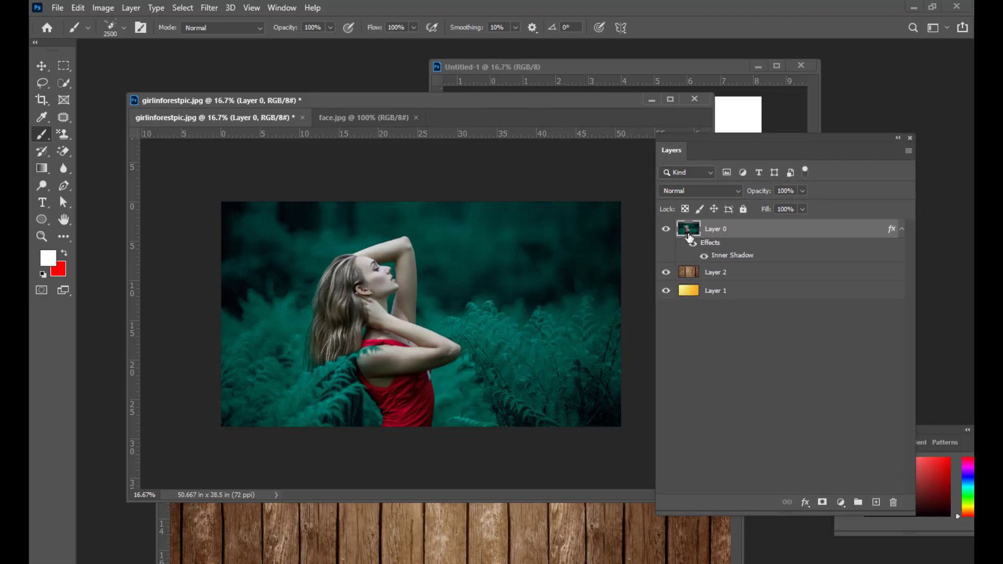
{"action": "left_click", "coordinate": [823, 503], "text": "alt"}
{"action": "left_click_drag", "start_coordinate": [680, 148], "coordinate": [707, 147]}
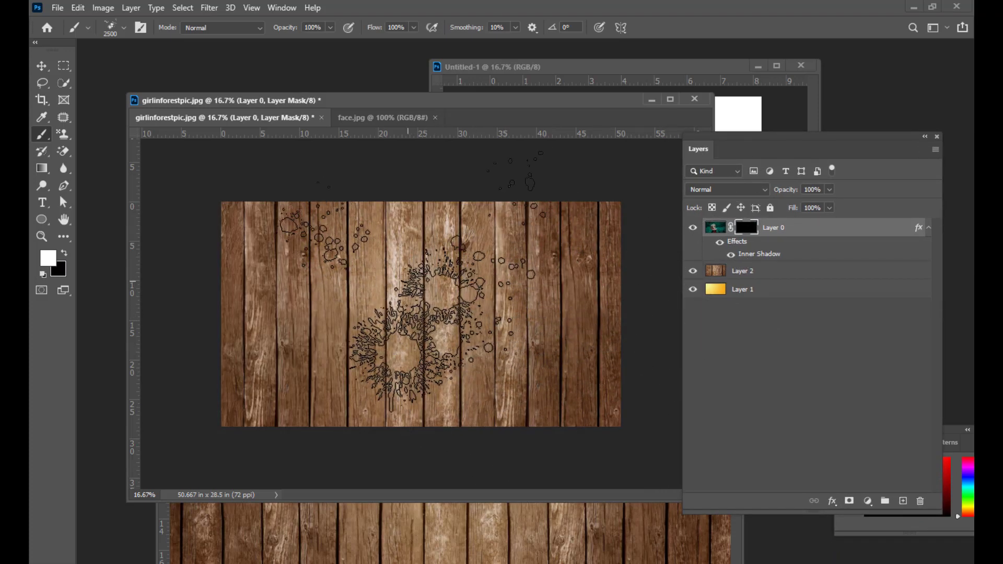
Step: Look through the 20 Splatter Brushes presets, trying the Splatter 4, 5, 12, 13, 14 and 19 tips
{"action": "left_click", "coordinate": [124, 27]}
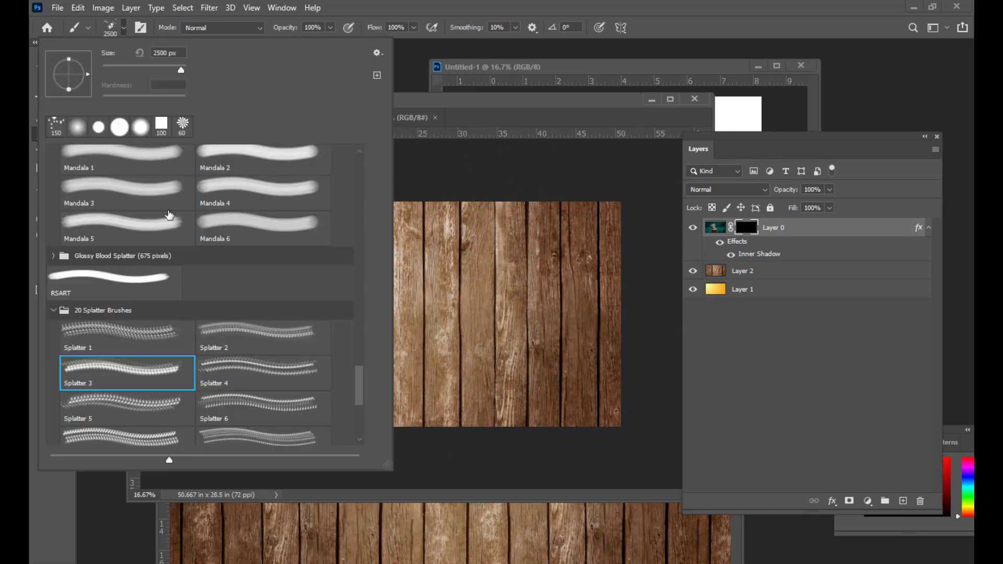
{"action": "left_click", "coordinate": [266, 374]}
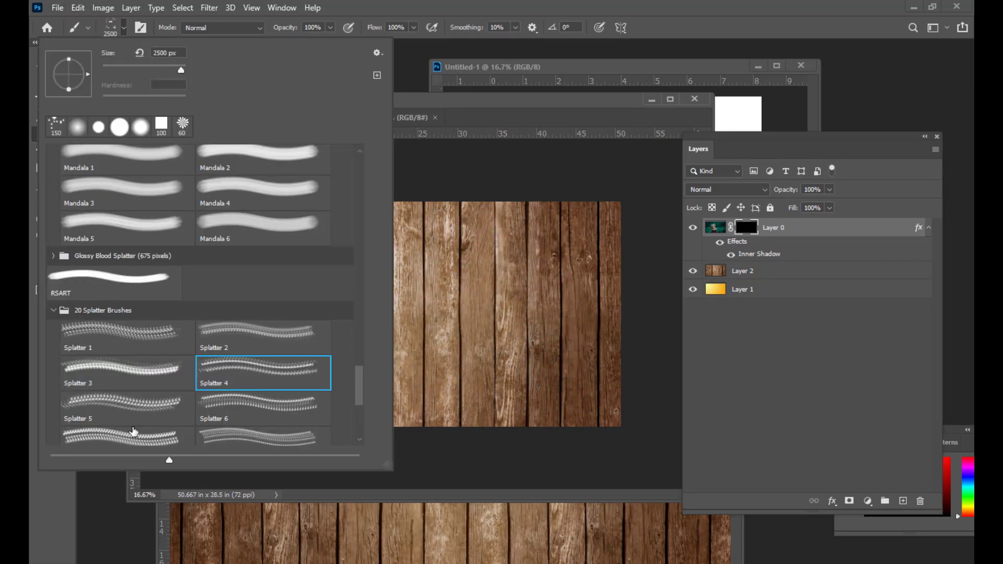
{"action": "left_click", "coordinate": [127, 408]}
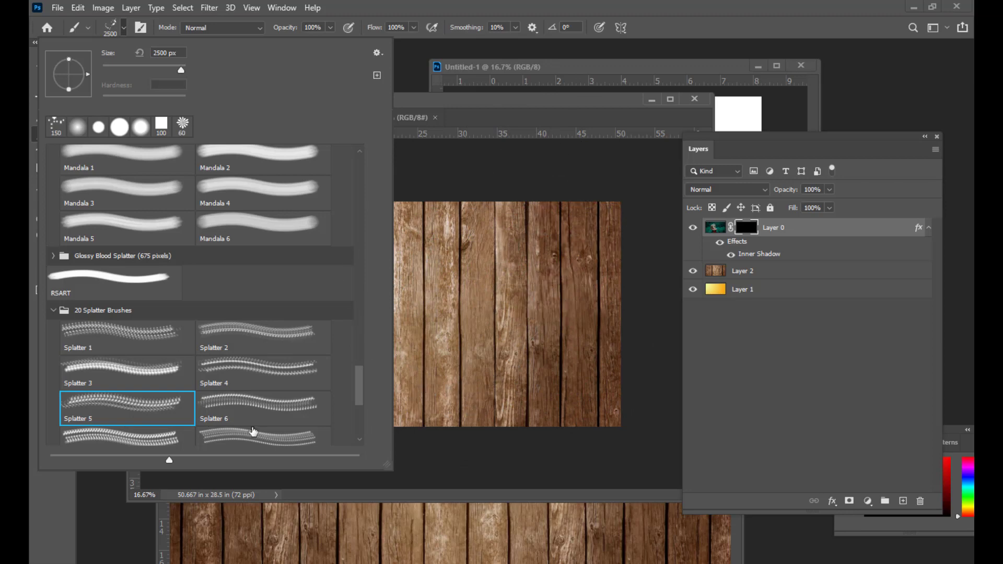
{"action": "scroll", "coordinate": [251, 430], "scroll_direction": "down", "scroll_amount": 3}
{"action": "left_click", "coordinate": [253, 401]}
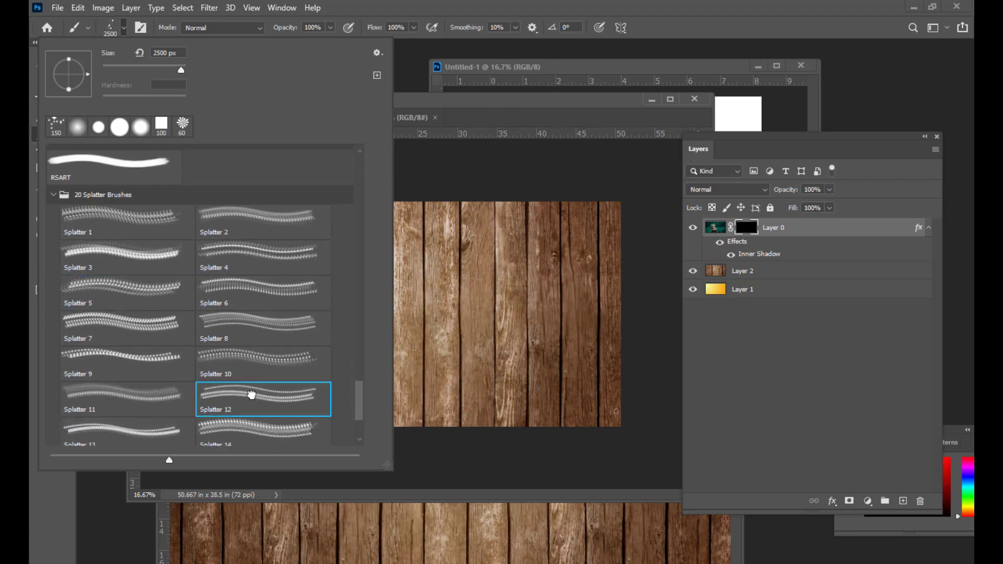
{"action": "left_click", "coordinate": [105, 422]}
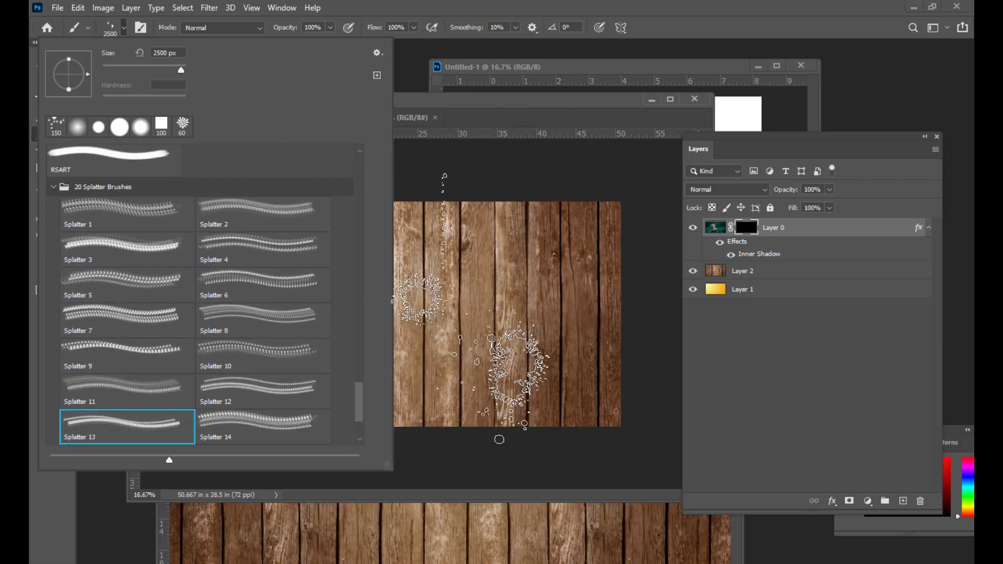
{"action": "scroll", "coordinate": [294, 412], "scroll_direction": "down", "scroll_amount": 2}
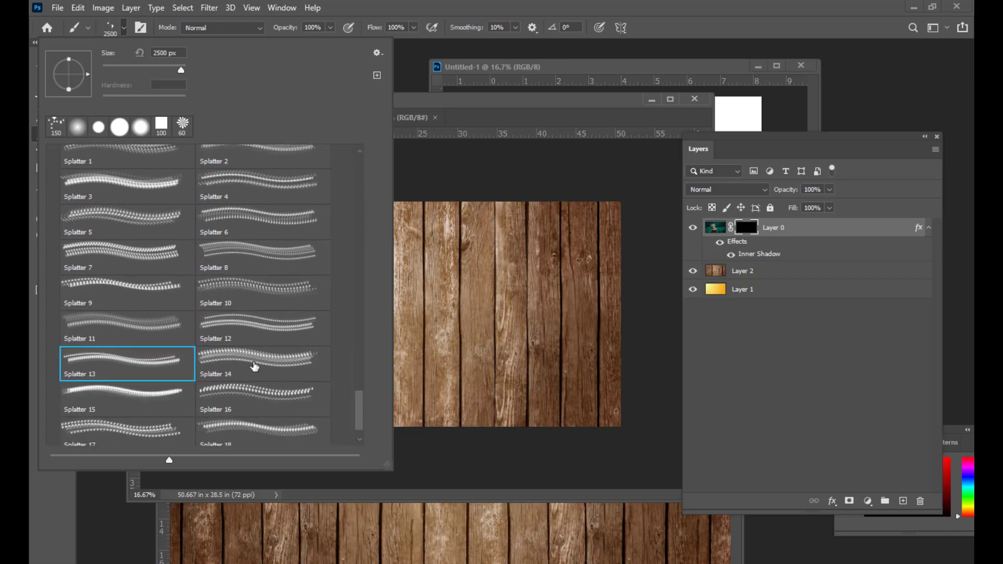
{"action": "left_click", "coordinate": [253, 362]}
{"action": "scroll", "coordinate": [298, 421], "scroll_direction": "down", "scroll_amount": 1}
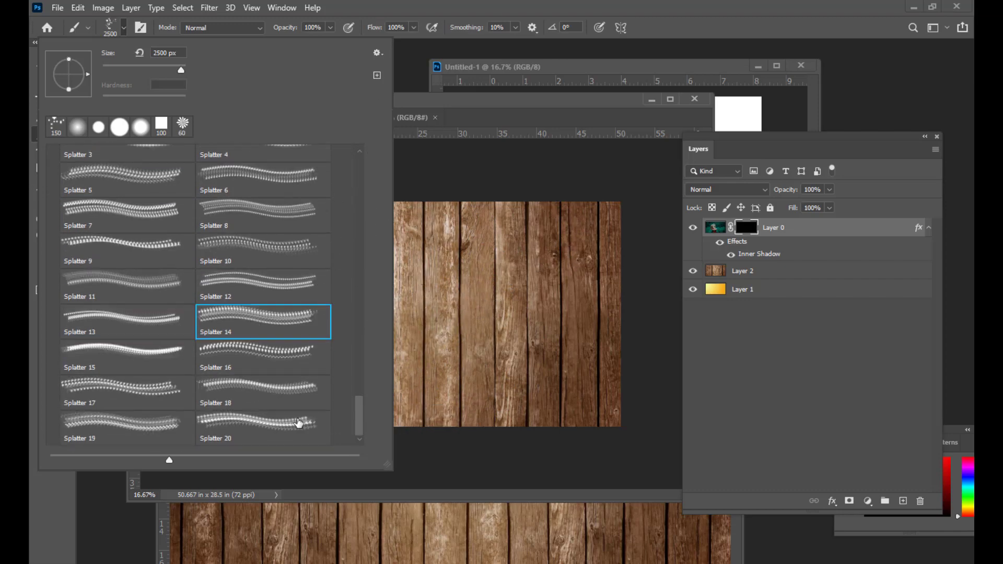
{"action": "left_click", "coordinate": [118, 426]}
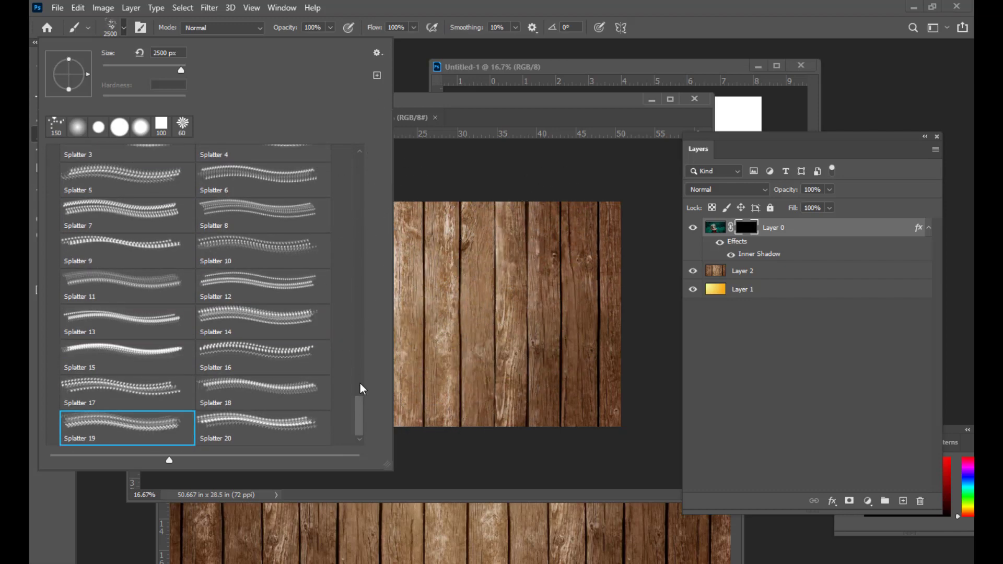
{"action": "mouse_move", "coordinate": [360, 377]}
{"action": "left_mouse_down"}
{"action": "mouse_move", "coordinate": [359, 197]}
{"action": "mouse_move", "coordinate": [357, 410]}
{"action": "left_mouse_up"}
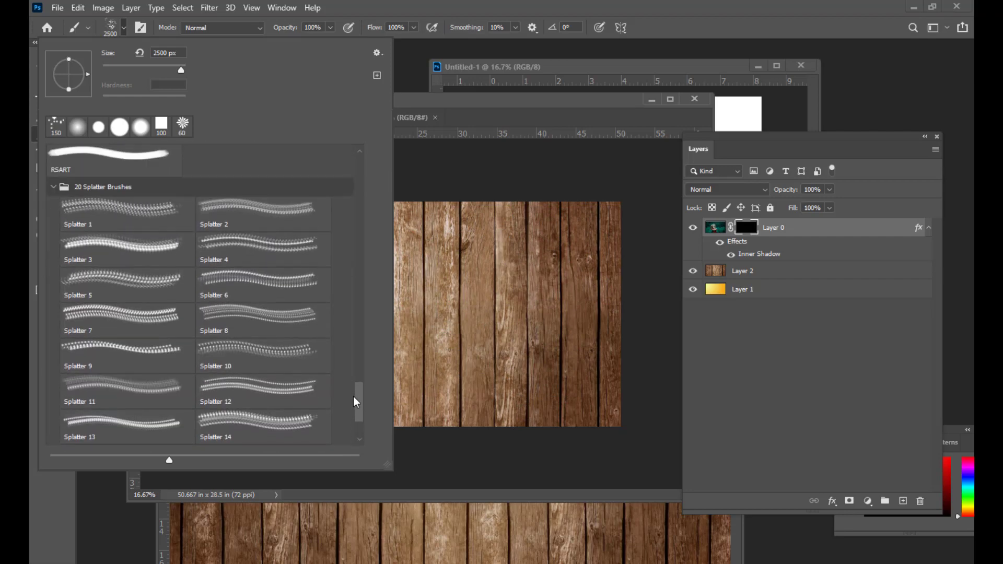
Step: Try the Splatter 1 and Splatter 2 brushes and settle on Splatter 3 at 2500 px
{"action": "left_click", "coordinate": [102, 210]}
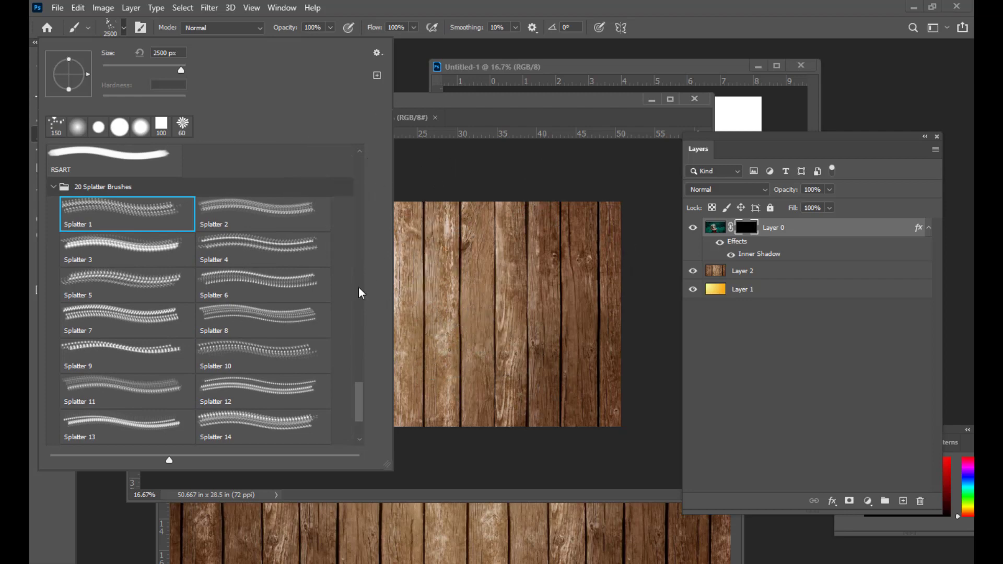
{"action": "left_click", "coordinate": [245, 213]}
{"action": "left_click", "coordinate": [129, 255]}
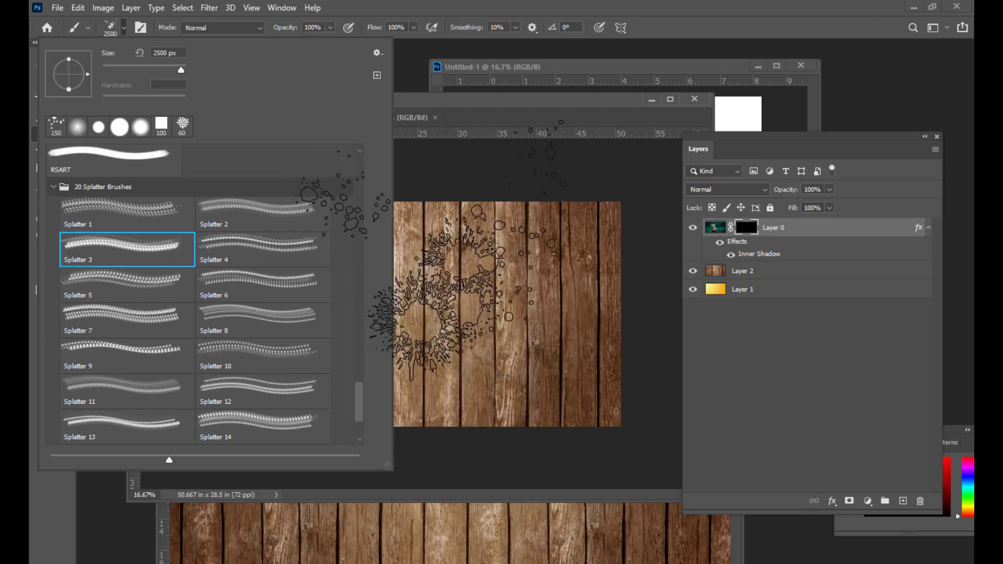
Step: Stamp white Splatter 3 marks on Layer 0's mask to reveal the woman's face, hair, arms and red top over the wood
{"action": "left_click_drag", "start_coordinate": [465, 102], "coordinate": [486, 104]}
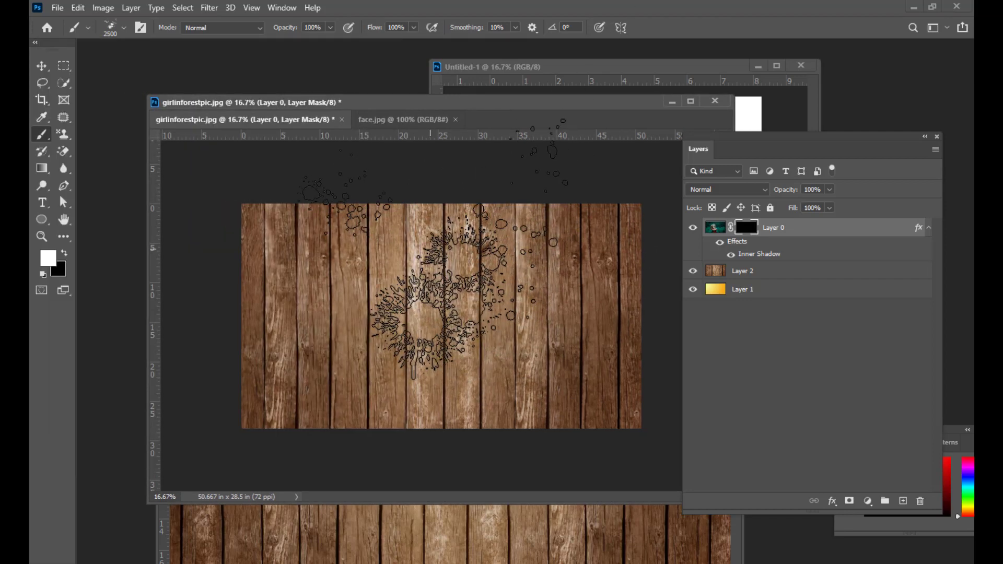
{"action": "left_click", "coordinate": [423, 252]}
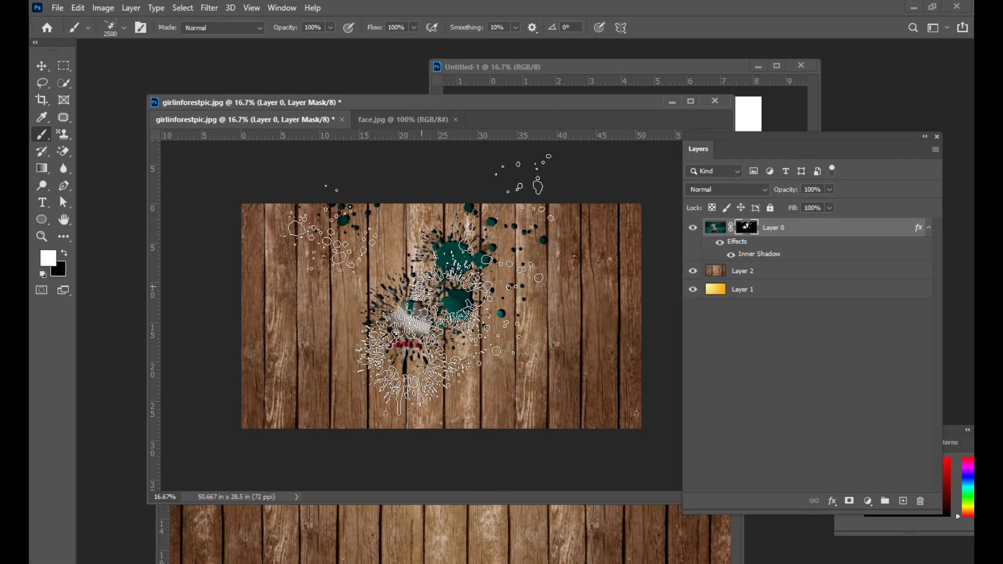
{"action": "left_click", "coordinate": [383, 243]}
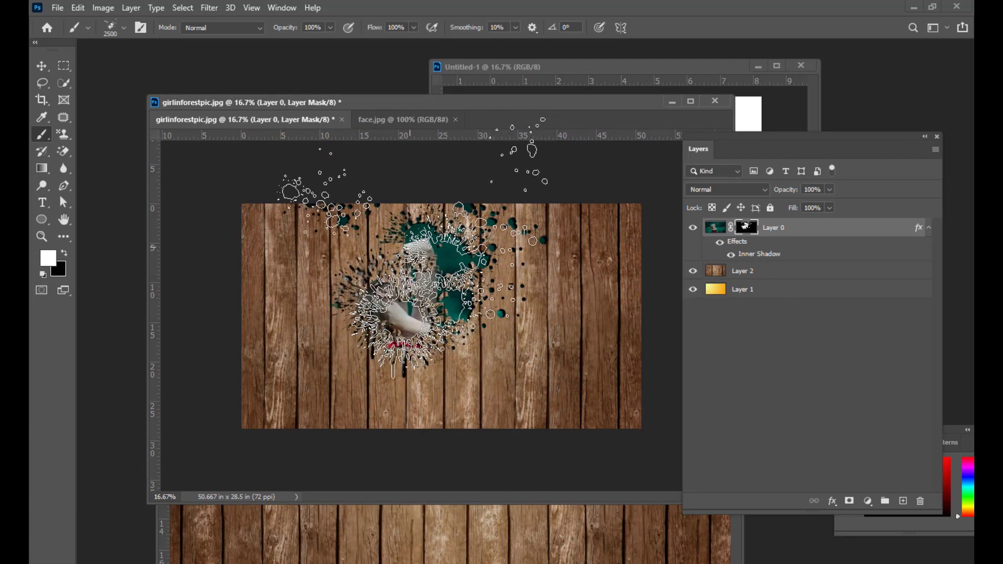
{"action": "left_click", "coordinate": [411, 248]}
{"action": "left_click", "coordinate": [392, 258]}
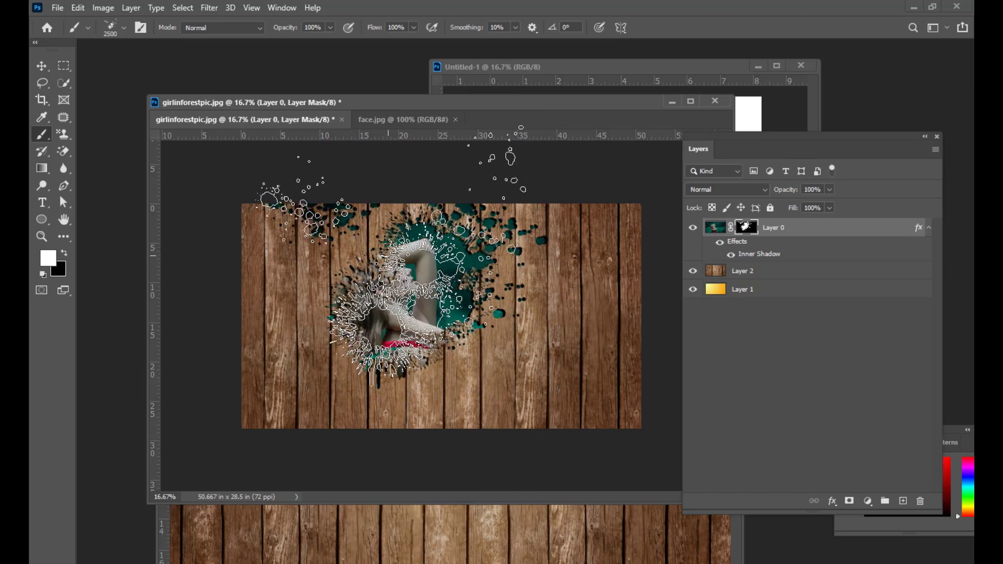
{"action": "left_click", "coordinate": [369, 235]}
{"action": "left_click", "coordinate": [366, 244]}
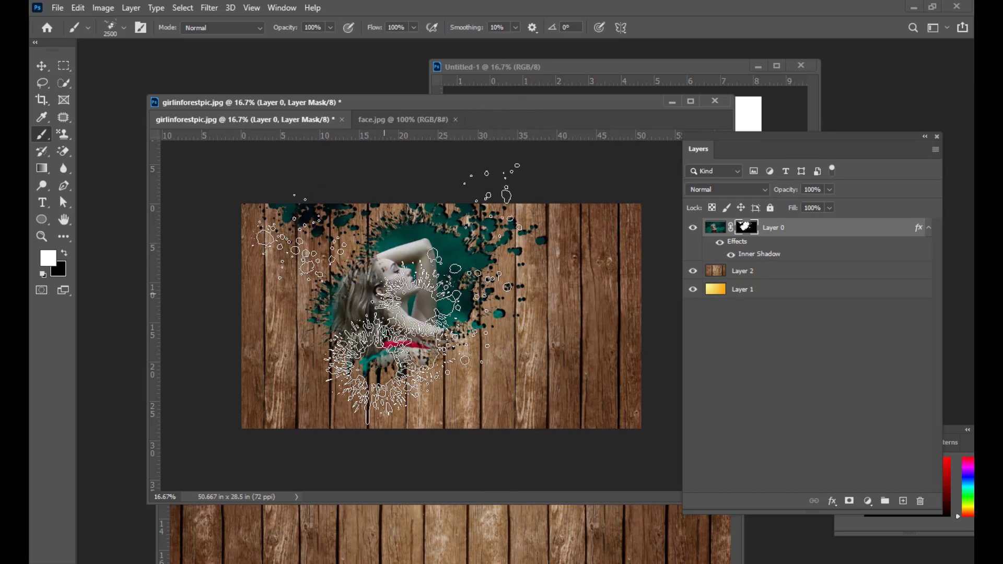
{"action": "left_click", "coordinate": [415, 389]}
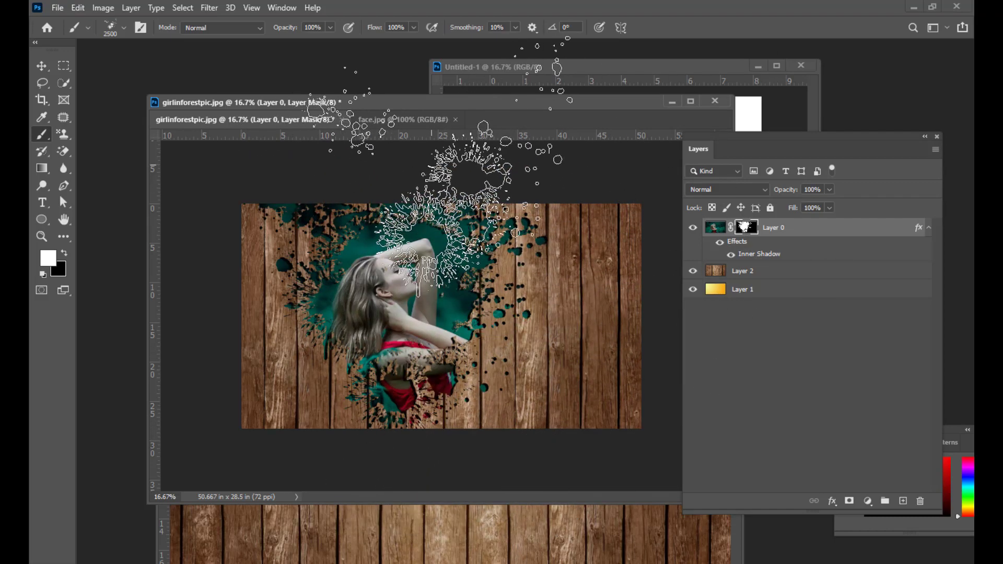
Step: Hide parts of the portrait around the head with black splatters on Layer 0's mask, and restore white as the foreground colour
{"action": "left_click", "coordinate": [66, 254]}
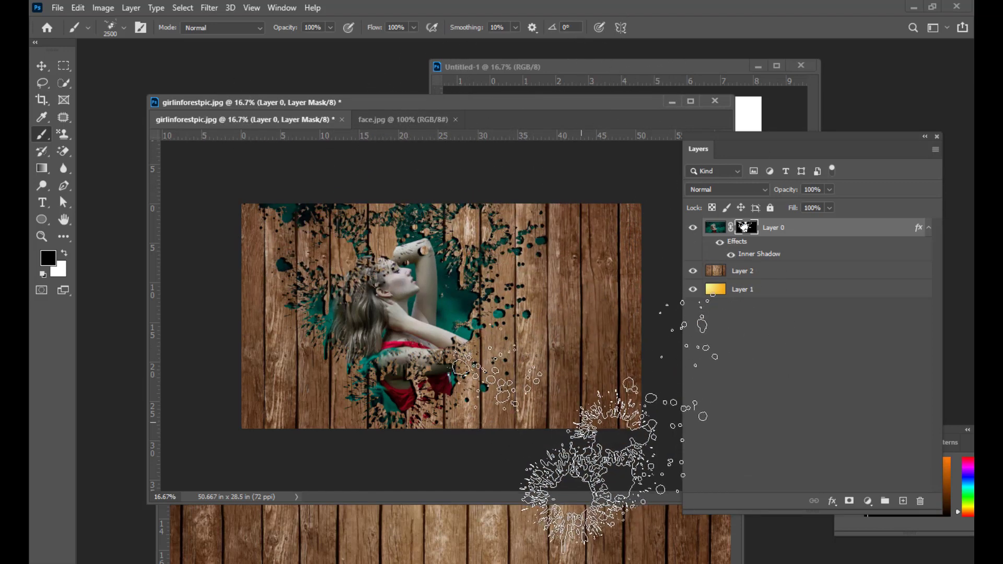
{"action": "left_click", "coordinate": [67, 254]}
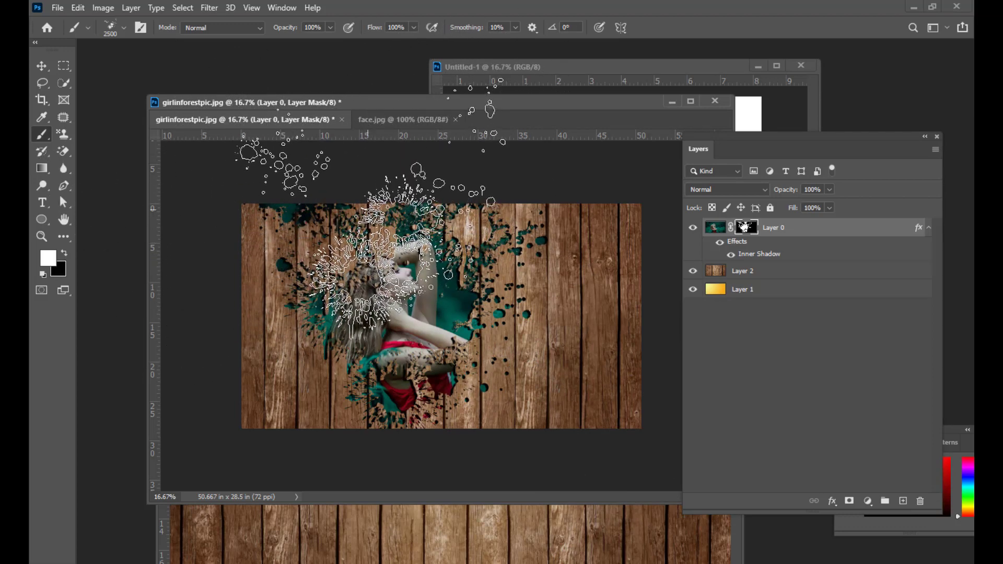
Step: Choose the Splatter 8 brush and reveal more of the portrait around the woman's elbow and lower body on Layer 0's mask
{"action": "left_click", "coordinate": [111, 30]}
{"action": "left_click", "coordinate": [268, 311]}
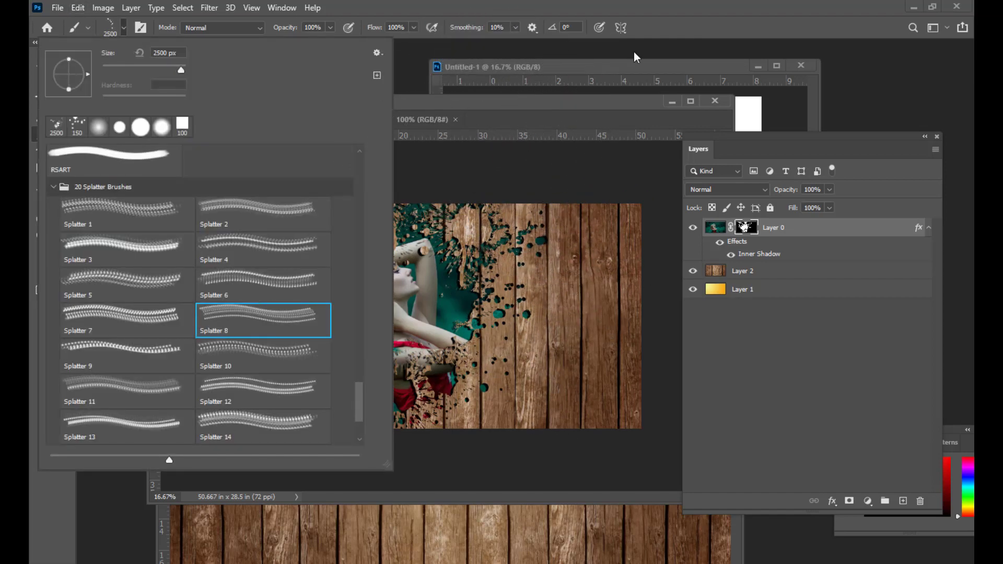
{"action": "left_click", "coordinate": [692, 23]}
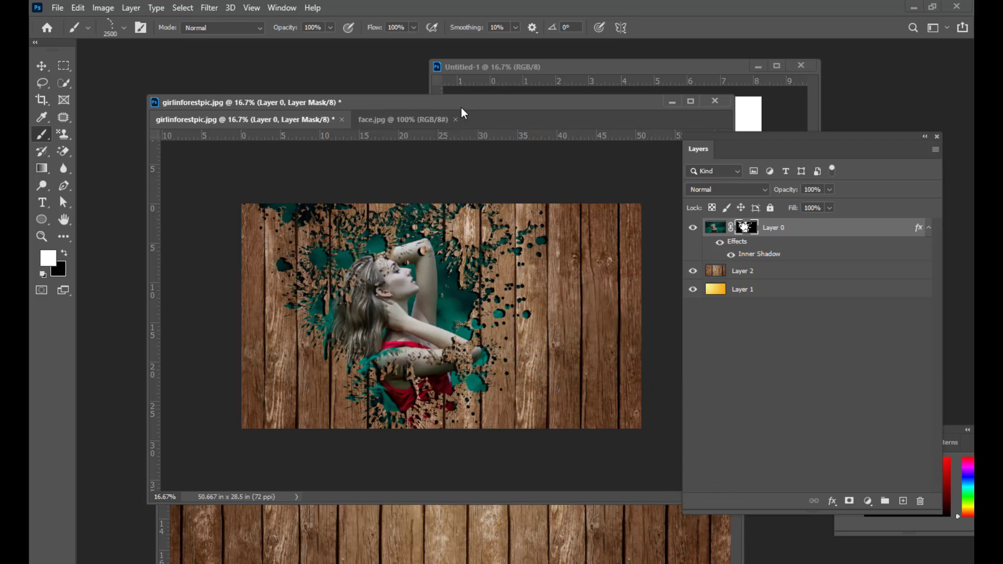
Step: Add a new empty layer above Layer 0 and activate the Gradient tool
{"action": "left_click_drag", "start_coordinate": [462, 107], "coordinate": [454, 105]}
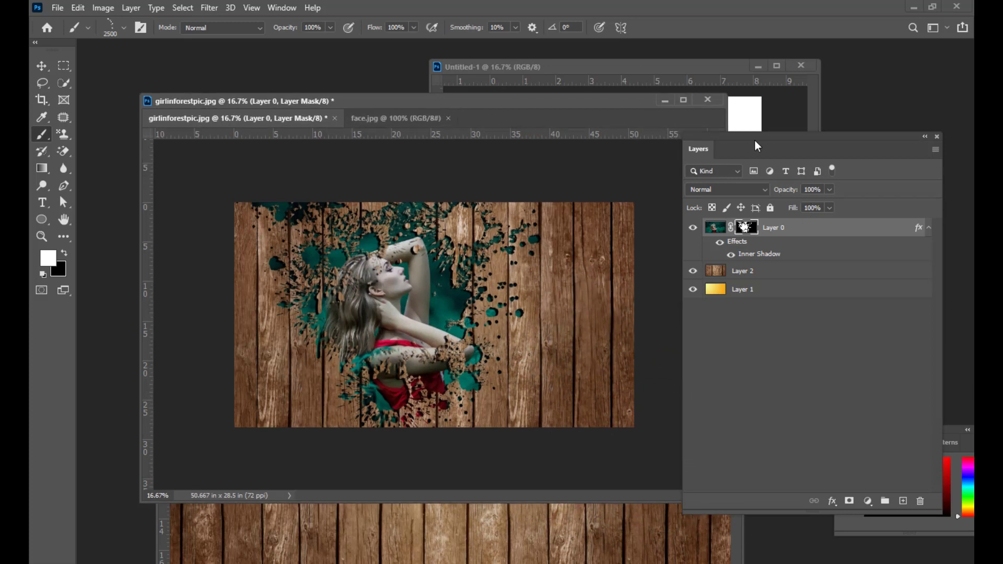
{"action": "left_click_drag", "start_coordinate": [754, 139], "coordinate": [751, 138]}
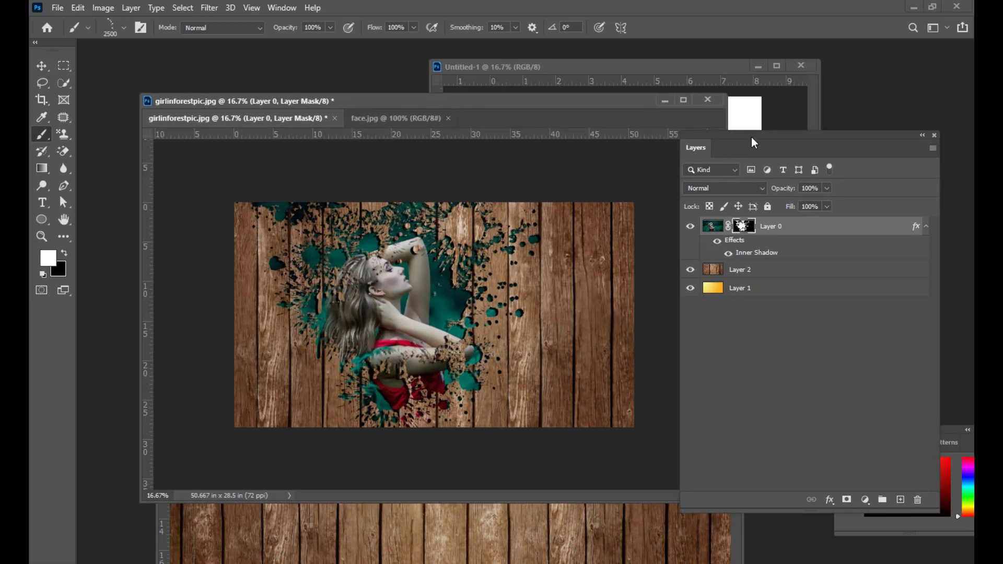
{"action": "left_click", "coordinate": [900, 499]}
{"action": "left_click", "coordinate": [42, 168]}
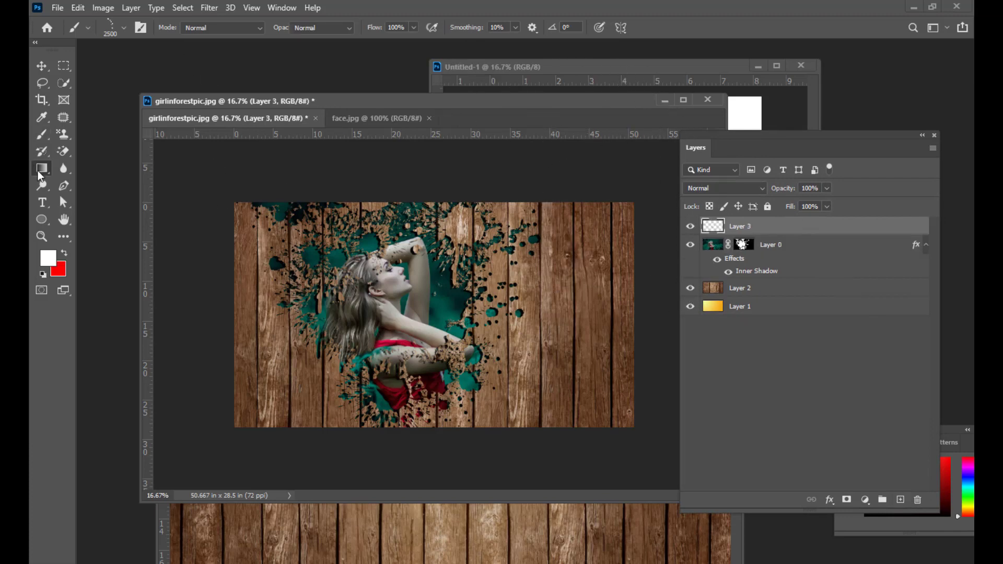
Step: Edit the gradient so its start stop is blue and its end stop is orange (fa6014)
{"action": "left_click", "coordinate": [117, 29]}
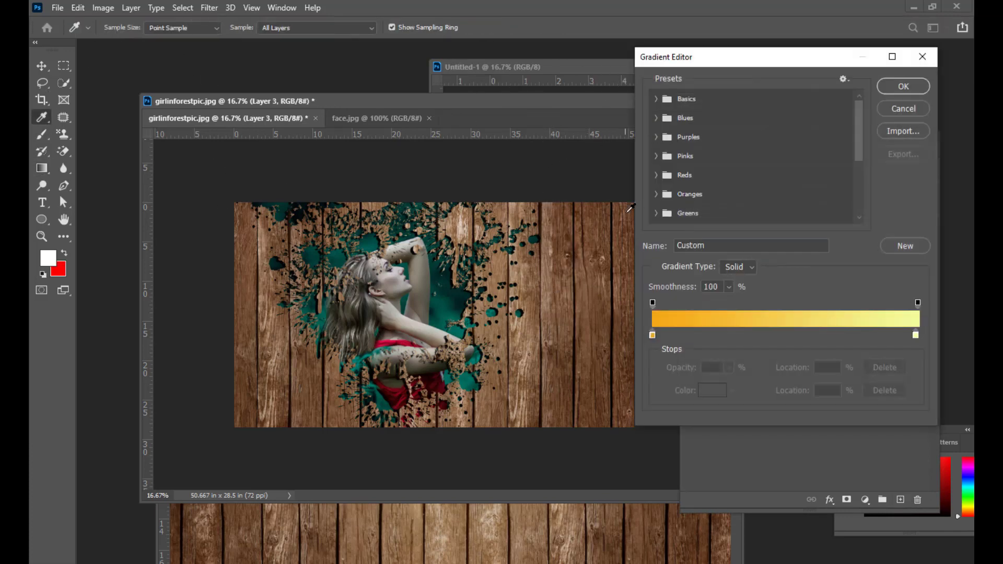
{"action": "double_click", "coordinate": [652, 334]}
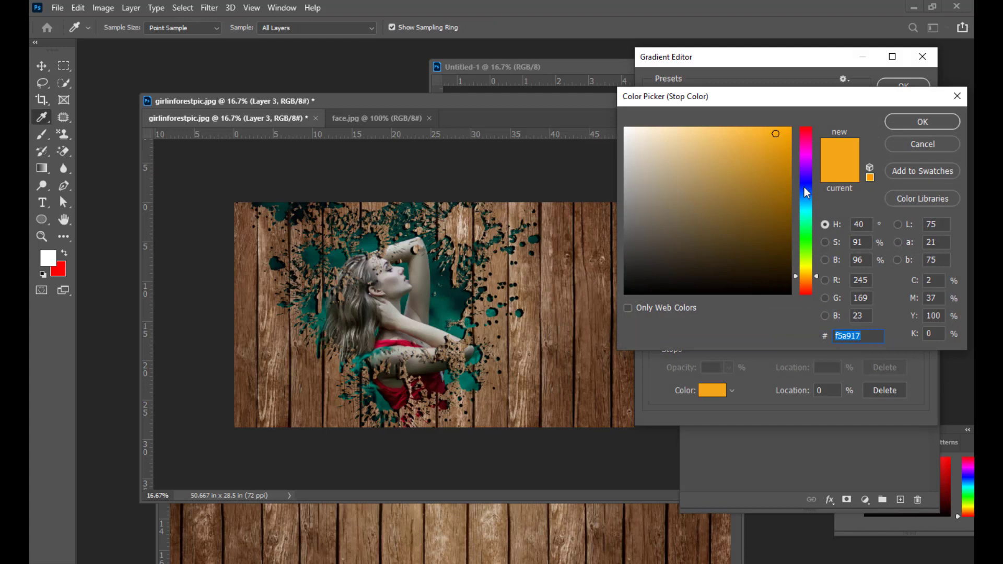
{"action": "left_click", "coordinate": [804, 187]}
{"action": "left_click", "coordinate": [897, 119]}
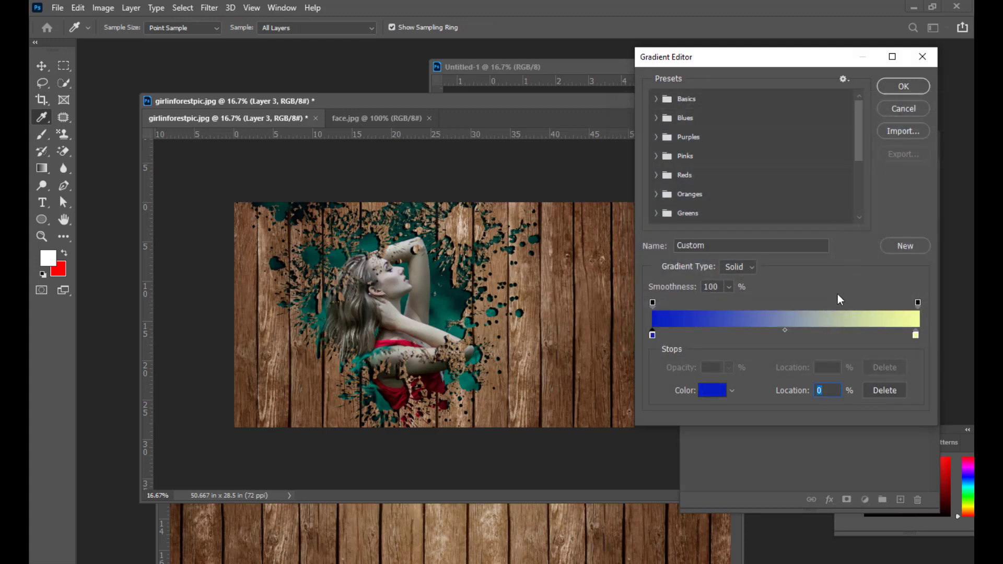
{"action": "double_click", "coordinate": [915, 334]}
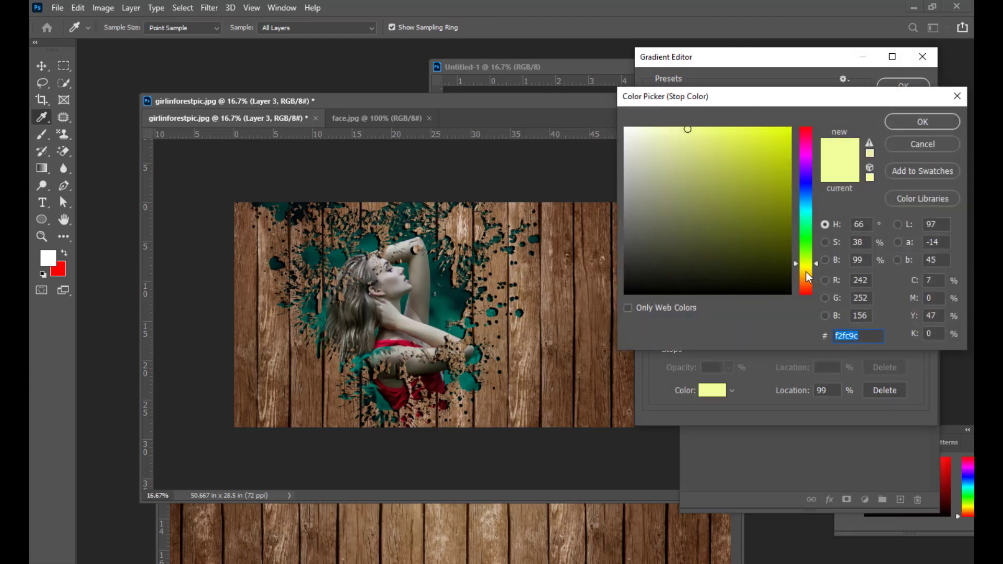
{"action": "left_click", "coordinate": [806, 285]}
{"action": "left_click", "coordinate": [779, 130]}
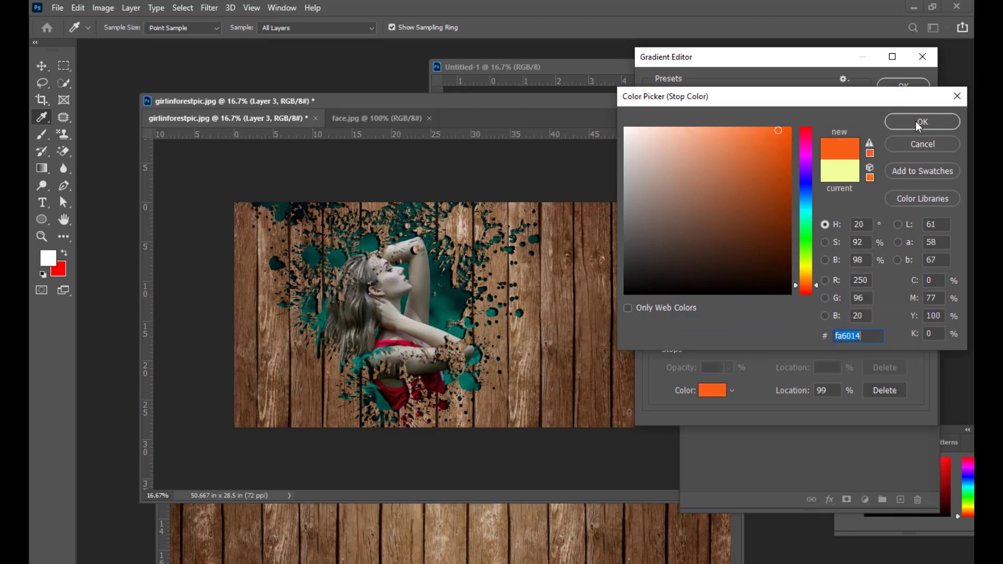
{"action": "left_click", "coordinate": [918, 125]}
Step: Add a green (2a9904) colour stop at 43% of the gradient
{"action": "double_click", "coordinate": [768, 335]}
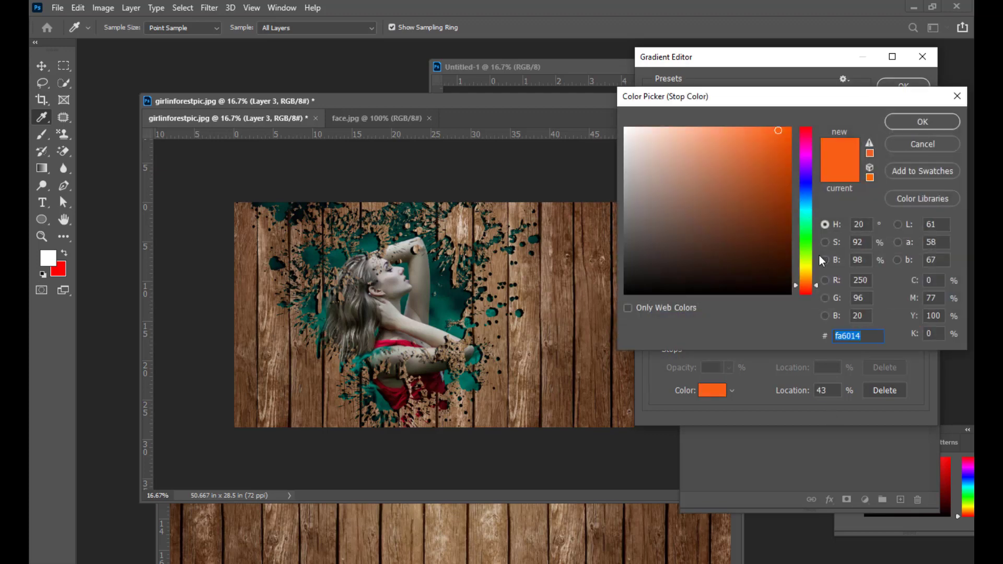
{"action": "left_click", "coordinate": [806, 246]}
{"action": "left_click", "coordinate": [787, 195]}
{"action": "left_click", "coordinate": [910, 124]}
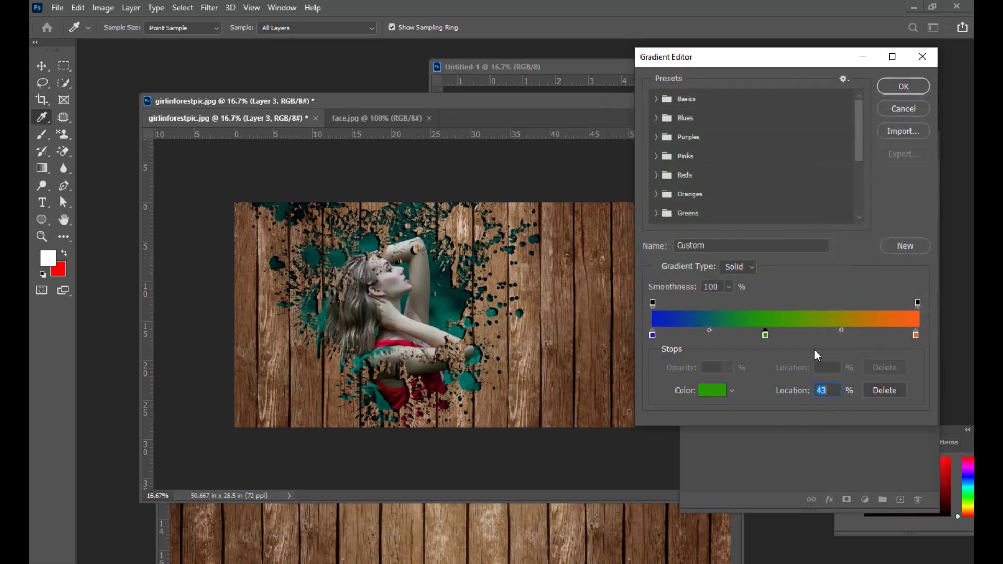
Step: Add a bright pink colour stop at 62% of the gradient
{"action": "left_click", "coordinate": [817, 334]}
{"action": "double_click", "coordinate": [817, 333]}
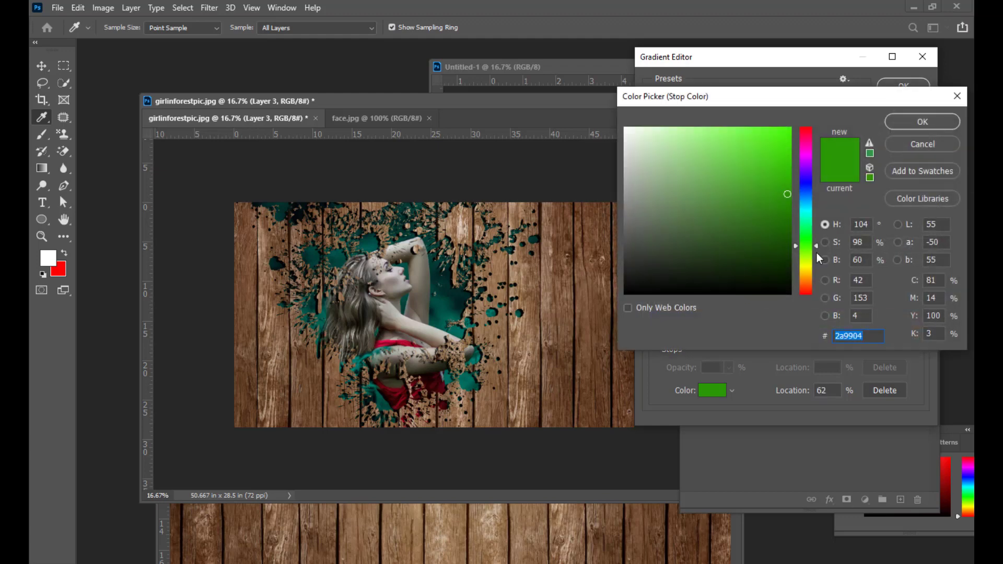
{"action": "left_click", "coordinate": [807, 149]}
{"action": "left_click", "coordinate": [777, 138]}
{"action": "left_click", "coordinate": [917, 125]}
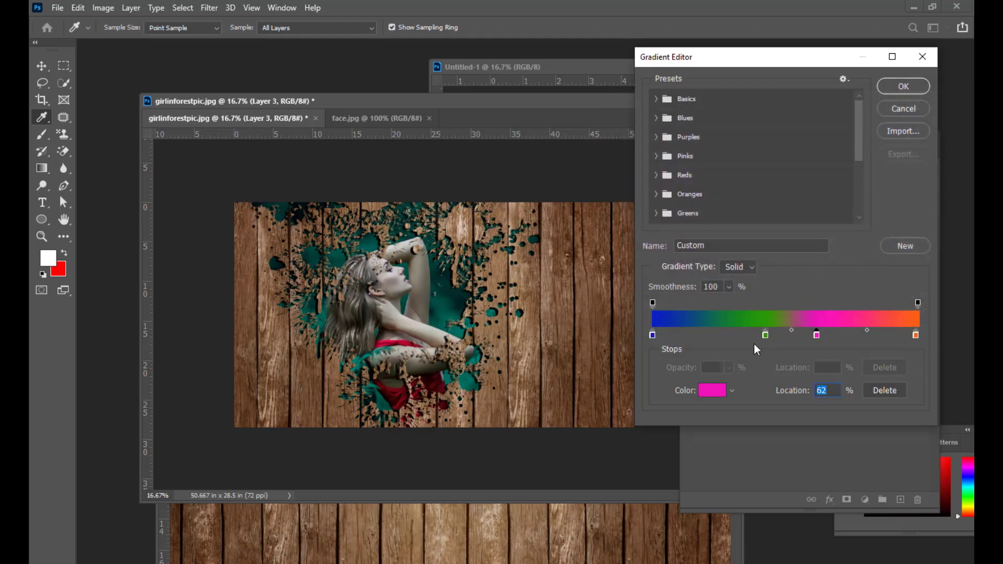
Step: Move the green stop closer to the blue one, add a yellow (e7ef15) stop at 52%, and accept the gradient
{"action": "left_click_drag", "start_coordinate": [766, 334], "coordinate": [737, 335]}
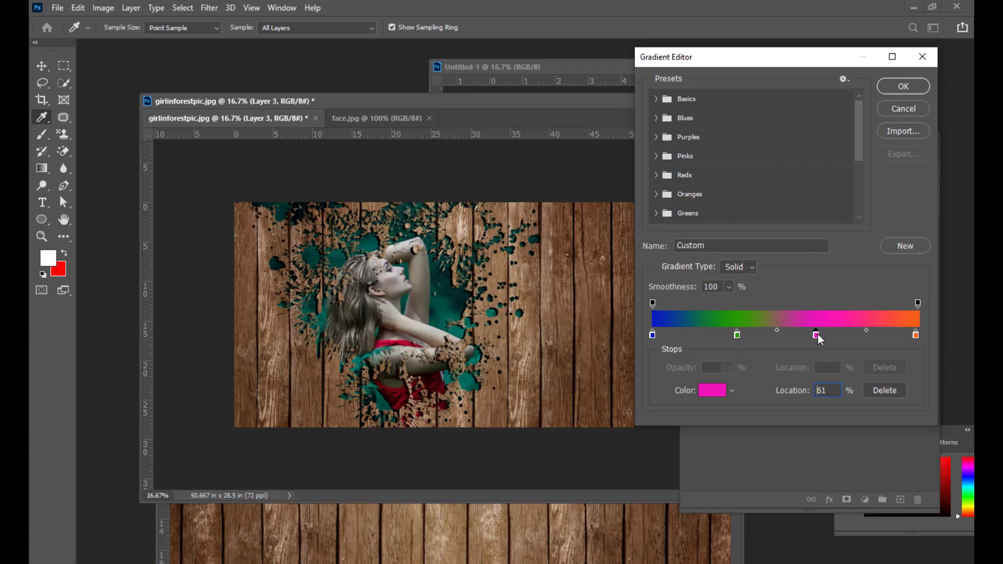
{"action": "left_click_drag", "start_coordinate": [827, 335], "coordinate": [792, 335]}
{"action": "double_click", "coordinate": [791, 335]}
{"action": "left_click", "coordinate": [808, 265]}
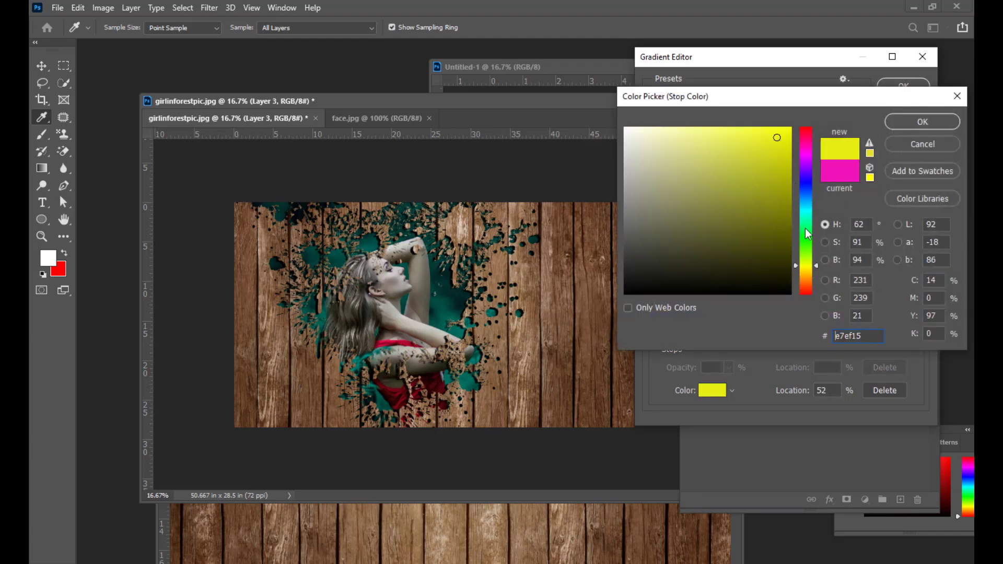
{"action": "left_click", "coordinate": [899, 122]}
{"action": "left_click_drag", "start_coordinate": [797, 57], "coordinate": [775, 64]}
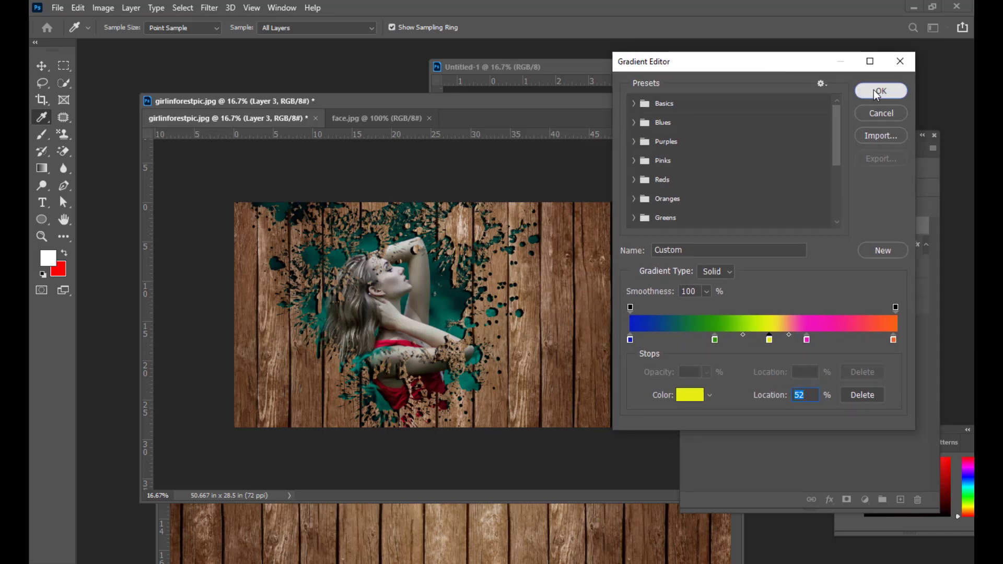
{"action": "left_click", "coordinate": [885, 89]}
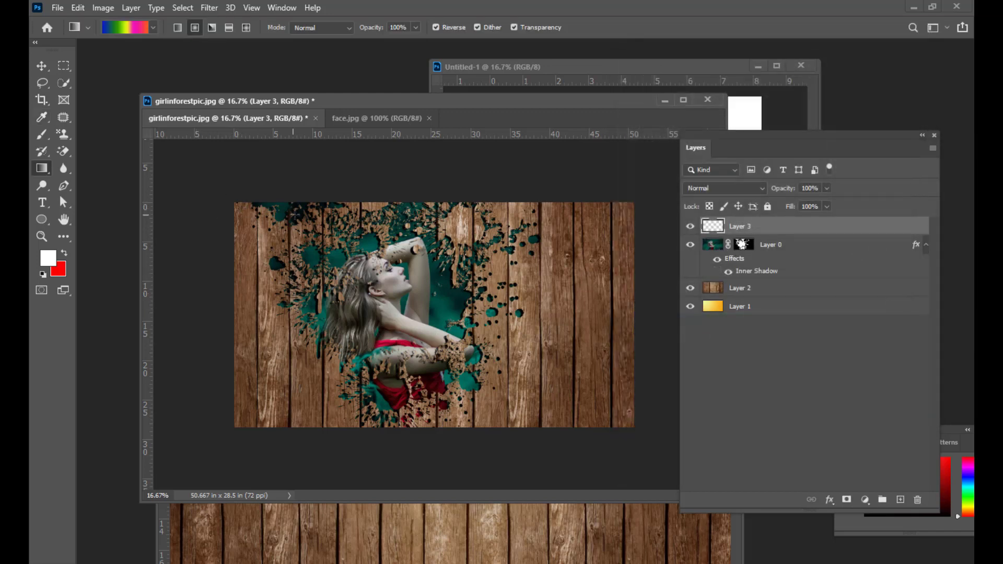
Step: Fill Layer 3 with the gradient, trying a radial version before settling on a diagonal linear one with orange at the upper-left corner
{"action": "left_click_drag", "start_coordinate": [240, 205], "coordinate": [621, 404]}
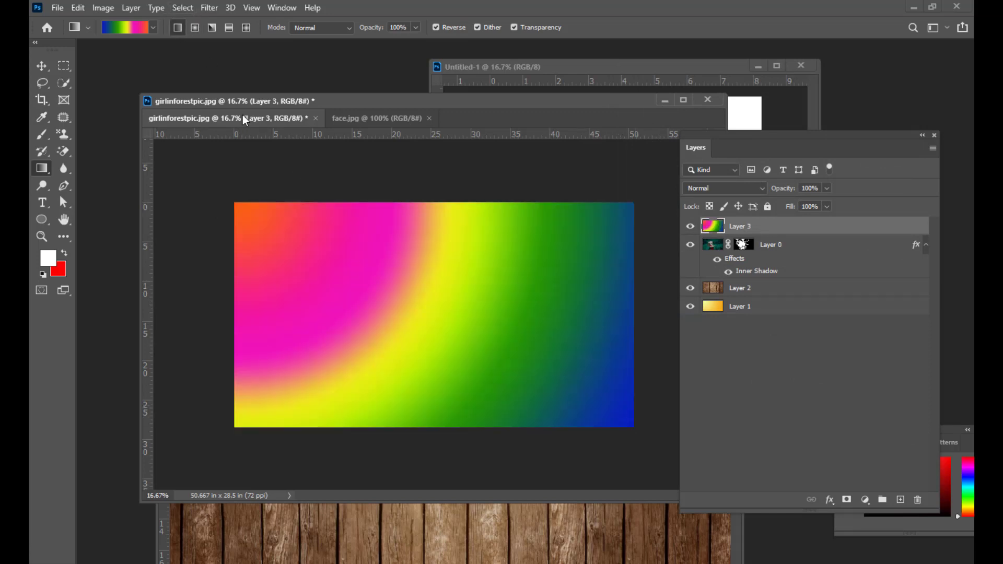
{"action": "left_click_drag", "start_coordinate": [248, 230], "coordinate": [525, 360]}
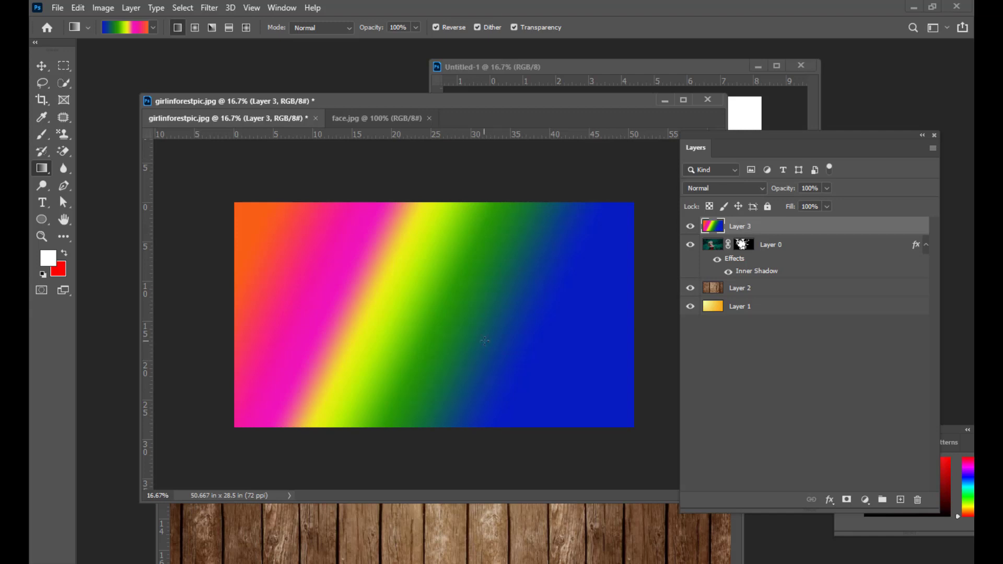
{"action": "left_click_drag", "start_coordinate": [710, 138], "coordinate": [699, 146]}
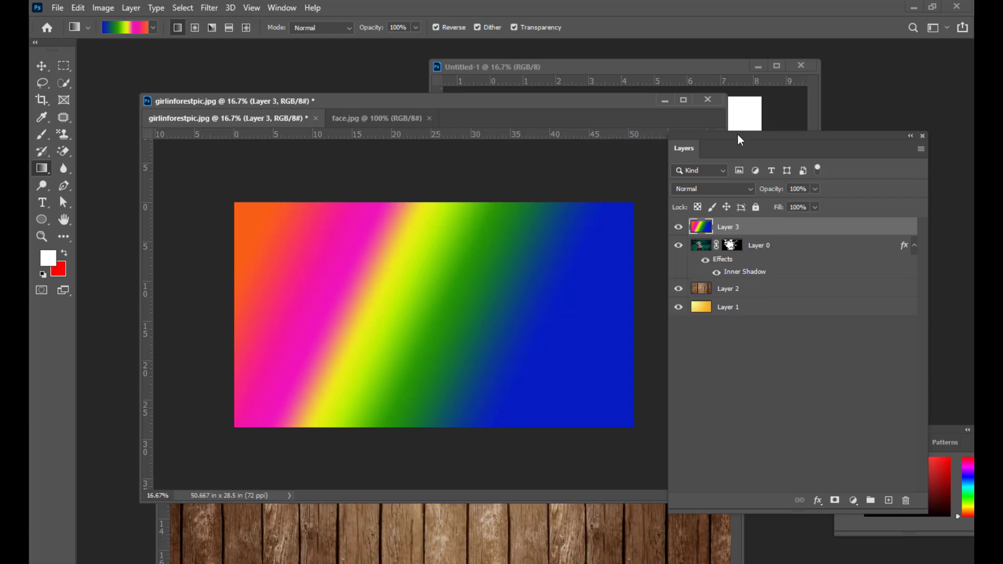
{"action": "left_click_drag", "start_coordinate": [738, 135], "coordinate": [732, 137]}
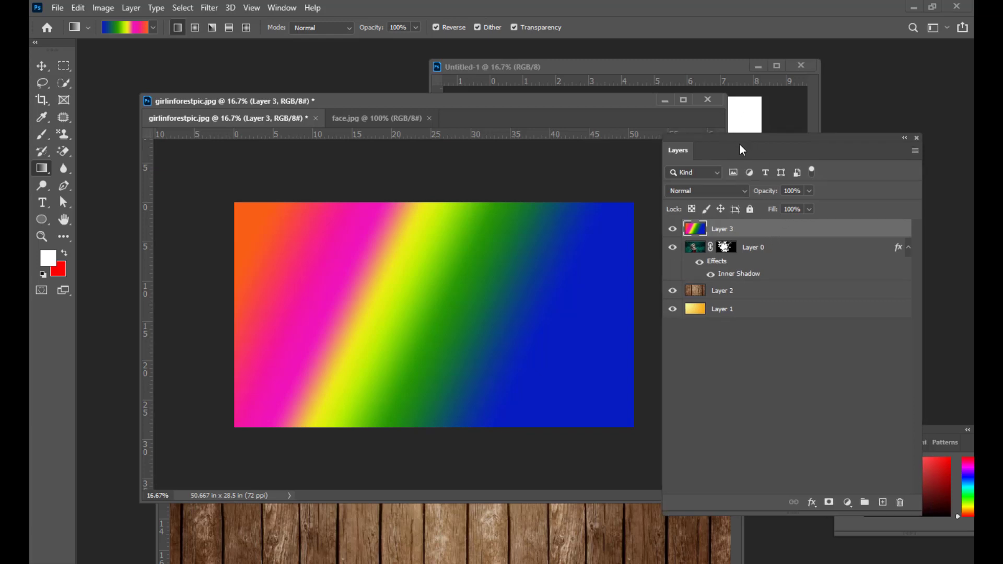
Step: Clip Layer 3 to Layer 0 and set its blend mode to Color
{"action": "left_click", "coordinate": [812, 237], "text": "alt"}
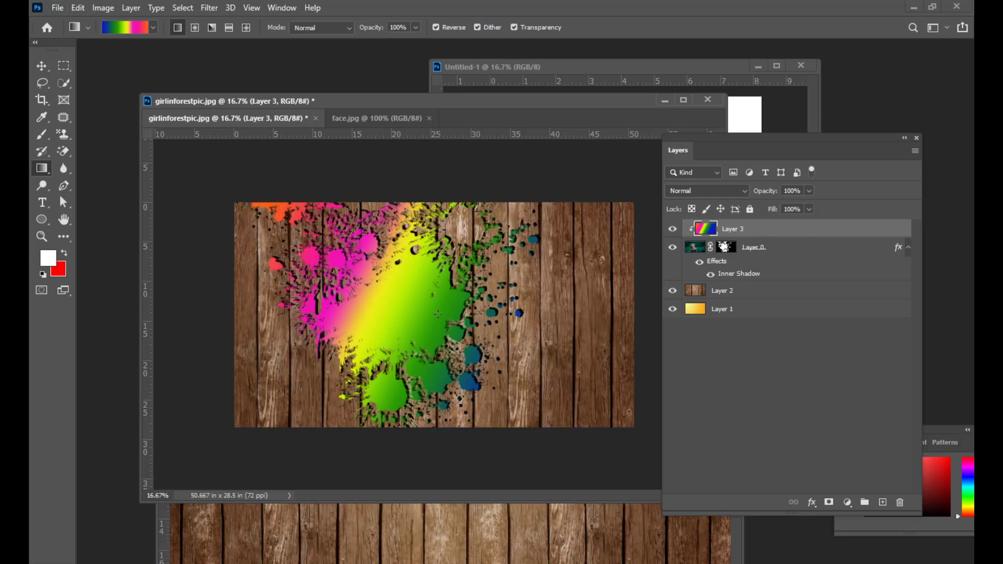
{"action": "left_click_drag", "start_coordinate": [702, 138], "coordinate": [712, 133]}
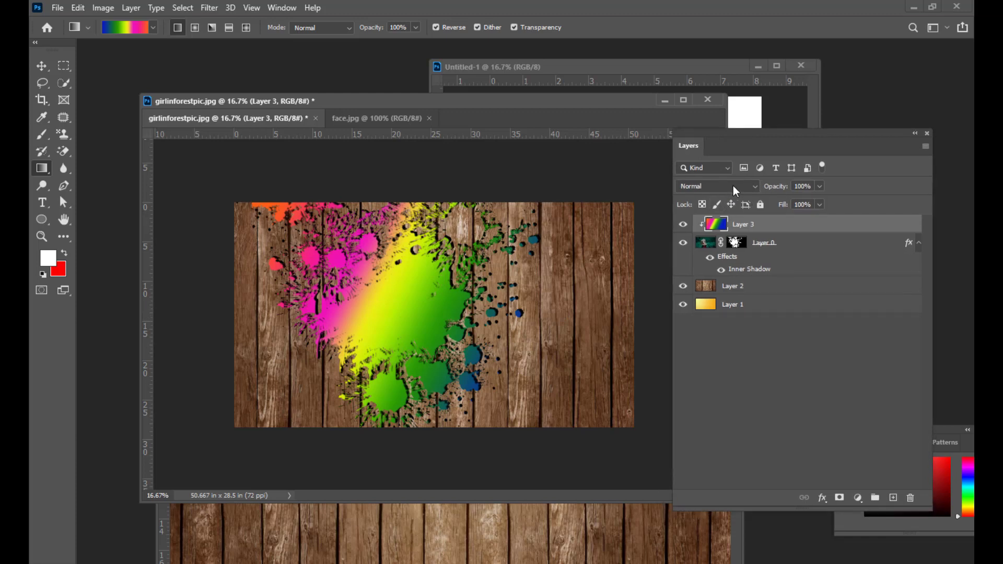
{"action": "left_click", "coordinate": [733, 186]}
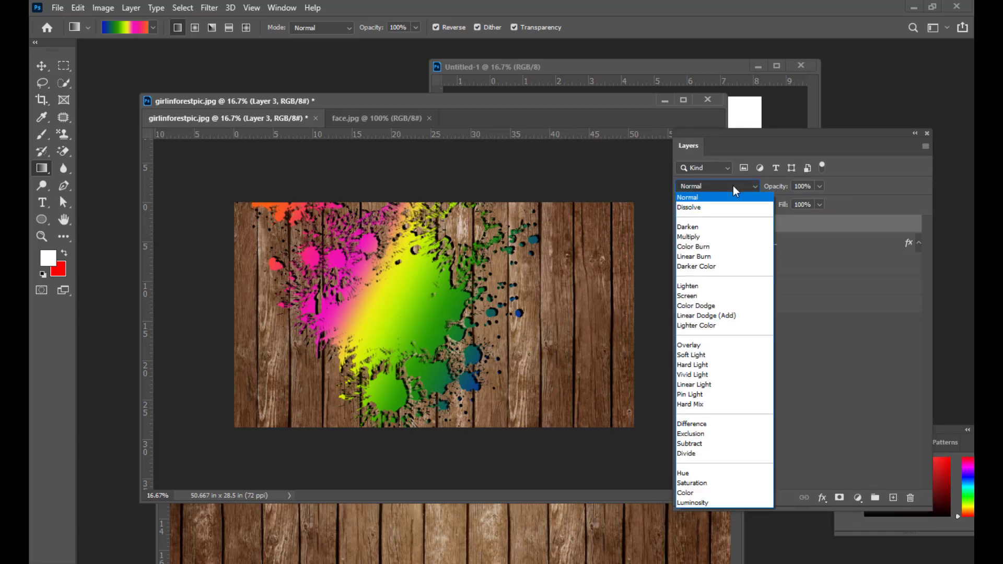
{"action": "left_click", "coordinate": [715, 494]}
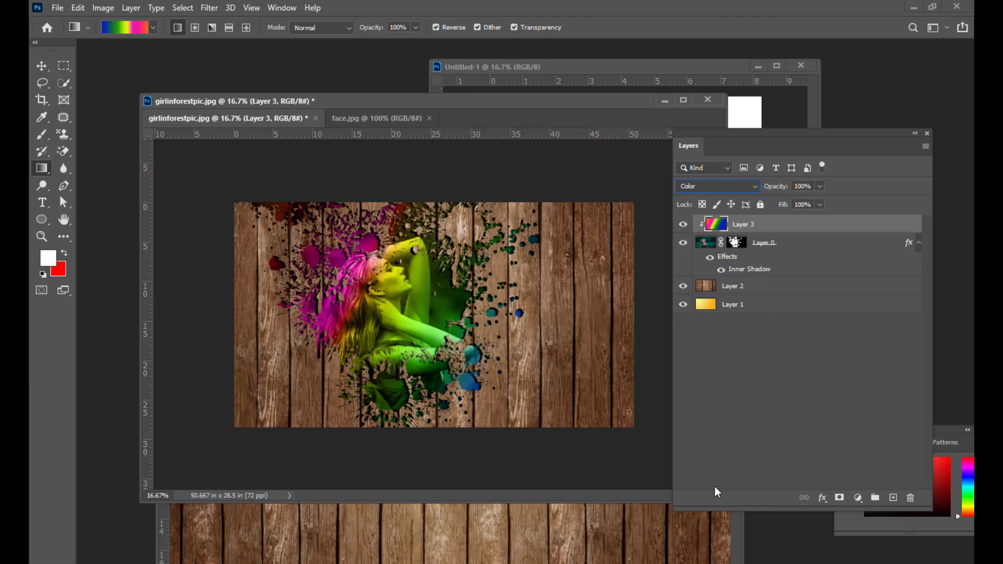
Step: Change the blend mode of the clipped gradient layer to Soft Light
{"action": "left_click", "coordinate": [708, 188]}
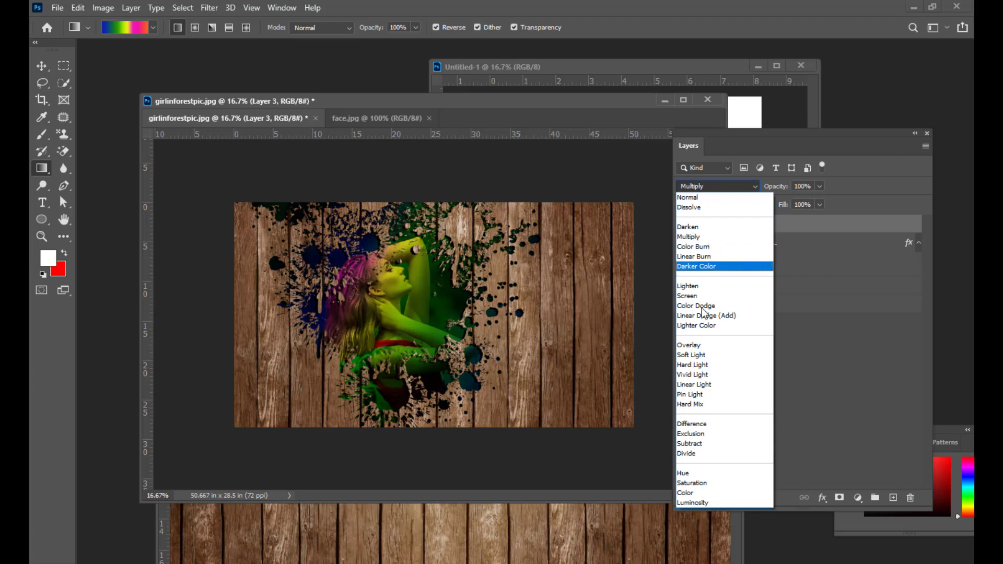
{"action": "left_click", "coordinate": [705, 357]}
{"action": "left_click_drag", "start_coordinate": [703, 131], "coordinate": [707, 135]}
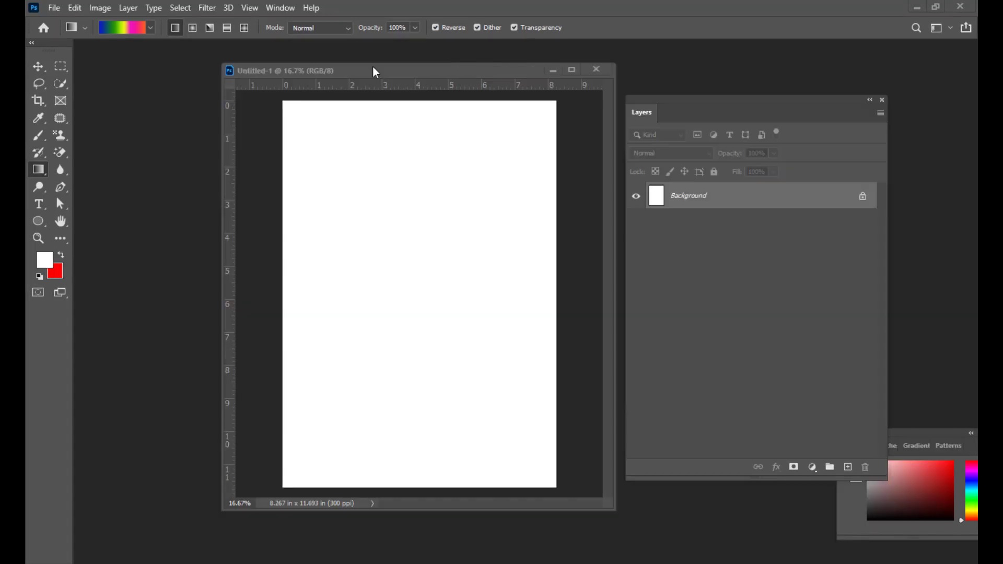
{"action": "mouse_move", "coordinate": [372, 67]}
{"action": "left_mouse_down"}
{"action": "mouse_move", "coordinate": [347, 60]}
{"action": "mouse_move", "coordinate": [365, 80]}
{"action": "left_mouse_up"}
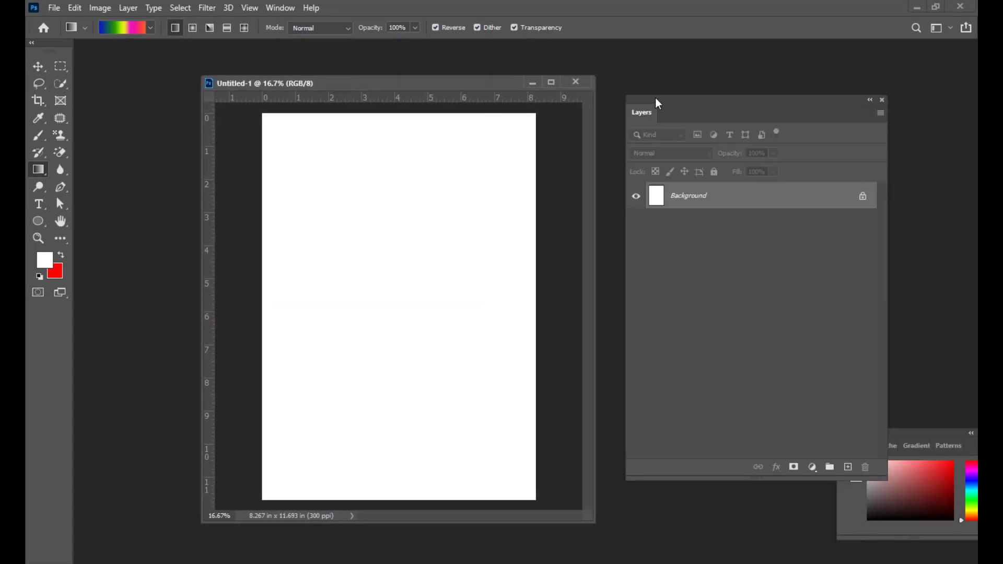
{"action": "left_click_drag", "start_coordinate": [655, 98], "coordinate": [667, 93]}
{"action": "left_click_drag", "start_coordinate": [438, 84], "coordinate": [455, 77]}
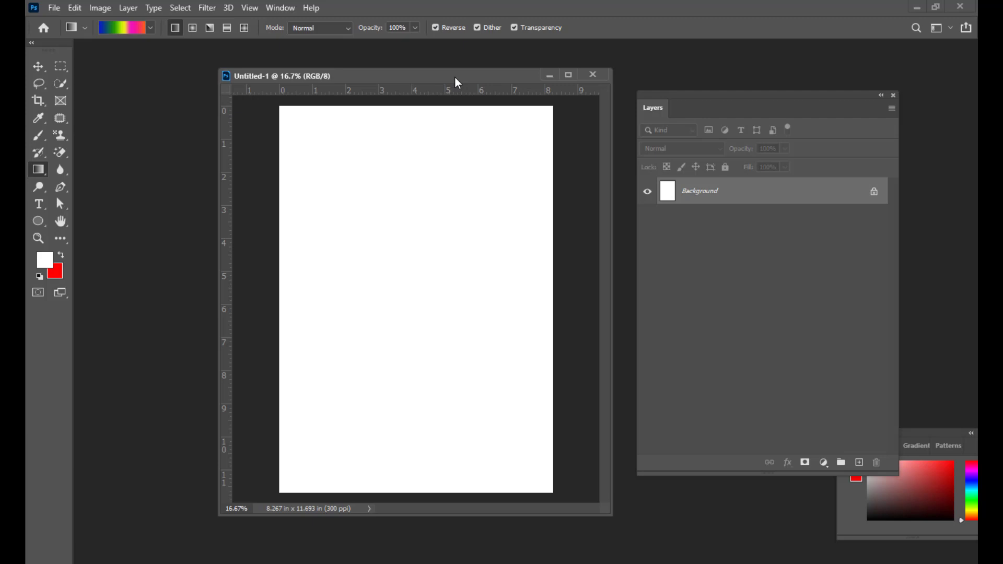
{"action": "left_click_drag", "start_coordinate": [402, 76], "coordinate": [412, 78]}
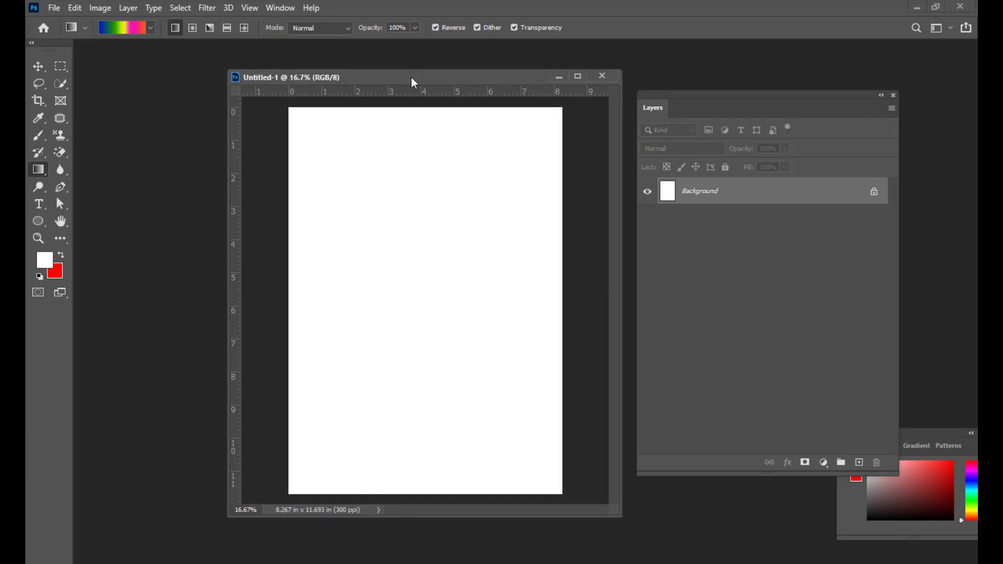
{"action": "left_click_drag", "start_coordinate": [652, 93], "coordinate": [652, 91]}
{"action": "left_click_drag", "start_coordinate": [459, 77], "coordinate": [447, 82]}
Step: Add a new layer to Untitled-1 and marquee a rectangle about 5.3 by 1.7 in from the page's left edge near its top
{"action": "left_click", "coordinate": [62, 67]}
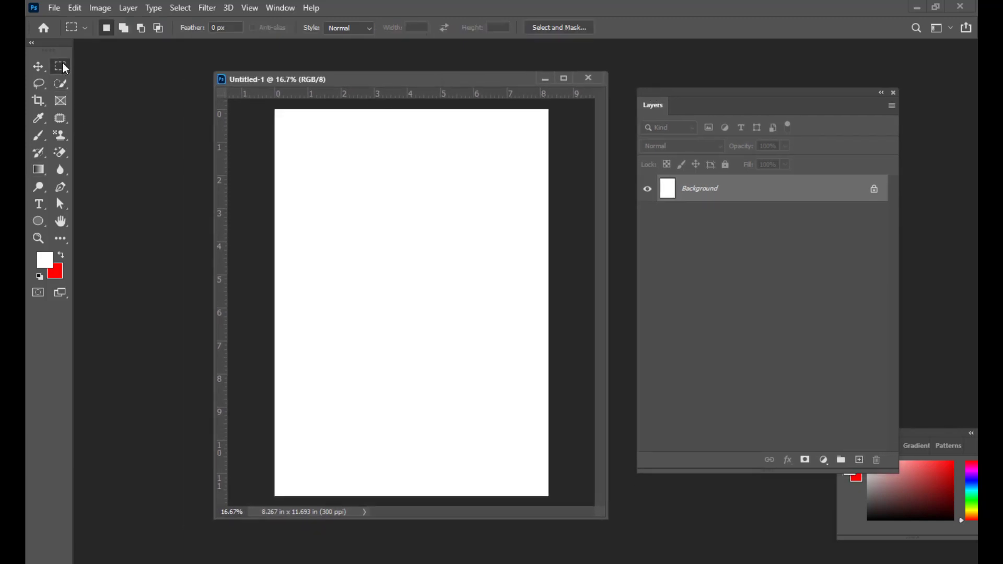
{"action": "left_click", "coordinate": [104, 68]}
{"action": "left_click", "coordinate": [857, 460]}
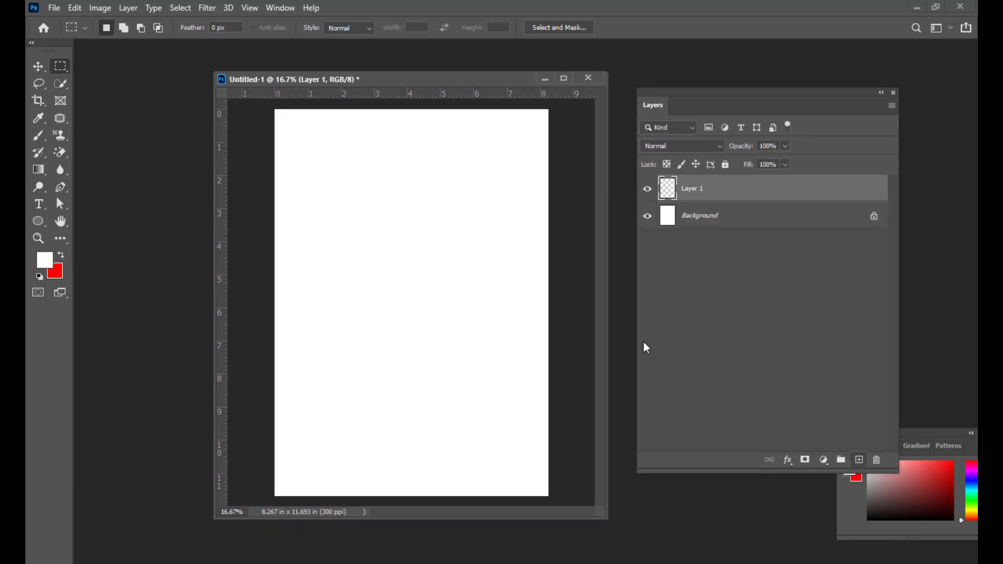
{"action": "left_click_drag", "start_coordinate": [278, 131], "coordinate": [450, 187]}
Step: Reduce the gradient to two colours by removing the blue, pink and orange stops, with green at 0% and yellow at 100%
{"action": "left_click", "coordinate": [39, 169]}
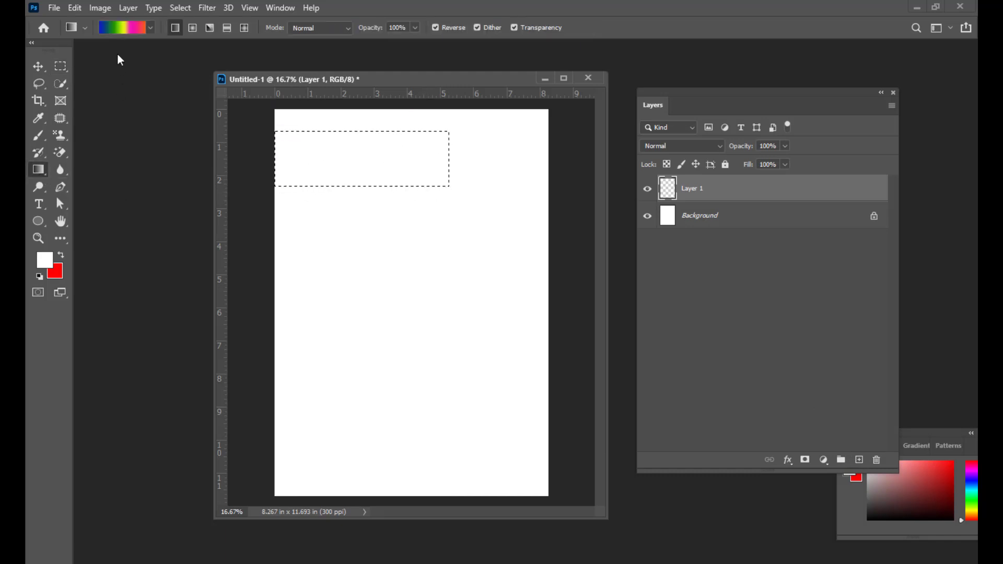
{"action": "left_click", "coordinate": [124, 30]}
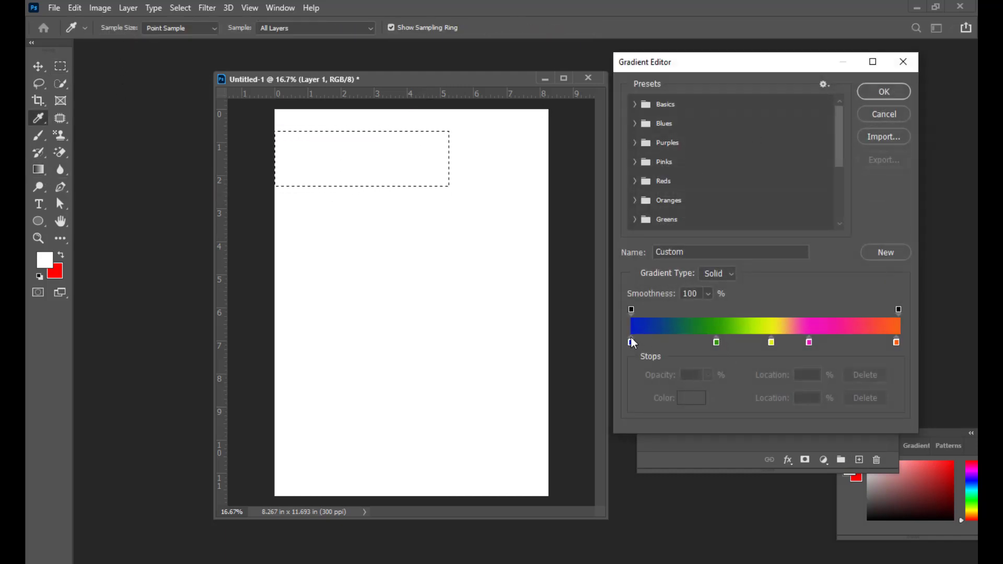
{"action": "left_click_drag", "start_coordinate": [630, 342], "coordinate": [675, 483]}
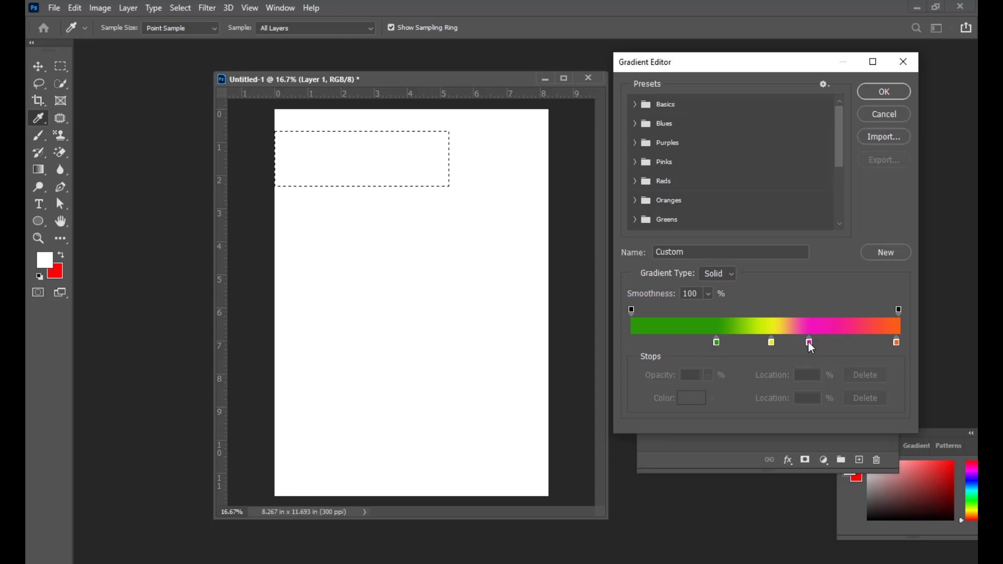
{"action": "left_click_drag", "start_coordinate": [809, 342], "coordinate": [817, 413]}
{"action": "left_click_drag", "start_coordinate": [898, 343], "coordinate": [902, 402]}
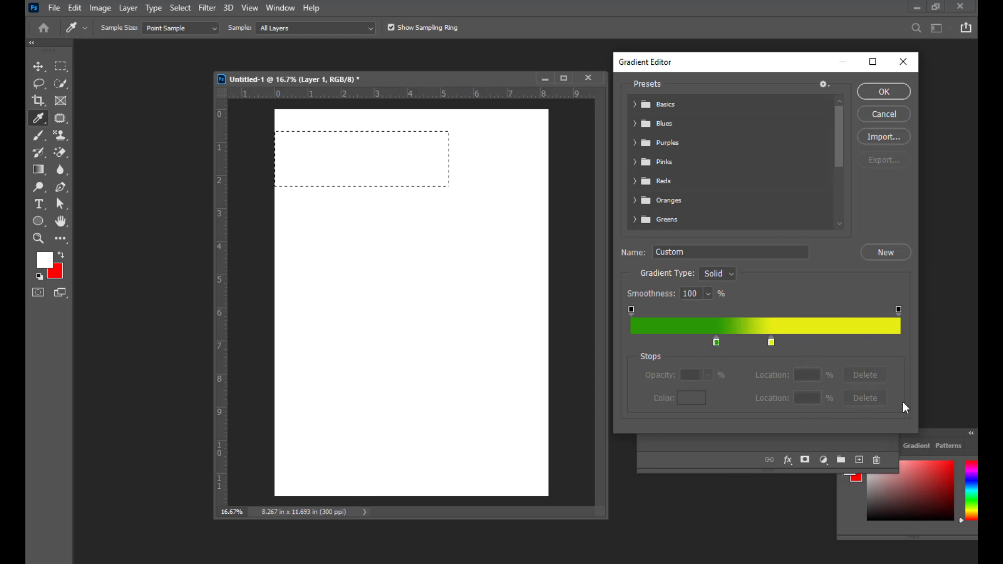
{"action": "left_click_drag", "start_coordinate": [773, 343], "coordinate": [908, 343]}
{"action": "left_click_drag", "start_coordinate": [717, 343], "coordinate": [652, 346]}
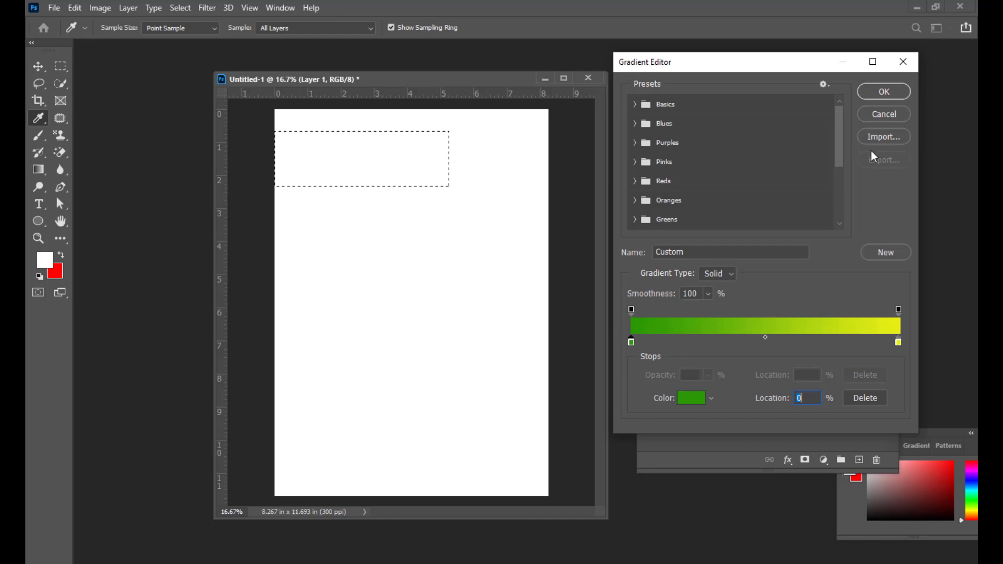
{"action": "left_click", "coordinate": [886, 90]}
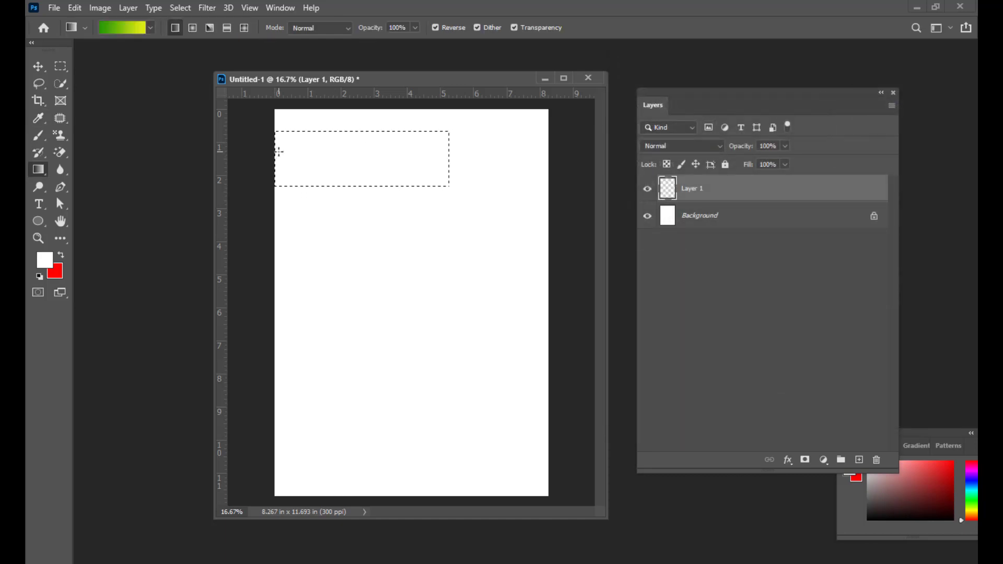
Step: Fill the rectangular selection with a horizontal linear gradient running from yellow at the page edge towards green, and deselect
{"action": "left_click_drag", "start_coordinate": [276, 152], "coordinate": [581, 150]}
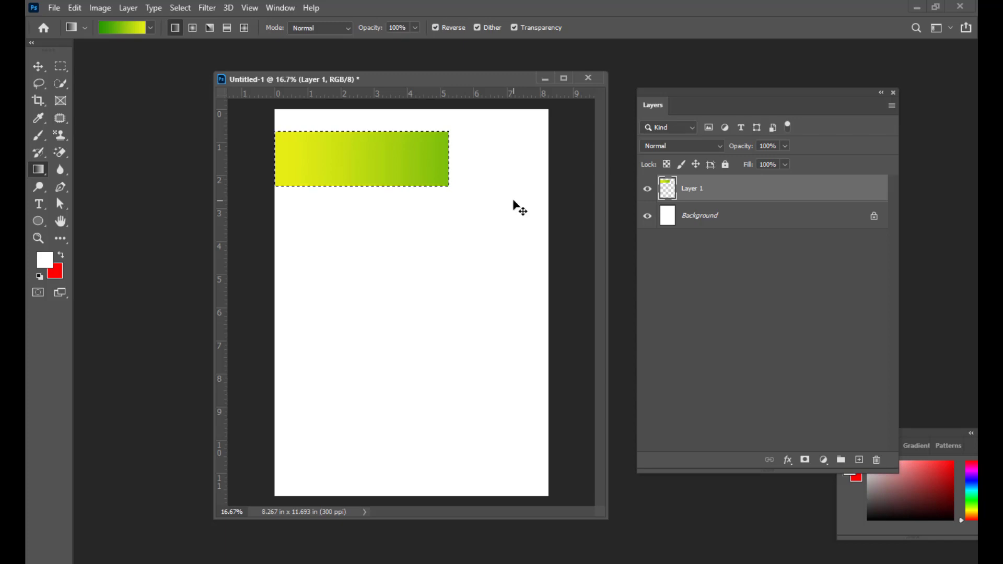
{"action": "key", "text": "ctrl+d"}
{"action": "left_click_drag", "start_coordinate": [361, 80], "coordinate": [345, 65]}
{"action": "left_click_drag", "start_coordinate": [689, 96], "coordinate": [676, 61]}
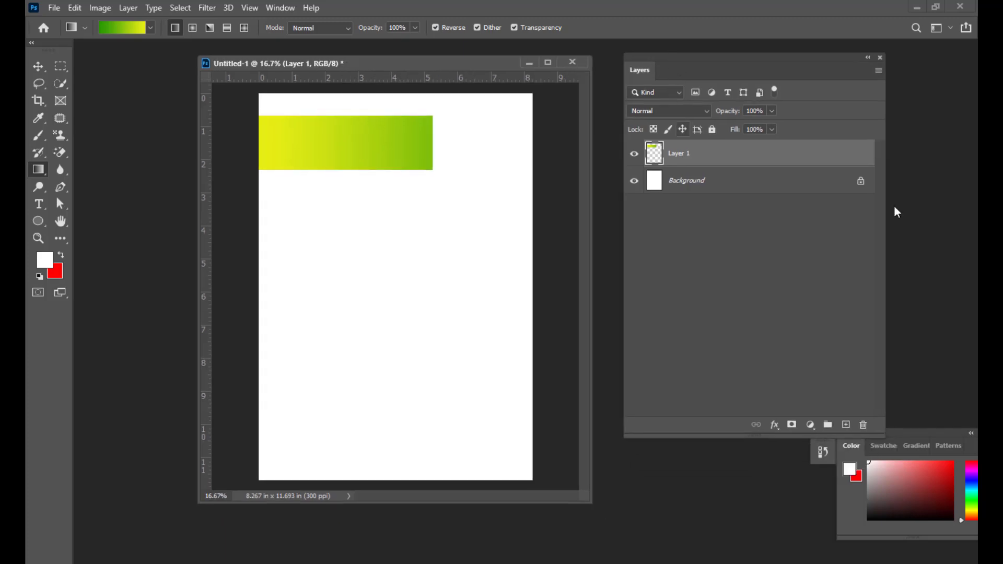
Step: Add a layer mask to Layer 1
{"action": "left_click", "coordinate": [792, 427]}
{"action": "left_click_drag", "start_coordinate": [653, 61], "coordinate": [668, 61]}
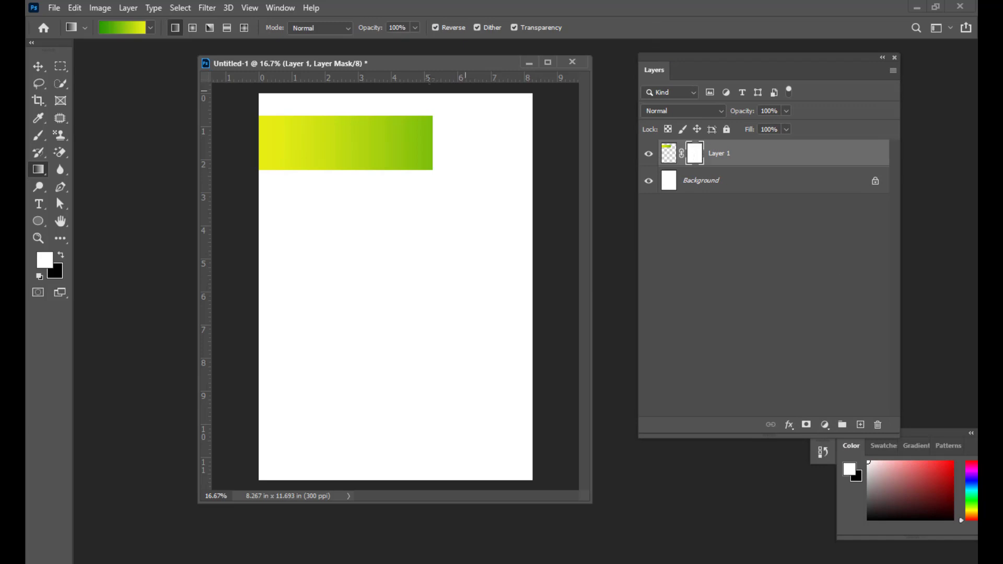
{"action": "left_click_drag", "start_coordinate": [346, 65], "coordinate": [371, 82]}
Step: Edit the gradient so its start stop is black and its end stop is white (ffffff), and accept it
{"action": "left_click", "coordinate": [116, 26]}
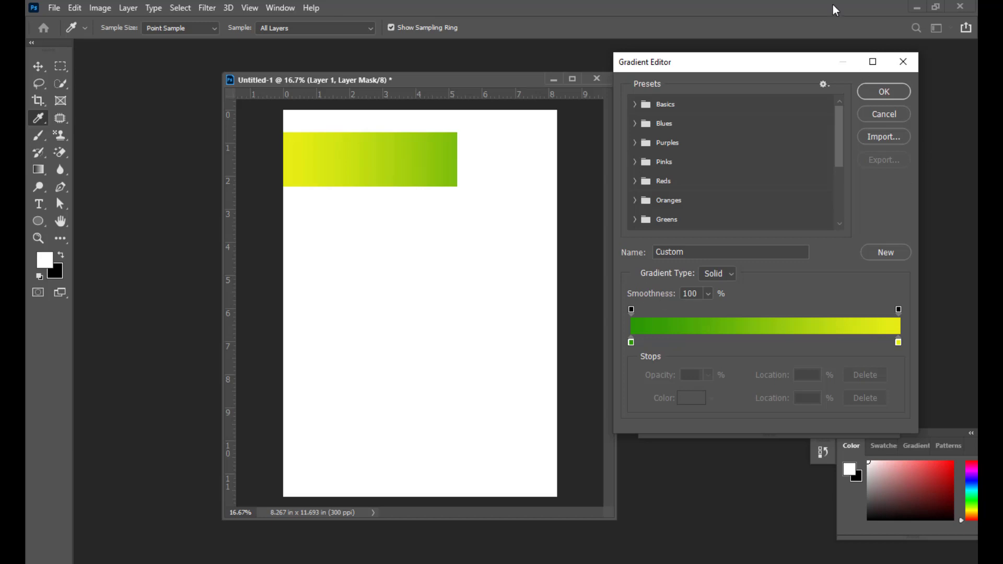
{"action": "left_click_drag", "start_coordinate": [786, 59], "coordinate": [779, 59]}
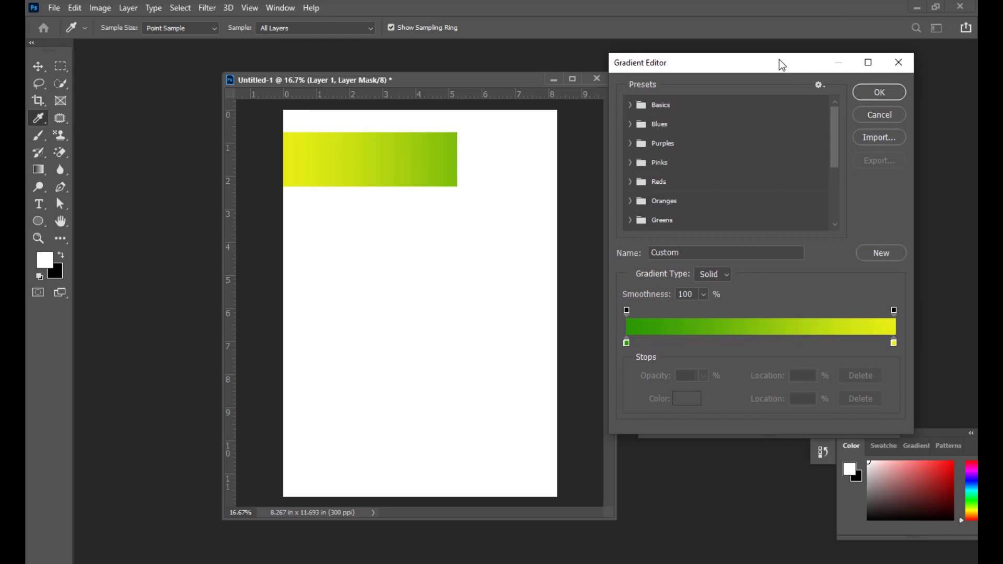
{"action": "double_click", "coordinate": [627, 344]}
{"action": "left_click_drag", "start_coordinate": [636, 263], "coordinate": [629, 293]}
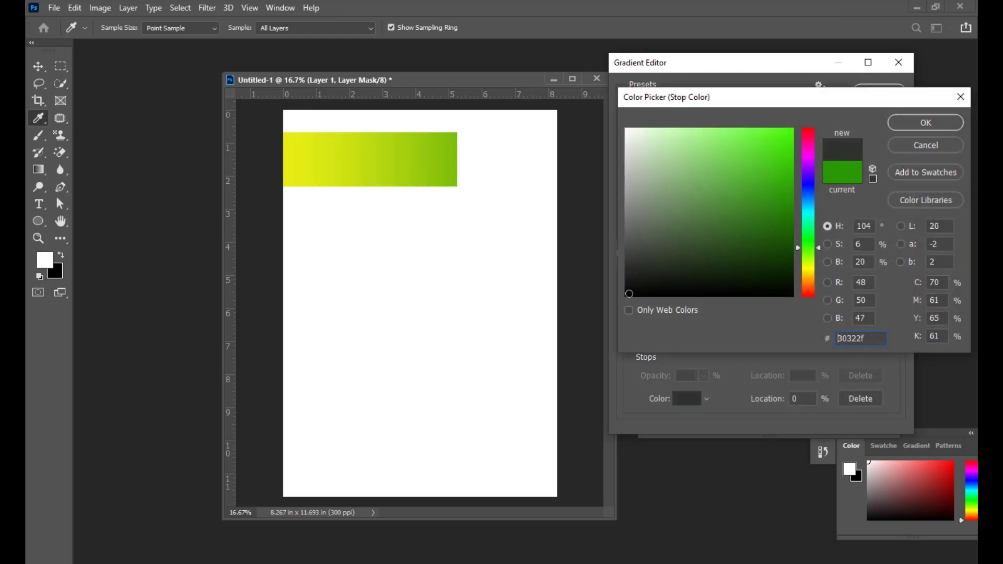
{"action": "left_click", "coordinate": [934, 122]}
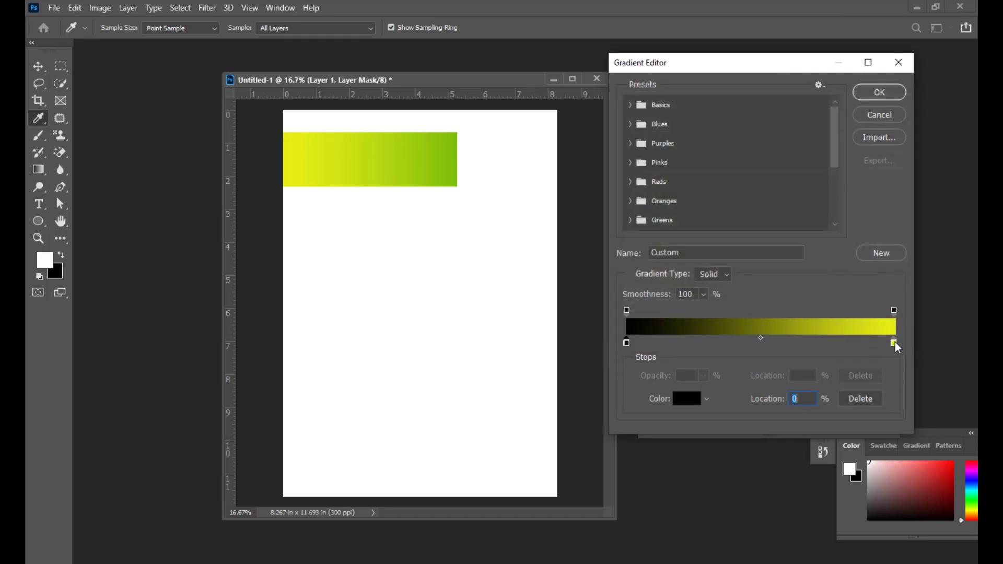
{"action": "double_click", "coordinate": [894, 343]}
{"action": "type", "text": "ffffff"}
{"action": "left_click", "coordinate": [924, 123]}
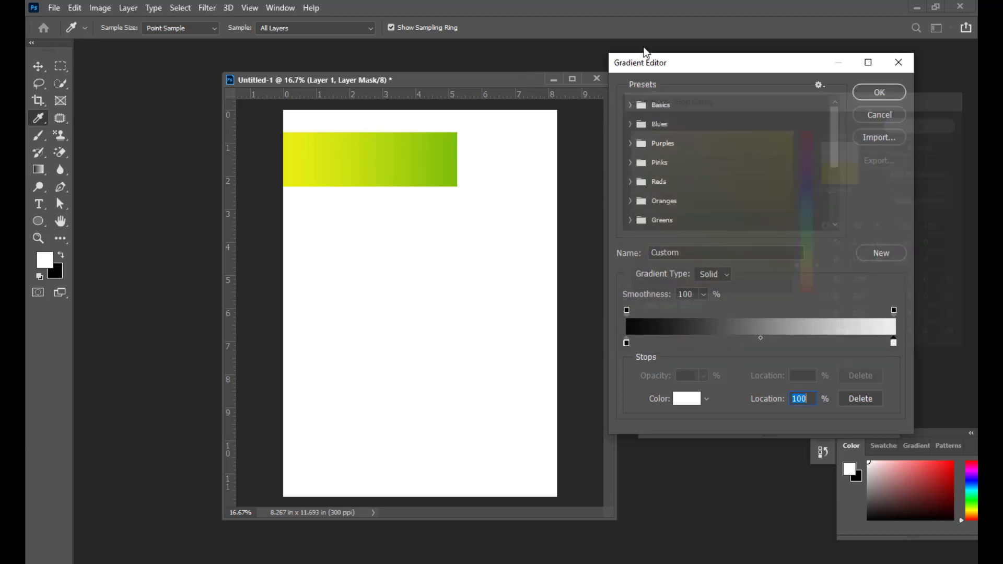
{"action": "left_click_drag", "start_coordinate": [663, 64], "coordinate": [705, 61]}
{"action": "left_click", "coordinate": [876, 68]}
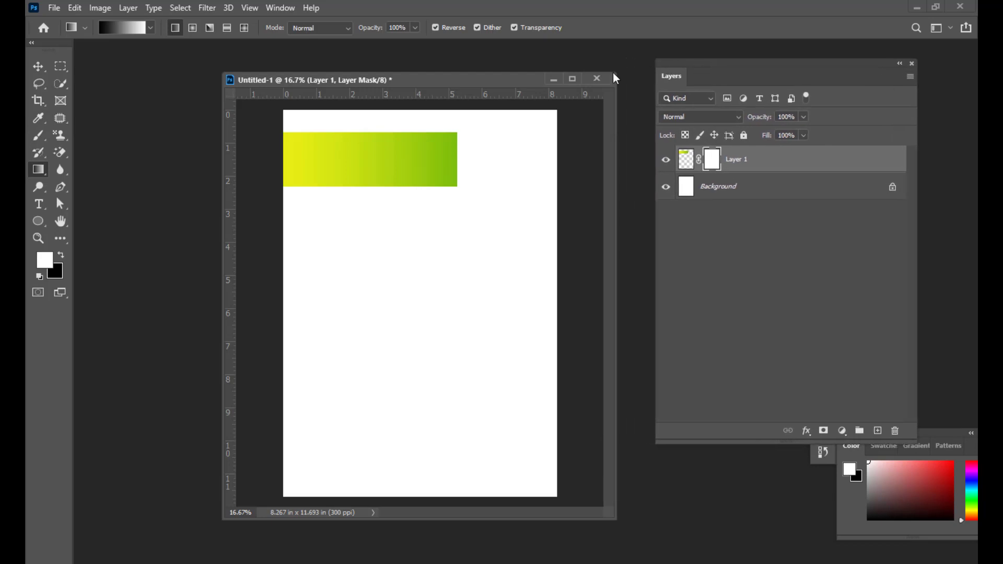
{"action": "left_click_drag", "start_coordinate": [416, 81], "coordinate": [426, 83]}
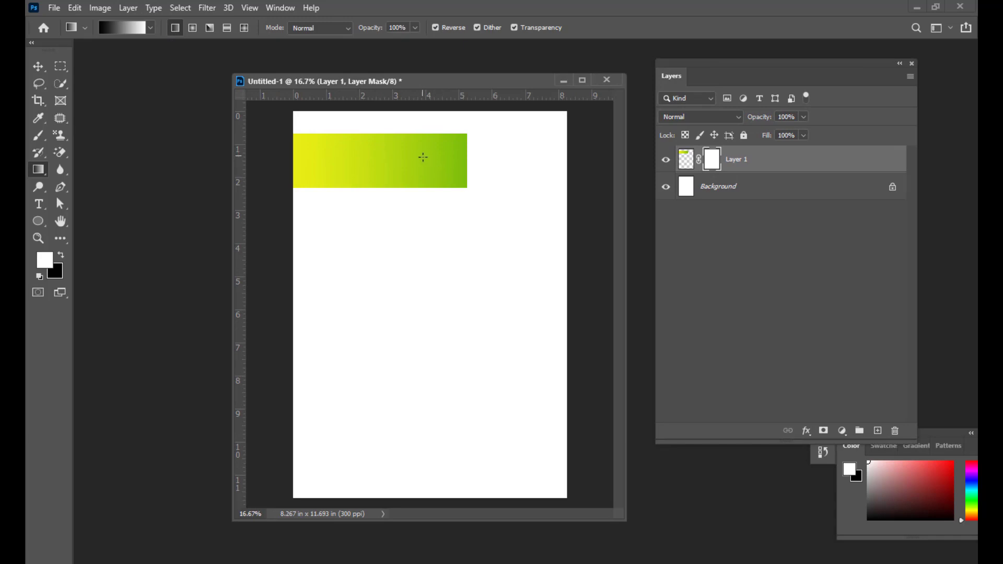
Step: Try fading the yellow end of the bar with horizontal black-to-white gradients on Layer 1's mask
{"action": "left_click_drag", "start_coordinate": [424, 82], "coordinate": [439, 82]}
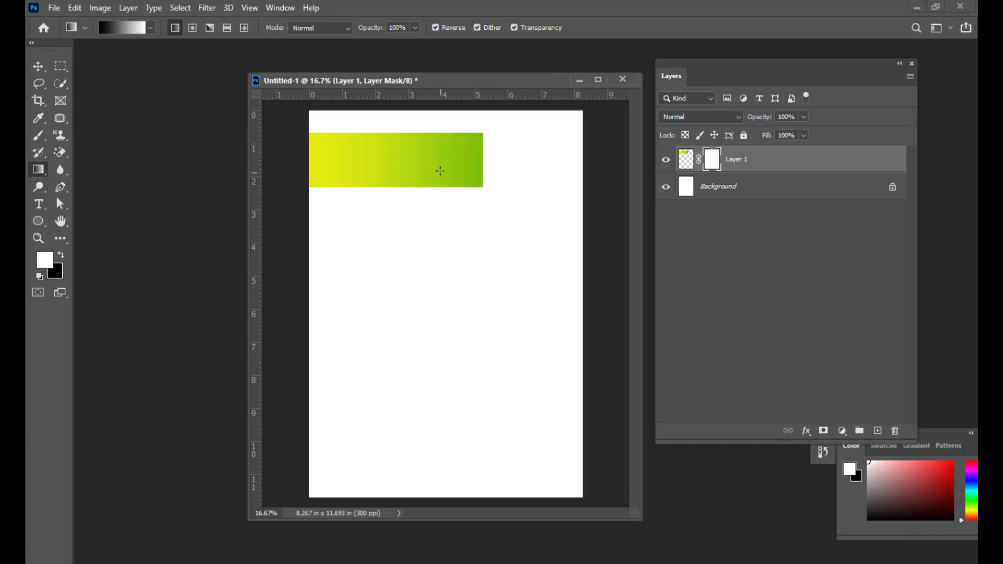
{"action": "left_click_drag", "start_coordinate": [439, 161], "coordinate": [281, 157]}
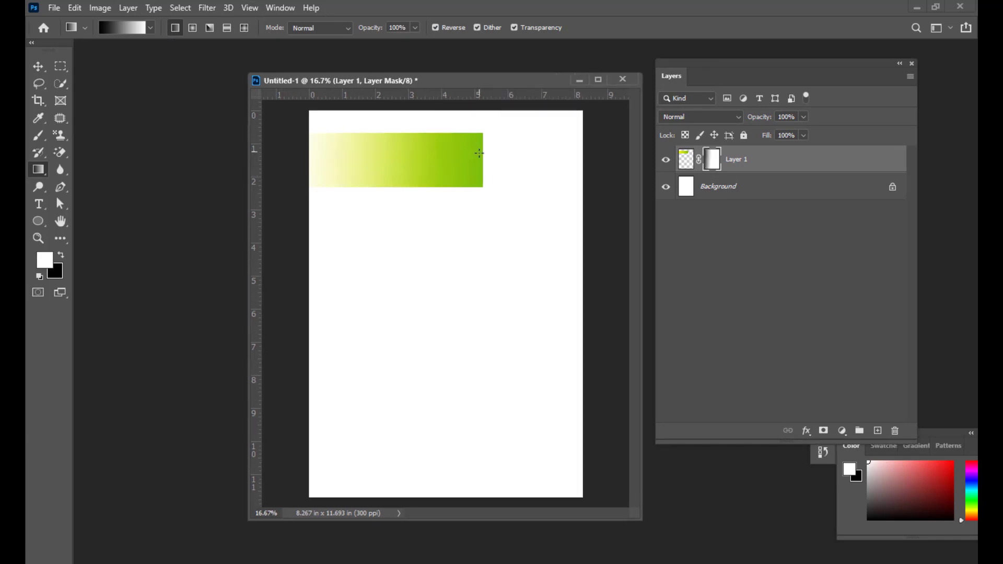
{"action": "left_click_drag", "start_coordinate": [501, 156], "coordinate": [335, 157]}
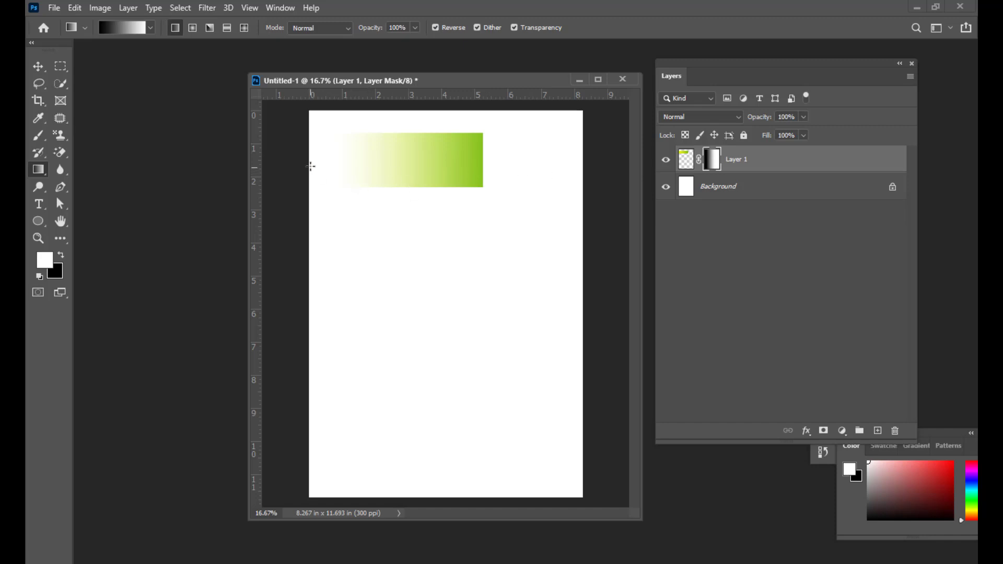
Step: Redraw the horizontal gradient on Layer 1's mask so the bar stays solid yellow at the page edge and fades out at its green end
{"action": "left_click_drag", "start_coordinate": [294, 158], "coordinate": [466, 159]}
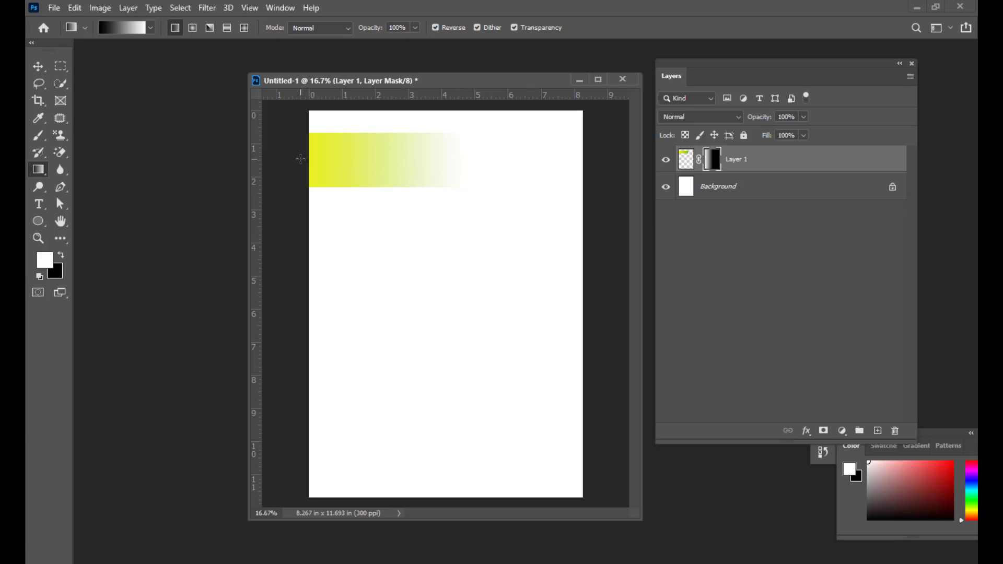
{"action": "left_click_drag", "start_coordinate": [300, 159], "coordinate": [454, 159]}
{"action": "left_click_drag", "start_coordinate": [343, 158], "coordinate": [449, 157]}
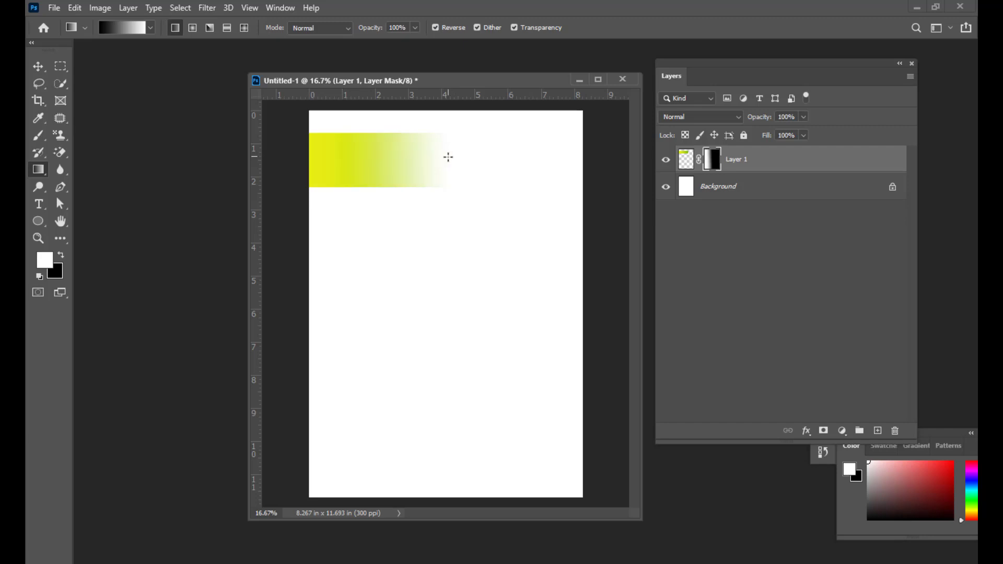
{"action": "left_click_drag", "start_coordinate": [264, 154], "coordinate": [405, 155]}
{"action": "left_click_drag", "start_coordinate": [319, 164], "coordinate": [479, 157]}
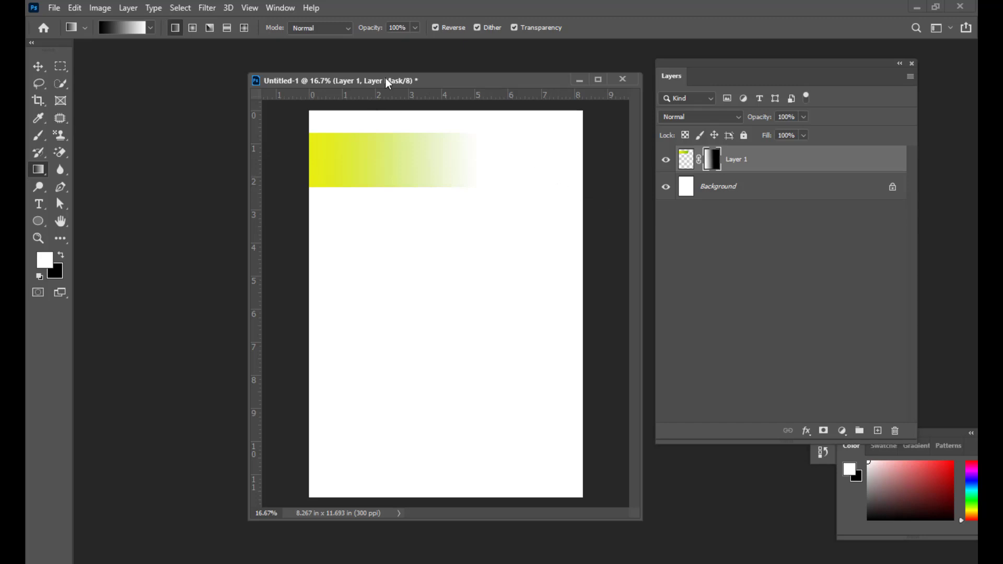
{"action": "left_click_drag", "start_coordinate": [385, 77], "coordinate": [377, 75]}
Step: Add a new layer and make a rectangular selection about 5.3 in by 1.3 in near the page foot, reaching the right page edge
{"action": "left_click", "coordinate": [61, 67]}
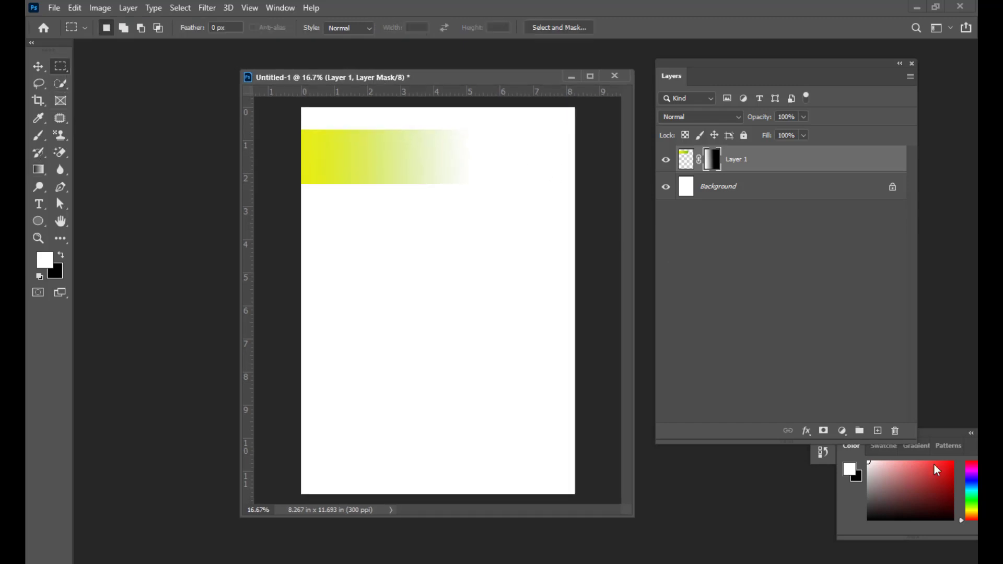
{"action": "left_click", "coordinate": [934, 464]}
{"action": "left_click", "coordinate": [878, 430]}
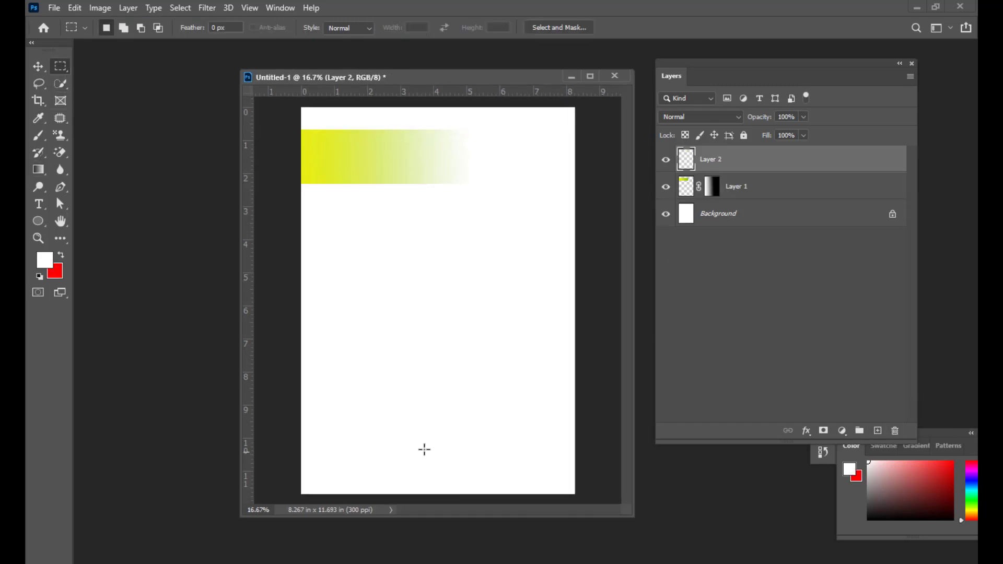
{"action": "mouse_move", "coordinate": [399, 436]}
{"action": "left_mouse_down"}
{"action": "mouse_move", "coordinate": [434, 472]}
{"action": "mouse_move", "coordinate": [578, 479]}
{"action": "left_mouse_up"}
Step: Edit the black-to-white gradient and set its start stop colour to green (49e712)
{"action": "left_click", "coordinate": [39, 169]}
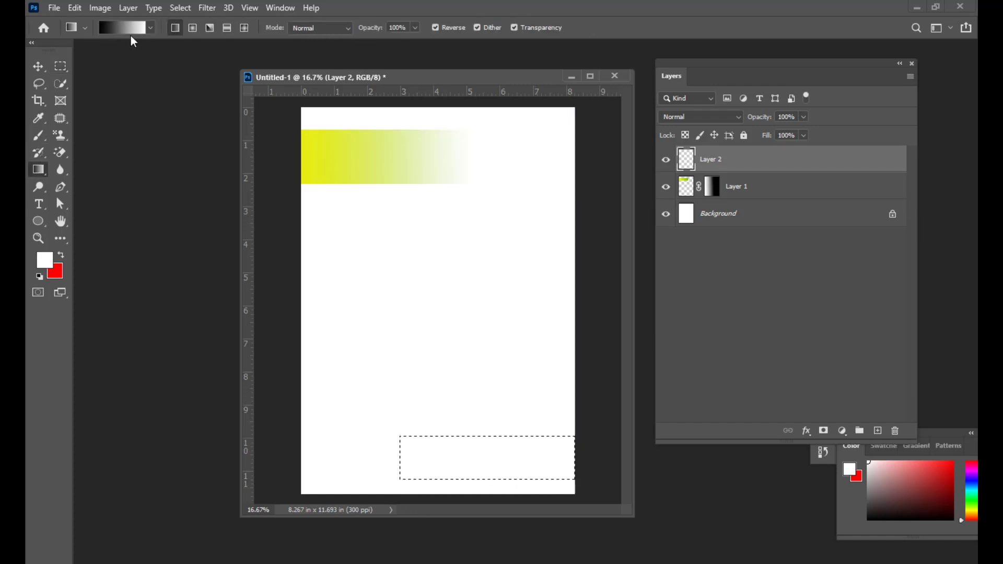
{"action": "left_click", "coordinate": [130, 33]}
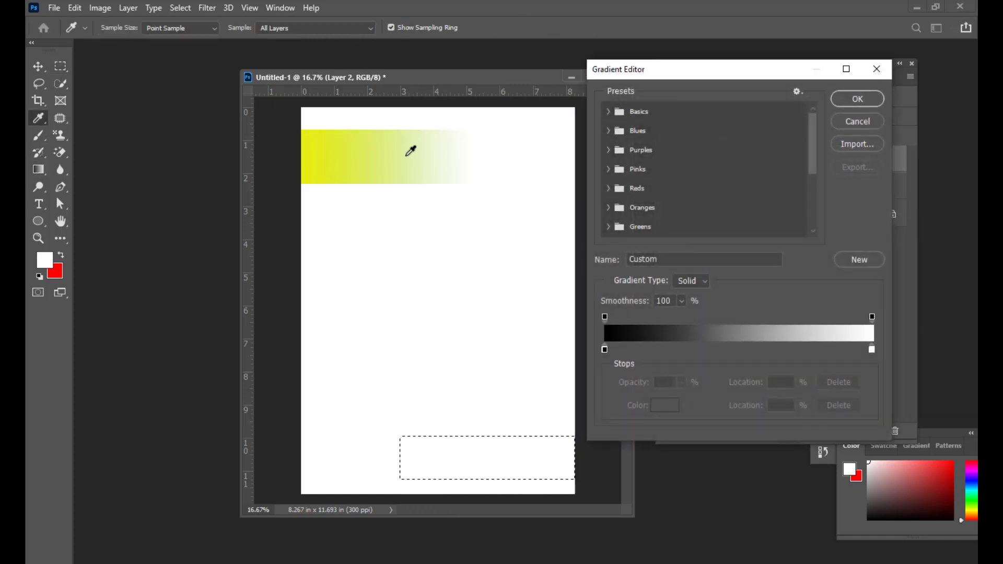
{"action": "double_click", "coordinate": [604, 349]}
{"action": "left_click", "coordinate": [780, 144]}
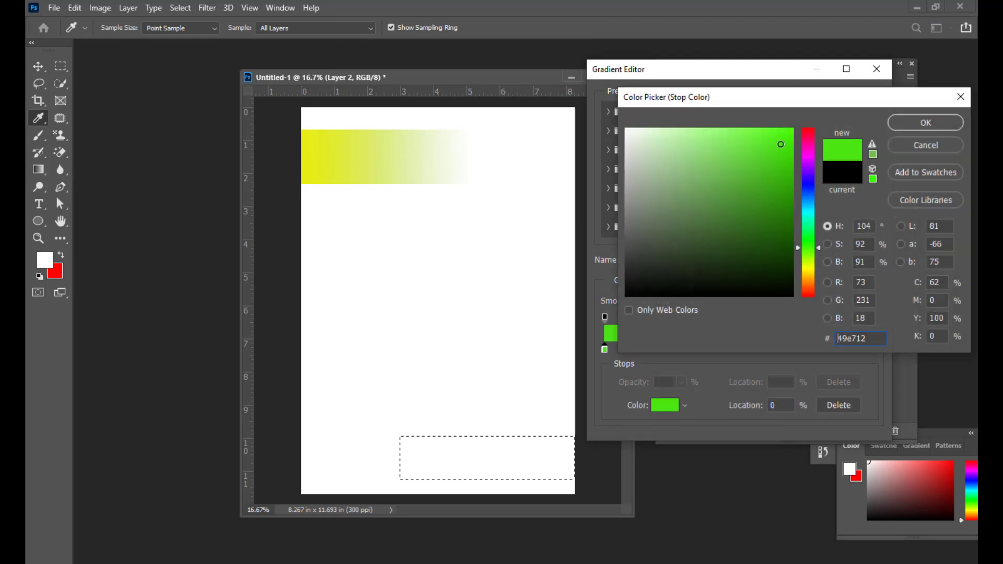
{"action": "left_click", "coordinate": [932, 116]}
{"action": "left_click", "coordinate": [872, 350]}
{"action": "double_click", "coordinate": [871, 350]}
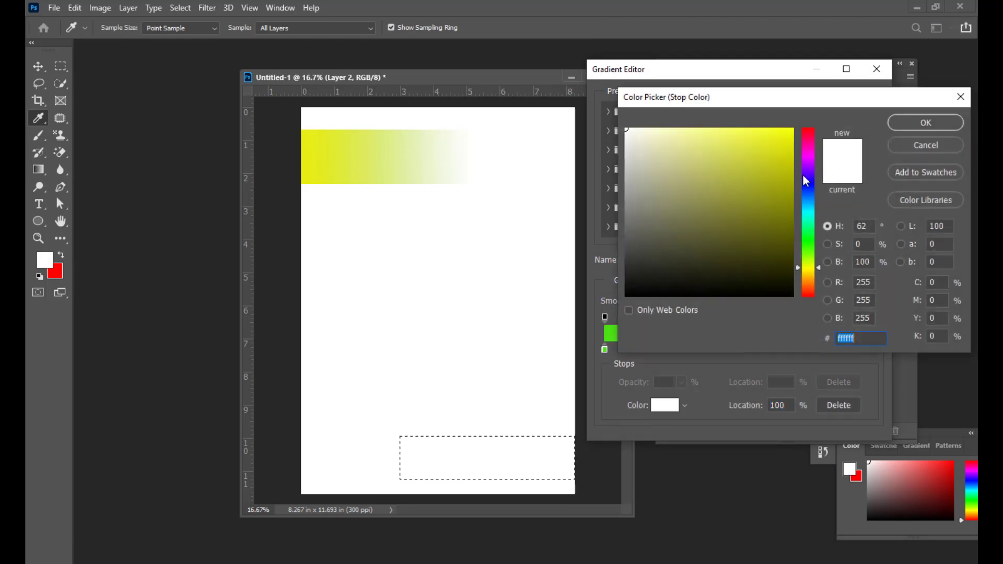
{"action": "left_click", "coordinate": [789, 137]}
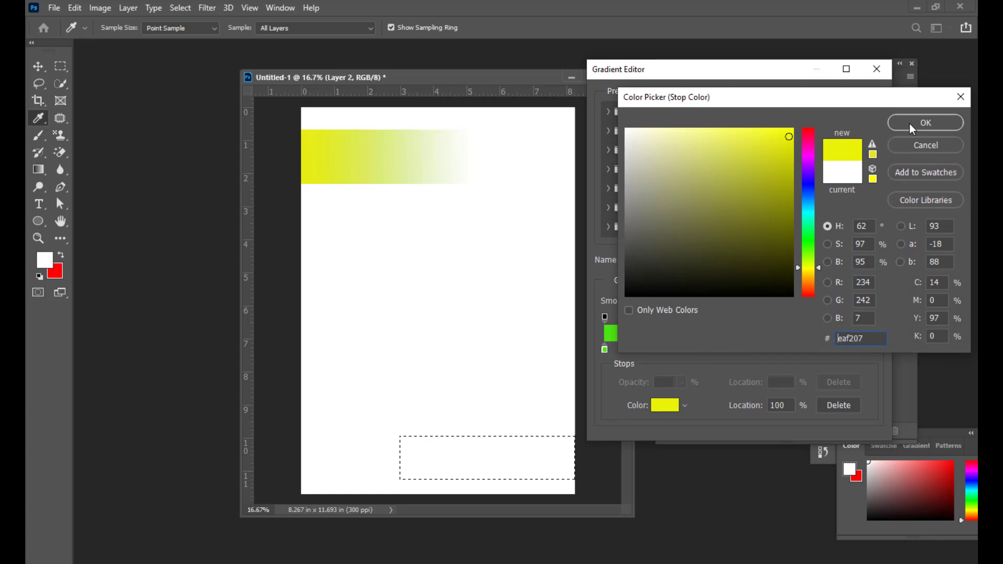
{"action": "left_click", "coordinate": [923, 152]}
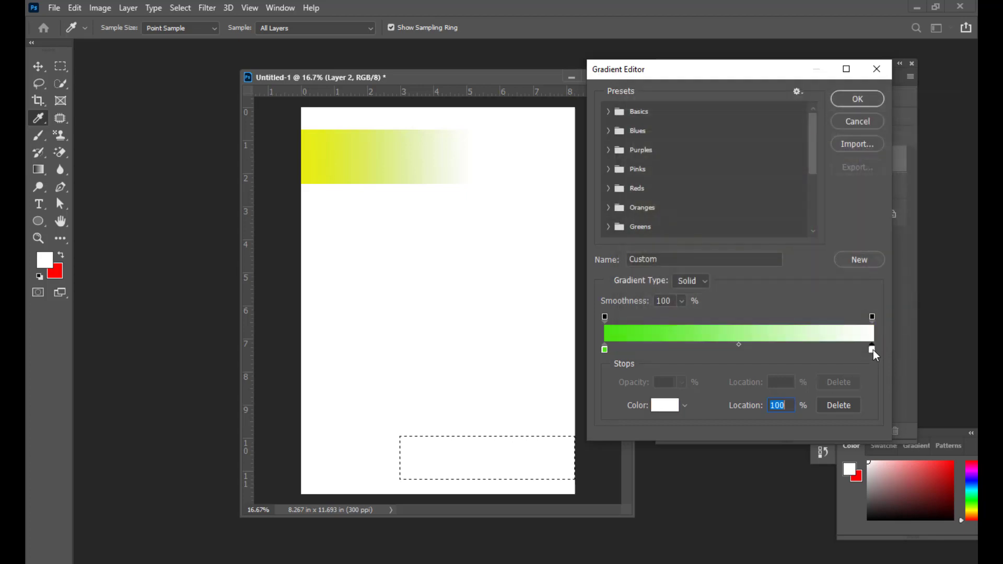
Step: Set the gradient's end stop at 100% to red and accept the green-to-red gradient
{"action": "double_click", "coordinate": [872, 350]}
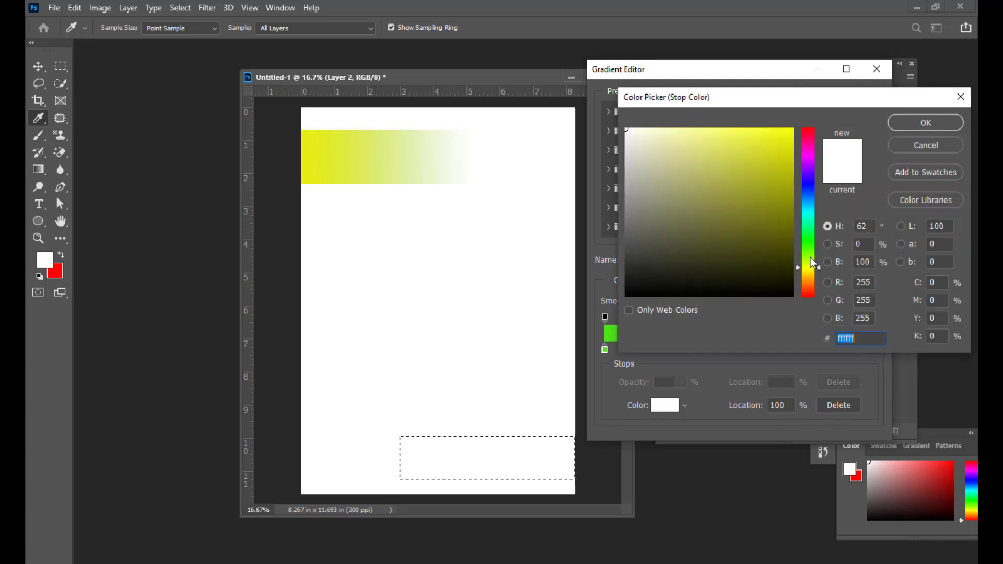
{"action": "left_click", "coordinate": [794, 129]}
{"action": "left_click", "coordinate": [915, 123]}
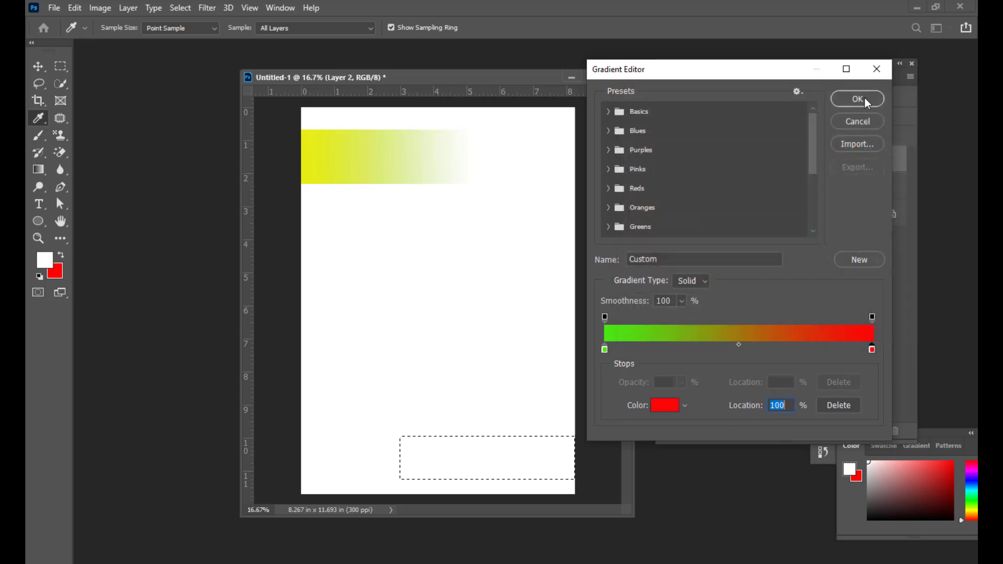
{"action": "left_click", "coordinate": [863, 98]}
Step: Fill the selection with a horizontal gradient from red to green at the page edge, deselect, and add a layer mask to Layer 2
{"action": "left_click_drag", "start_coordinate": [406, 453], "coordinate": [641, 462]}
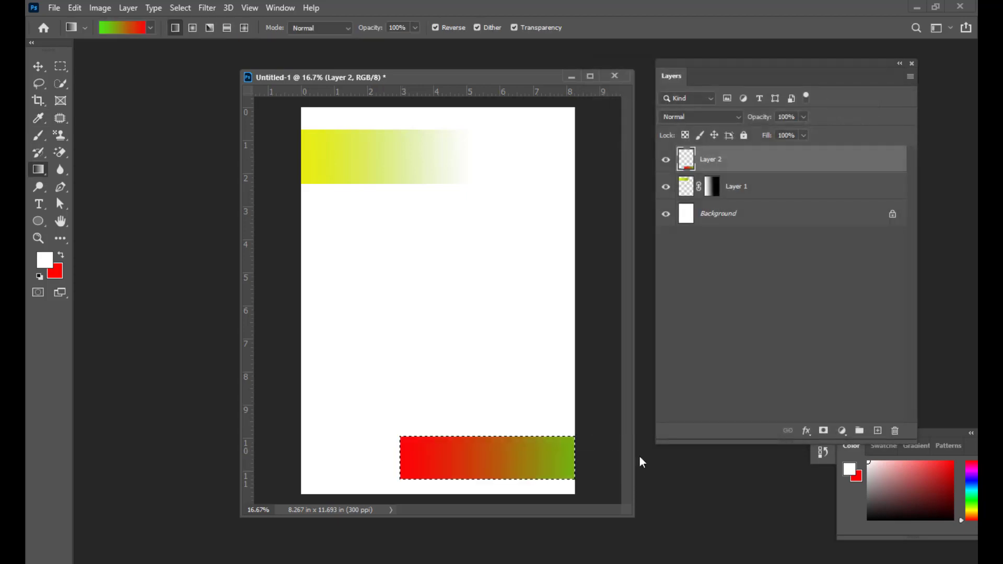
{"action": "key", "text": "ctrl+d"}
{"action": "left_click", "coordinate": [824, 431]}
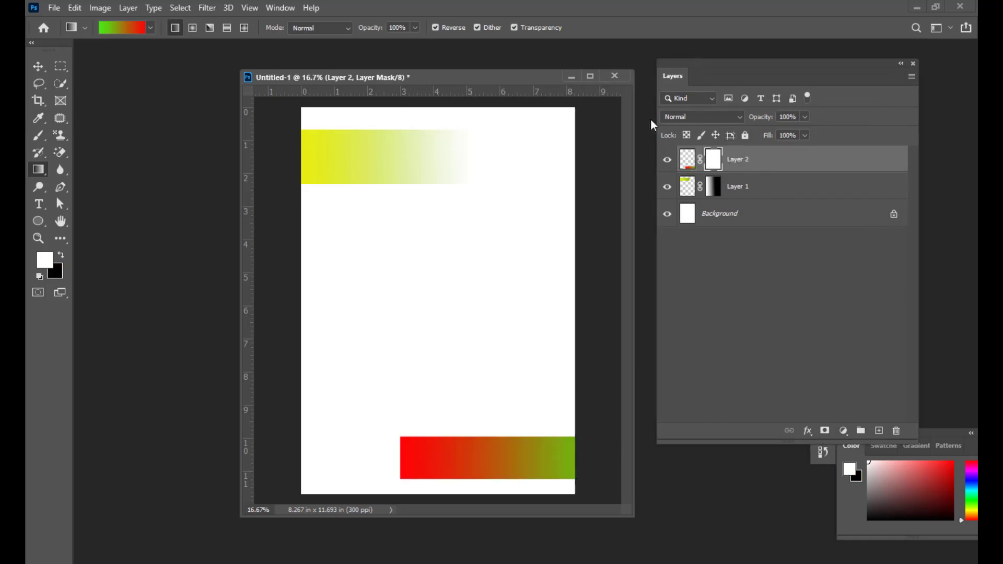
{"action": "left_click_drag", "start_coordinate": [678, 59], "coordinate": [684, 64]}
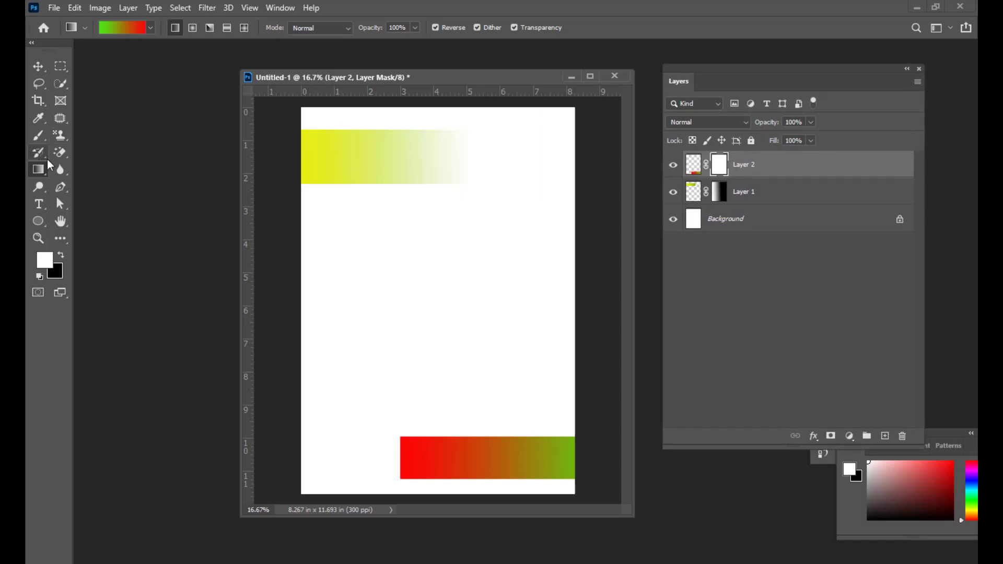
Step: Edit the gradient so its start stop is black (000000) and its end stop is white, and accept it
{"action": "left_click", "coordinate": [122, 30]}
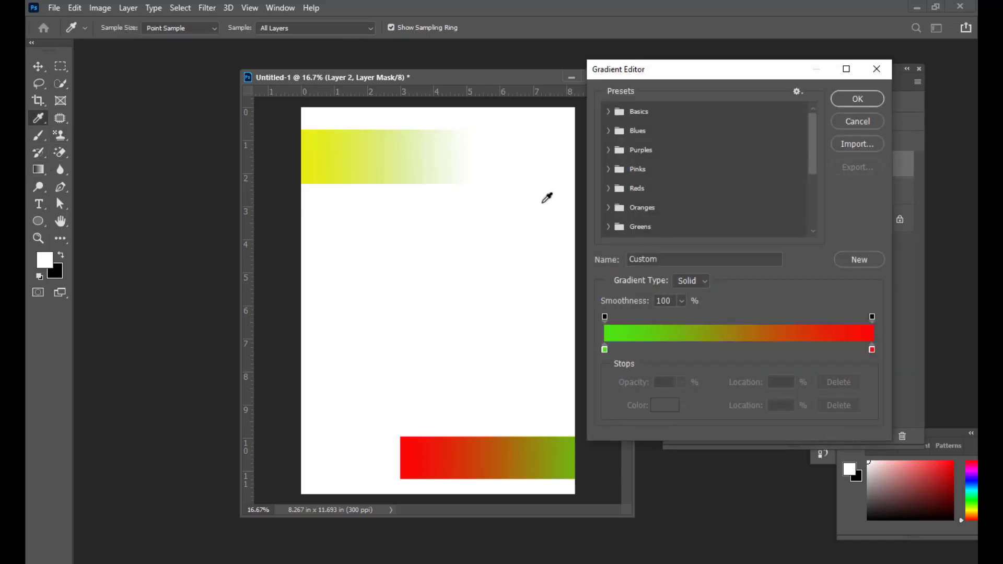
{"action": "left_click", "coordinate": [604, 349]}
{"action": "double_click", "coordinate": [604, 349]}
{"action": "left_click_drag", "start_coordinate": [651, 294], "coordinate": [626, 296]}
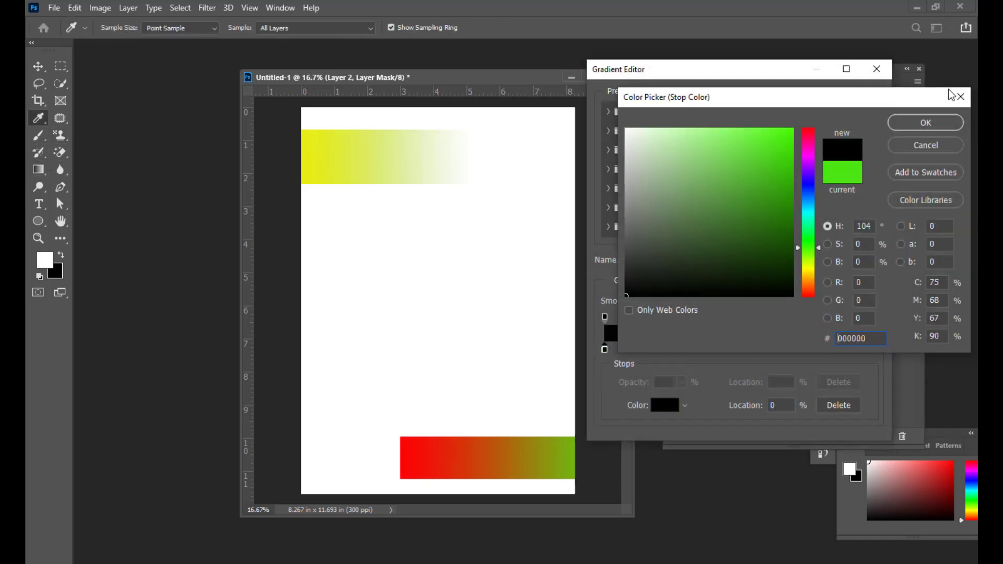
{"action": "left_click", "coordinate": [925, 122]}
{"action": "double_click", "coordinate": [872, 349]}
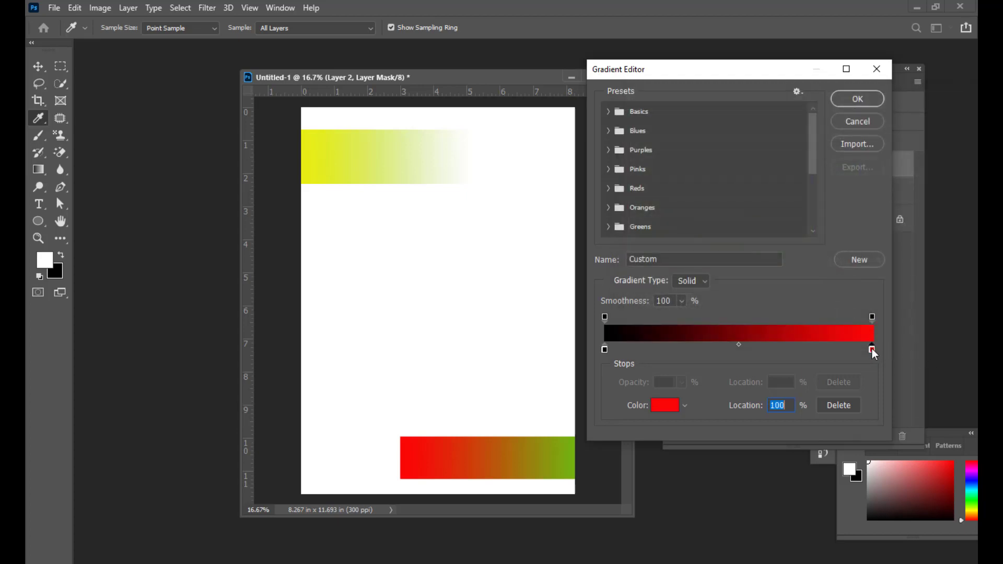
{"action": "left_click_drag", "start_coordinate": [649, 149], "coordinate": [630, 131]}
{"action": "left_click", "coordinate": [922, 123]}
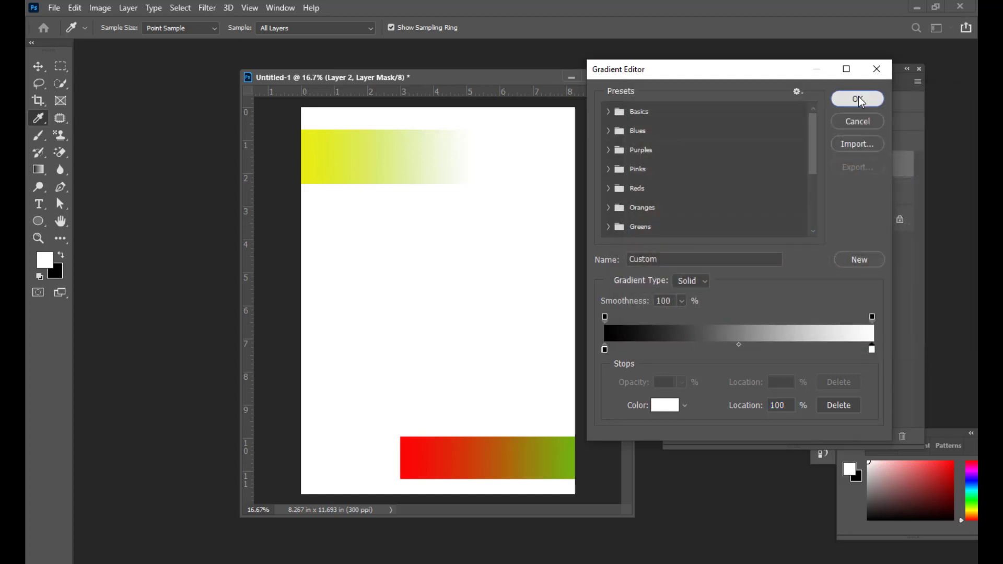
{"action": "left_click", "coordinate": [858, 99]}
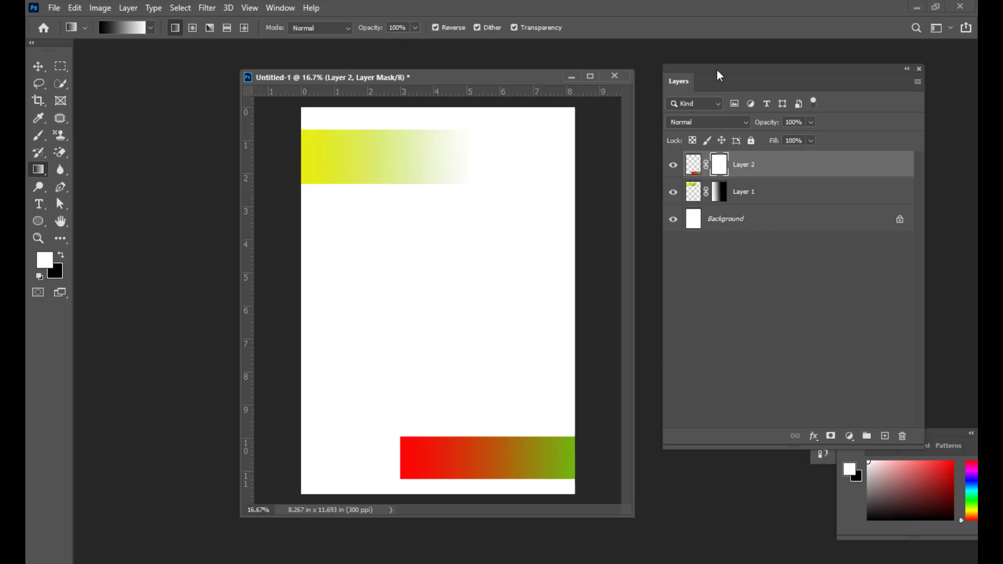
Step: Draw the gradient across Layer 2's mask to fade the bar's green end, and redraw it in reverse to fade the red end instead
{"action": "left_click_drag", "start_coordinate": [717, 70], "coordinate": [714, 67]}
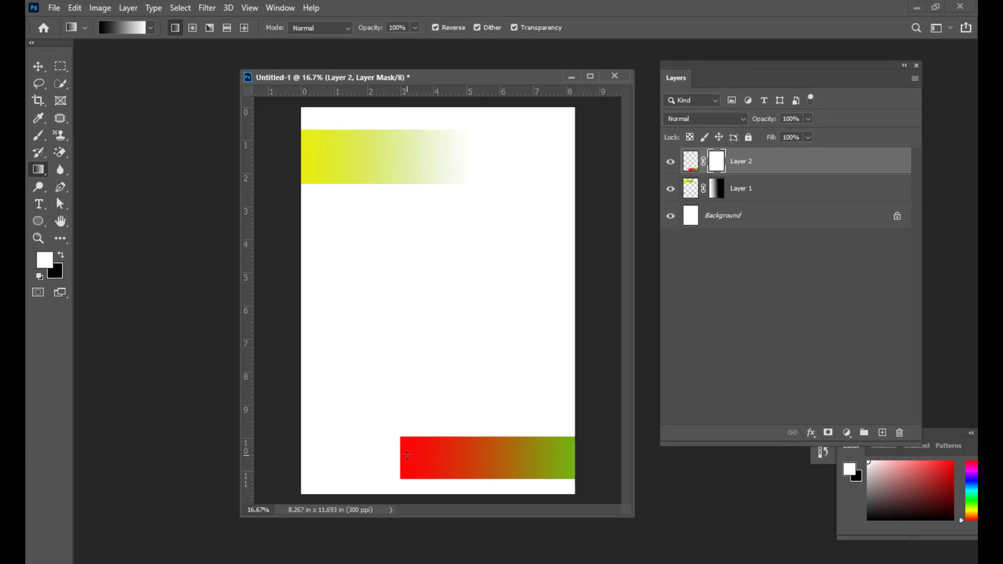
{"action": "left_click_drag", "start_coordinate": [404, 457], "coordinate": [480, 457]}
{"action": "left_click_drag", "start_coordinate": [565, 457], "coordinate": [566, 458]}
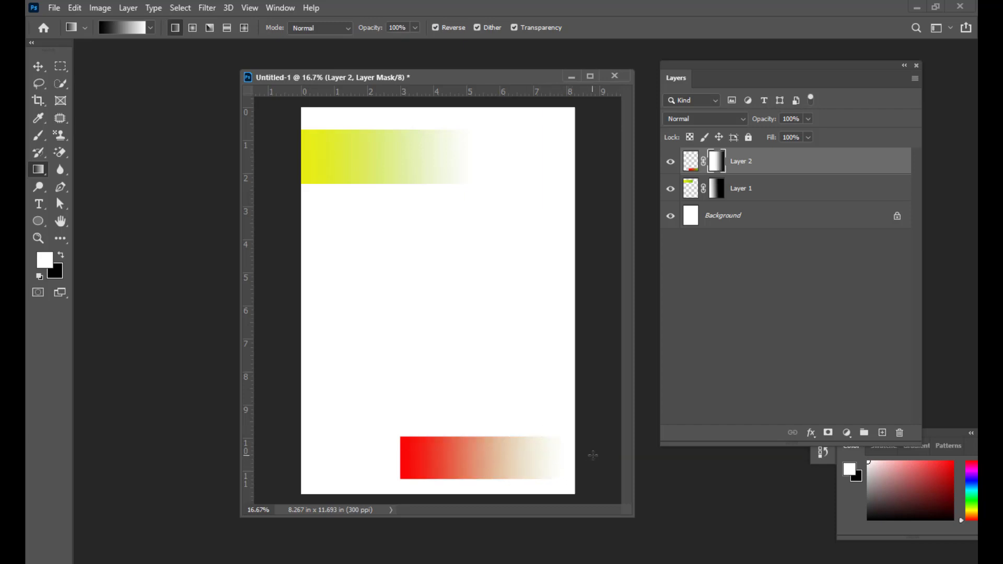
{"action": "left_click_drag", "start_coordinate": [595, 453], "coordinate": [416, 456]}
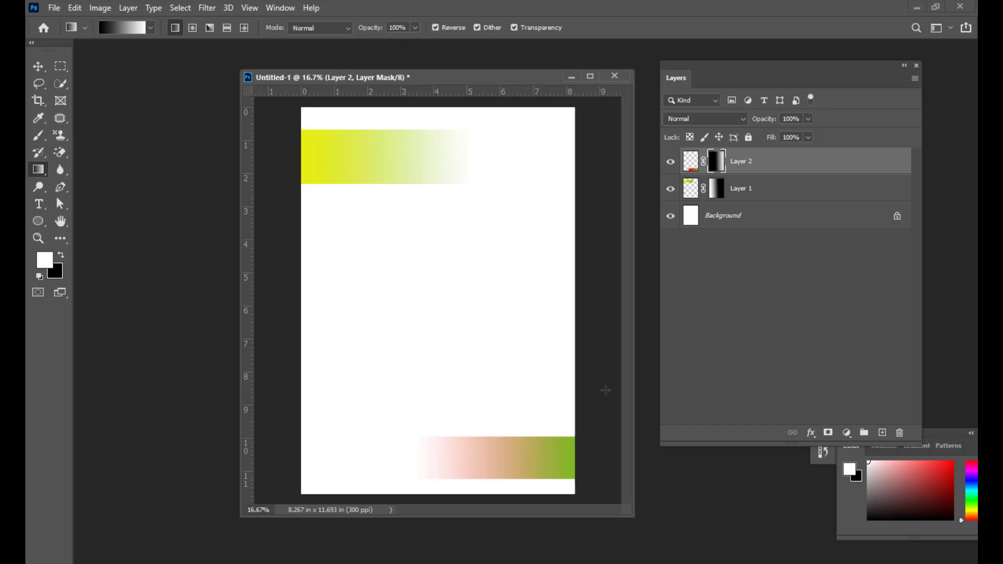
{"action": "left_click_drag", "start_coordinate": [633, 516], "coordinate": [651, 524]}
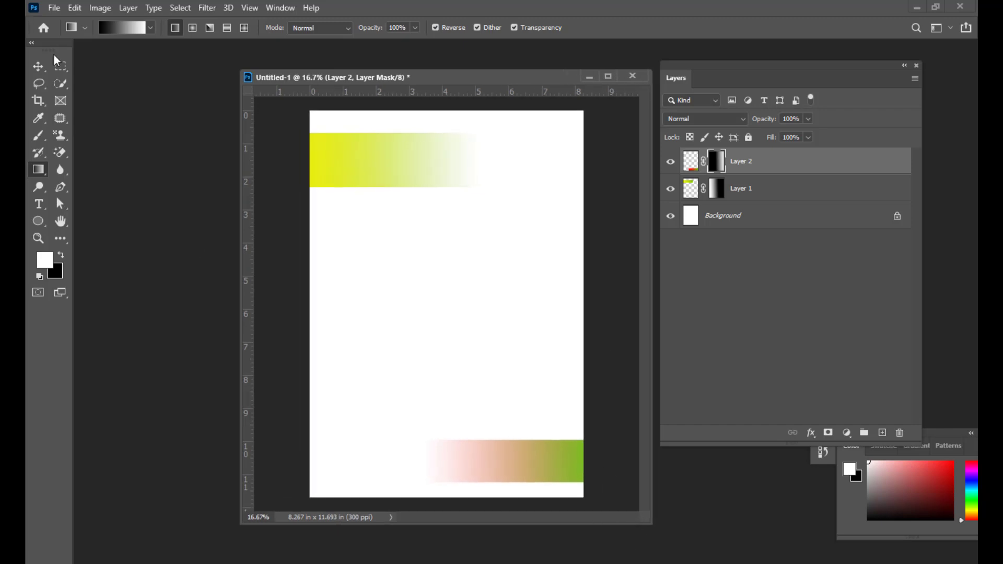
Step: Add the text RS ART on the yellow bar and colour it red (ff0000)
{"action": "left_click", "coordinate": [39, 205]}
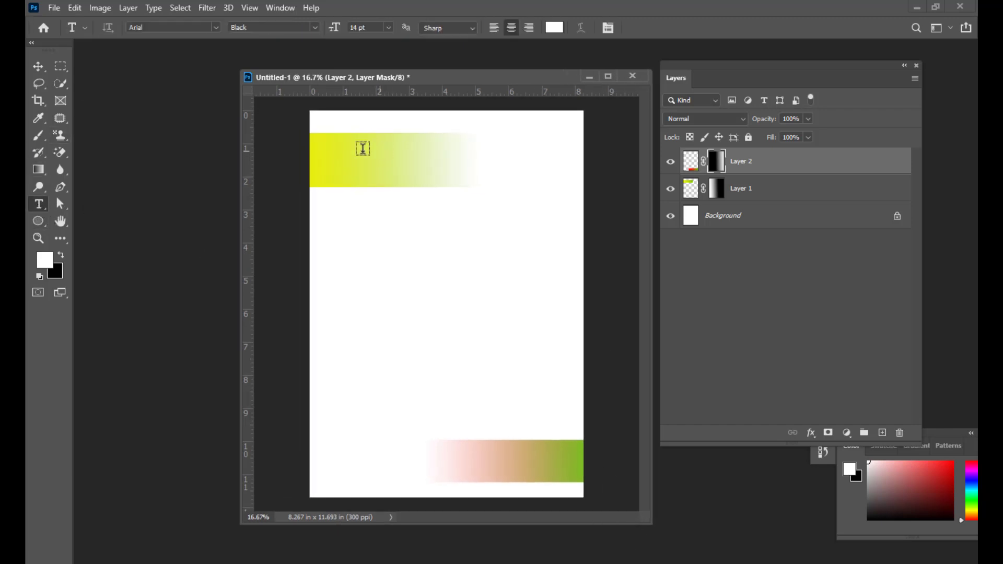
{"action": "left_click", "coordinate": [344, 160]}
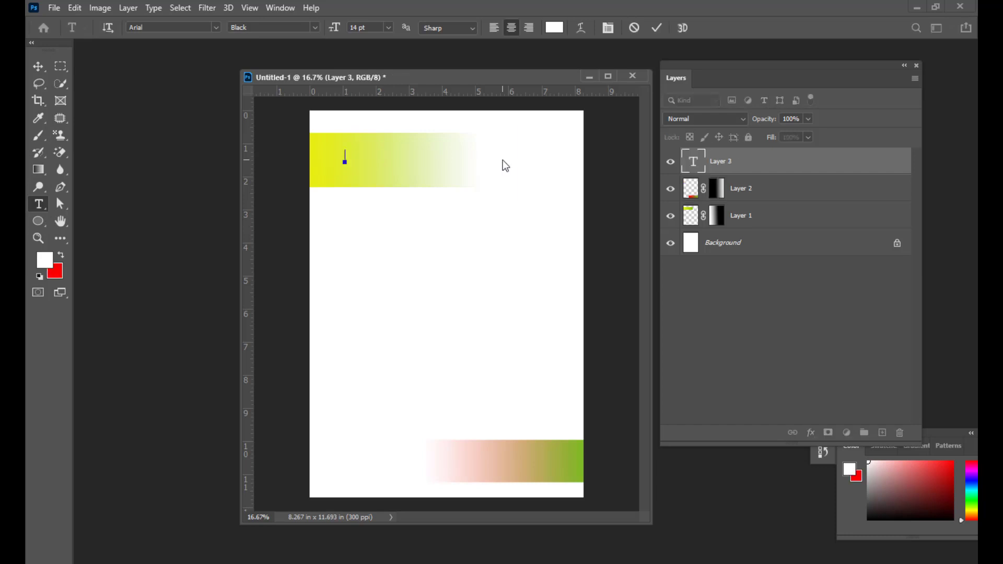
{"action": "type", "text": "BUS "}
{"action": "type", "text": "ART"}
{"action": "double_click", "coordinate": [693, 167]}
{"action": "left_click", "coordinate": [554, 27]}
{"action": "type", "text": "ff0000"}
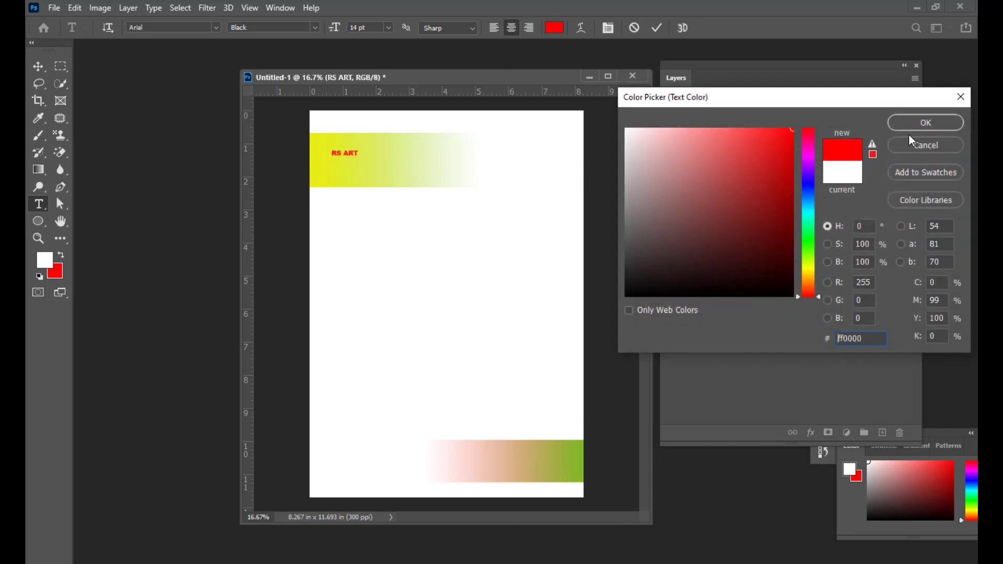
{"action": "left_click", "coordinate": [925, 122]}
Step: Enlarge the RS ART text to 54 pt and commit it by switching to the Move tool
{"action": "key", "text": "ctrl+shift+period"}
{"action": "key", "text": "ctrl+shift+period"}
{"action": "key", "text": "ctrl+shift+period"}
{"action": "key", "text": "ctrl+shift+period"}
{"action": "key", "text": "ctrl+shift+period"}
{"action": "key", "text": "ctrl+shift+period"}
{"action": "key", "text": "ctrl+shift+period"}
{"action": "key", "text": "ctrl+shift+period"}
{"action": "key", "text": "ctrl+shift+period"}
{"action": "key", "text": "ctrl+shift+period"}
{"action": "key", "text": "ctrl+shift+period"}
{"action": "key", "text": "ctrl+shift+period"}
{"action": "key", "text": "ctrl+shift+period"}
{"action": "key", "text": "ctrl+shift+period"}
{"action": "key", "text": "ctrl+shift+period"}
{"action": "key", "text": "ctrl+shift+period"}
{"action": "key", "text": "ctrl+shift+period"}
{"action": "key", "text": "ctrl+shift+period"}
{"action": "key", "text": "ctrl+shift+period"}
{"action": "key", "text": "ctrl+shift+period"}
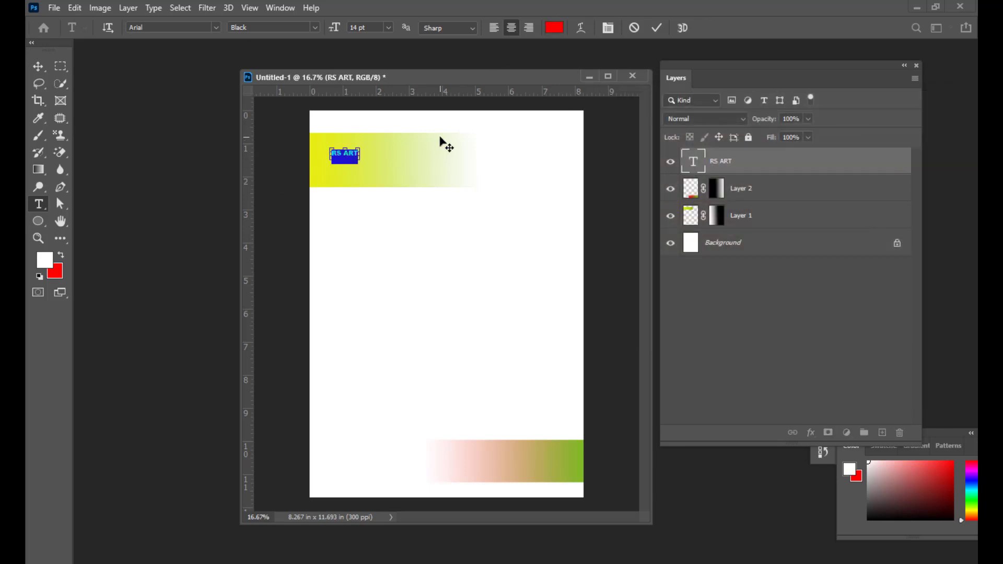
{"action": "key", "text": "ctrl+shift+period"}
{"action": "key", "text": "ctrl+shift+period"}
{"action": "key", "text": "ctrl+shift+period"}
{"action": "key", "text": "ctrl+shift+period"}
{"action": "key", "text": "ctrl+shift+period"}
{"action": "key", "text": "ctrl+shift+period"}
{"action": "key", "text": "ctrl+shift+period"}
{"action": "key", "text": "ctrl+shift+period"}
{"action": "key", "text": "ctrl+shift+period"}
{"action": "key", "text": "ctrl+shift+period"}
{"action": "key", "text": "ctrl+shift+period"}
{"action": "key", "text": "ctrl+shift+period"}
{"action": "key", "text": "ctrl+shift+period"}
{"action": "key", "text": "ctrl+shift+period"}
{"action": "key", "text": "ctrl+shift+period"}
{"action": "key", "text": "ctrl+shift+period"}
{"action": "key", "text": "ctrl+shift+period"}
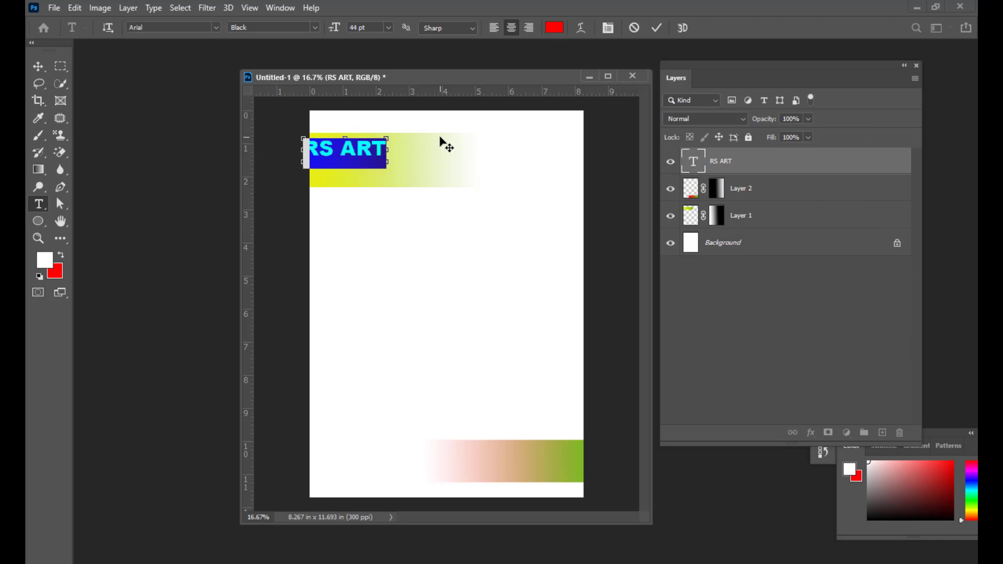
{"action": "key", "text": "ctrl+shift+period"}
{"action": "key", "text": "ctrl+shift+period"}
{"action": "key", "text": "ctrl+shift+period"}
{"action": "key", "text": "ctrl+shift+period"}
{"action": "key", "text": "ctrl+shift+period"}
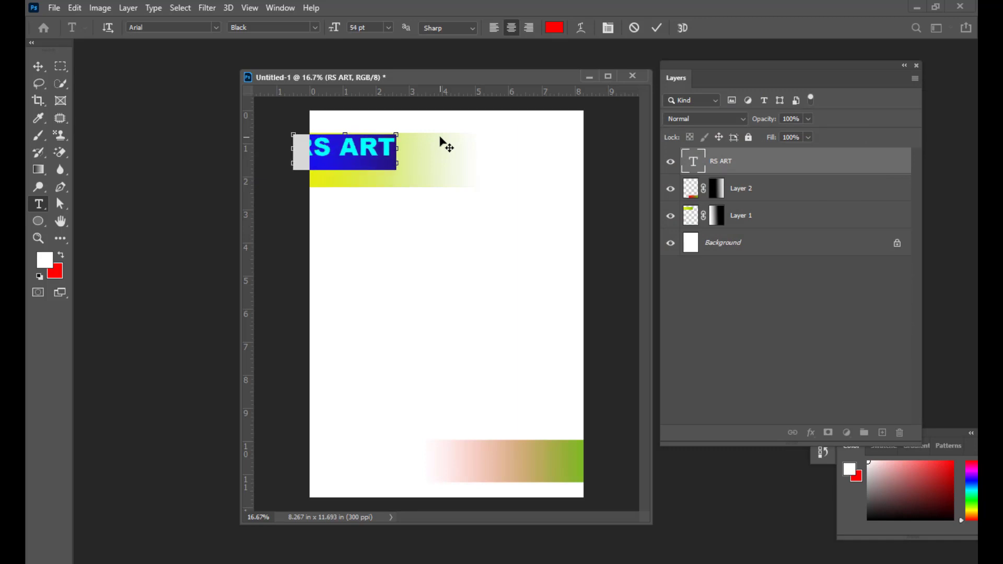
{"action": "left_click", "coordinate": [37, 67]}
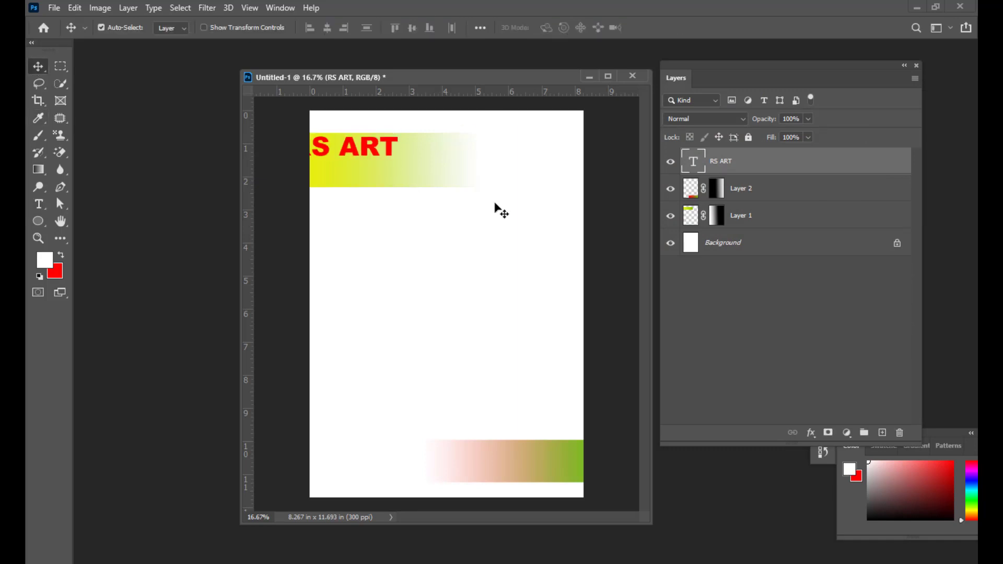
Step: Move the RS ART text to the middle of the yellow bar, and add the text MEDIA in red centred on the lower fading bar
{"action": "left_click_drag", "start_coordinate": [391, 161], "coordinate": [424, 169]}
{"action": "left_click", "coordinate": [40, 204]}
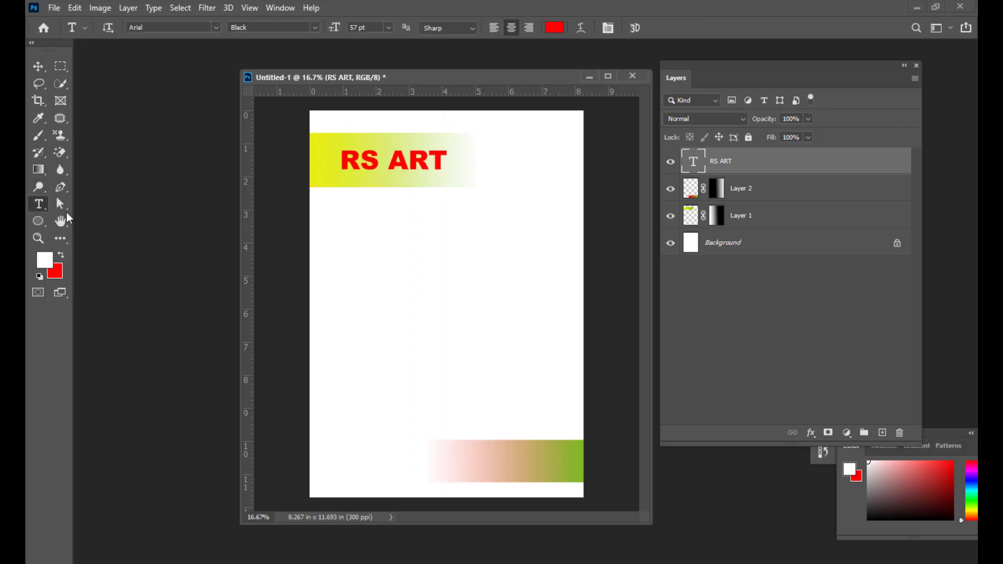
{"action": "left_click", "coordinate": [492, 461]}
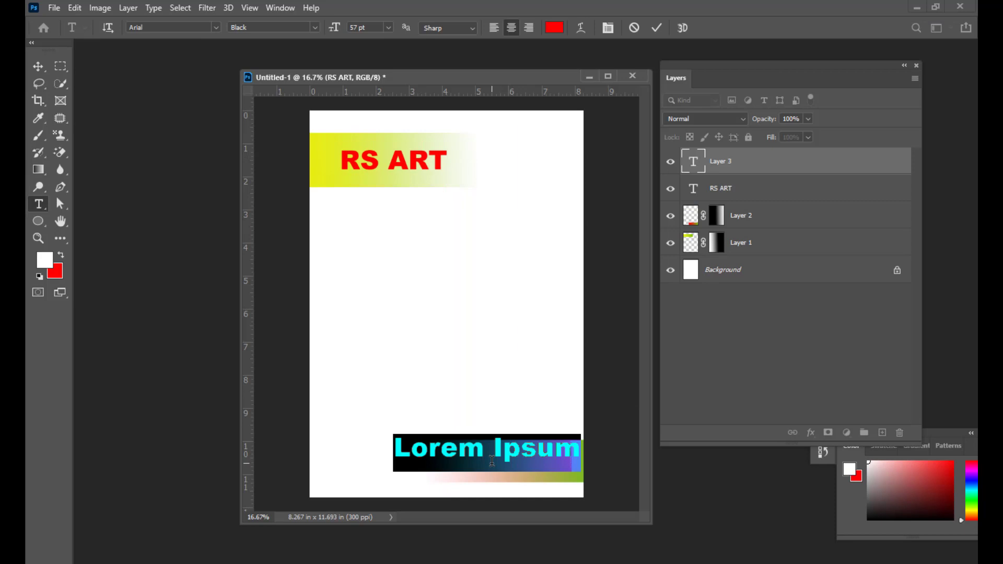
{"action": "type", "text": "MEDIA"}
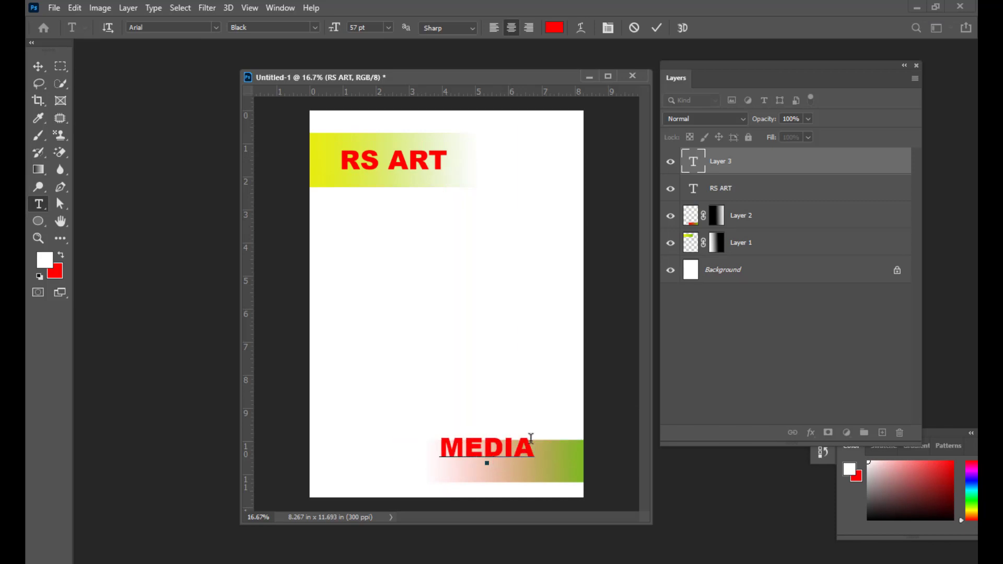
{"action": "left_click", "coordinate": [38, 66]}
{"action": "left_click_drag", "start_coordinate": [528, 468], "coordinate": [552, 469]}
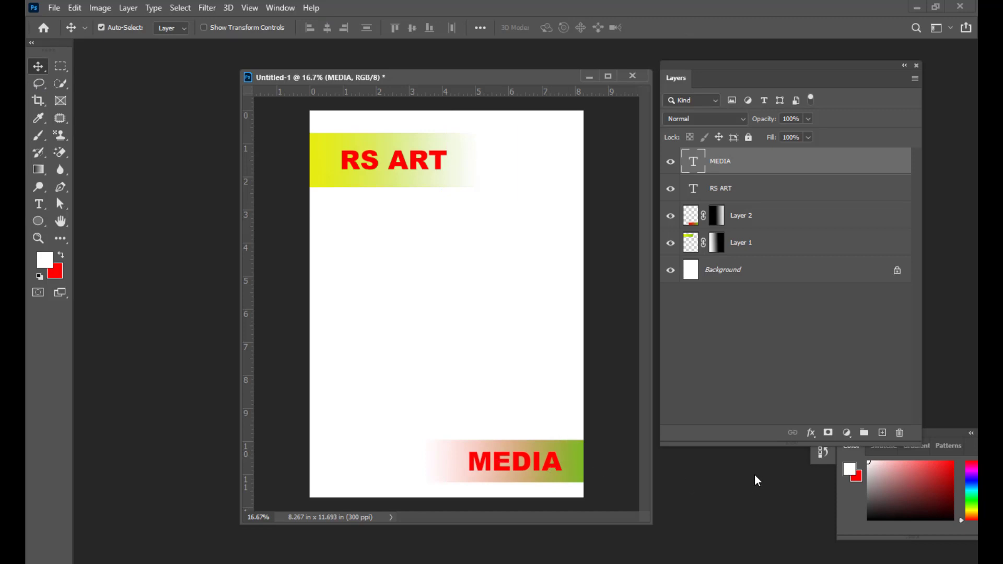
{"action": "key", "text": "shift+Up"}
{"action": "key", "text": "shift+Up"}
{"action": "key", "text": "shift+Down"}
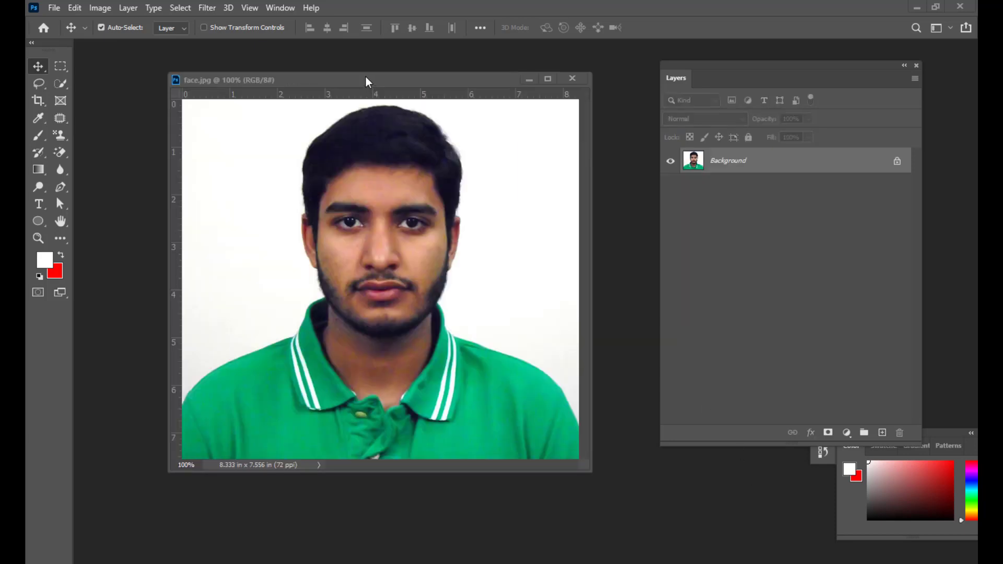
Step: Reposition and enlarge the face.jpg document window so there is free space around the portrait
{"action": "left_click_drag", "start_coordinate": [365, 78], "coordinate": [348, 84]}
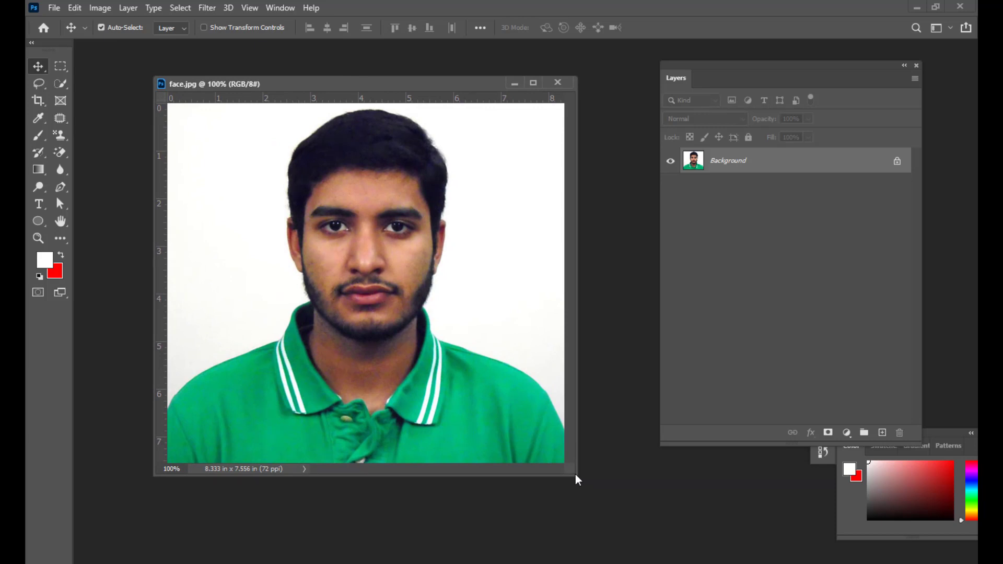
{"action": "left_click_drag", "start_coordinate": [574, 475], "coordinate": [636, 530]}
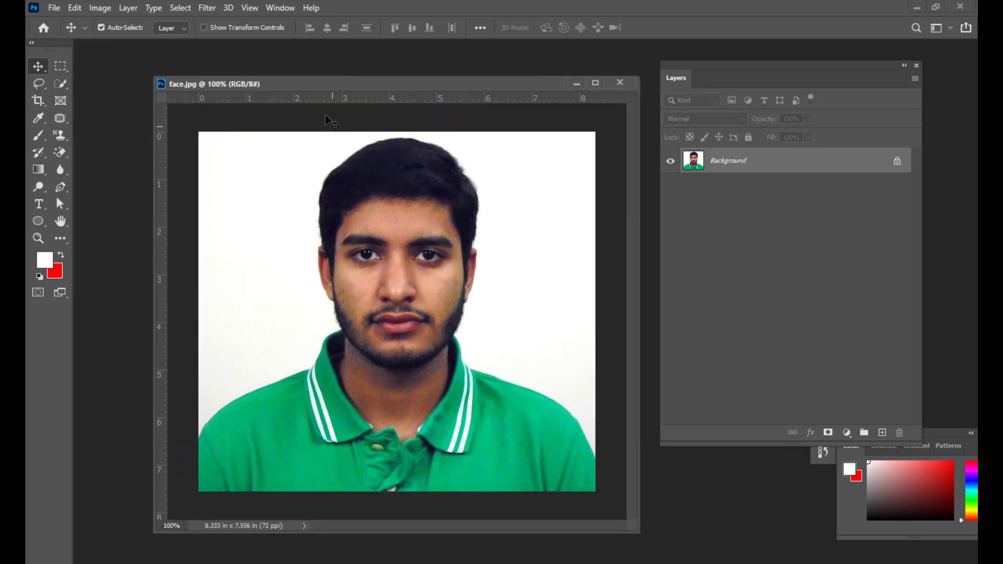
{"action": "left_click_drag", "start_coordinate": [324, 87], "coordinate": [280, 88]}
Step: Add the vertical text RSART over the portrait and move it down over the centre of the face
{"action": "left_click", "coordinate": [38, 204]}
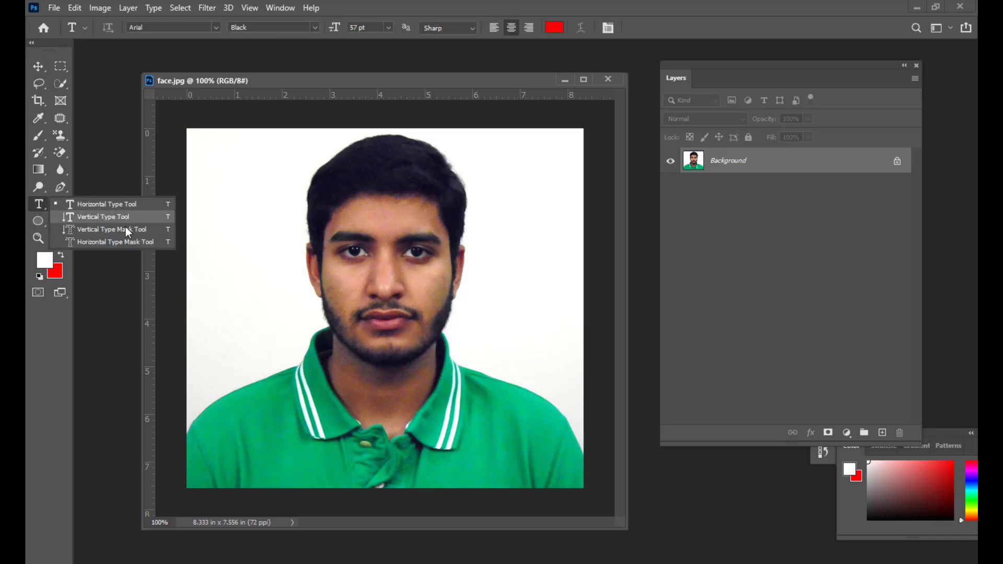
{"action": "left_click", "coordinate": [123, 219]}
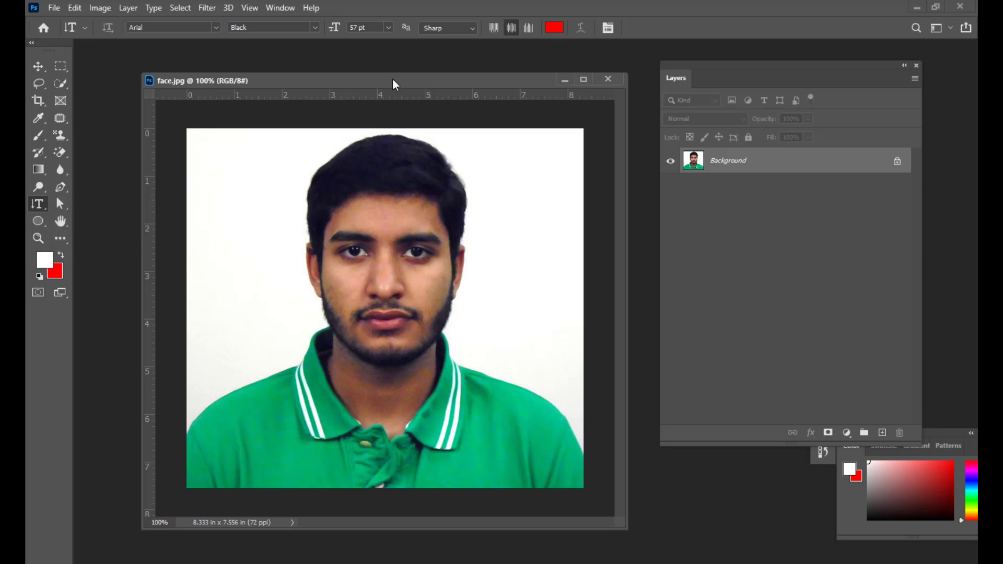
{"action": "left_click_drag", "start_coordinate": [377, 86], "coordinate": [402, 93]}
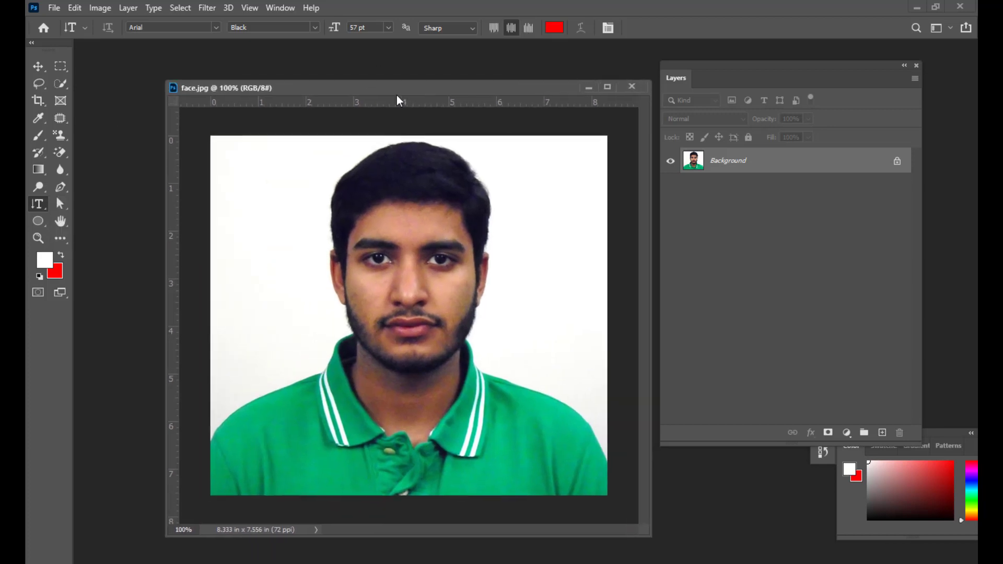
{"action": "left_click", "coordinate": [403, 182]}
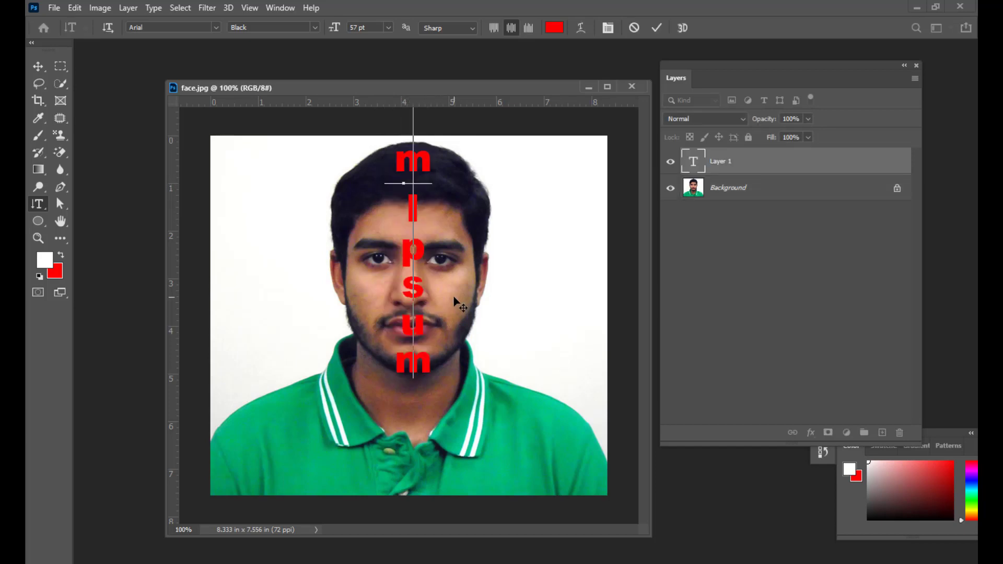
{"action": "key", "text": "BackSpace"}
{"action": "type", "text": "R"}
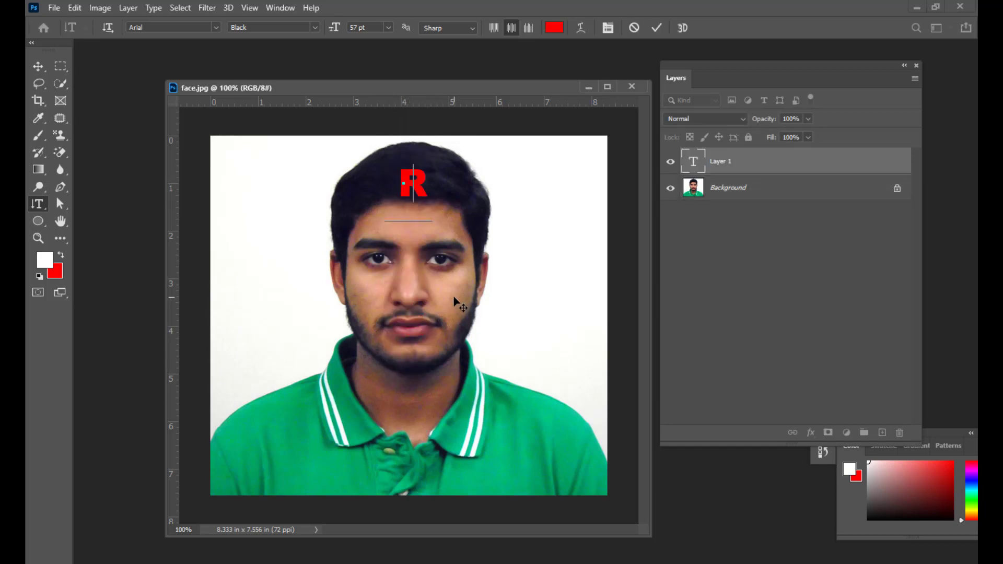
{"action": "type", "text": "SART"}
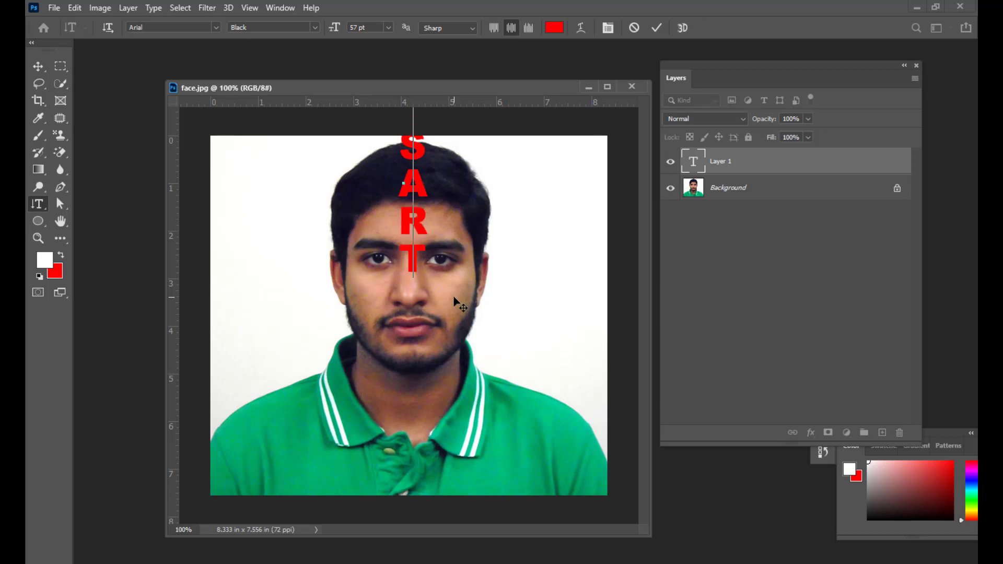
{"action": "left_click", "coordinate": [38, 66]}
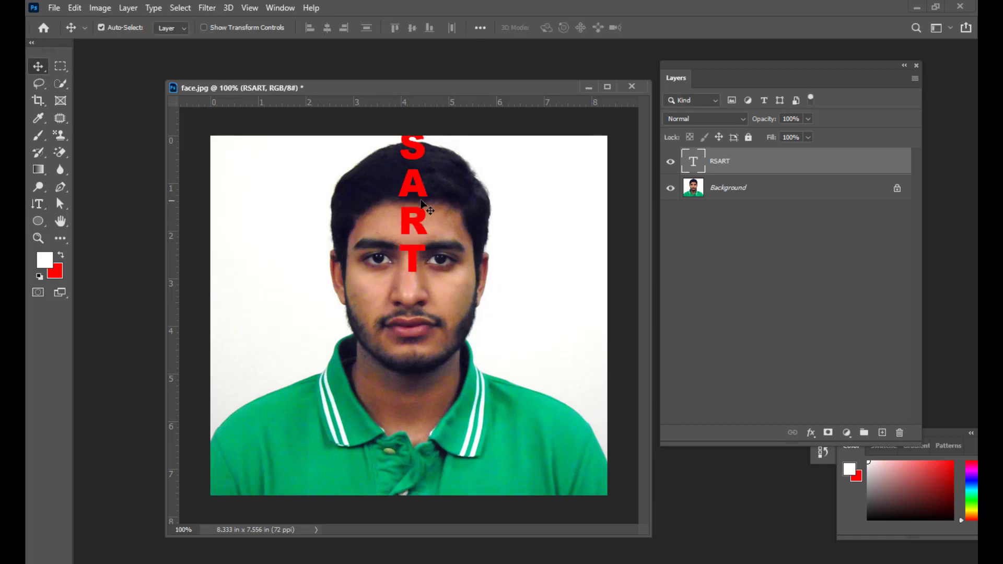
{"action": "left_click_drag", "start_coordinate": [421, 202], "coordinate": [418, 357]}
Step: Enlarge the vertical RSART text to 100 pt and shift it up slightly to fit within the portrait
{"action": "double_click", "coordinate": [693, 163]}
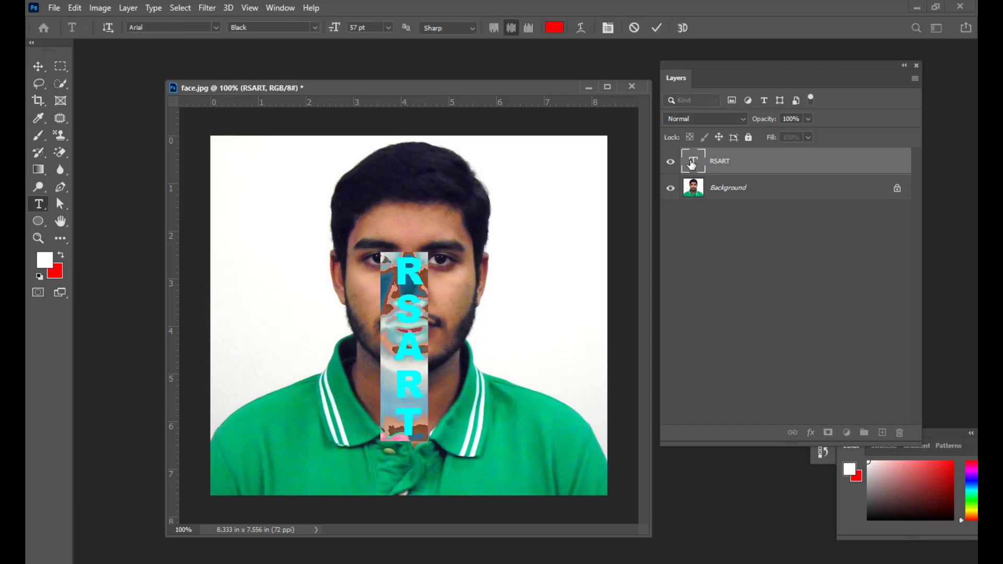
{"action": "key", "text": "ctrl+shift+period"}
{"action": "key", "text": "ctrl+shift+period"}
{"action": "key", "text": "ctrl+shift+period"}
{"action": "key", "text": "ctrl+shift+period"}
{"action": "key", "text": "ctrl+shift+period"}
{"action": "key", "text": "ctrl+shift+period"}
{"action": "key", "text": "ctrl+shift+period"}
{"action": "key", "text": "ctrl+shift+period"}
{"action": "key", "text": "ctrl+shift+period"}
{"action": "key", "text": "ctrl+shift+period"}
{"action": "key", "text": "ctrl+shift+period"}
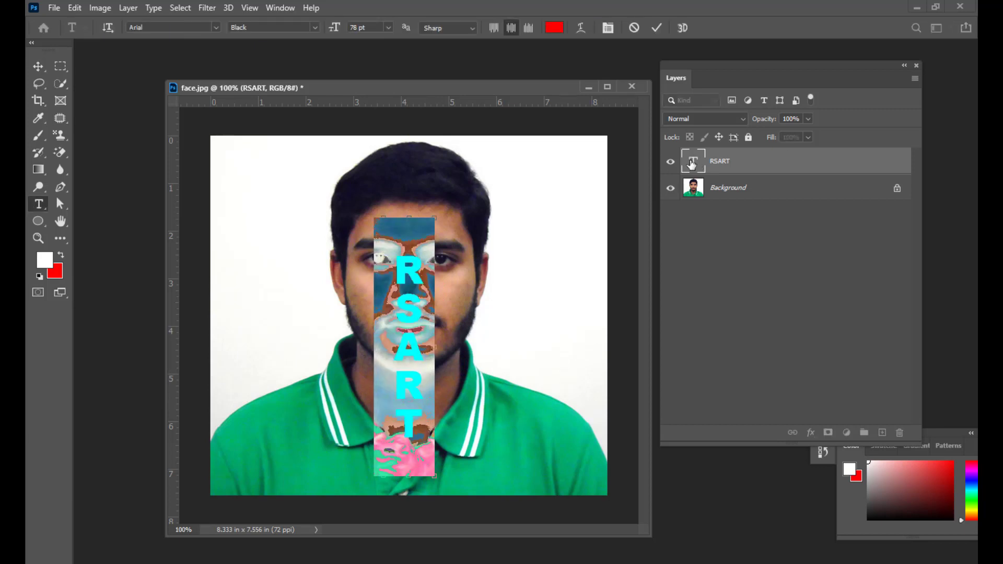
{"action": "key", "text": "ctrl+shift+period"}
{"action": "key", "text": "ctrl+shift+period"}
{"action": "key", "text": "ctrl+shift+period"}
{"action": "key", "text": "ctrl+shift+period"}
{"action": "key", "text": "ctrl+shift+period"}
{"action": "key", "text": "ctrl+shift+period"}
{"action": "key", "text": "ctrl+shift+period"}
{"action": "key", "text": "ctrl+shift+period"}
{"action": "key", "text": "ctrl+shift+period"}
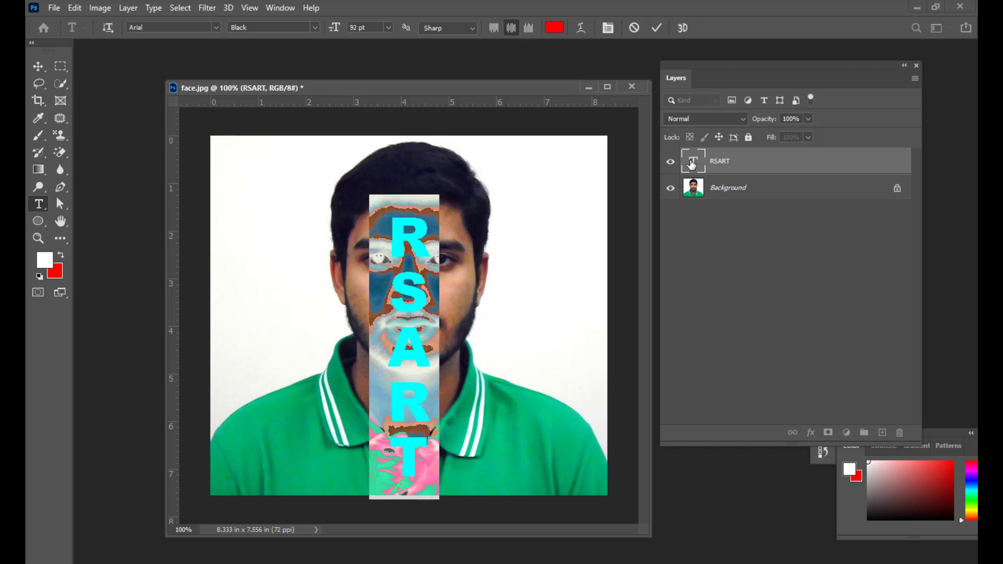
{"action": "key", "text": "ctrl+shift+period"}
{"action": "key", "text": "ctrl+shift+period"}
{"action": "key", "text": "ctrl+shift+period"}
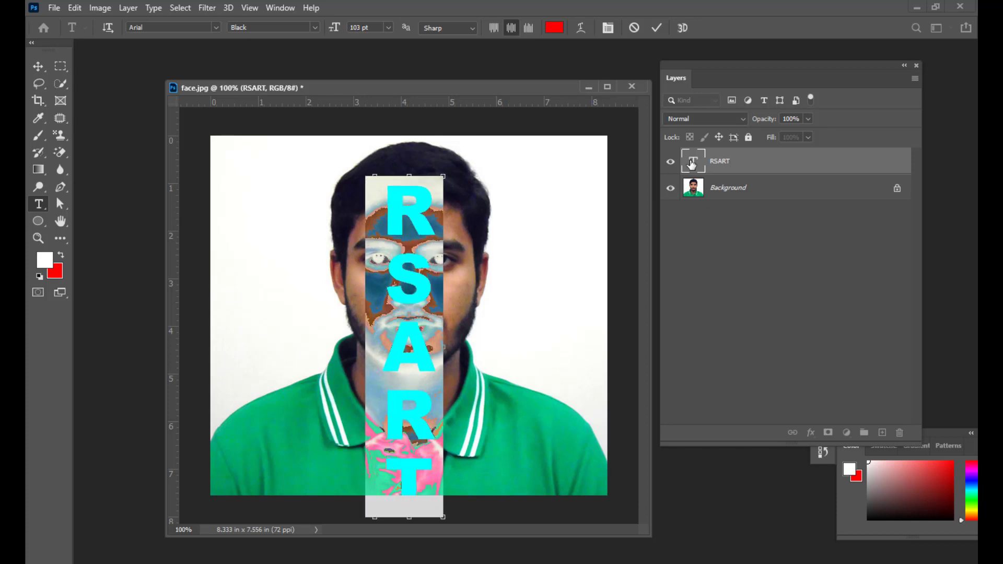
{"action": "key", "text": "ctrl+shift+comma"}
{"action": "key", "text": "ctrl+shift+comma"}
{"action": "key", "text": "ctrl+shift+comma"}
{"action": "key", "text": "ctrl+shift+comma"}
{"action": "key", "text": "ctrl+shift+comma"}
{"action": "key", "text": "ctrl+shift+comma"}
{"action": "key", "text": "ctrl+shift+comma"}
{"action": "key", "text": "ctrl+shift+comma"}
{"action": "key", "text": "ctrl+shift+comma"}
{"action": "key", "text": "ctrl+shift+comma"}
{"action": "key", "text": "ctrl+shift+comma"}
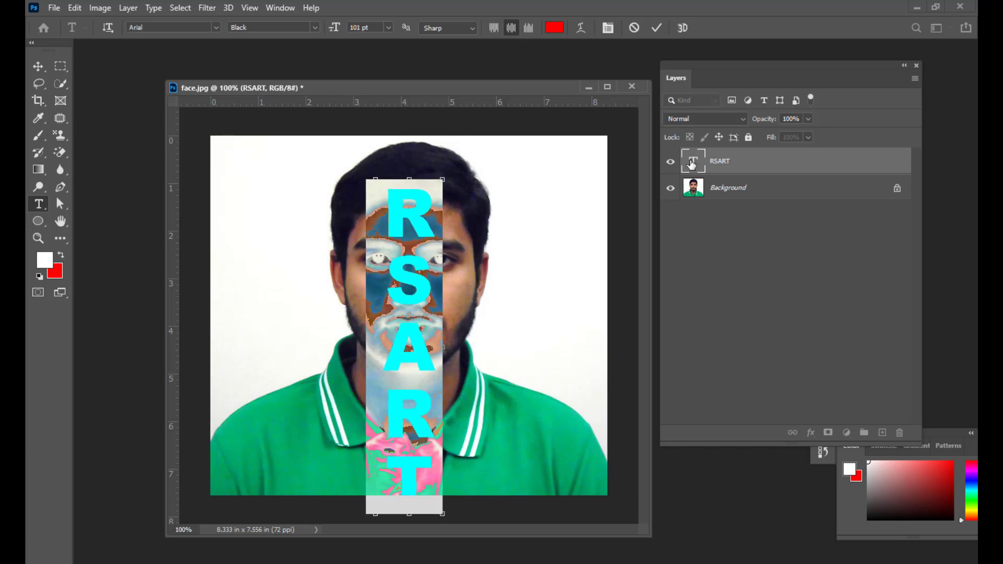
{"action": "key", "text": "ctrl+shift+period"}
{"action": "key", "text": "ctrl+shift+period"}
{"action": "key", "text": "ctrl+shift+period"}
{"action": "key", "text": "ctrl+shift+period"}
{"action": "key", "text": "ctrl+shift+period"}
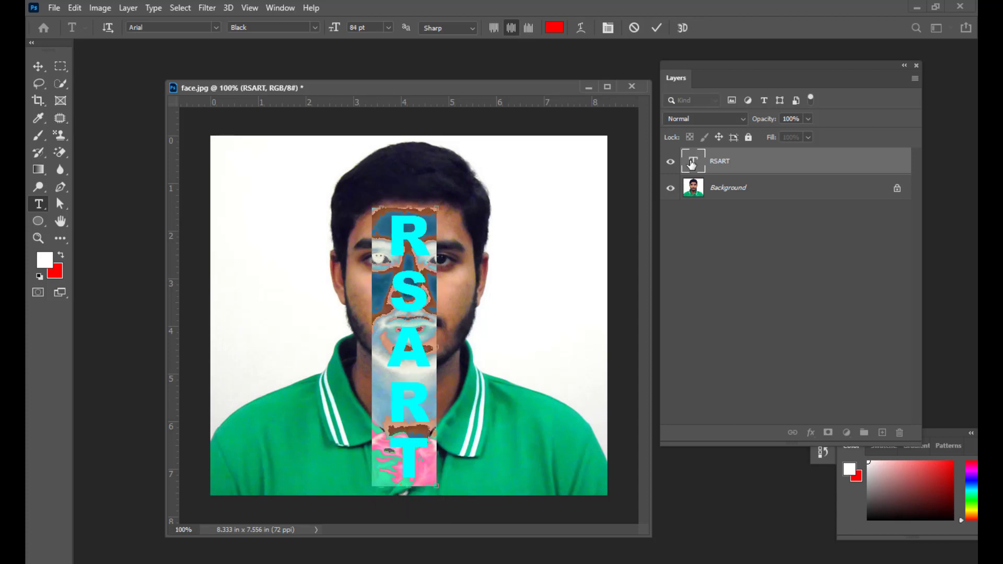
{"action": "key", "text": "ctrl+shift+period"}
{"action": "key", "text": "ctrl+shift+period"}
{"action": "key", "text": "ctrl+shift+period"}
{"action": "key", "text": "ctrl+shift+period"}
{"action": "key", "text": "ctrl+shift+period"}
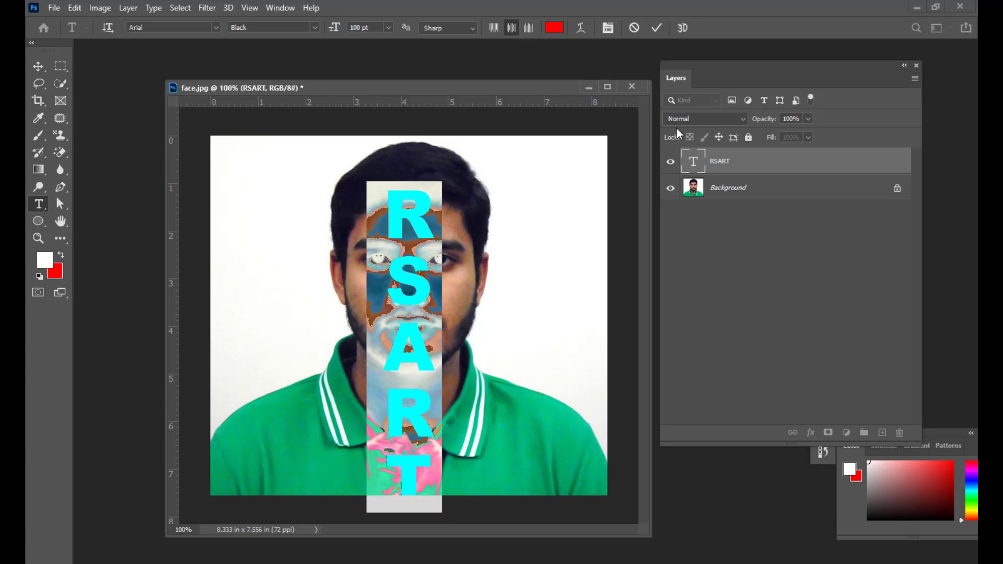
{"action": "left_click", "coordinate": [40, 66]}
{"action": "left_click_drag", "start_coordinate": [422, 230], "coordinate": [421, 210]}
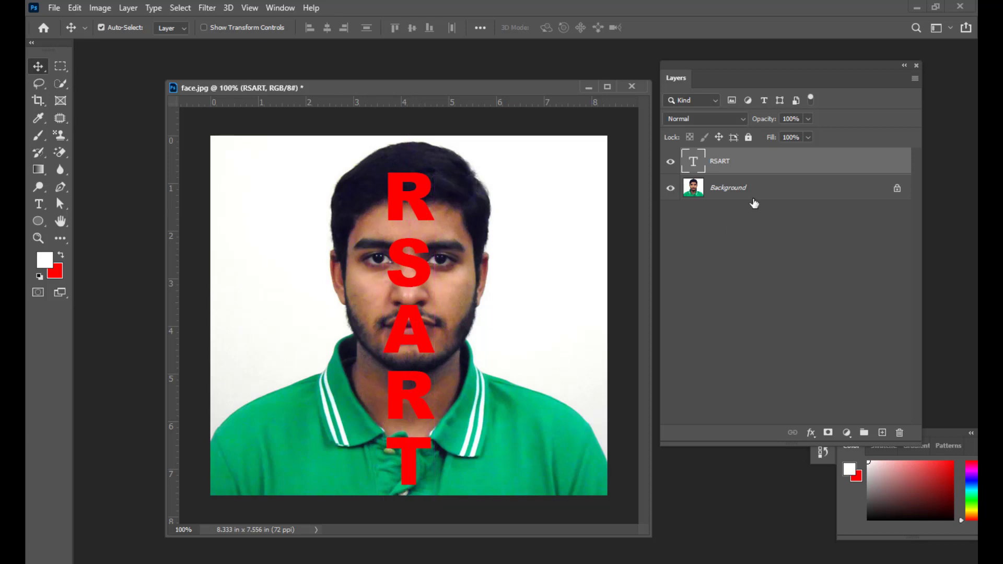
Step: Scale the RSART text to 108.46% with Free Transform and nudge it up to Y 278 px
{"action": "key", "text": "ctrl+t"}
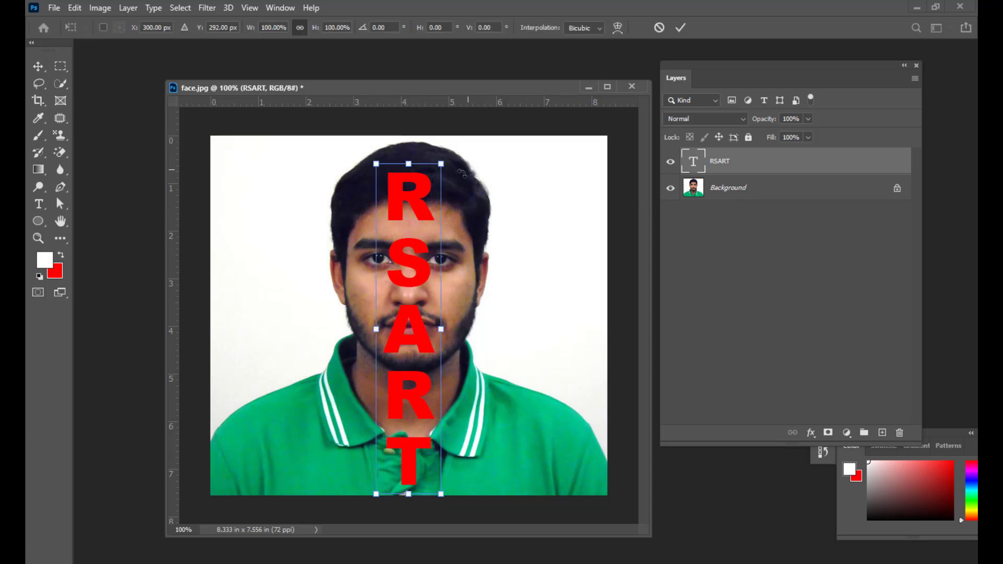
{"action": "left_click_drag", "start_coordinate": [442, 164], "coordinate": [452, 149]}
{"action": "key", "text": "ctrl+z"}
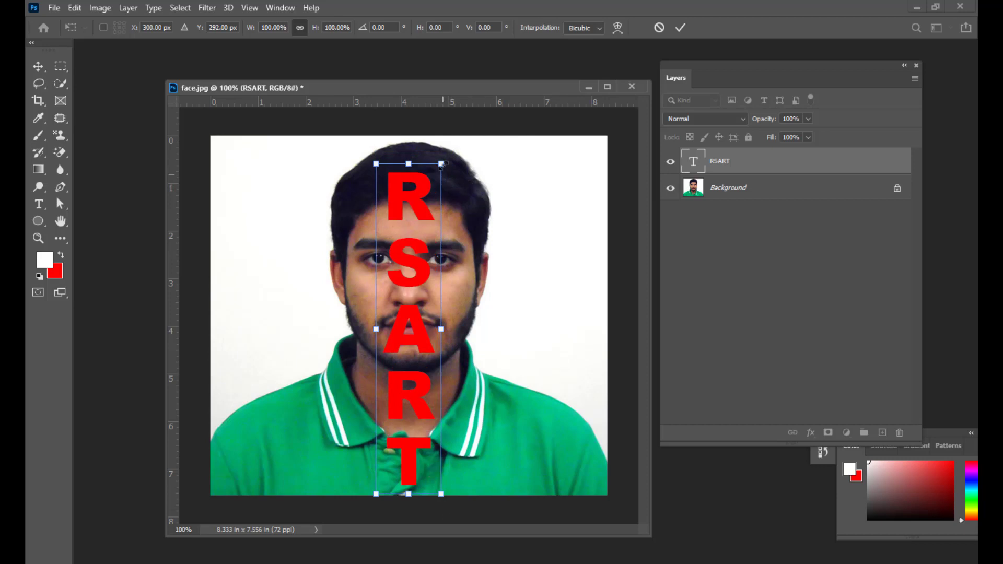
{"action": "mouse_move", "coordinate": [444, 159]}
{"action": "left_mouse_down"}
{"action": "mouse_move", "coordinate": [450, 146]}
{"action": "mouse_move", "coordinate": [452, 160]}
{"action": "mouse_move", "coordinate": [454, 151]}
{"action": "mouse_move", "coordinate": [427, 175]}
{"action": "mouse_move", "coordinate": [451, 143]}
{"action": "left_mouse_up"}
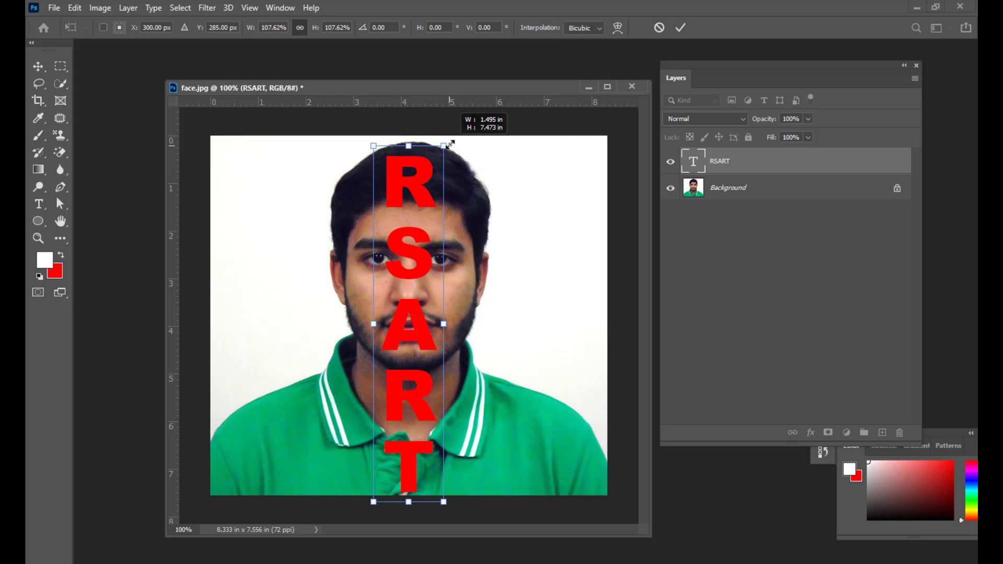
{"action": "left_click_drag", "start_coordinate": [450, 143], "coordinate": [451, 142]}
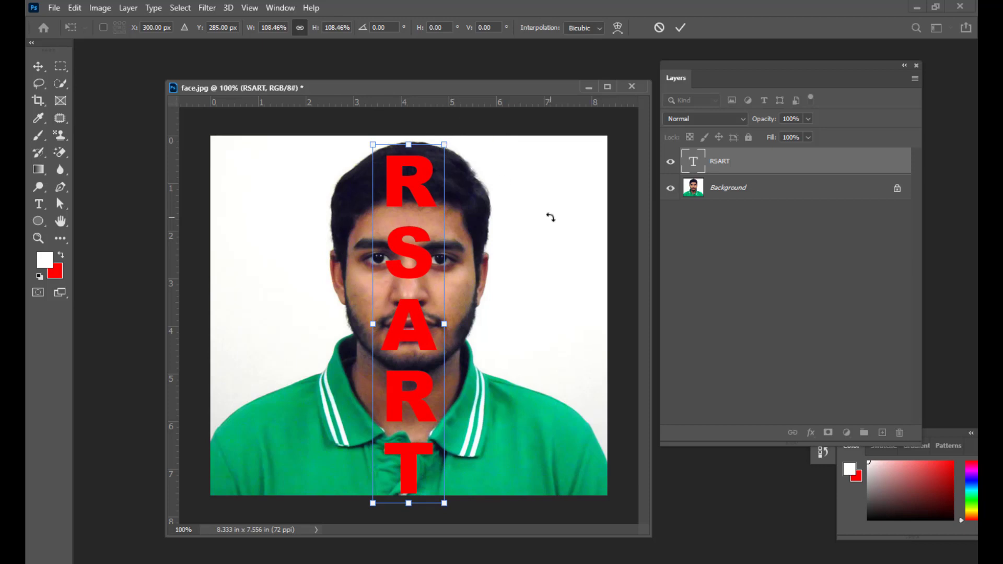
{"action": "key", "text": "Up"}
{"action": "key", "text": "Up"}
{"action": "key", "text": "Up"}
{"action": "key", "text": "Up"}
{"action": "key", "text": "Up"}
{"action": "key", "text": "Up"}
{"action": "key", "text": "Up"}
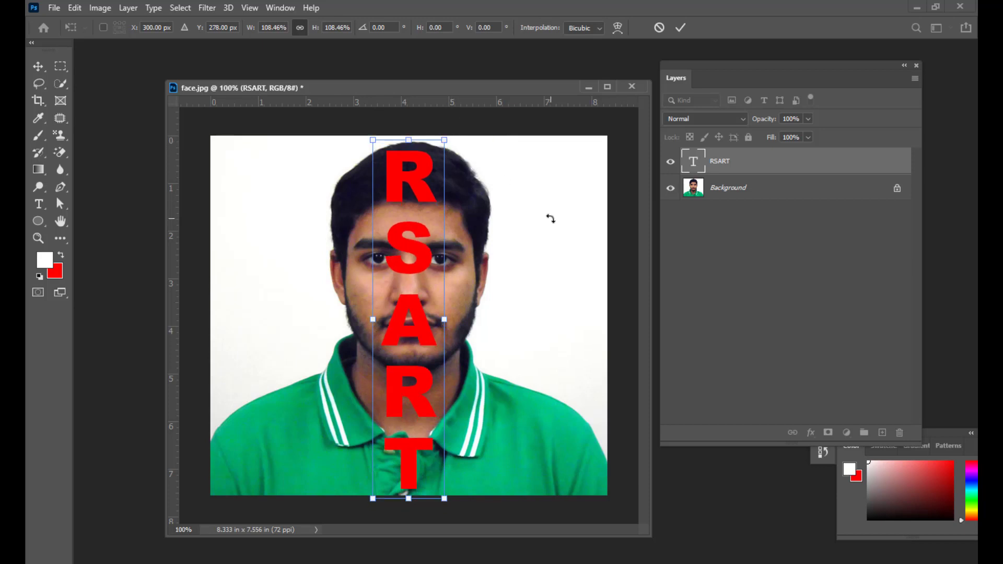
{"action": "key", "text": "Return"}
Step: Convert the locked Background of face.jpg into a regular layer, keeping the default name
{"action": "double_click", "coordinate": [737, 189]}
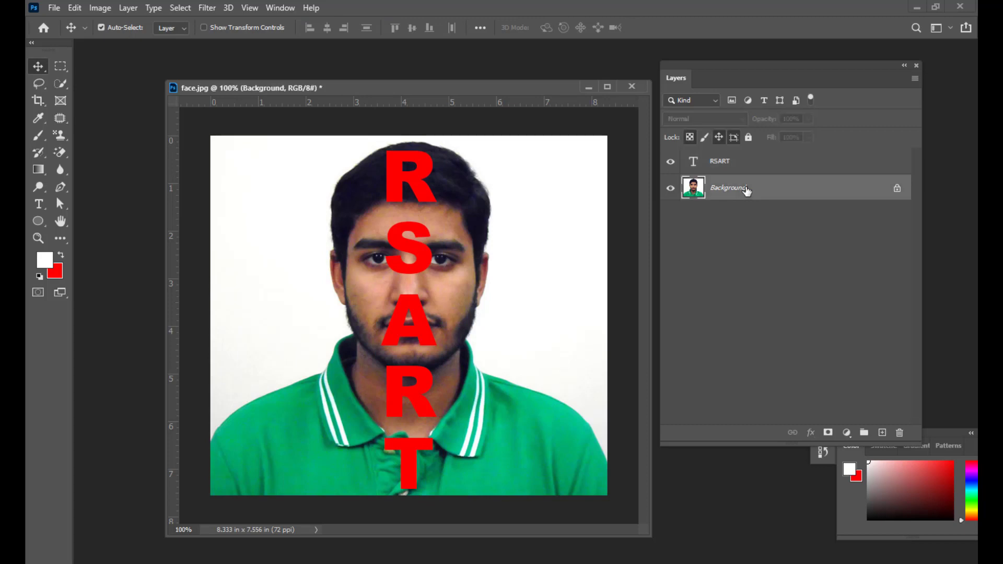
{"action": "key", "text": "Return"}
{"action": "left_click_drag", "start_coordinate": [387, 87], "coordinate": [367, 88]}
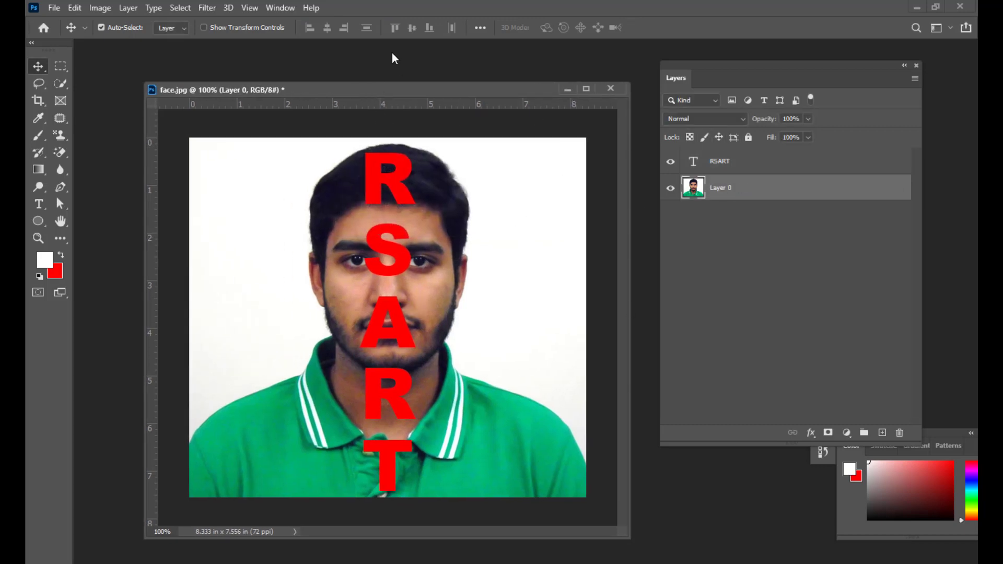
{"action": "mouse_move", "coordinate": [380, 92]}
{"action": "left_mouse_down"}
{"action": "mouse_move", "coordinate": [395, 90]}
{"action": "mouse_move", "coordinate": [375, 93]}
{"action": "left_mouse_up"}
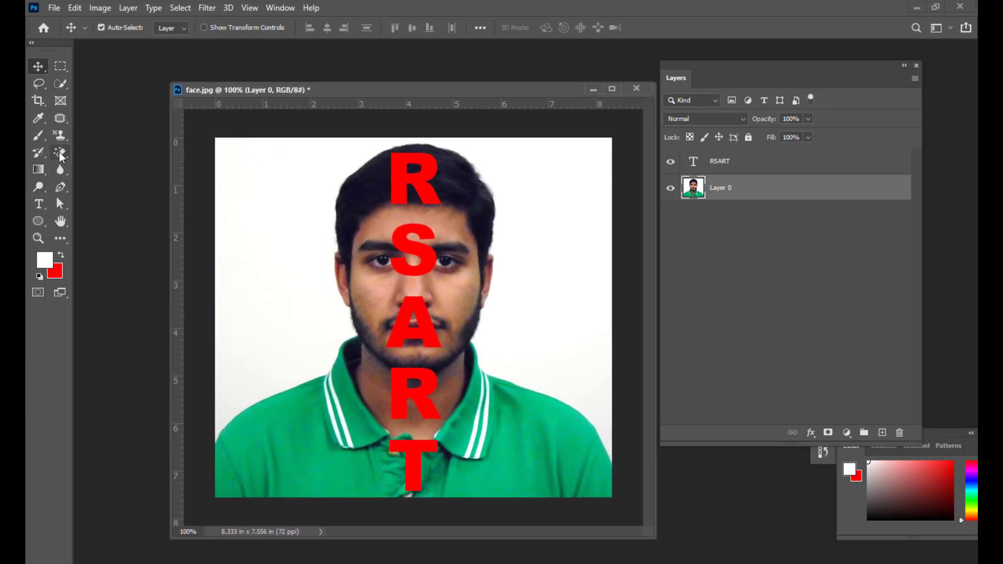
Step: Erase the white background around the portrait on Layer 0 with the Magic Eraser at tolerance 32, contiguous
{"action": "left_click", "coordinate": [59, 152]}
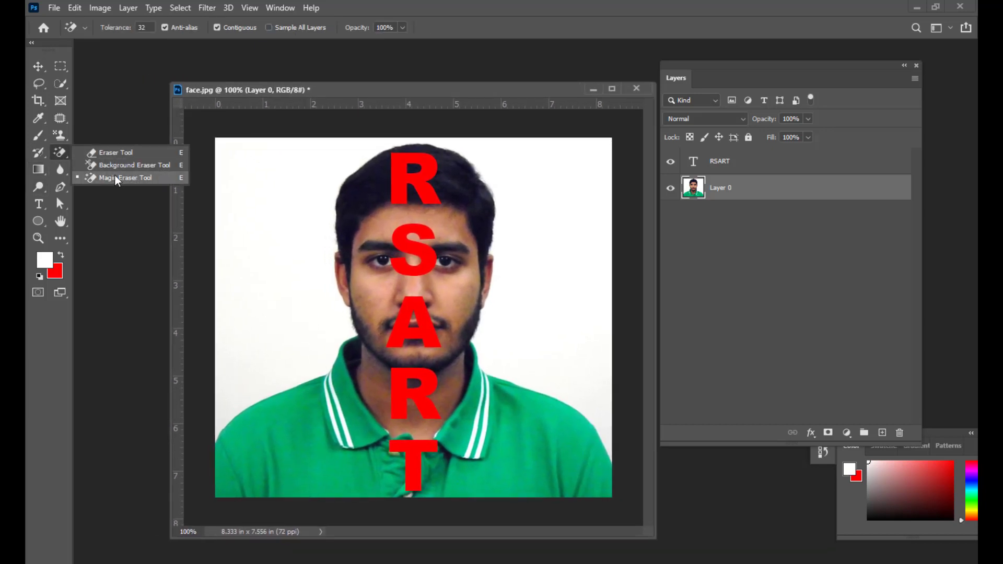
{"action": "left_click", "coordinate": [115, 176]}
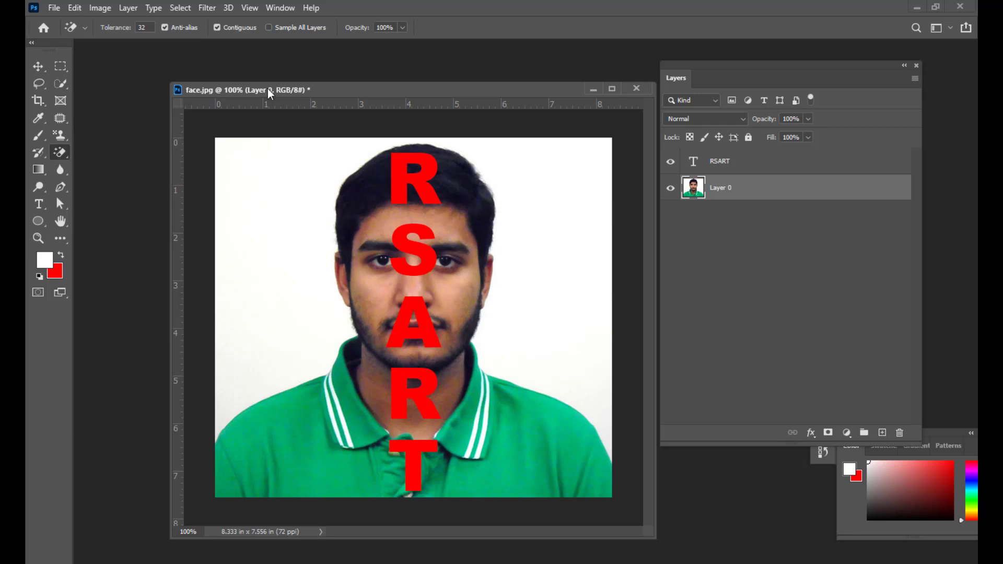
{"action": "left_click_drag", "start_coordinate": [268, 90], "coordinate": [212, 95]}
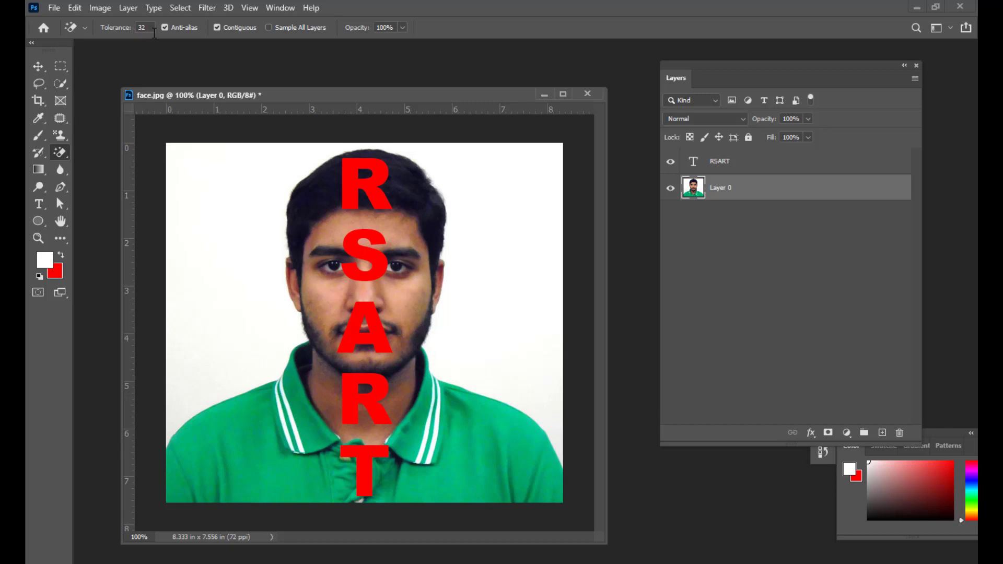
{"action": "left_click", "coordinate": [148, 28]}
{"action": "left_click_drag", "start_coordinate": [202, 94], "coordinate": [208, 90]}
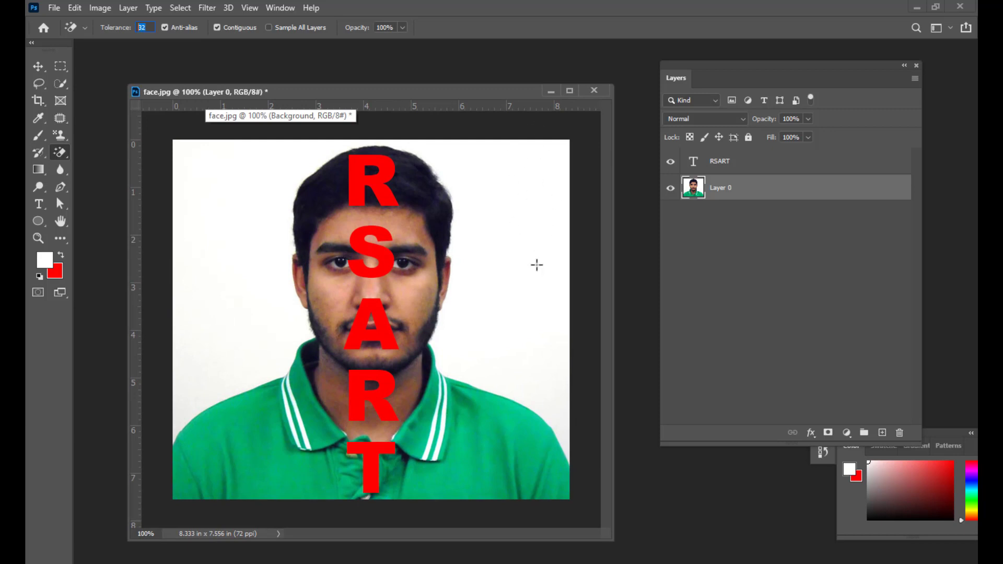
{"action": "left_click_drag", "start_coordinate": [382, 94], "coordinate": [397, 89]}
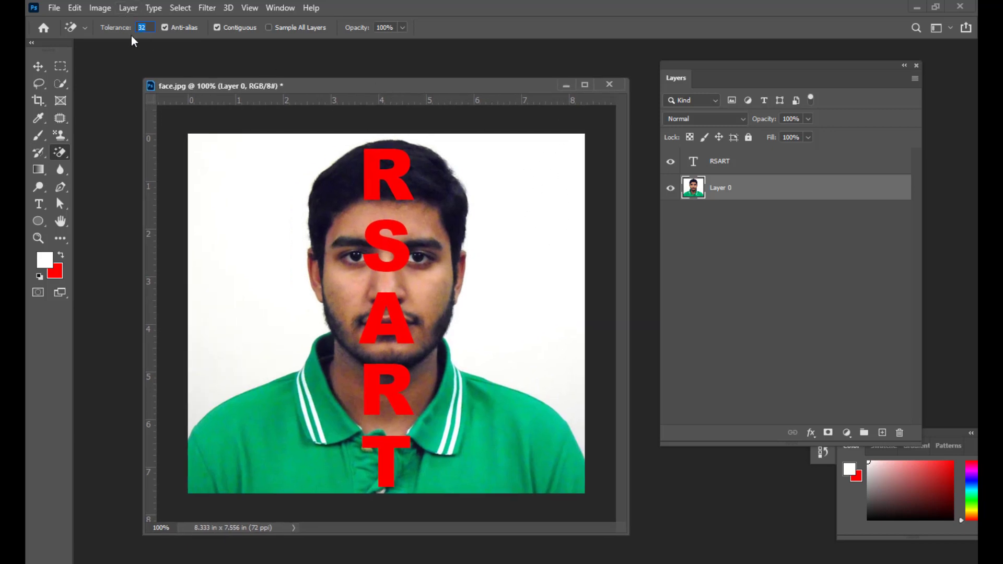
{"action": "left_click_drag", "start_coordinate": [249, 87], "coordinate": [239, 87]}
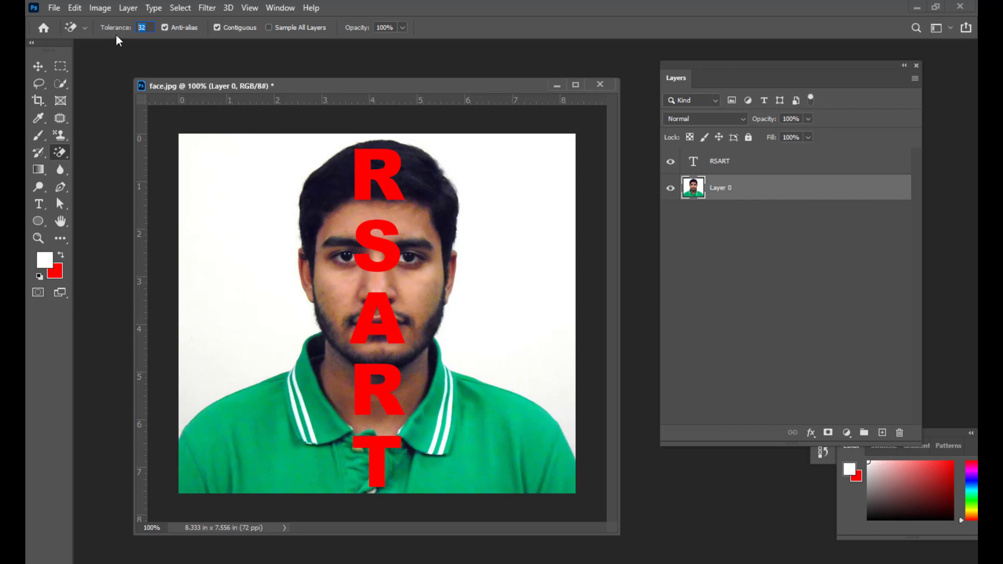
{"action": "left_click", "coordinate": [234, 186]}
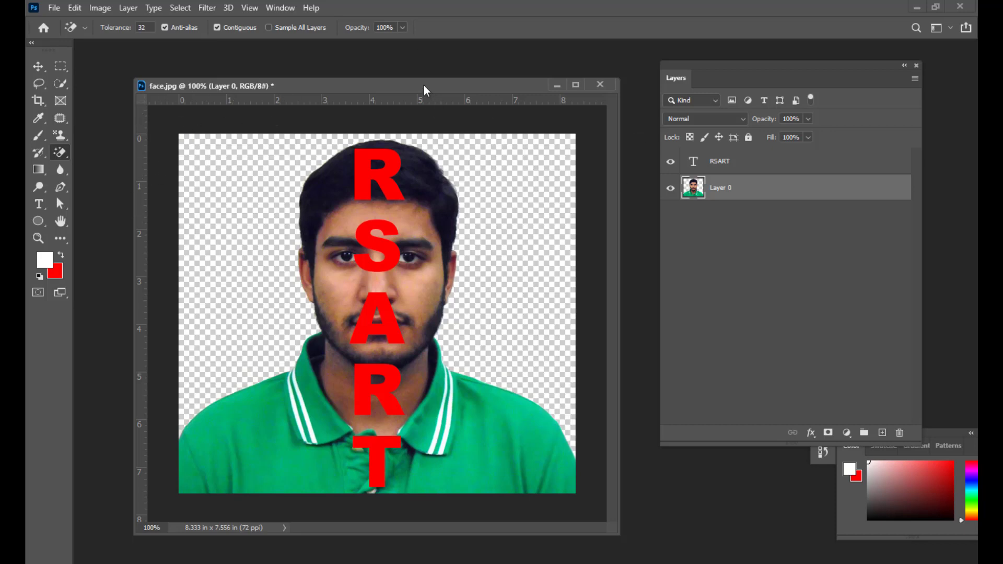
Step: Nudge the vertical RSART text slightly upward over the portrait with the Move tool
{"action": "left_click_drag", "start_coordinate": [424, 85], "coordinate": [419, 75]}
{"action": "key", "text": "v"}
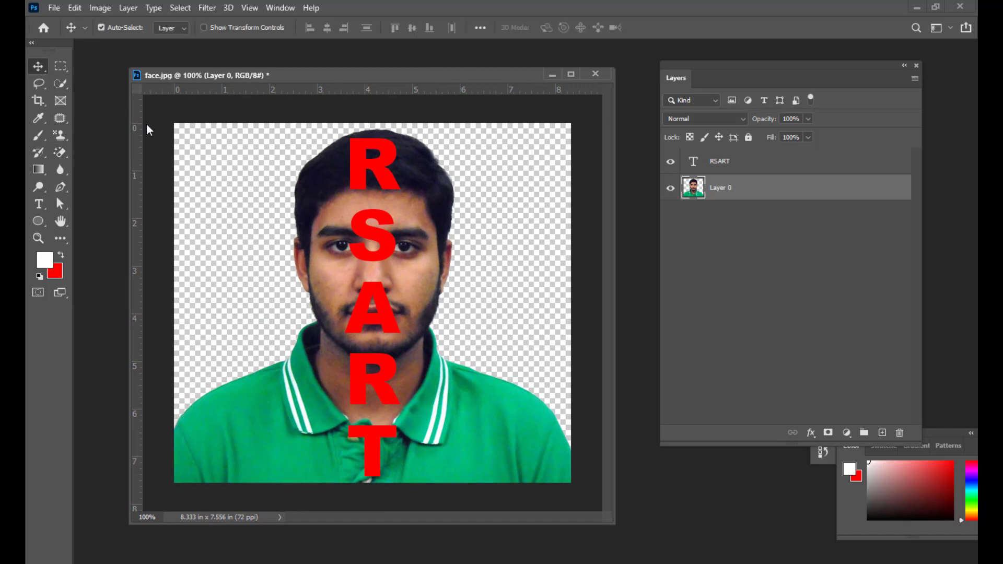
{"action": "left_click_drag", "start_coordinate": [356, 73], "coordinate": [359, 74]}
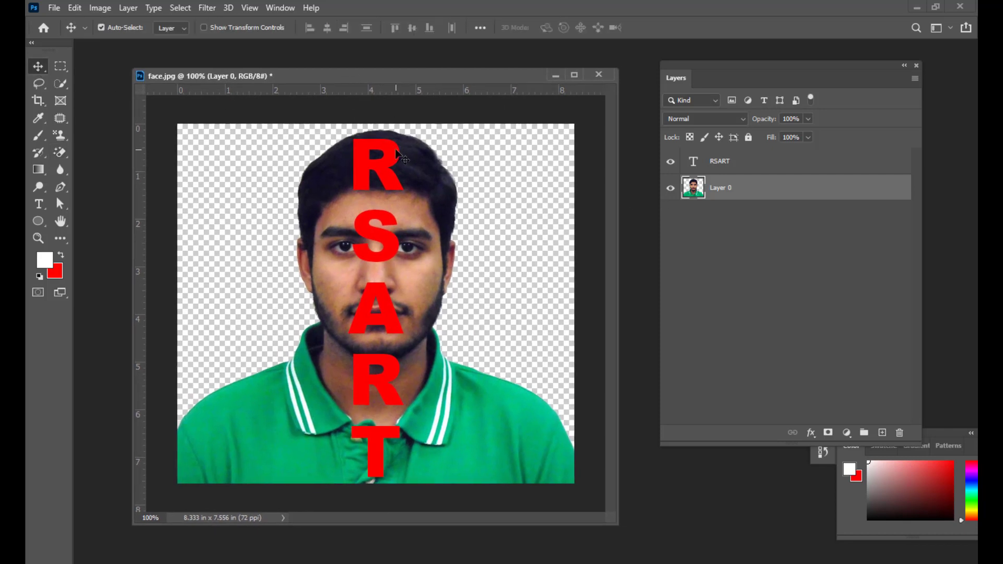
{"action": "left_click_drag", "start_coordinate": [399, 155], "coordinate": [399, 149]}
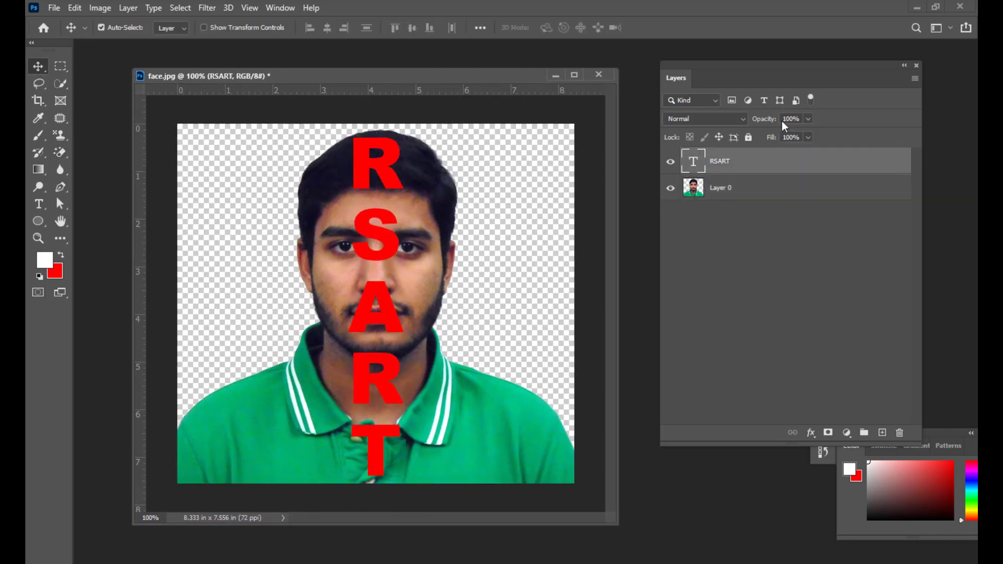
{"action": "left_click_drag", "start_coordinate": [686, 78], "coordinate": [688, 71]}
{"action": "left_click_drag", "start_coordinate": [387, 77], "coordinate": [394, 68]}
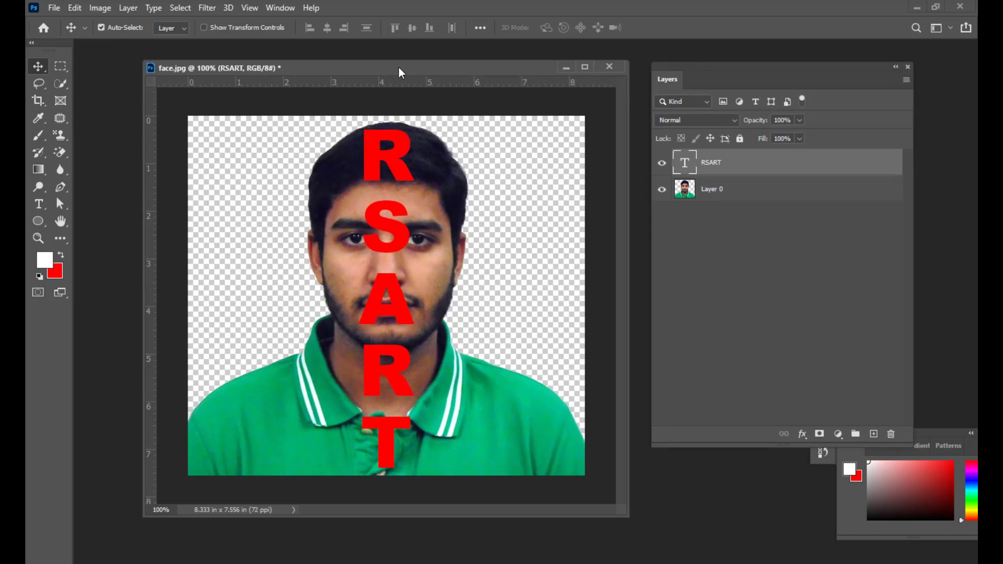
Step: Add a white layer mask to the portrait layer, Layer 0
{"action": "left_click", "coordinate": [767, 192]}
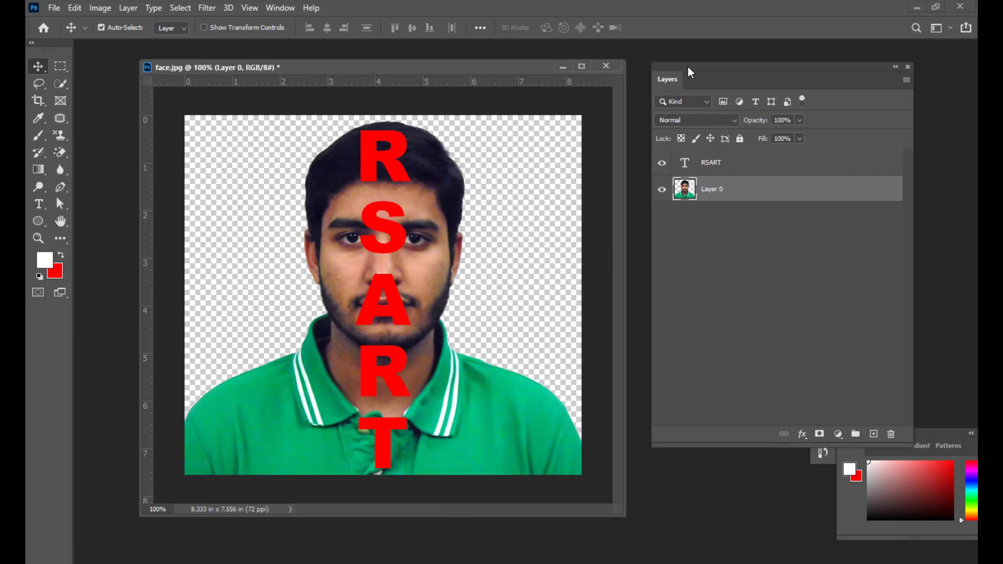
{"action": "left_click_drag", "start_coordinate": [692, 64], "coordinate": [688, 67]}
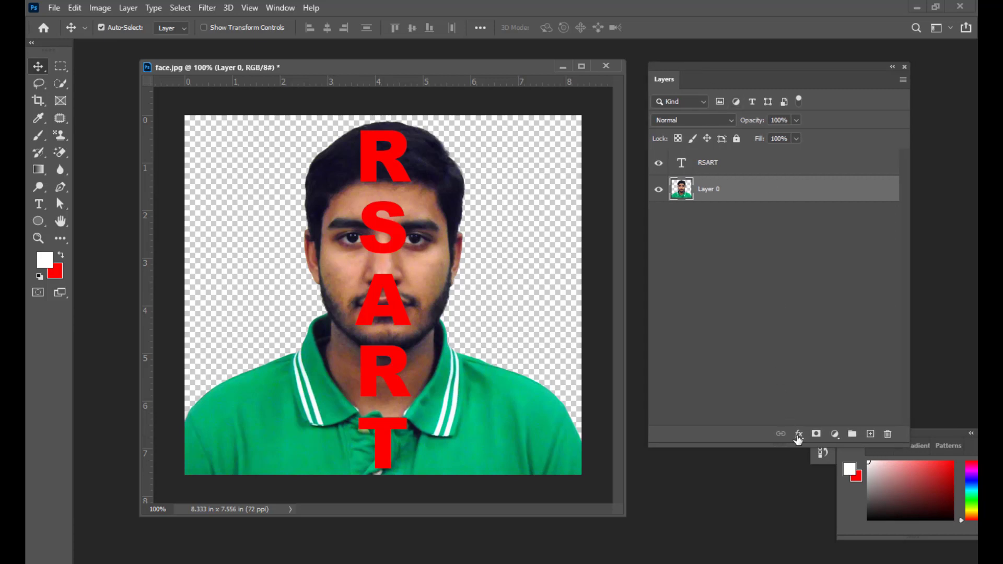
{"action": "left_click", "coordinate": [816, 434]}
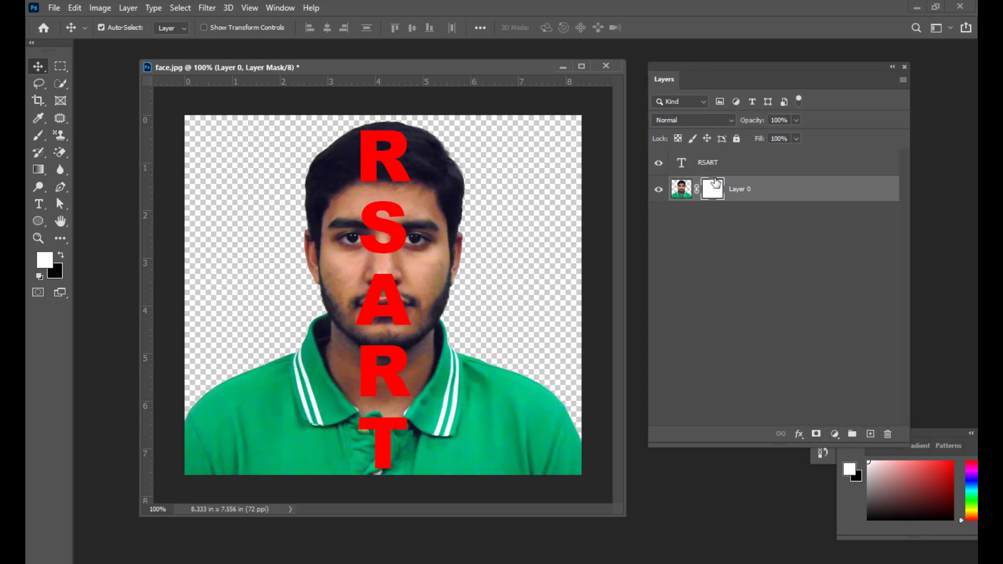
{"action": "left_click_drag", "start_coordinate": [669, 65], "coordinate": [674, 65]}
{"action": "left_click_drag", "start_coordinate": [316, 67], "coordinate": [324, 64]}
Step: Choose the Brush tool with the Hard Round preset from the General Brushes for painting on the layer mask
{"action": "left_click_drag", "start_coordinate": [37, 135], "coordinate": [81, 135]}
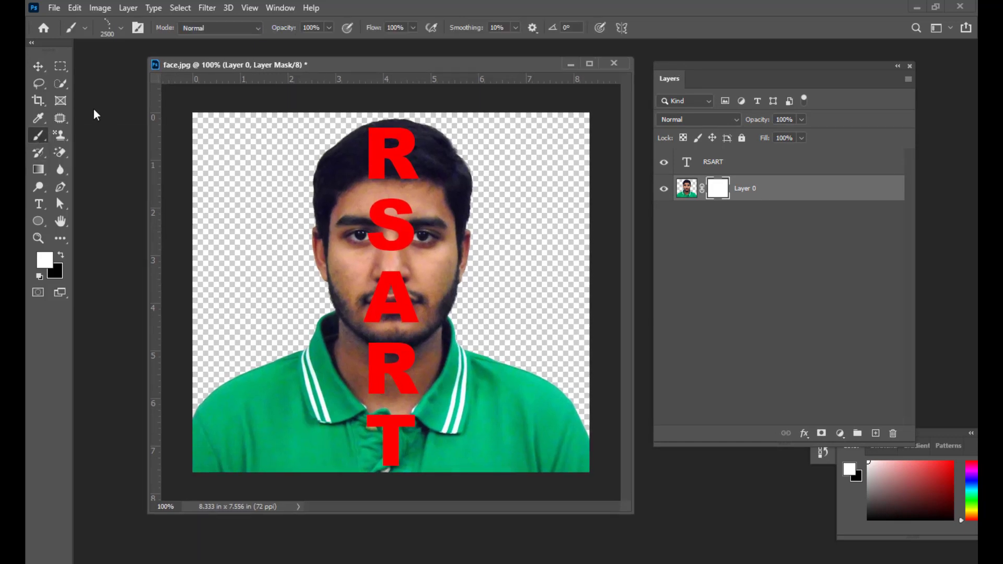
{"action": "left_click", "coordinate": [115, 29]}
{"action": "left_click_drag", "start_coordinate": [359, 405], "coordinate": [354, 157]}
{"action": "left_click", "coordinate": [263, 183]}
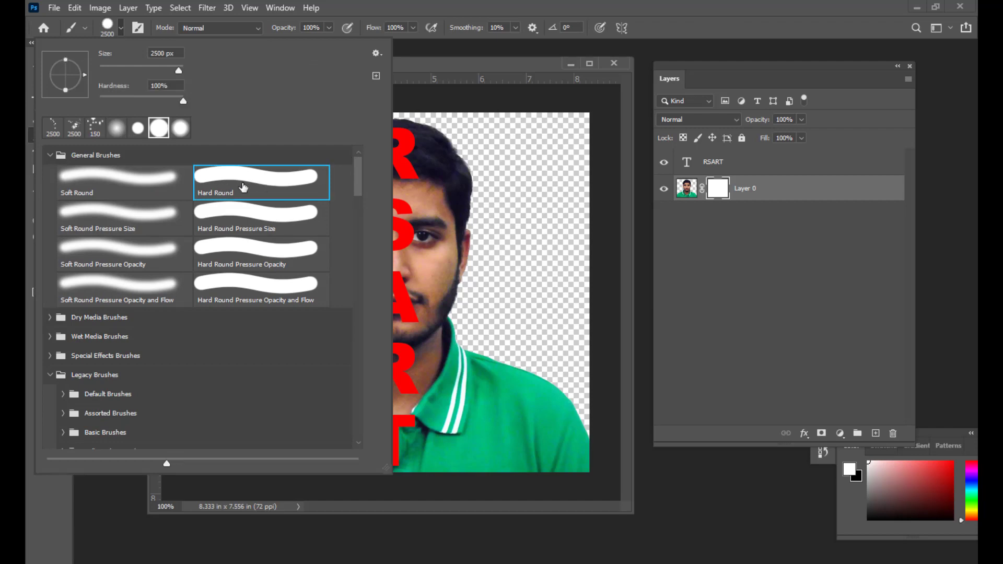
{"action": "left_click", "coordinate": [439, 65]}
{"action": "left_click_drag", "start_coordinate": [434, 63], "coordinate": [450, 69]}
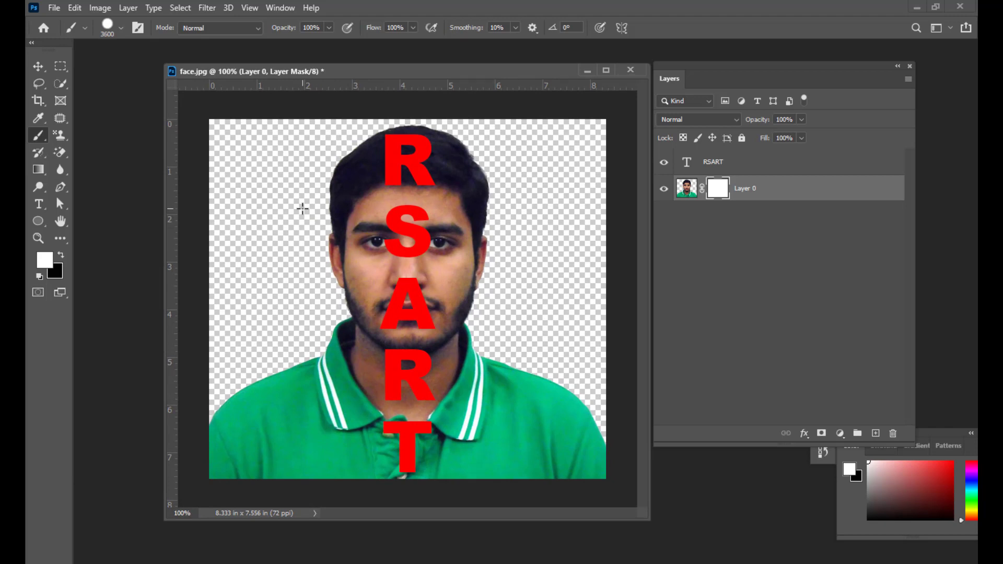
Step: Reduce the Hard Round brush to a size of 60 px
{"action": "key", "text": "bracketleft"}
{"action": "key", "text": "bracketleft"}
{"action": "key", "text": "bracketleft"}
{"action": "key", "text": "bracketleft"}
{"action": "key", "text": "bracketleft"}
{"action": "key", "text": "bracketleft"}
{"action": "key", "text": "bracketleft"}
{"action": "key", "text": "bracketleft"}
{"action": "key", "text": "bracketleft"}
{"action": "key", "text": "bracketleft"}
{"action": "key", "text": "bracketright"}
{"action": "key", "text": "bracketright"}
{"action": "key", "text": "bracketright"}
{"action": "key", "text": "bracketright"}
{"action": "key", "text": "bracketright"}
{"action": "key", "text": "bracketright"}
{"action": "key", "text": "bracketright"}
{"action": "key", "text": "bracketright"}
{"action": "key", "text": "bracketright"}
{"action": "key", "text": "bracketright"}
{"action": "key", "text": "bracketright"}
{"action": "key", "text": "bracketright"}
{"action": "key", "text": "bracketright"}
{"action": "key", "text": "bracketright"}
{"action": "key", "text": "bracketright"}
{"action": "key", "text": "bracketright"}
{"action": "key", "text": "bracketright"}
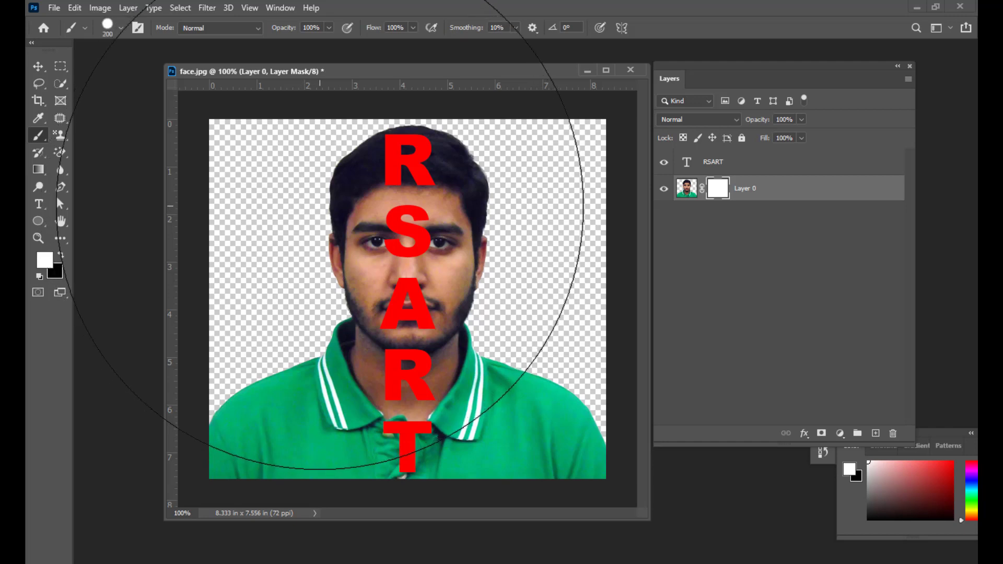
{"action": "key", "text": "bracketleft"}
{"action": "key", "text": "bracketleft"}
{"action": "key", "text": "bracketleft"}
{"action": "key", "text": "bracketleft"}
{"action": "key", "text": "bracketleft"}
{"action": "key", "text": "bracketleft"}
{"action": "key", "text": "bracketleft"}
{"action": "key", "text": "bracketleft"}
{"action": "key", "text": "bracketleft"}
{"action": "key", "text": "bracketleft"}
{"action": "key", "text": "bracketleft"}
{"action": "key", "text": "bracketleft"}
{"action": "key", "text": "bracketleft"}
{"action": "key", "text": "bracketleft"}
{"action": "key", "text": "bracketleft"}
{"action": "key", "text": "bracketleft"}
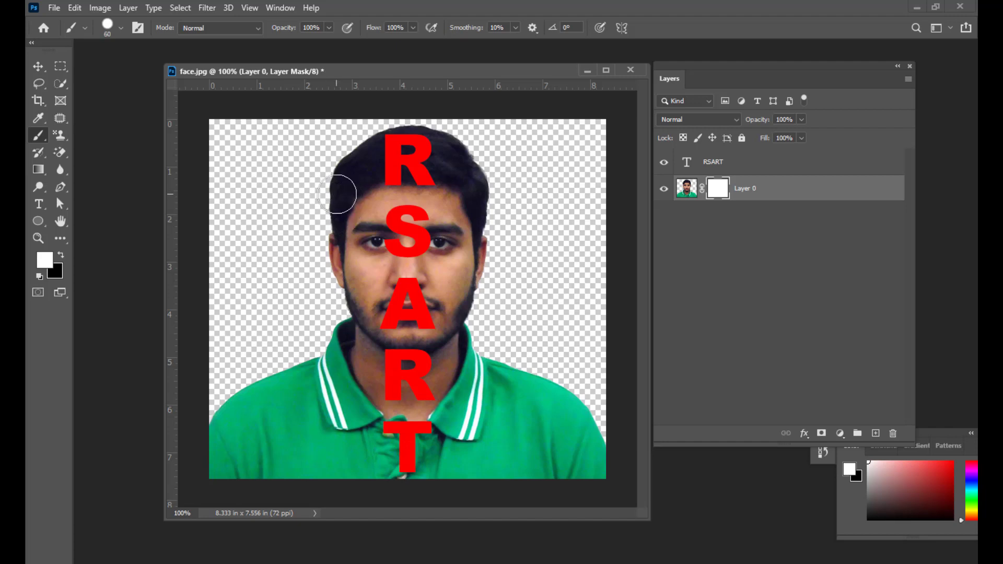
Step: Paint black with a 45-pixel brush on Layer 0's mask to hide the left half of the head, neck and collar
{"action": "key", "text": "bracketright"}
{"action": "key", "text": "bracketleft"}
{"action": "key", "text": "bracketleft"}
{"action": "key", "text": "bracketleft"}
{"action": "key", "text": "bracketleft"}
{"action": "key", "text": "bracketright"}
{"action": "left_click", "coordinate": [62, 255]}
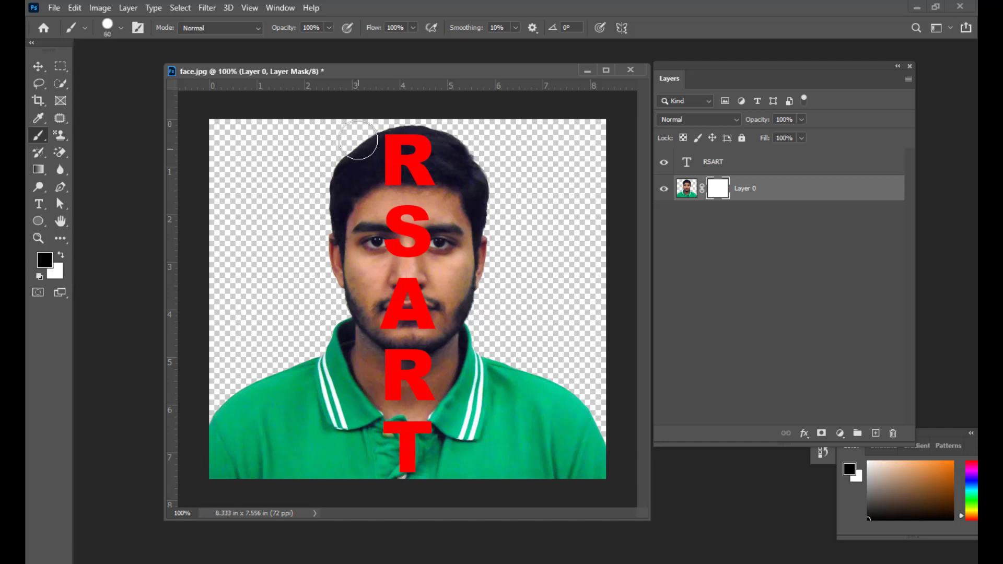
{"action": "key", "text": "bracketright"}
{"action": "key", "text": "bracketright"}
{"action": "left_click_drag", "start_coordinate": [390, 128], "coordinate": [389, 476]}
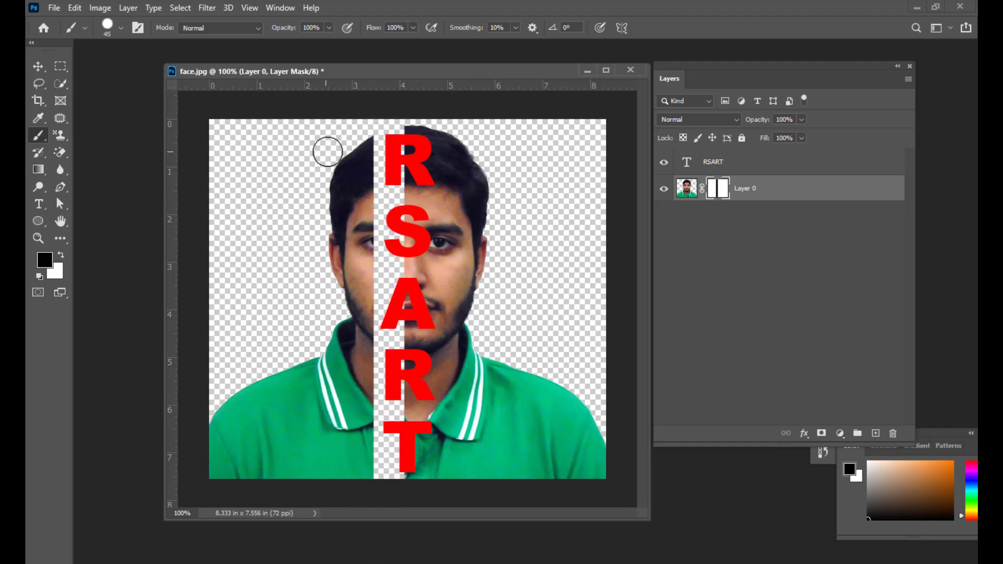
{"action": "left_click_drag", "start_coordinate": [357, 128], "coordinate": [357, 477]}
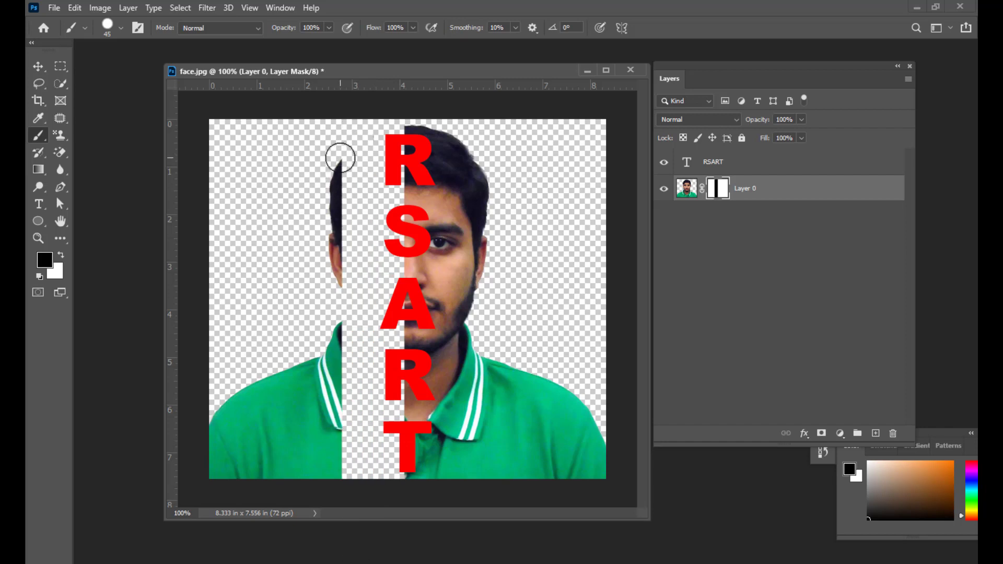
{"action": "left_click_drag", "start_coordinate": [340, 174], "coordinate": [337, 472]}
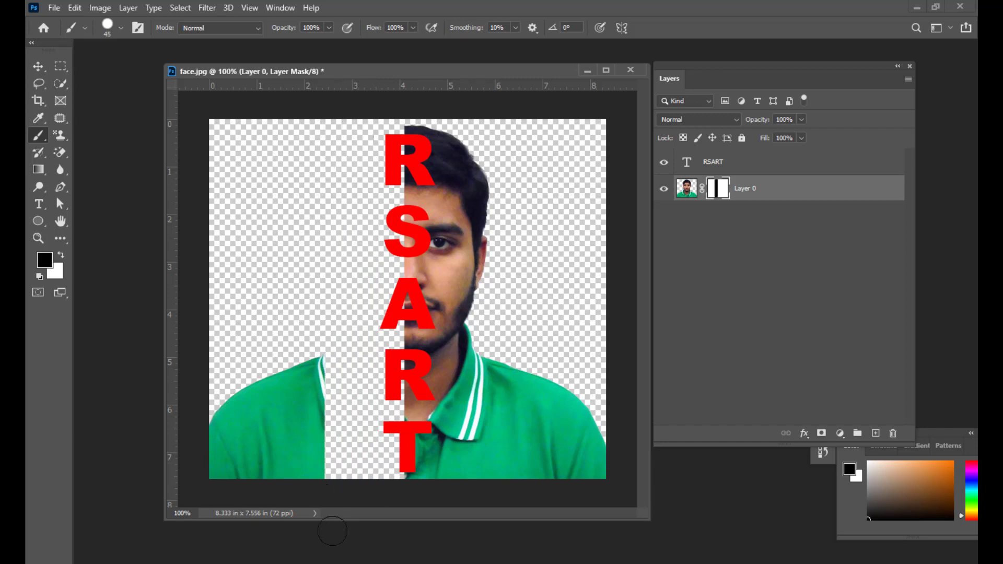
Step: Paint out the remaining left shoulder of the green shirt on Layer 0's mask
{"action": "left_click_drag", "start_coordinate": [320, 311], "coordinate": [311, 477]}
{"action": "mouse_move", "coordinate": [287, 427]}
{"action": "left_mouse_down"}
{"action": "mouse_move", "coordinate": [282, 362]}
{"action": "mouse_move", "coordinate": [277, 477]}
{"action": "left_mouse_up"}
{"action": "mouse_move", "coordinate": [249, 323]}
{"action": "left_mouse_down"}
{"action": "mouse_move", "coordinate": [231, 412]}
{"action": "mouse_move", "coordinate": [226, 549]}
{"action": "left_mouse_up"}
{"action": "left_click_drag", "start_coordinate": [225, 311], "coordinate": [206, 540]}
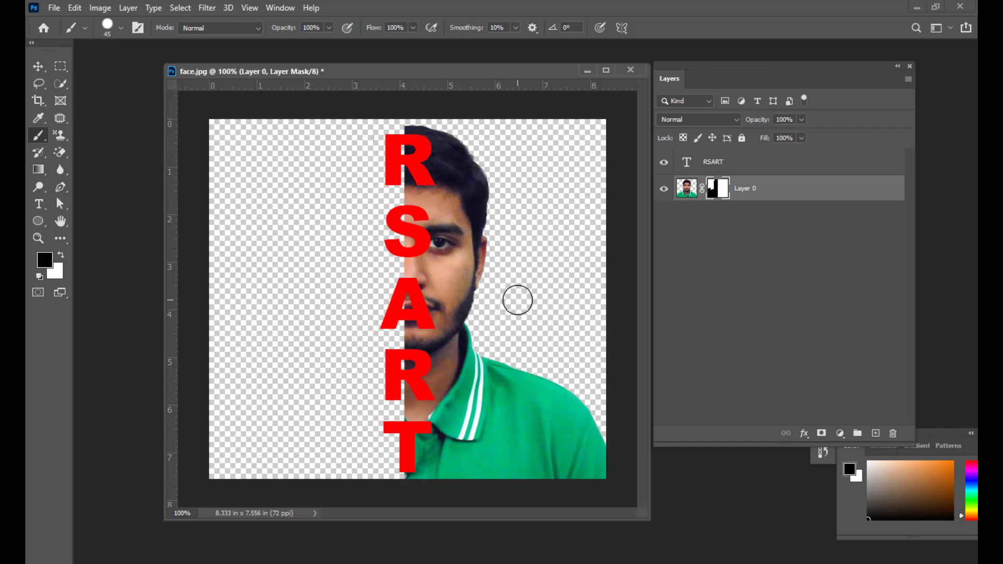
Step: Load the letter shapes of the RSART text layer as a selection
{"action": "left_click", "coordinate": [788, 162]}
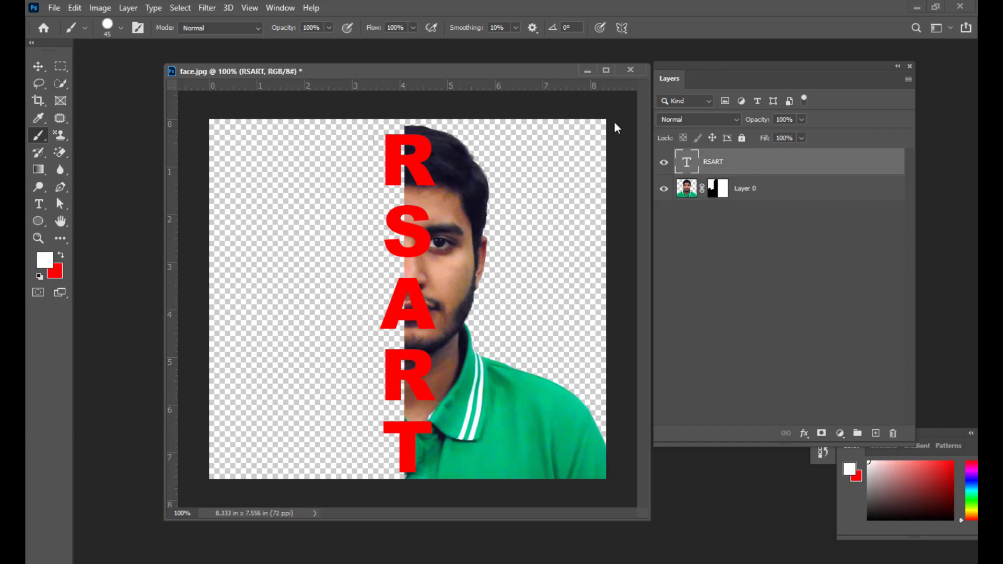
{"action": "left_click_drag", "start_coordinate": [430, 72], "coordinate": [396, 79]}
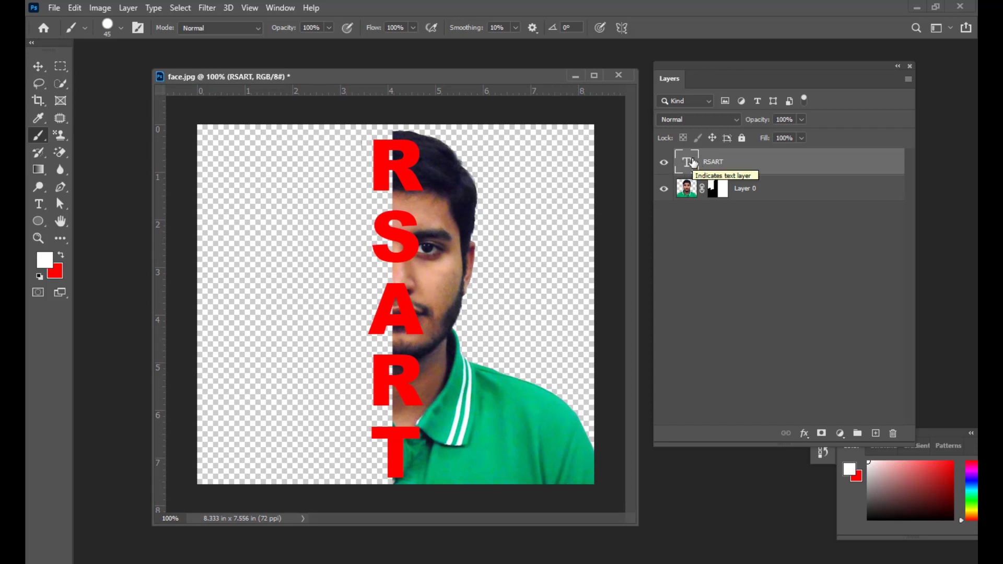
{"action": "left_click_drag", "start_coordinate": [485, 74], "coordinate": [481, 68]}
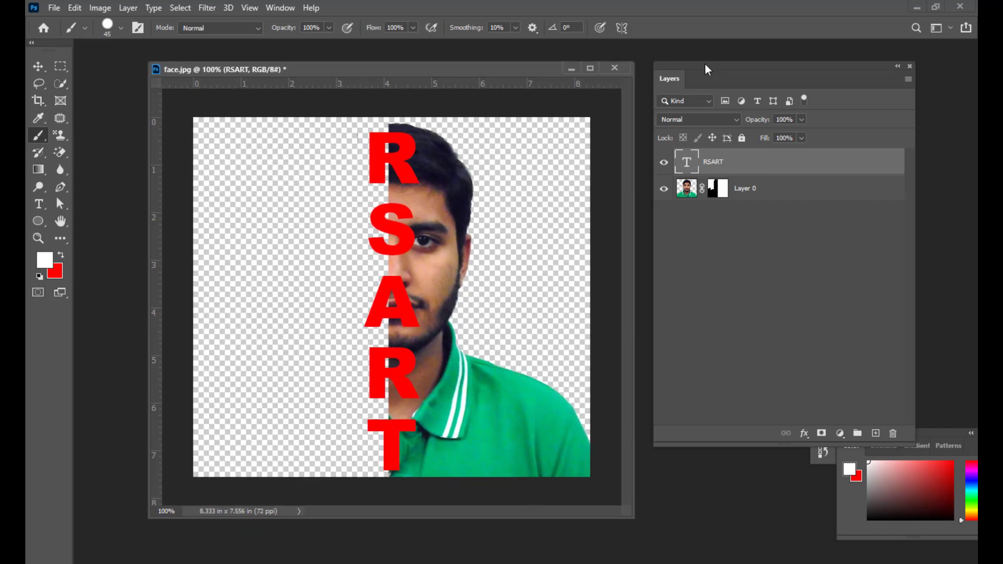
{"action": "left_click_drag", "start_coordinate": [707, 63], "coordinate": [710, 62]}
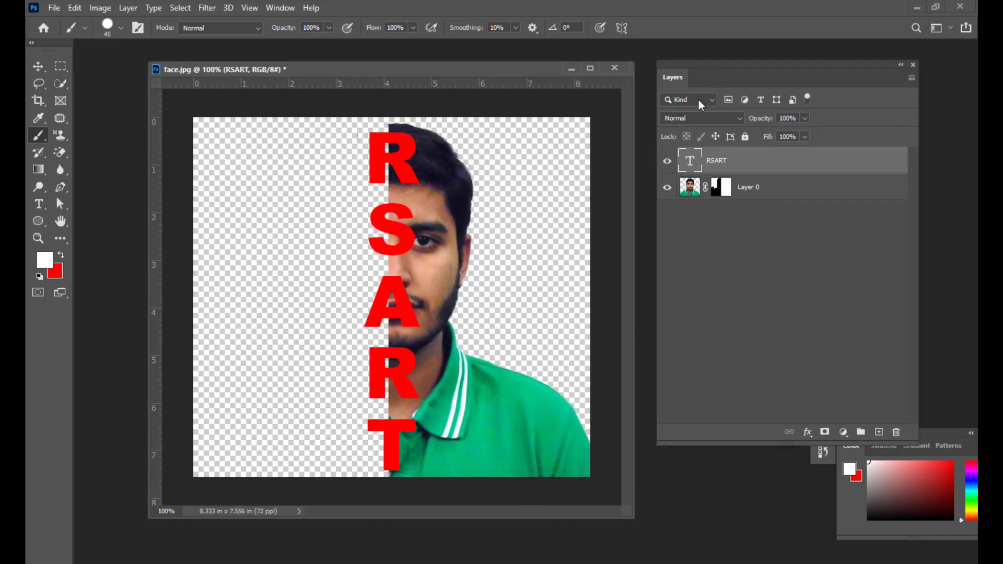
{"action": "left_click", "coordinate": [690, 161], "text": "ctrl"}
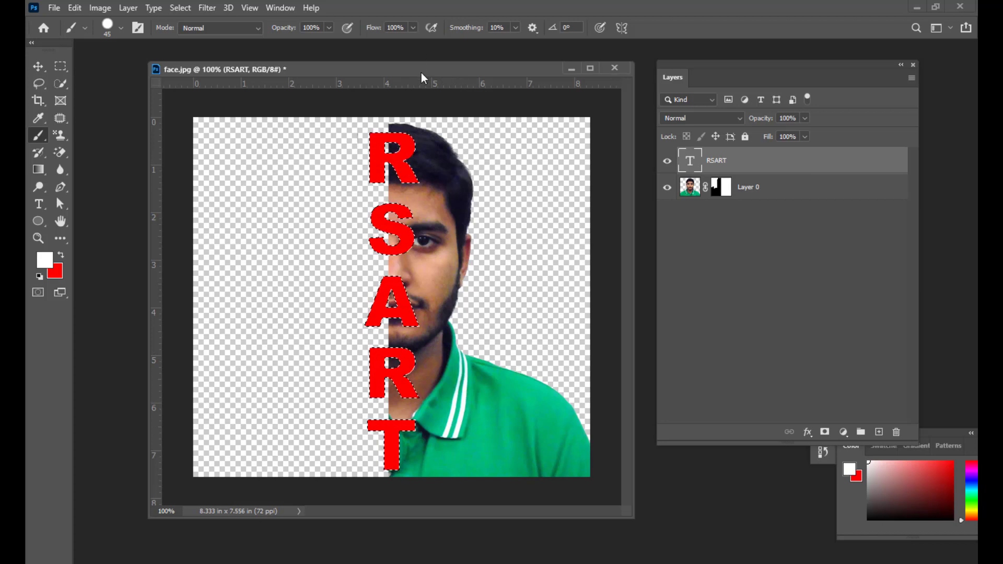
Step: Expand the letter selection by 7 pixels
{"action": "left_click_drag", "start_coordinate": [419, 74], "coordinate": [393, 73]}
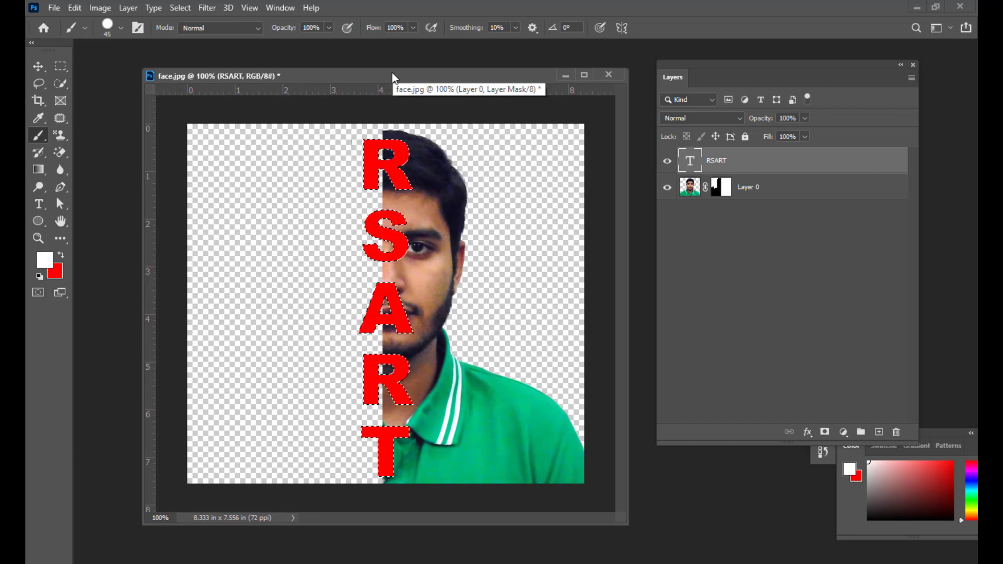
{"action": "left_click_drag", "start_coordinate": [393, 73], "coordinate": [387, 75]}
{"action": "left_click", "coordinate": [186, 9]}
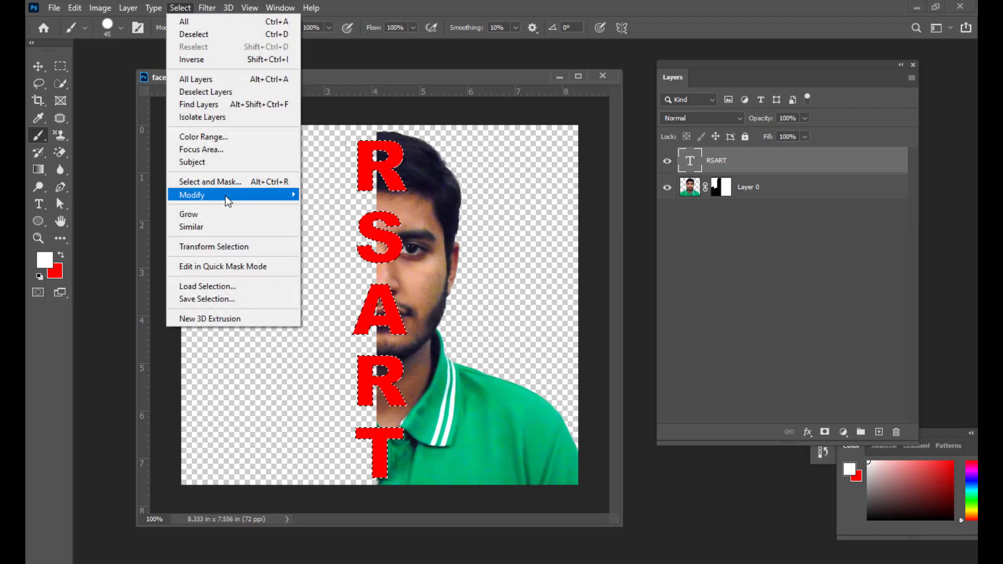
{"action": "mouse_move", "coordinate": [232, 197]}
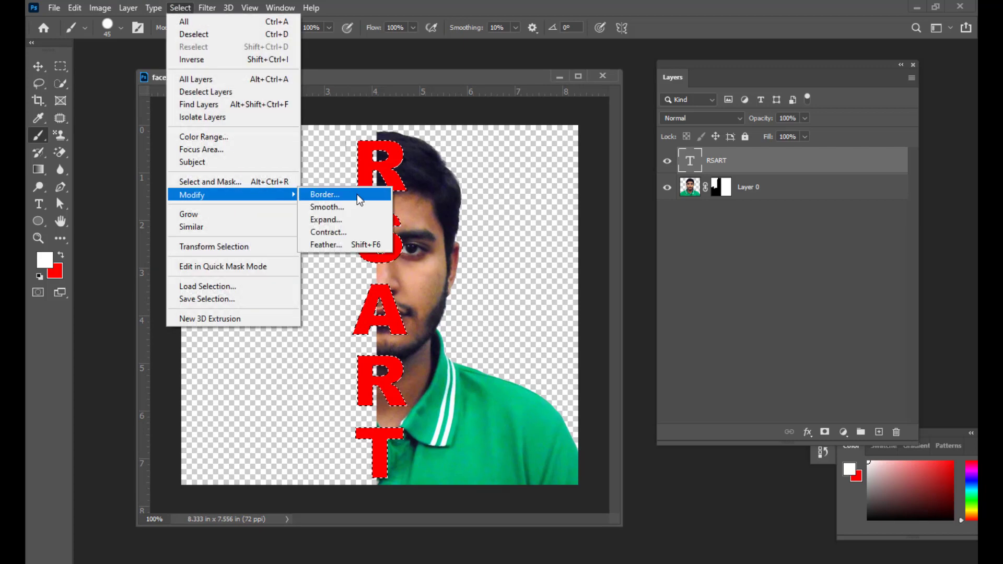
{"action": "left_click", "coordinate": [349, 221]}
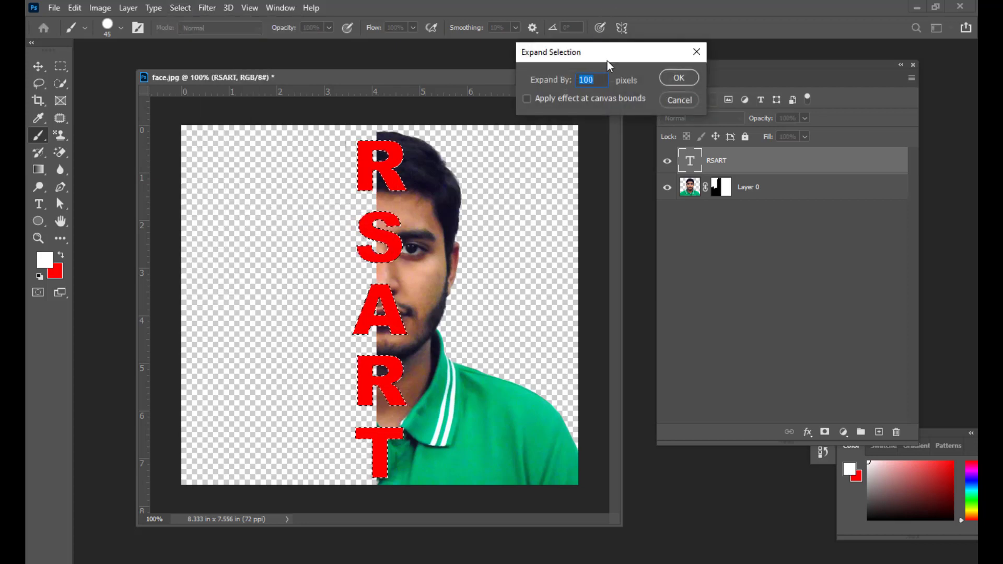
{"action": "left_click", "coordinate": [614, 108]}
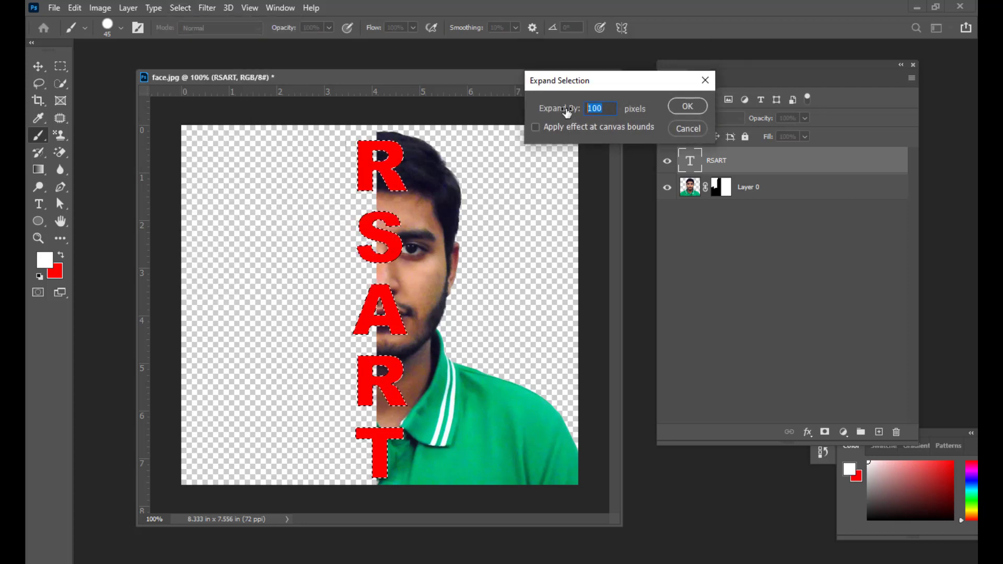
{"action": "type", "text": "7"}
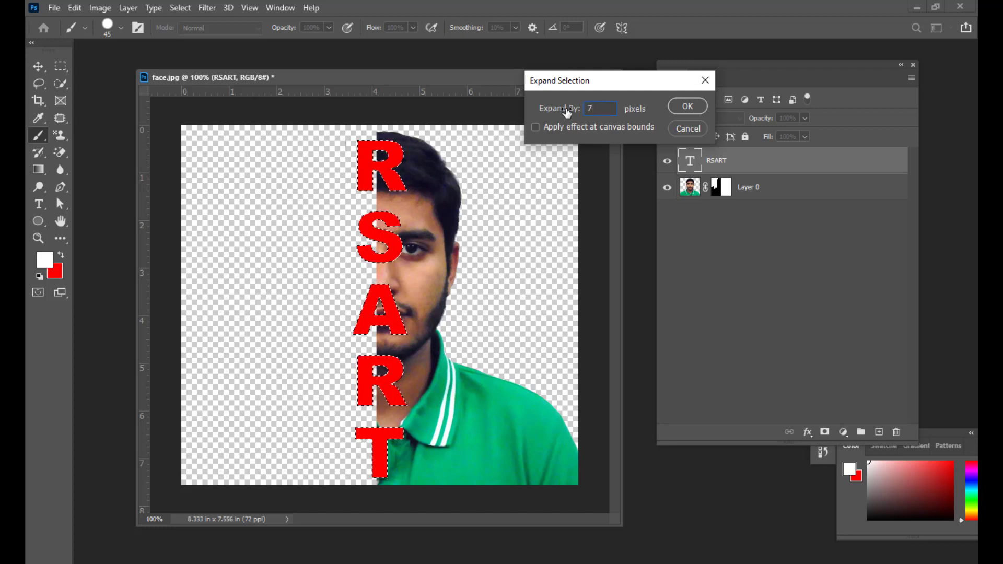
{"action": "left_click_drag", "start_coordinate": [603, 88], "coordinate": [588, 97]}
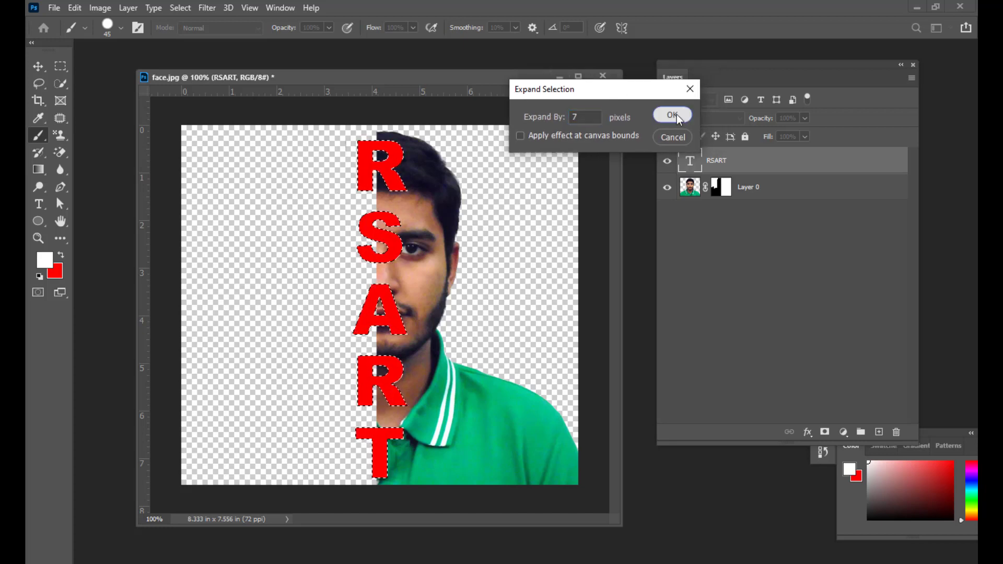
{"action": "left_click", "coordinate": [673, 114]}
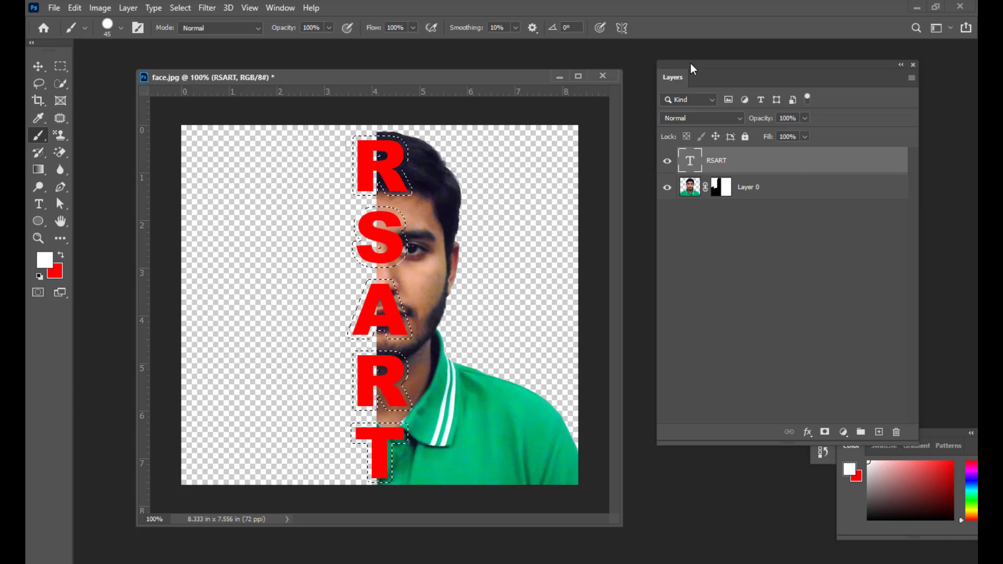
Step: Paint black on Layer 0's mask inside the expanded letter selection to cut a gap around the letters, and deselect
{"action": "left_click_drag", "start_coordinate": [691, 62], "coordinate": [679, 67]}
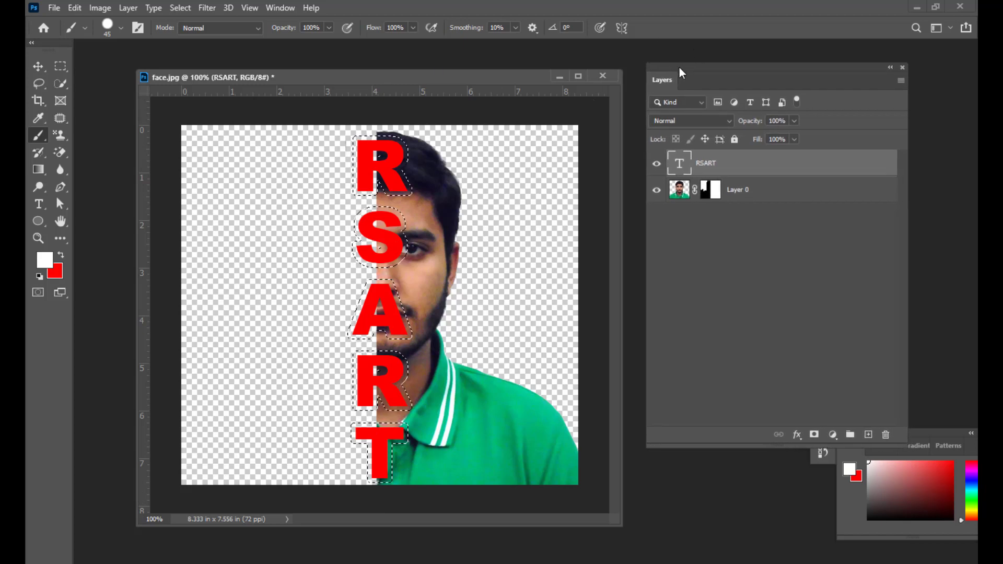
{"action": "left_click", "coordinate": [712, 191]}
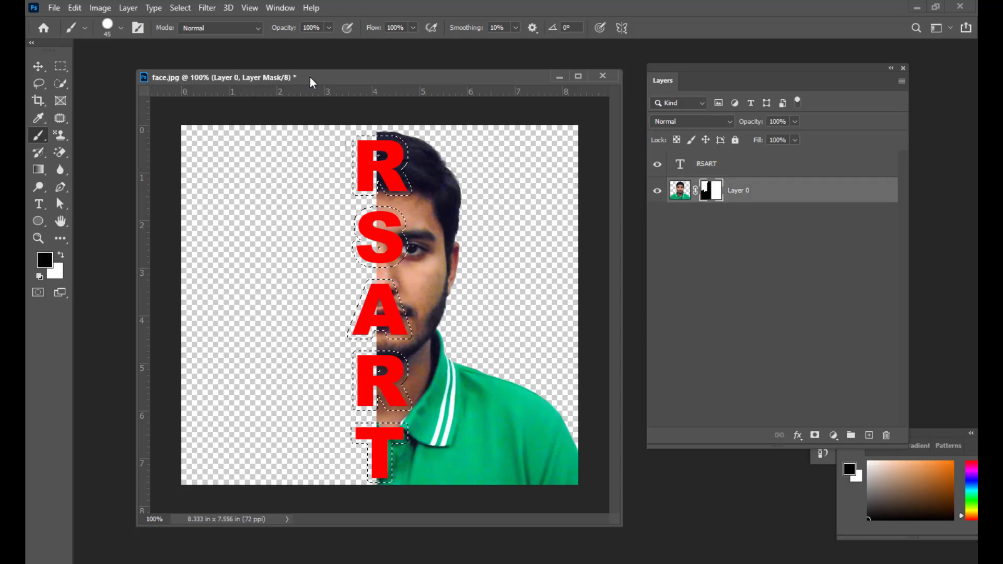
{"action": "left_click_drag", "start_coordinate": [283, 78], "coordinate": [286, 77]}
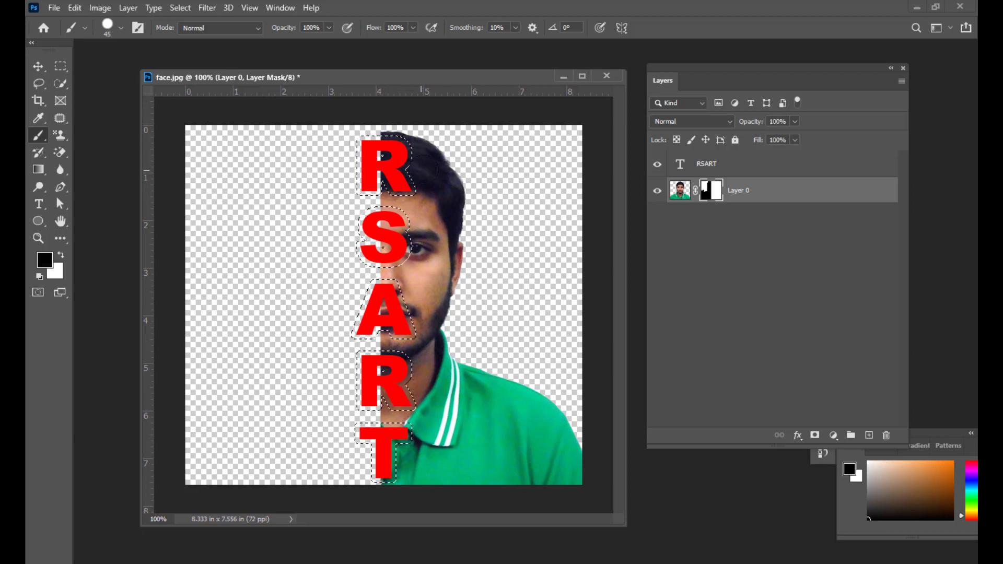
{"action": "left_click_drag", "start_coordinate": [406, 83], "coordinate": [401, 85]}
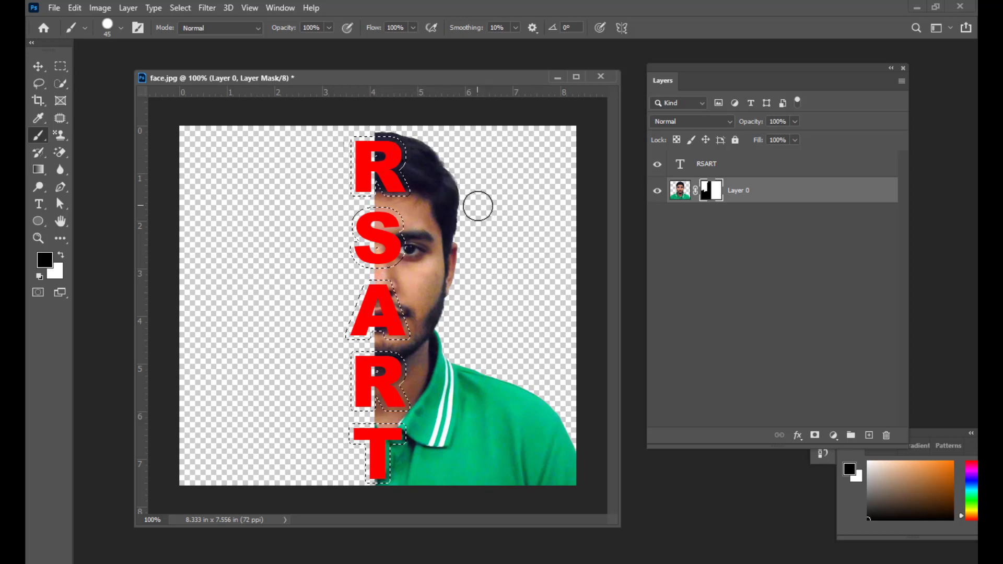
{"action": "right_click", "coordinate": [39, 136]}
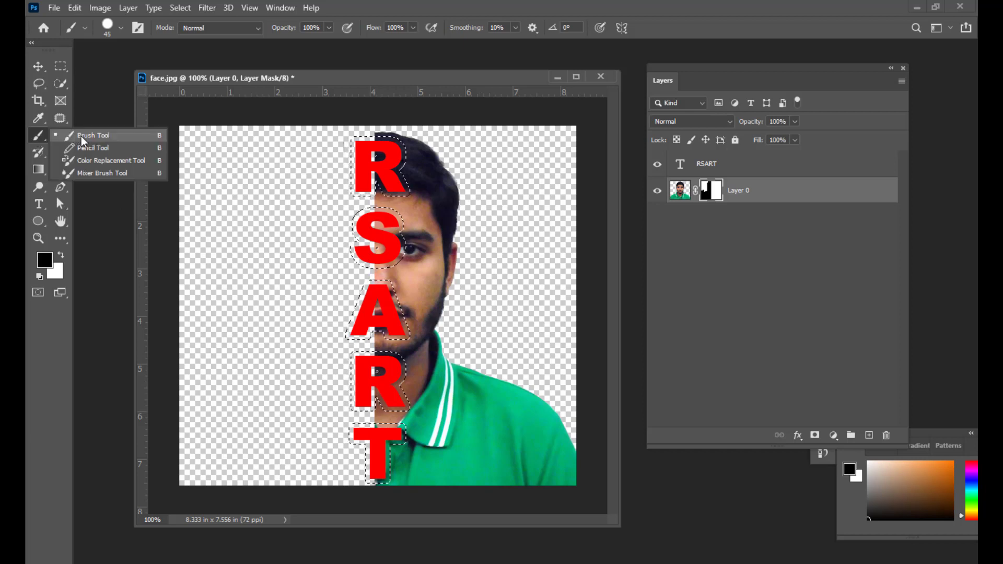
{"action": "left_click", "coordinate": [81, 136]}
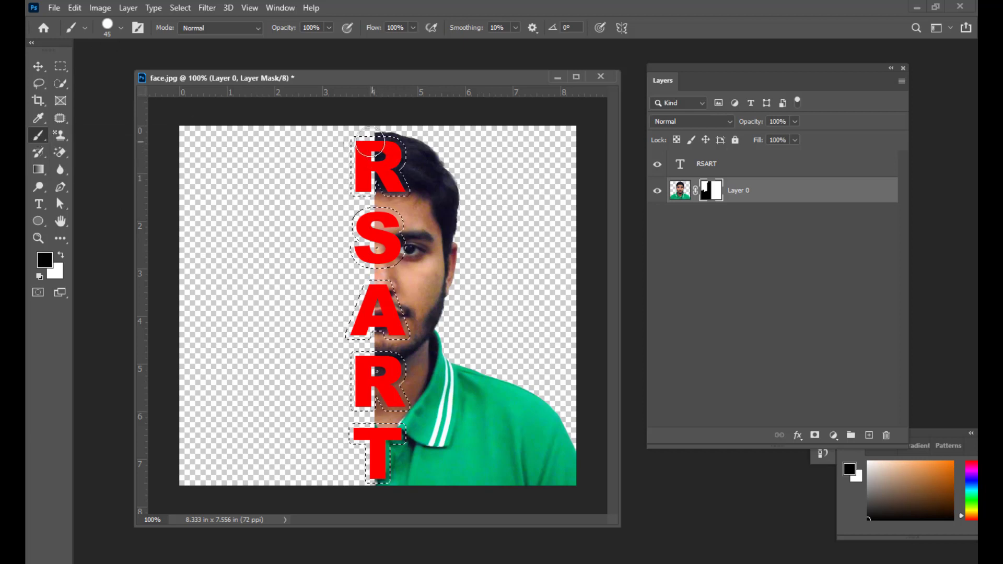
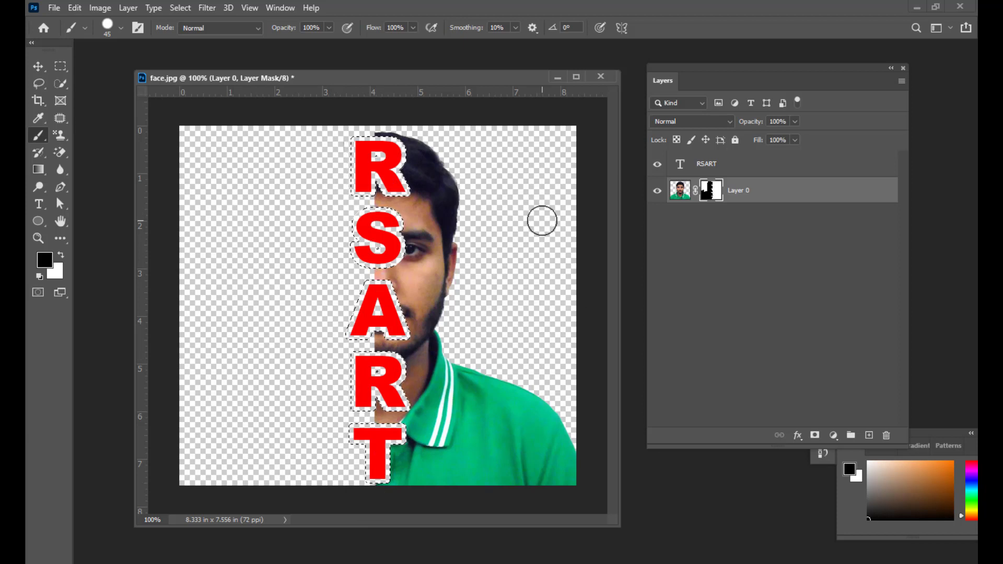
{"action": "key", "text": "ctrl+d"}
Step: Duplicate Layer 0 and delete the layer mask from the copy
{"action": "left_click_drag", "start_coordinate": [410, 78], "coordinate": [406, 83]}
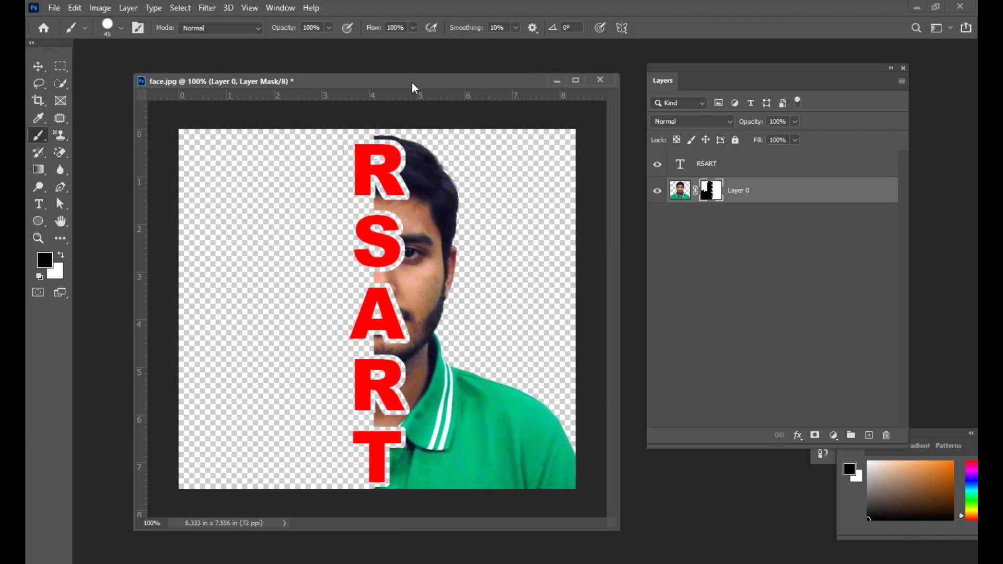
{"action": "left_click_drag", "start_coordinate": [743, 70], "coordinate": [738, 70]}
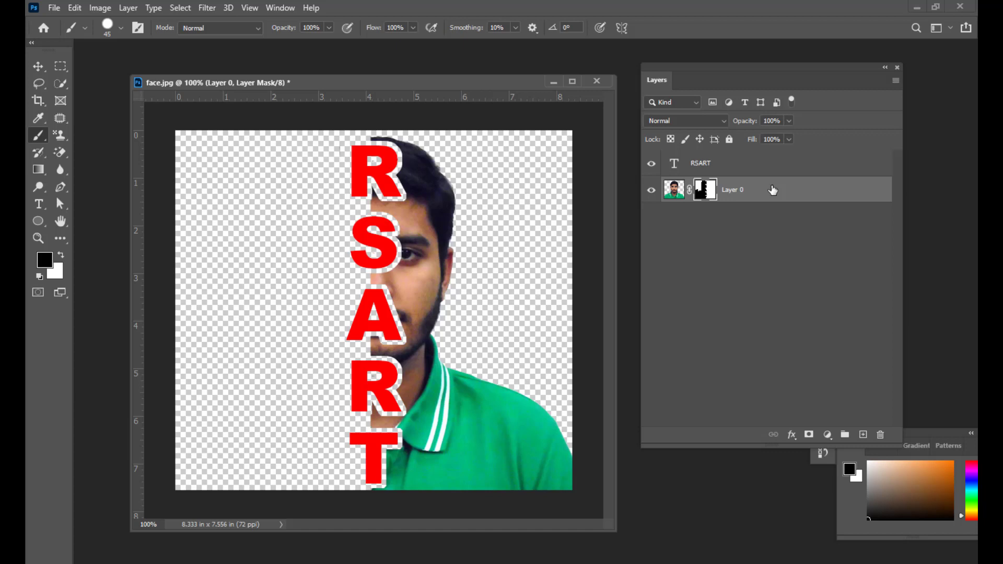
{"action": "key", "text": "ctrl+j"}
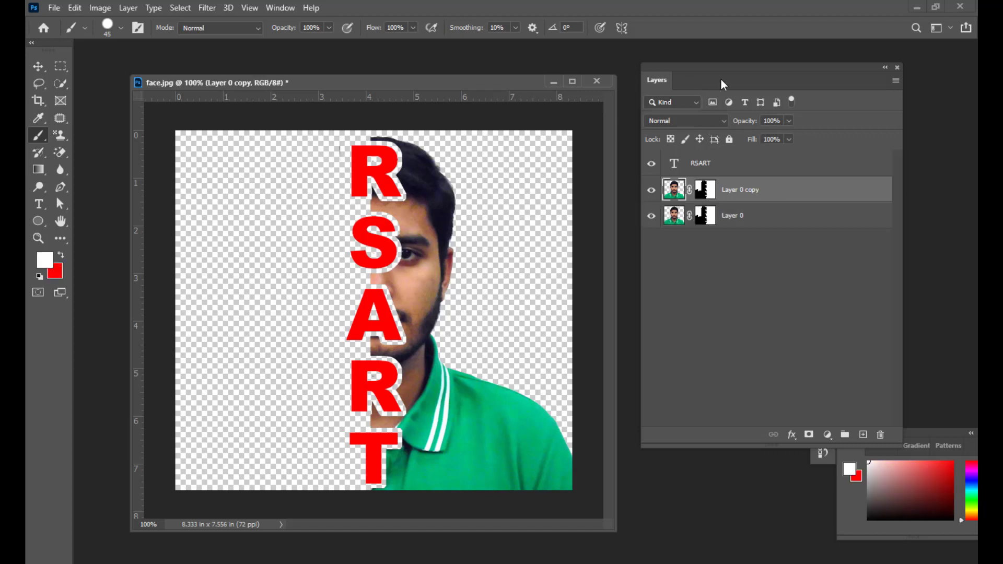
{"action": "left_click_drag", "start_coordinate": [701, 67], "coordinate": [700, 66]}
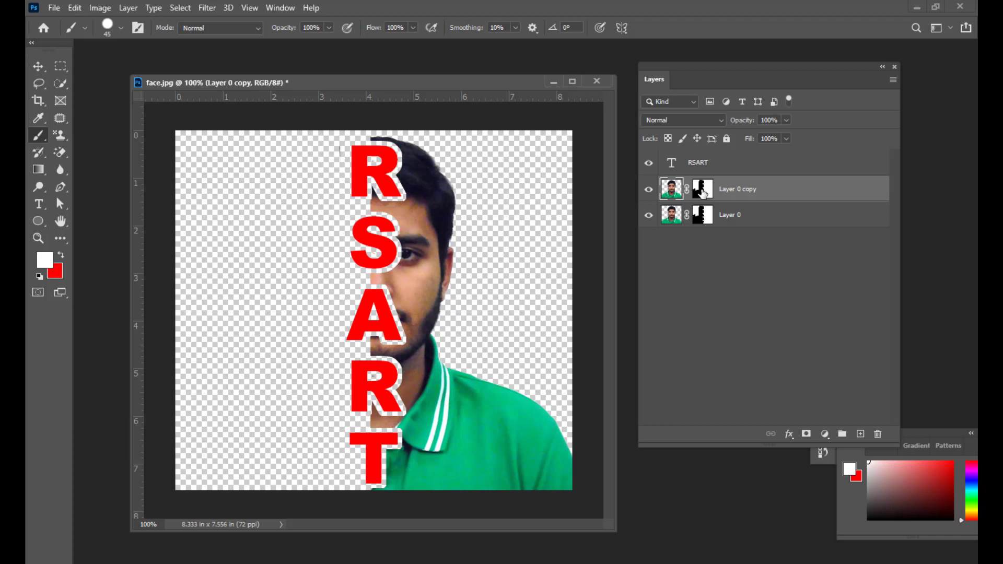
{"action": "left_click_drag", "start_coordinate": [712, 67], "coordinate": [706, 68]}
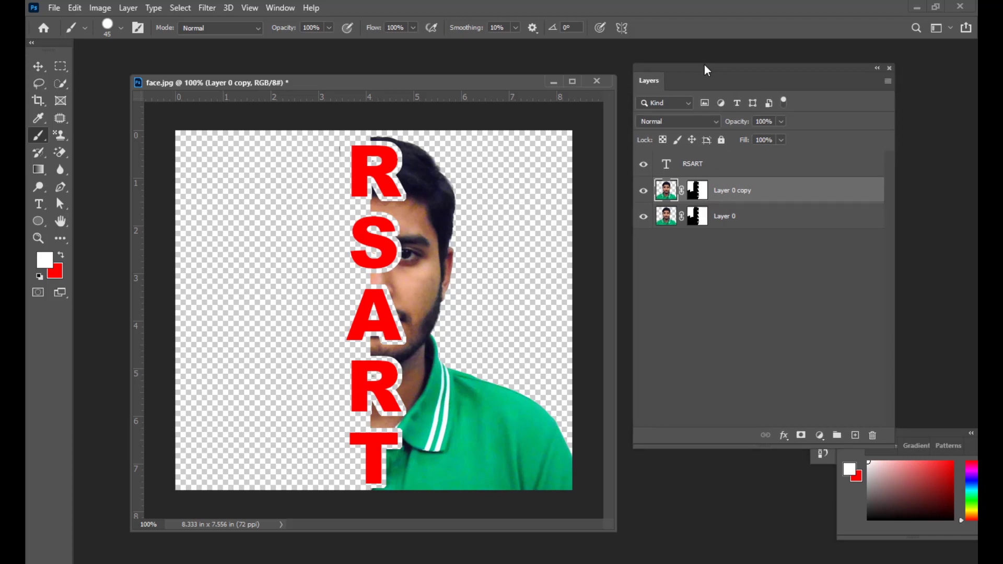
{"action": "left_click", "coordinate": [702, 194]}
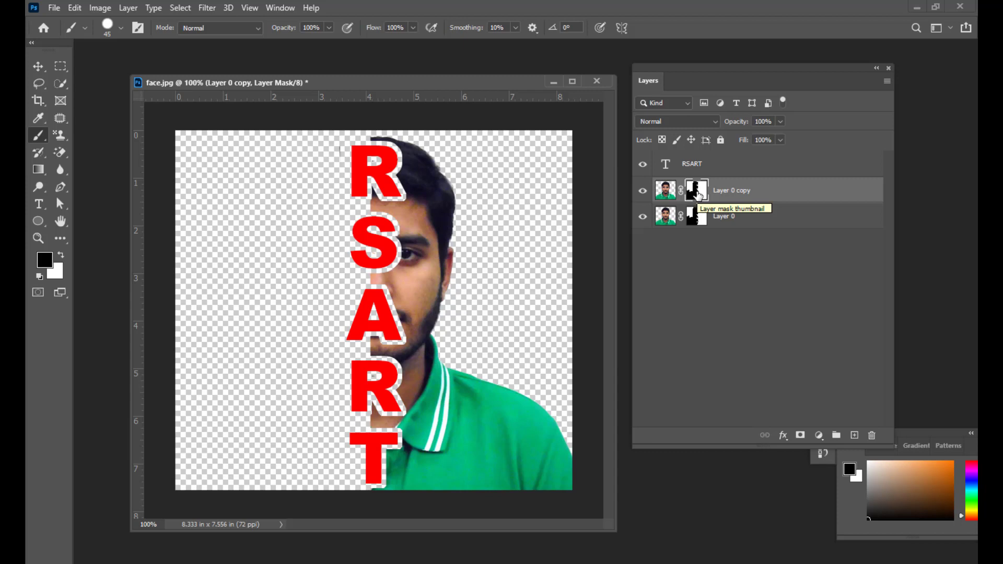
{"action": "right_click", "coordinate": [699, 195]}
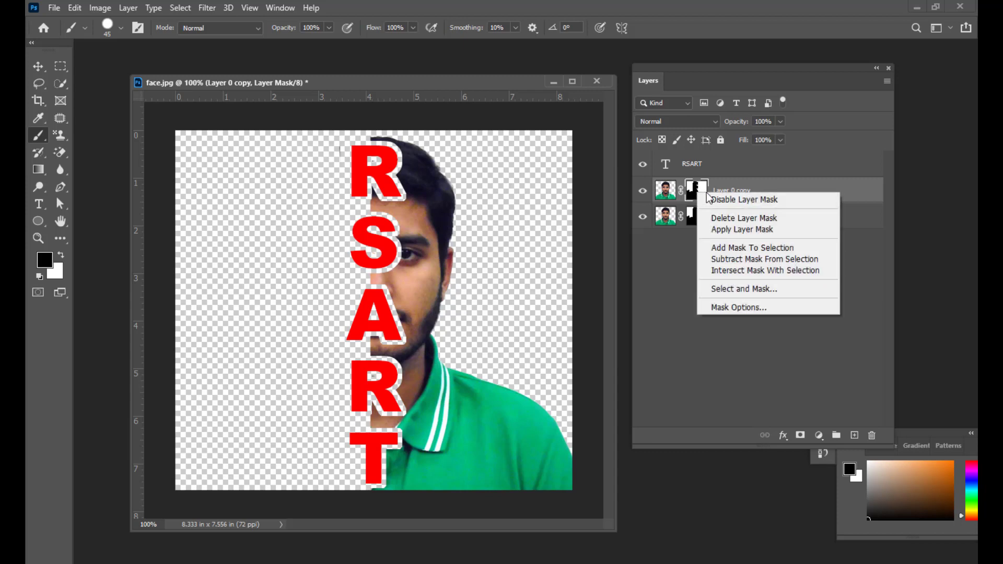
{"action": "left_click", "coordinate": [765, 218]}
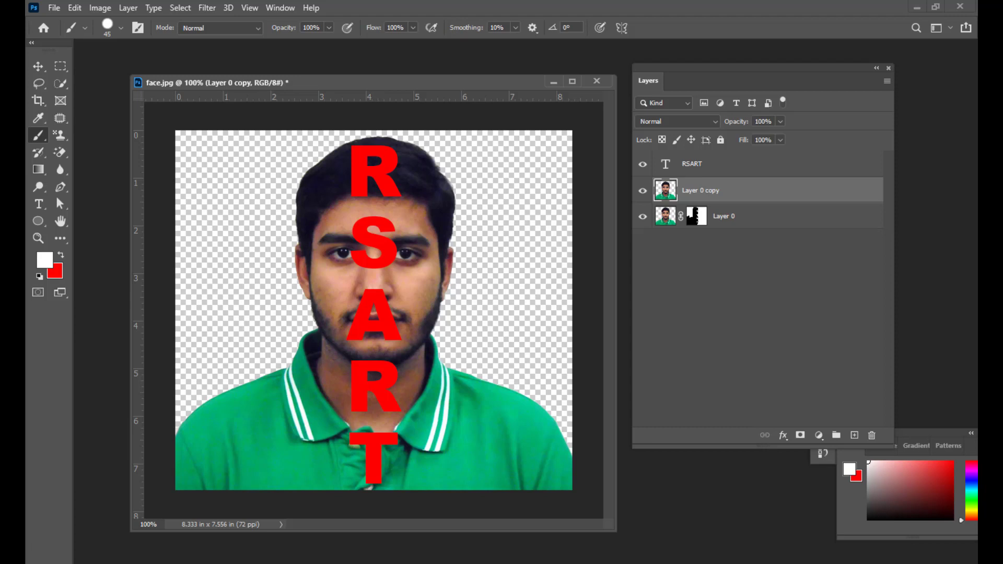
{"action": "left_click_drag", "start_coordinate": [651, 68], "coordinate": [640, 67]}
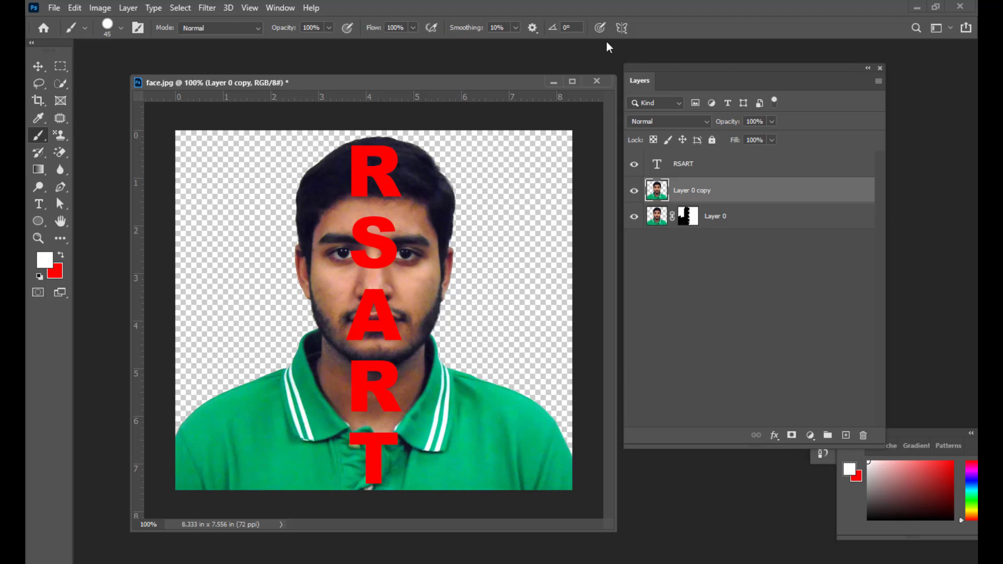
{"action": "left_click_drag", "start_coordinate": [656, 67], "coordinate": [665, 68]}
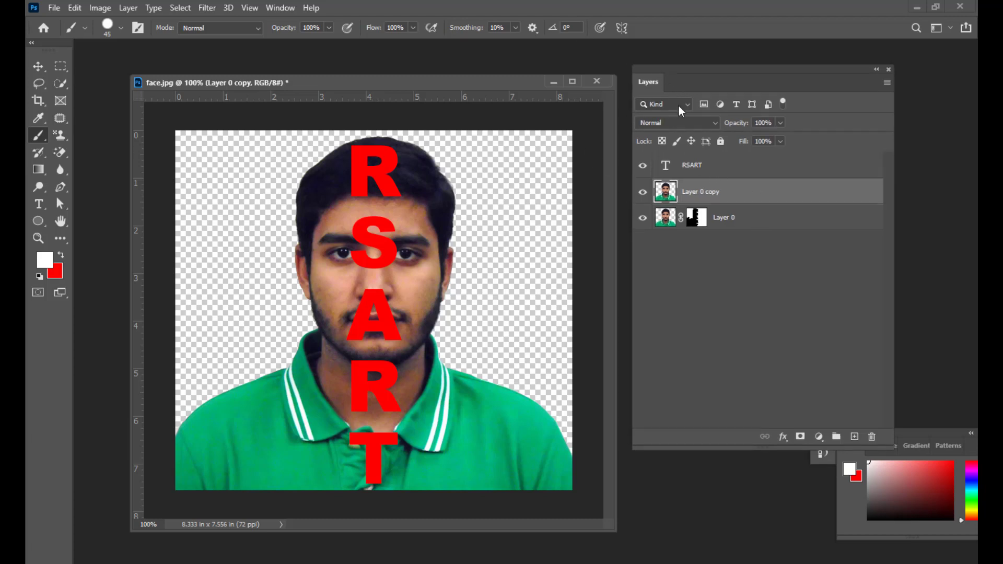
Step: Load the RSART text layer's letter shapes as a selection and add a layer mask from it to that layer
{"action": "left_click", "coordinate": [661, 151]}
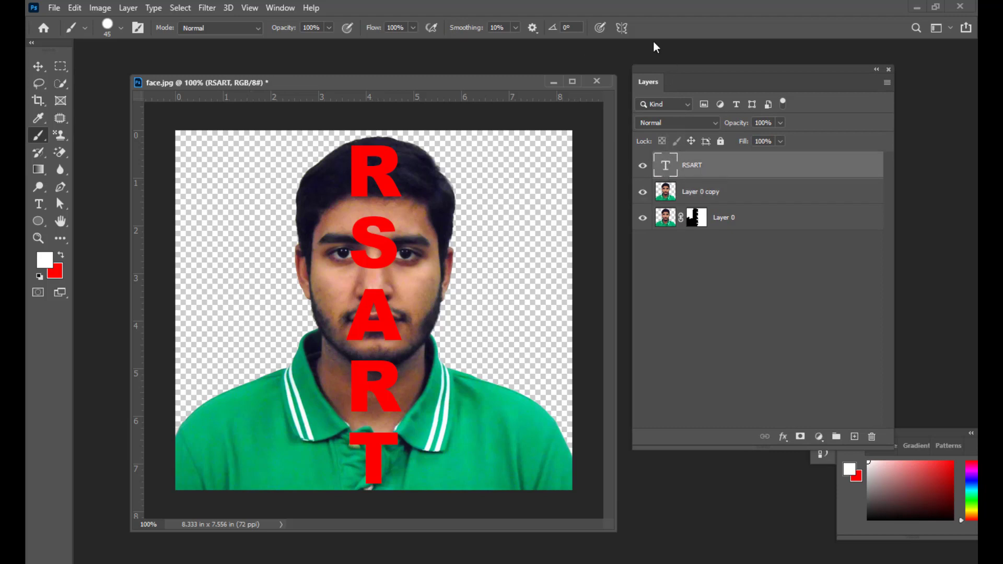
{"action": "left_click_drag", "start_coordinate": [659, 71], "coordinate": [662, 69]}
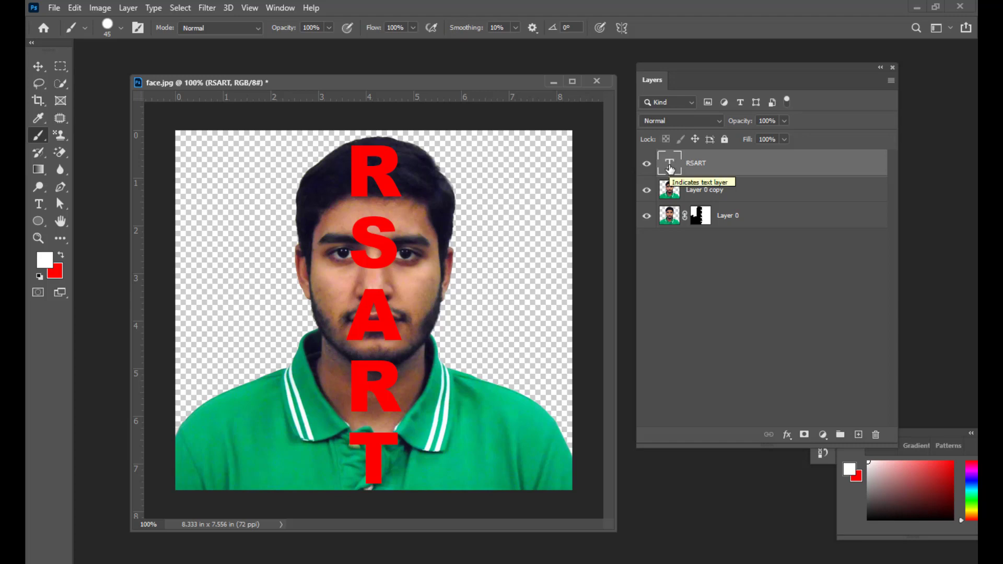
{"action": "left_click_drag", "start_coordinate": [673, 67], "coordinate": [668, 66]}
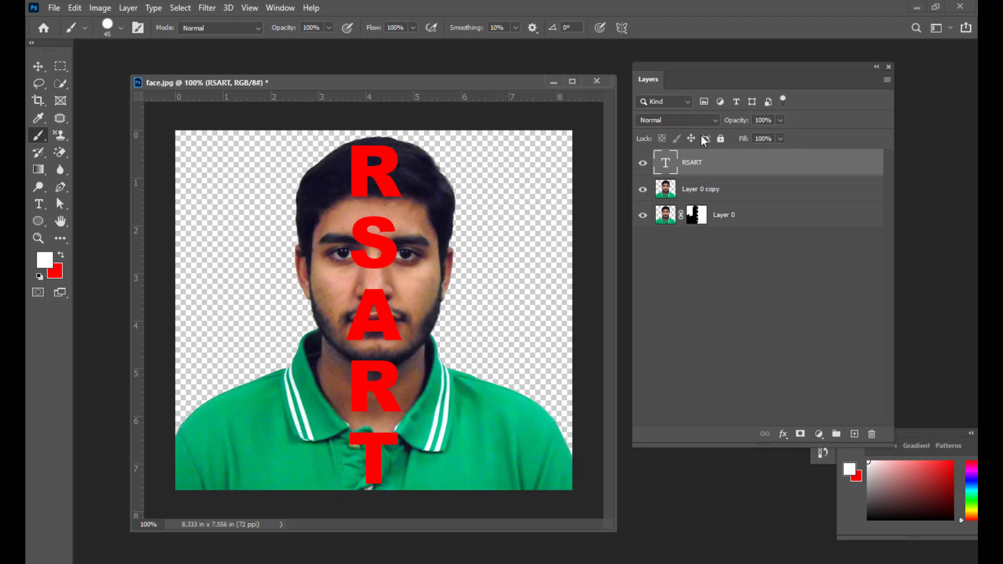
{"action": "left_click", "coordinate": [667, 167], "text": "ctrl"}
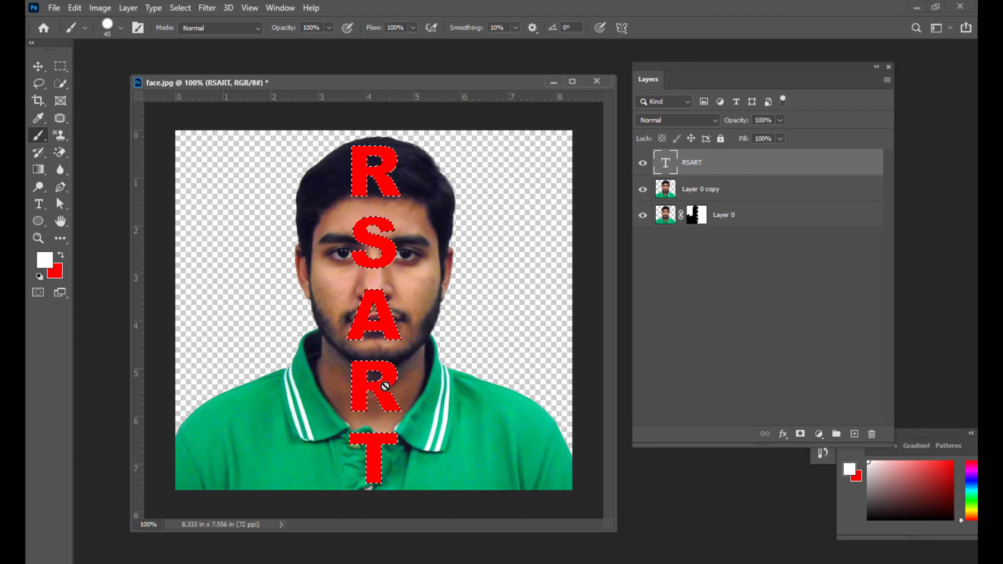
{"action": "left_click_drag", "start_coordinate": [658, 65], "coordinate": [661, 64]}
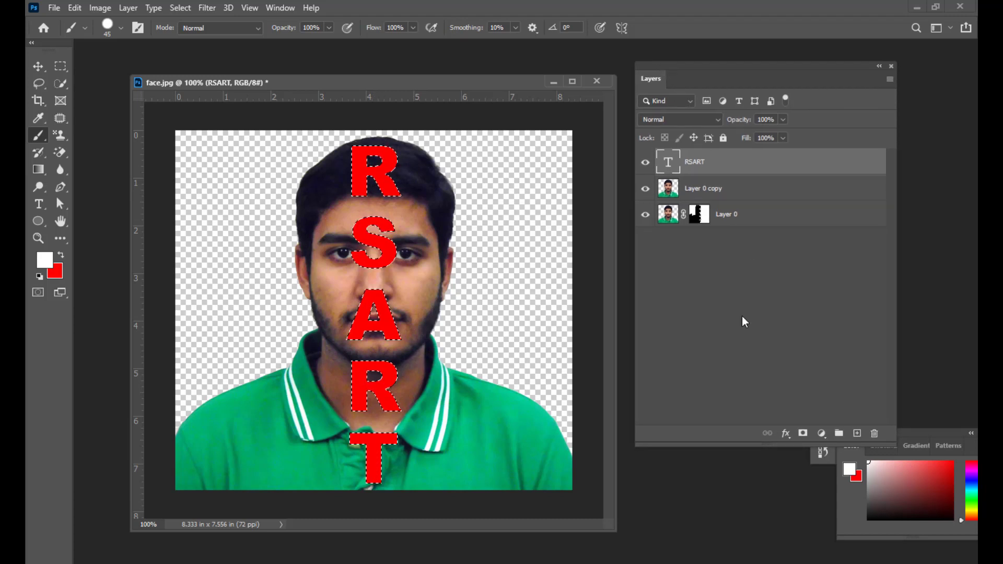
{"action": "left_click", "coordinate": [803, 434]}
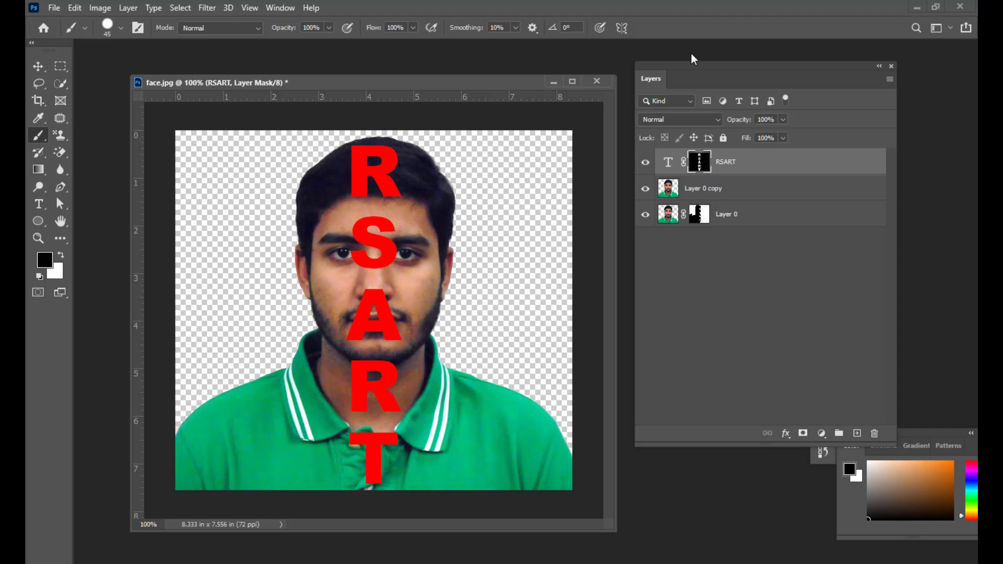
Step: Move the letter-shaped mask from the RSART layer to Layer 0 copy and hide the RSART text layer
{"action": "left_click_drag", "start_coordinate": [685, 66], "coordinate": [692, 66]}
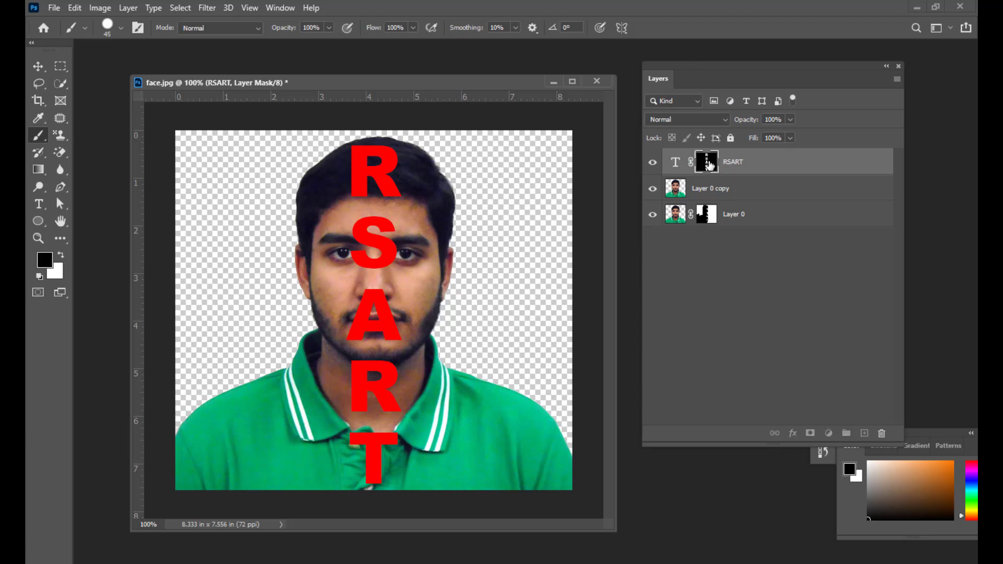
{"action": "left_click_drag", "start_coordinate": [710, 166], "coordinate": [708, 192]}
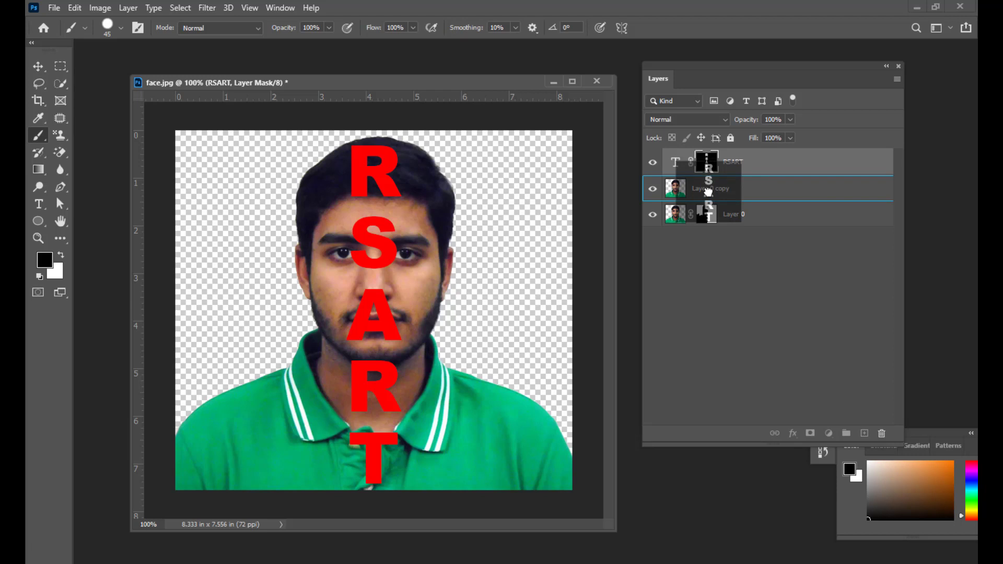
{"action": "left_click_drag", "start_coordinate": [708, 192], "coordinate": [708, 192]}
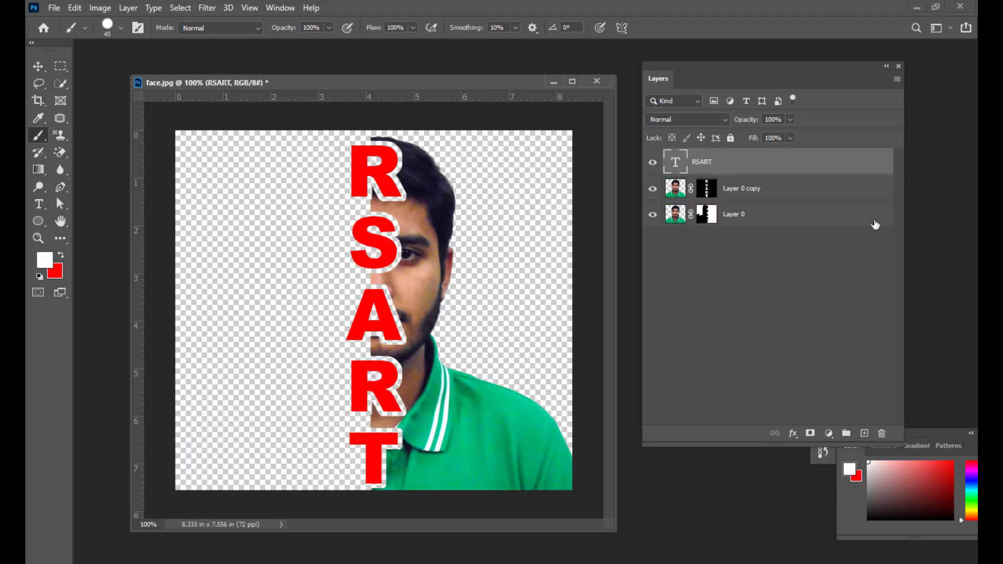
{"action": "left_click", "coordinate": [758, 192]}
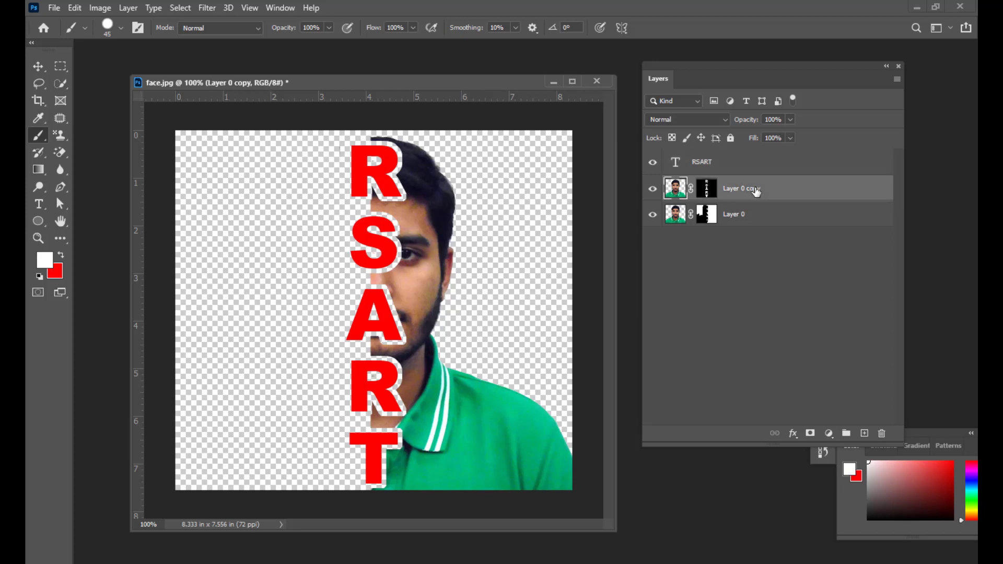
{"action": "left_click", "coordinate": [653, 165]}
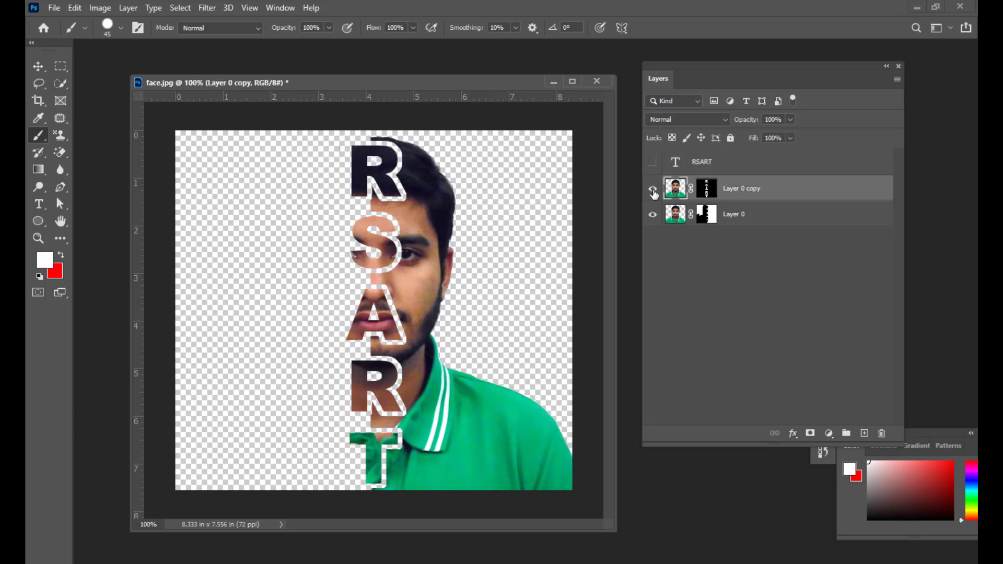
Step: Add a new layer beneath Layer 0 and fill it with white as the background
{"action": "left_click_drag", "start_coordinate": [685, 70], "coordinate": [684, 58]}
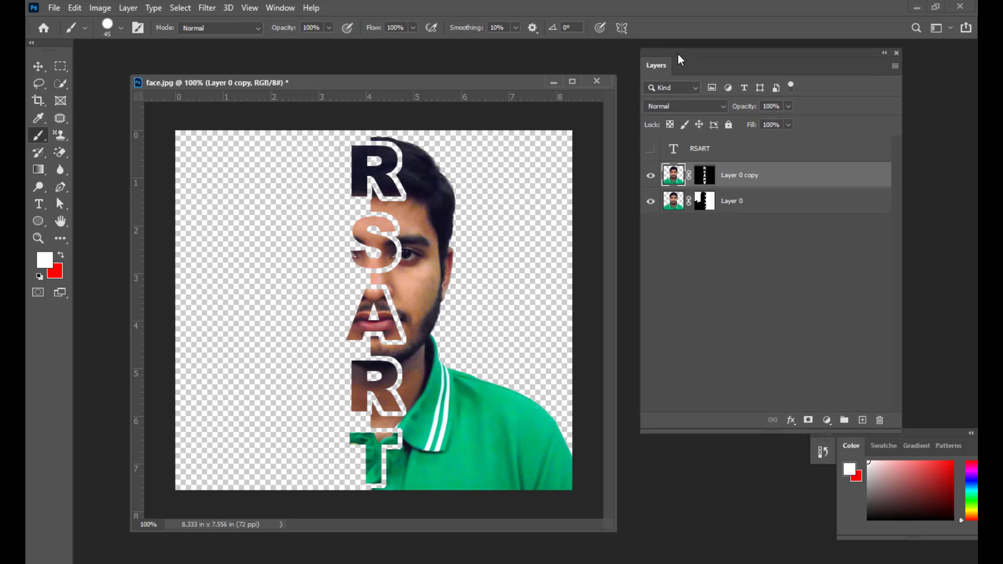
{"action": "left_click", "coordinate": [862, 421]}
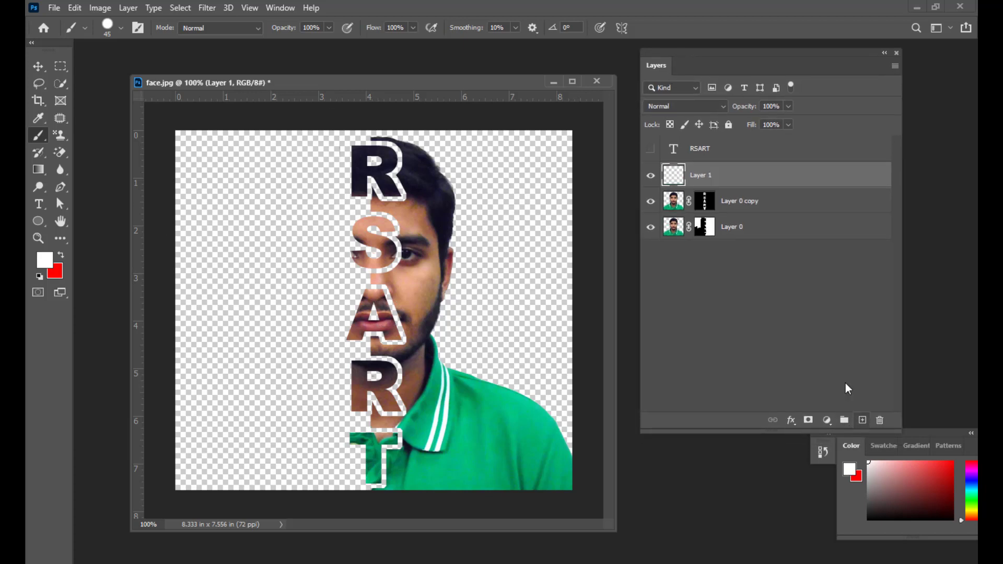
{"action": "left_click_drag", "start_coordinate": [766, 214], "coordinate": [764, 234]}
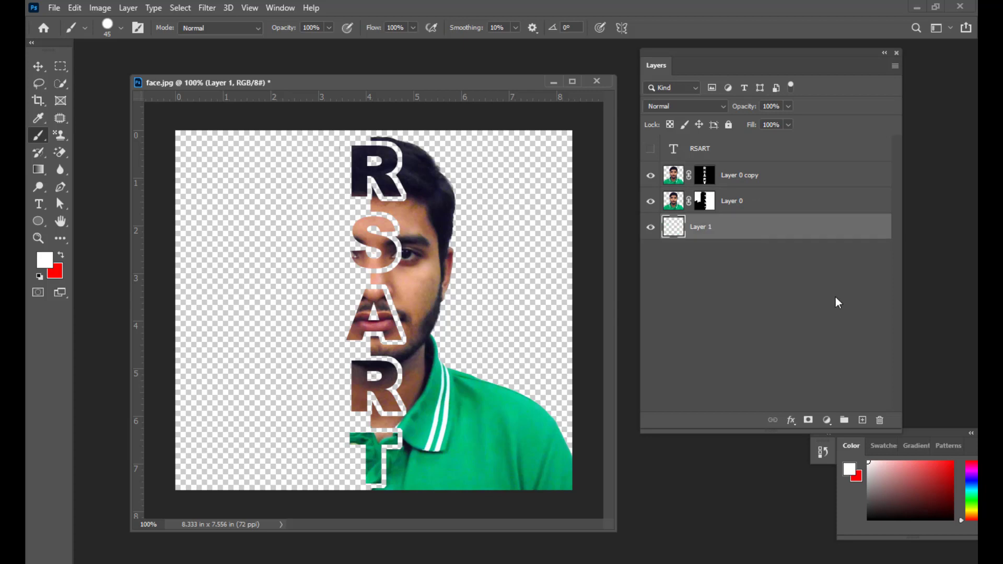
{"action": "left_click_drag", "start_coordinate": [330, 88], "coordinate": [319, 88]}
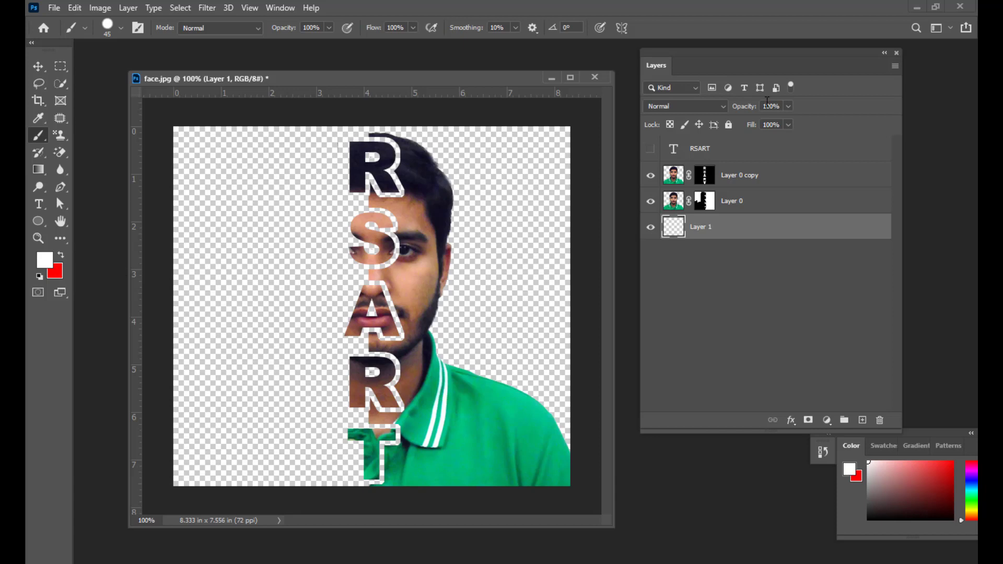
{"action": "key", "text": "alt+BackSpace"}
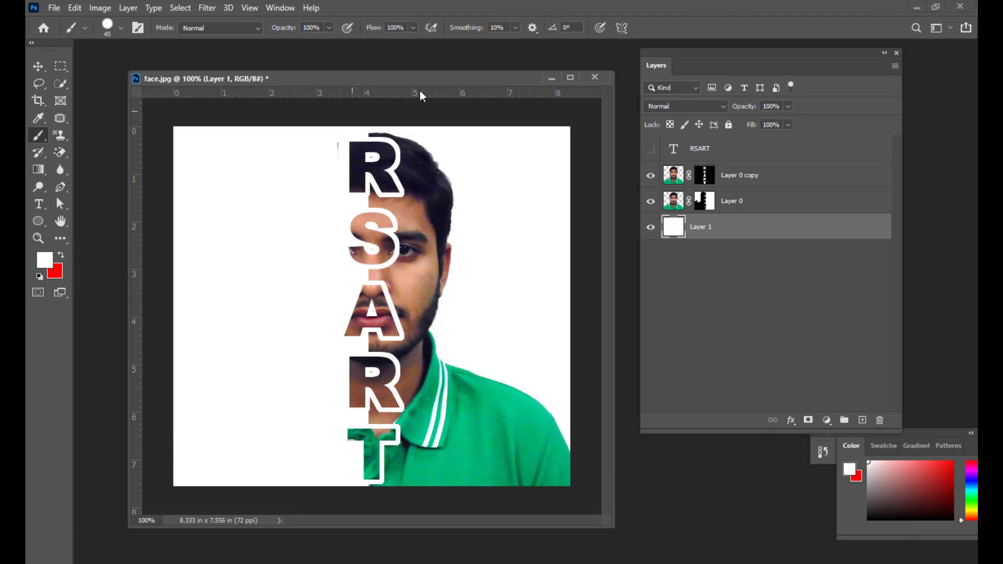
Step: Lasso the stray dark mark beside the uppermost letter R, make Layer 0 active, and deselect
{"action": "left_click", "coordinate": [38, 83]}
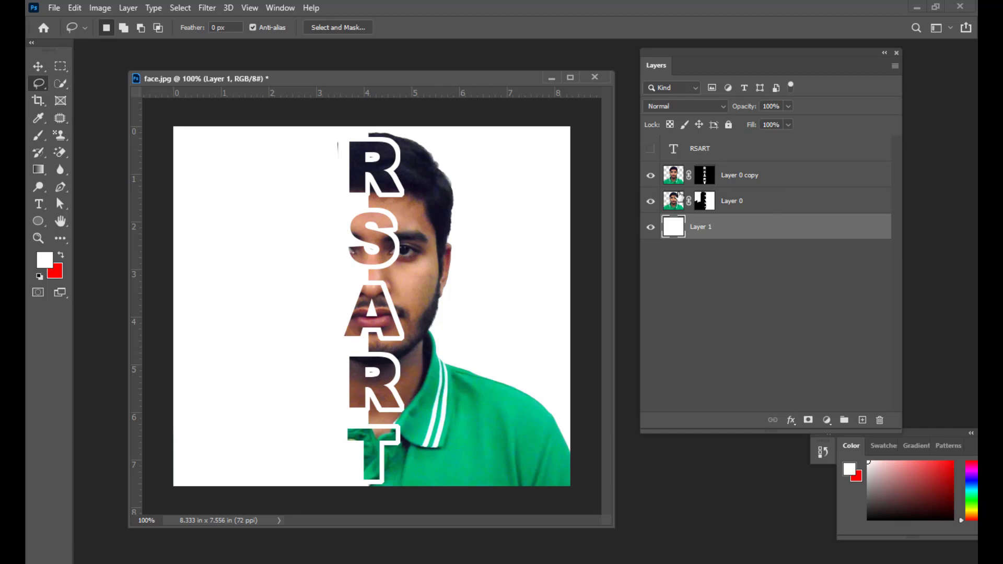
{"action": "mouse_move", "coordinate": [329, 147]}
{"action": "left_mouse_down"}
{"action": "mouse_move", "coordinate": [337, 129]}
{"action": "mouse_move", "coordinate": [343, 160]}
{"action": "mouse_move", "coordinate": [328, 171]}
{"action": "left_mouse_up"}
{"action": "left_click", "coordinate": [803, 203]}
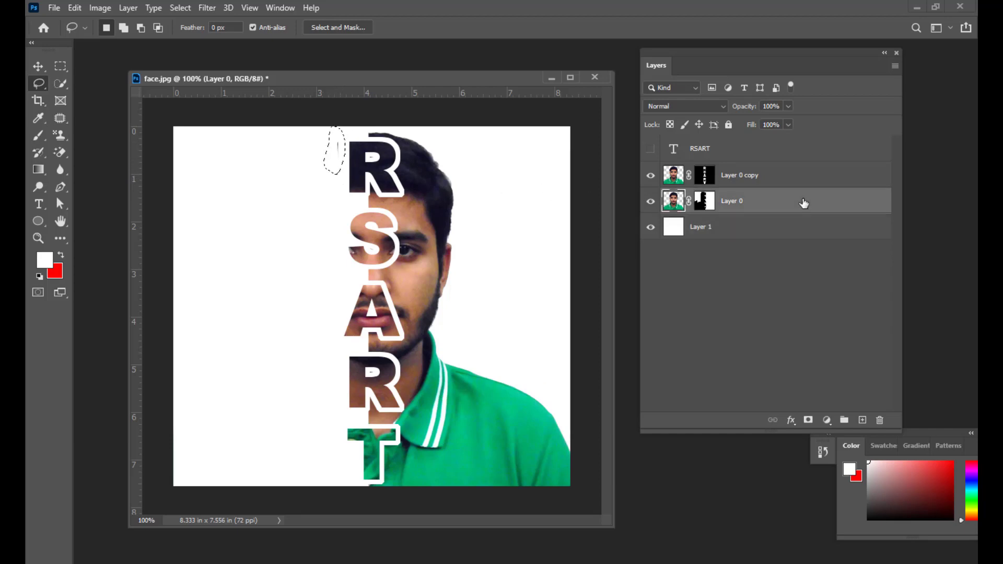
{"action": "key", "text": "ctrl+d"}
{"action": "left_click_drag", "start_coordinate": [413, 81], "coordinate": [413, 76]}
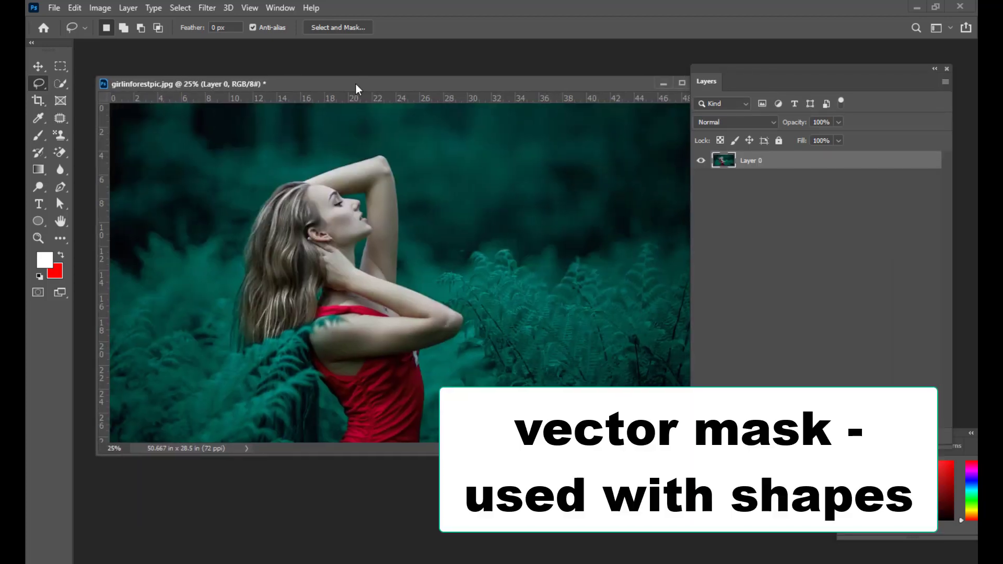
{"action": "left_click_drag", "start_coordinate": [726, 68], "coordinate": [750, 72]}
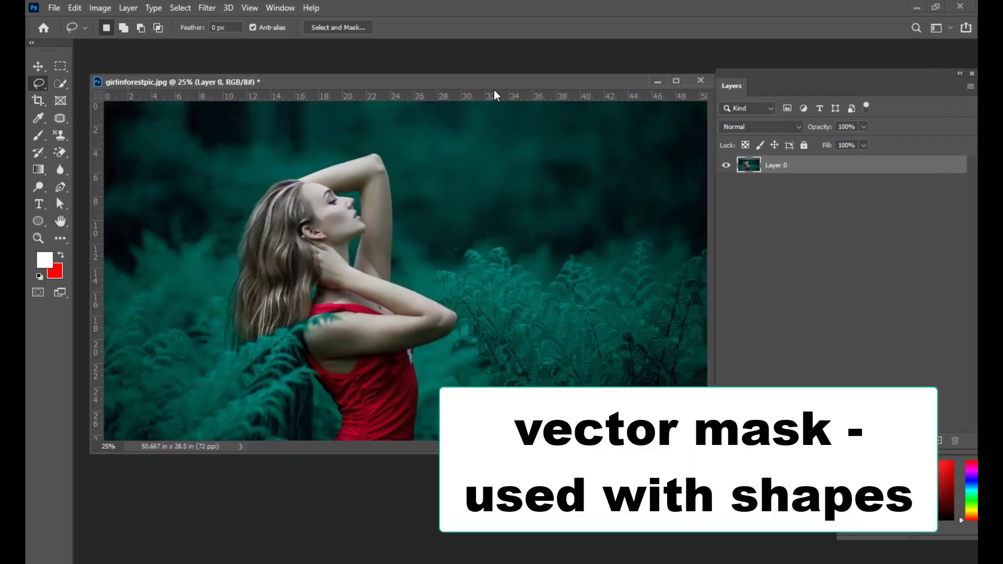
{"action": "left_click_drag", "start_coordinate": [493, 85], "coordinate": [500, 86]}
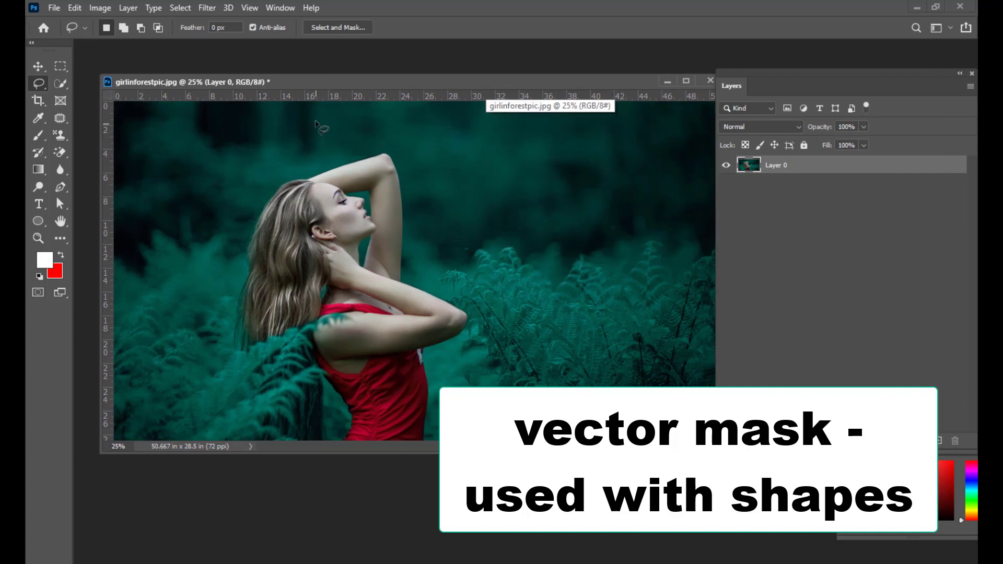
{"action": "left_click_drag", "start_coordinate": [315, 80], "coordinate": [308, 82]}
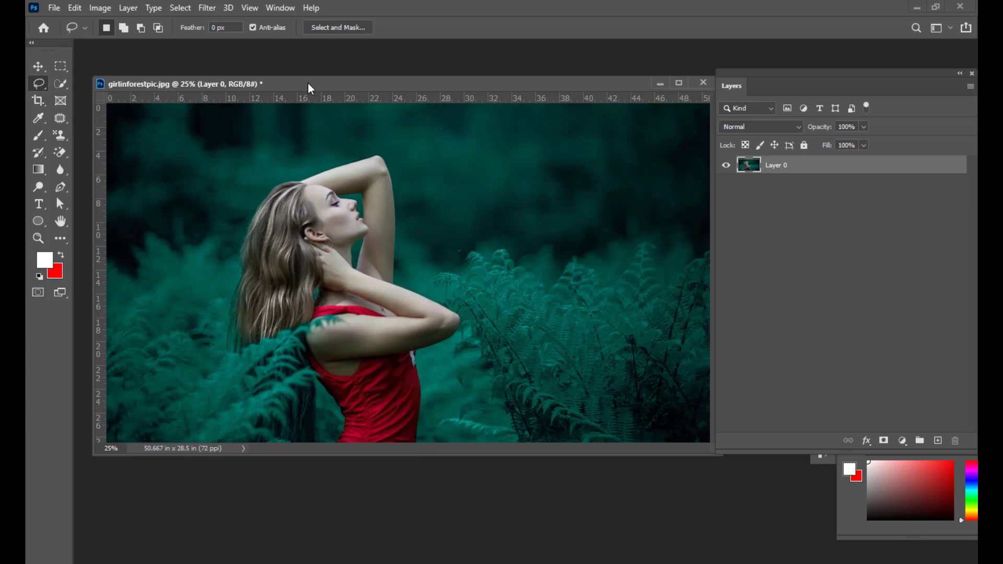
{"action": "left_click_drag", "start_coordinate": [760, 73], "coordinate": [738, 71]}
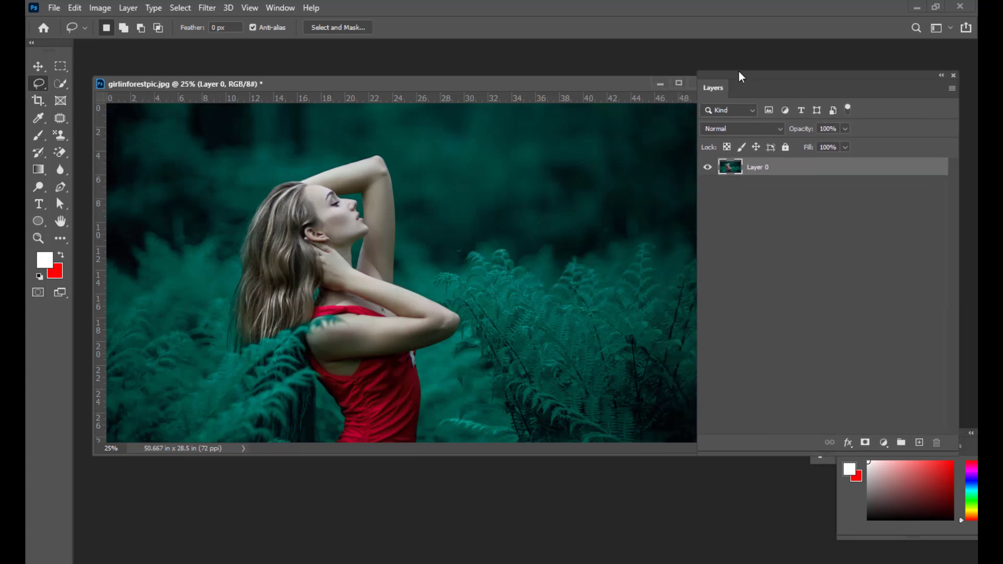
{"action": "left_click_drag", "start_coordinate": [431, 80], "coordinate": [434, 83]}
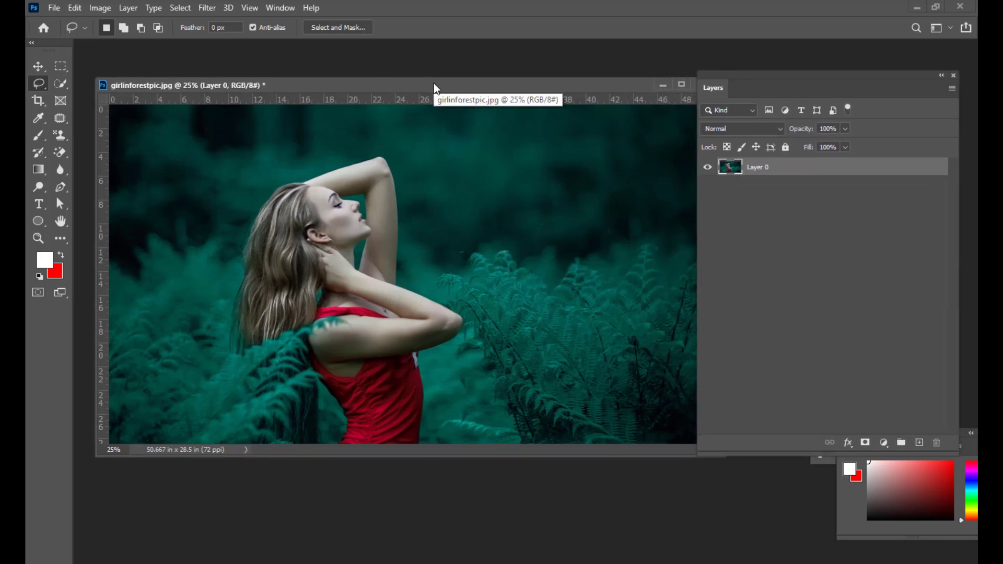
{"action": "left_click", "coordinate": [128, 8]}
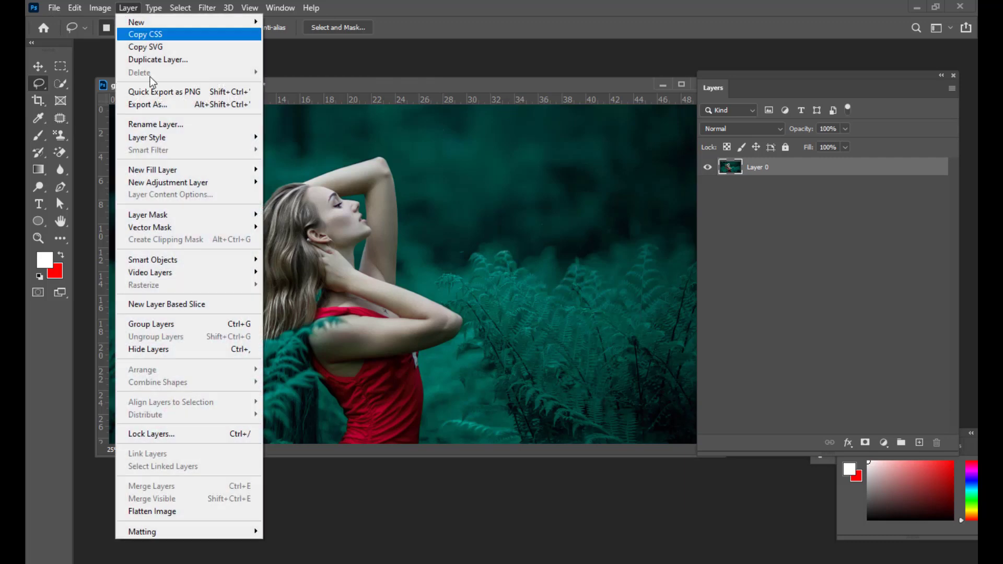
{"action": "mouse_move", "coordinate": [155, 230]}
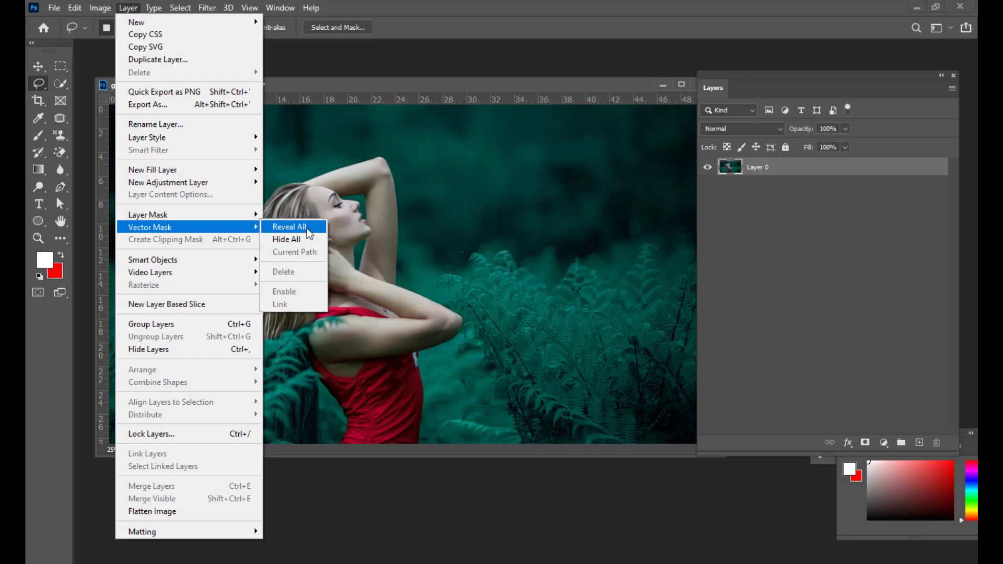
{"action": "left_click", "coordinate": [430, 87]}
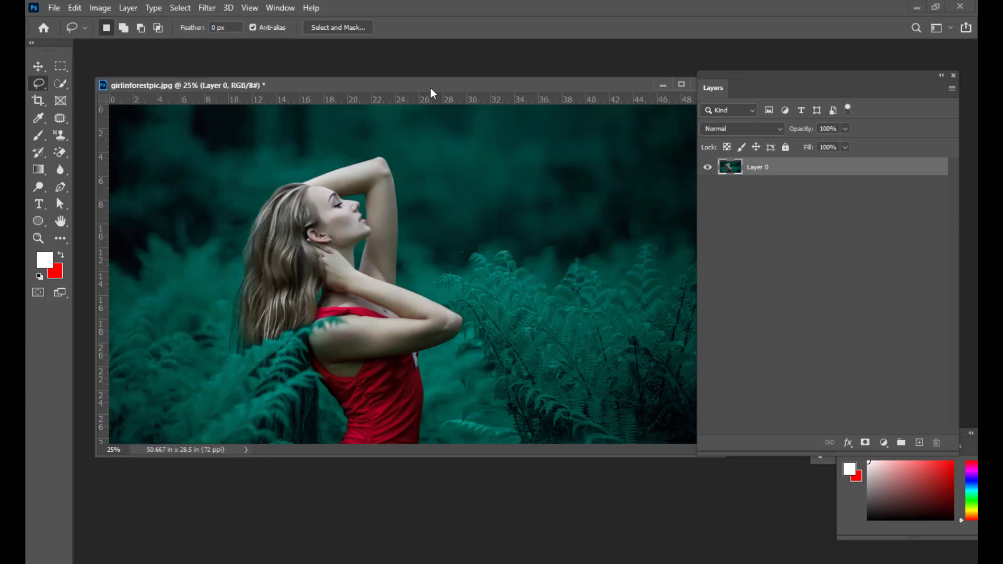
Step: Add a Reveal All vector mask to Layer 0 of girlinforestpic.jpg
{"action": "left_click_drag", "start_coordinate": [727, 70], "coordinate": [805, 67]}
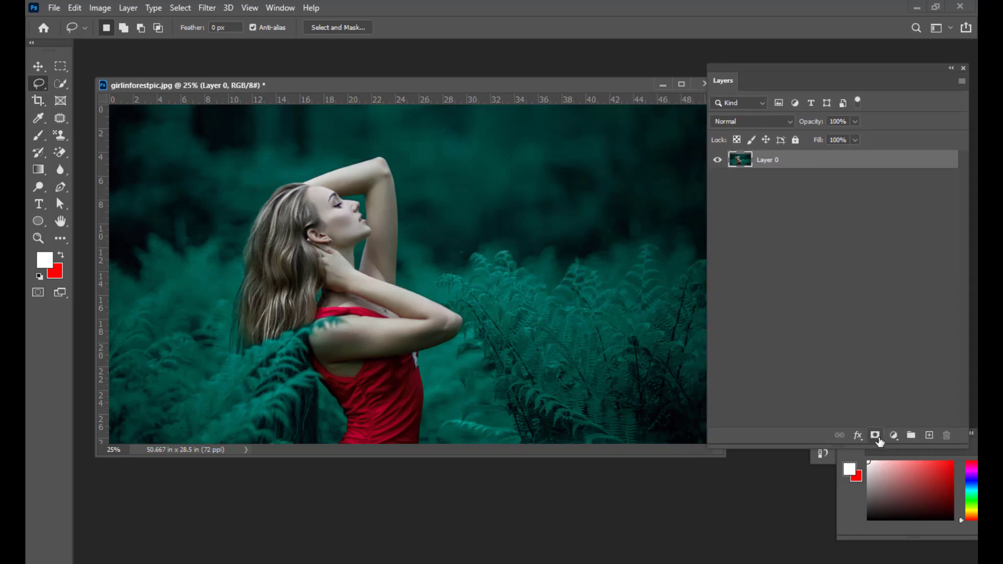
{"action": "left_click_drag", "start_coordinate": [731, 70], "coordinate": [738, 70]}
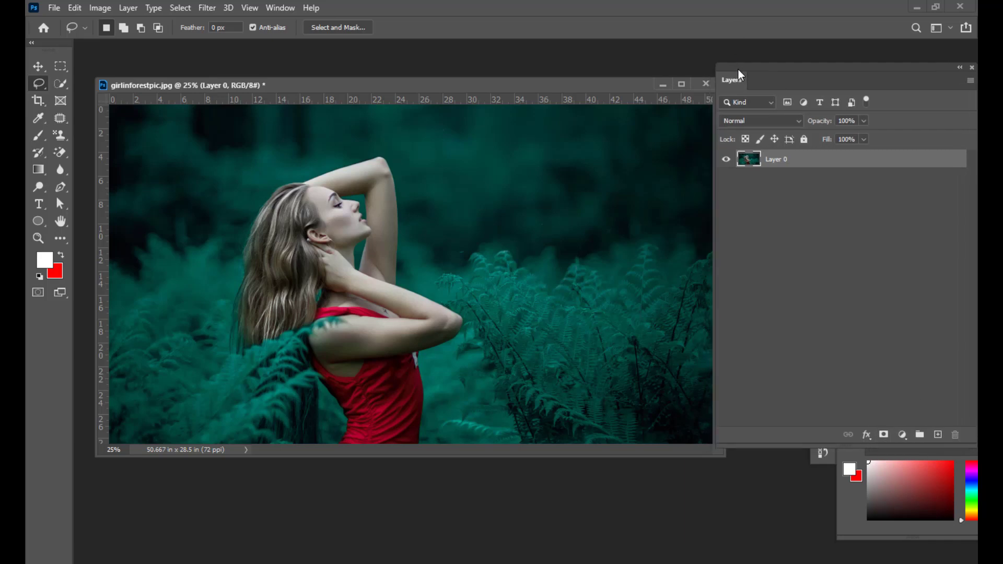
{"action": "left_click_drag", "start_coordinate": [403, 85], "coordinate": [413, 86]}
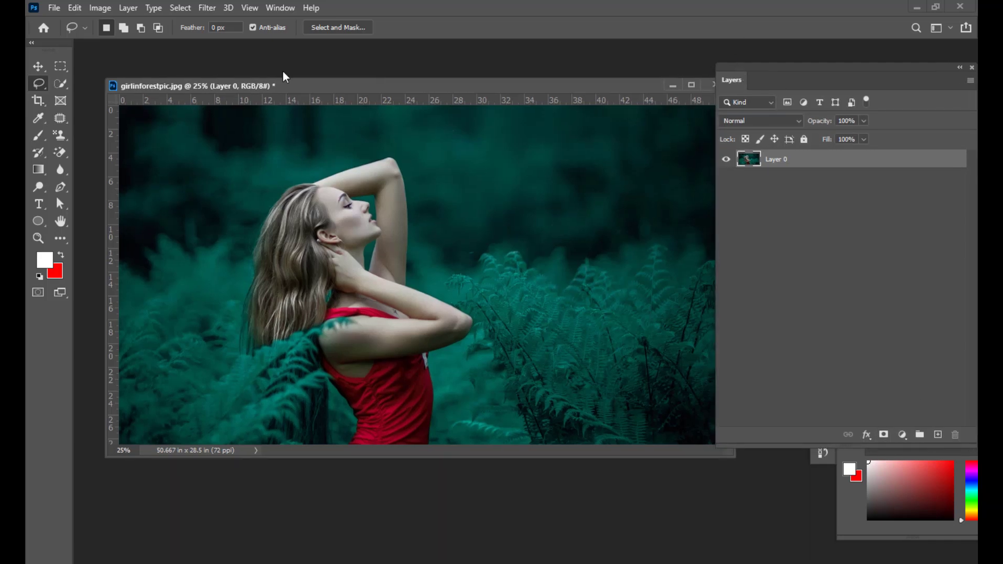
{"action": "left_click", "coordinate": [128, 8]}
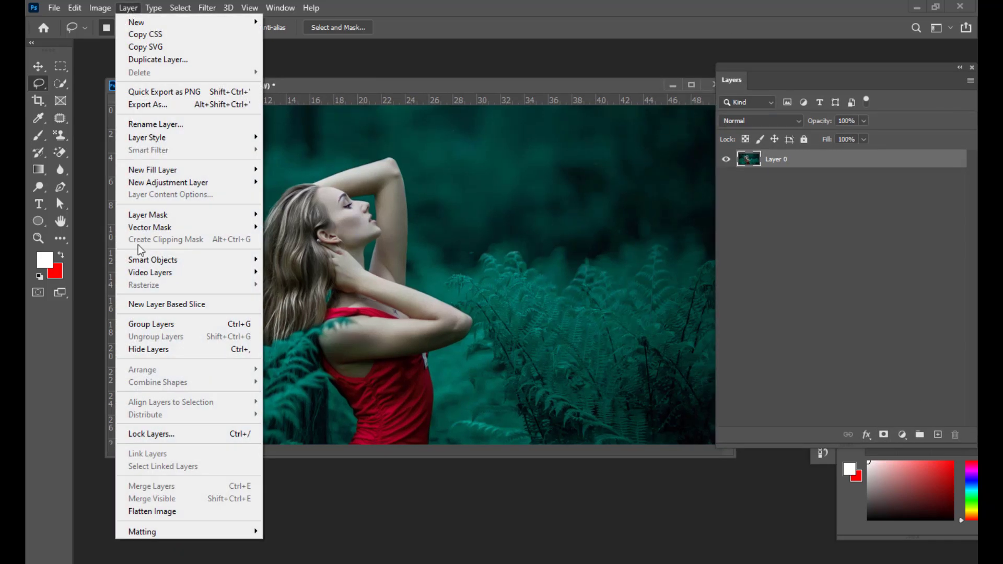
{"action": "left_click", "coordinate": [300, 227]}
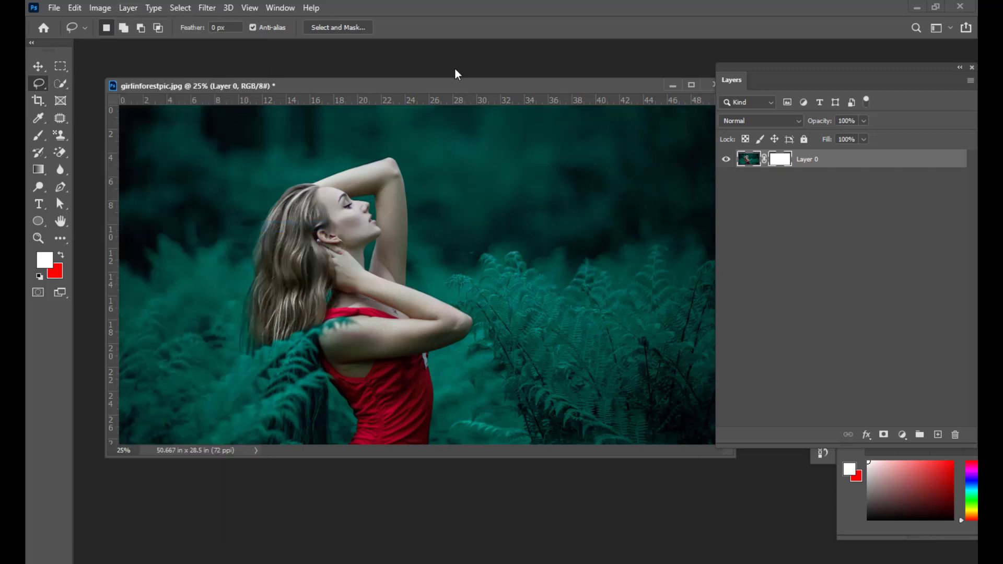
{"action": "left_click_drag", "start_coordinate": [485, 88], "coordinate": [469, 89]}
{"action": "left_click_drag", "start_coordinate": [738, 68], "coordinate": [661, 130]}
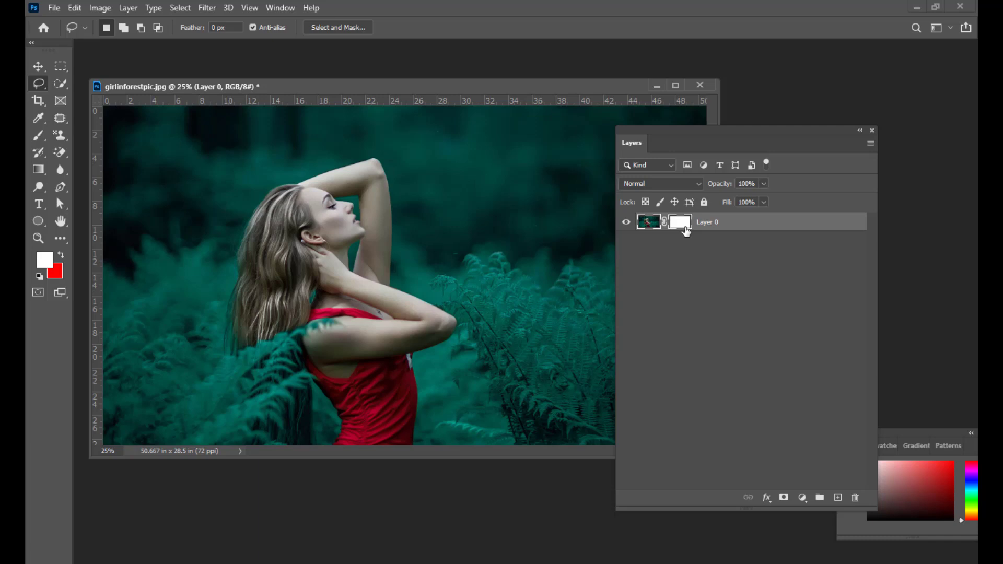
{"action": "left_click_drag", "start_coordinate": [666, 146], "coordinate": [760, 83]}
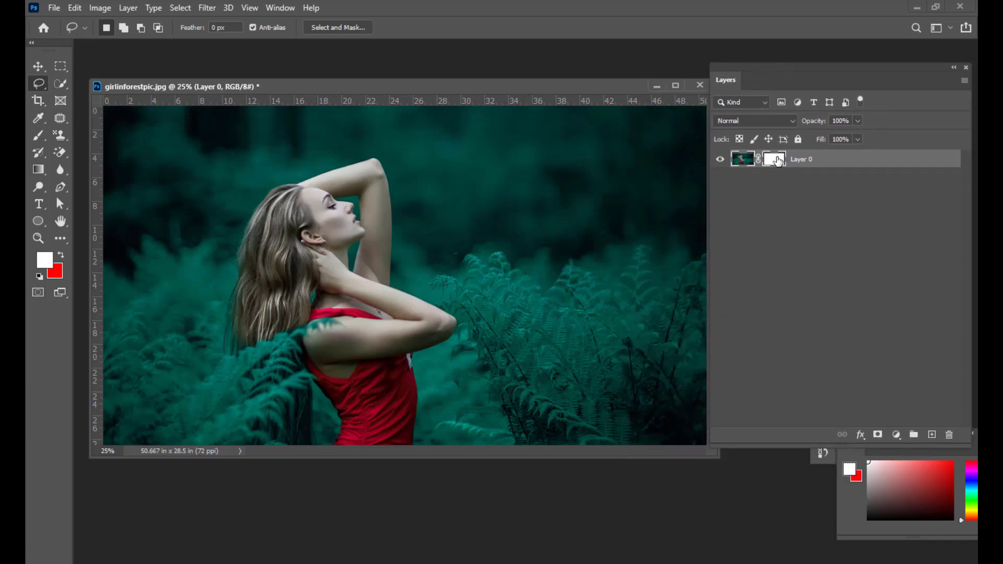
{"action": "left_click_drag", "start_coordinate": [816, 71], "coordinate": [793, 76]}
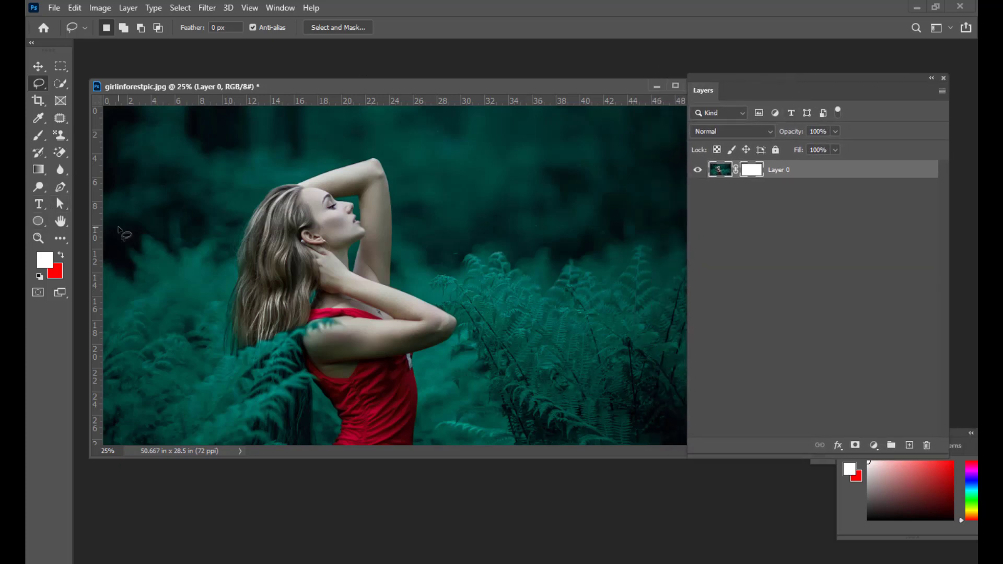
Step: Add a new layer beneath Layer 0 of girlinforestpic.jpg and fill it with white
{"action": "left_click", "coordinate": [61, 189]}
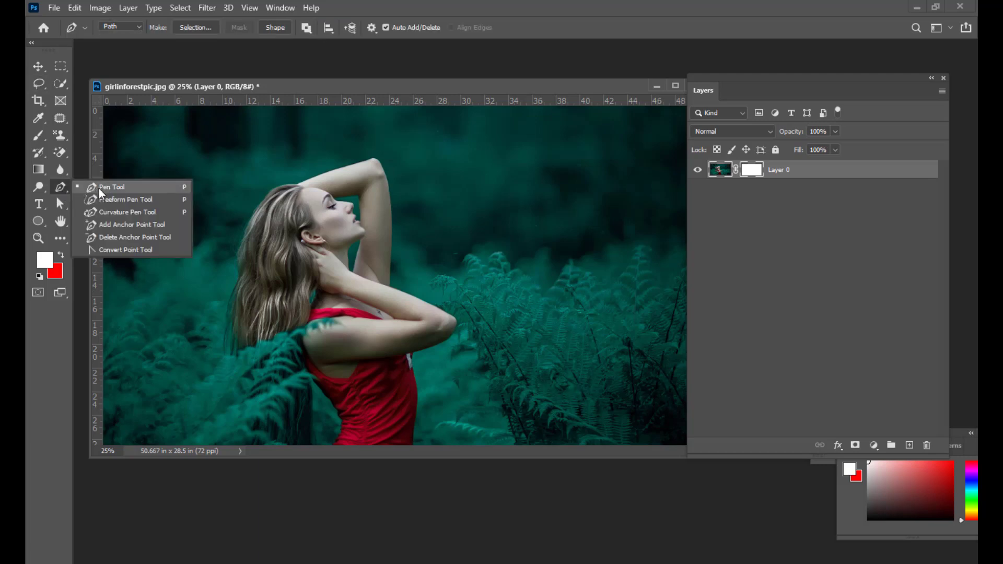
{"action": "left_click", "coordinate": [98, 188]}
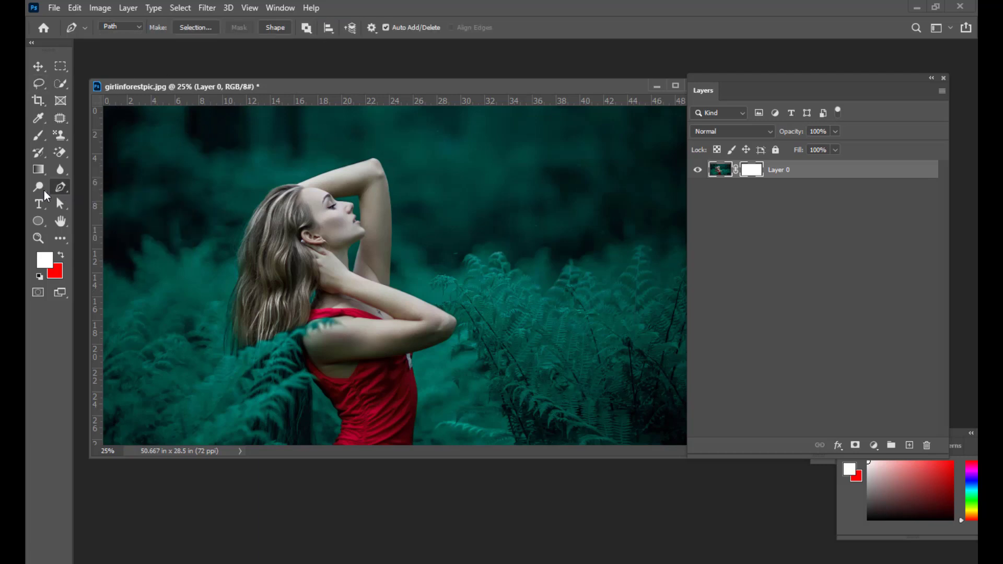
{"action": "left_click", "coordinate": [38, 66]}
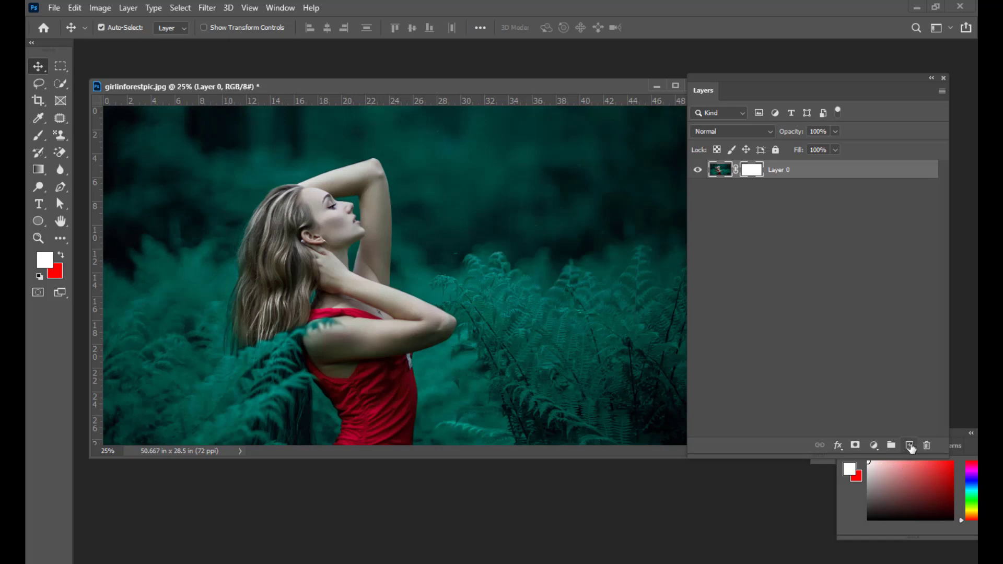
{"action": "left_click", "coordinate": [909, 445]}
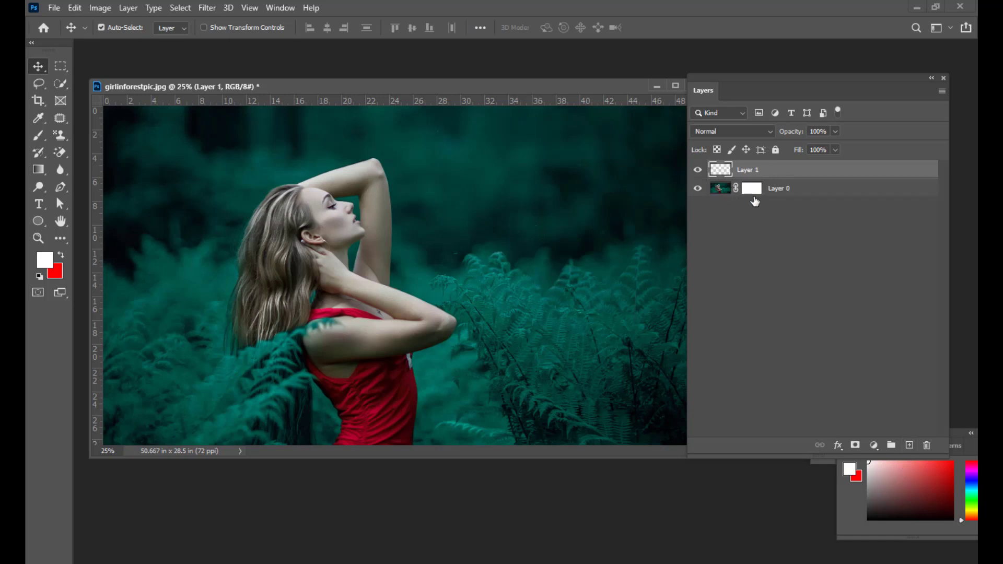
{"action": "left_click_drag", "start_coordinate": [811, 175], "coordinate": [808, 189]}
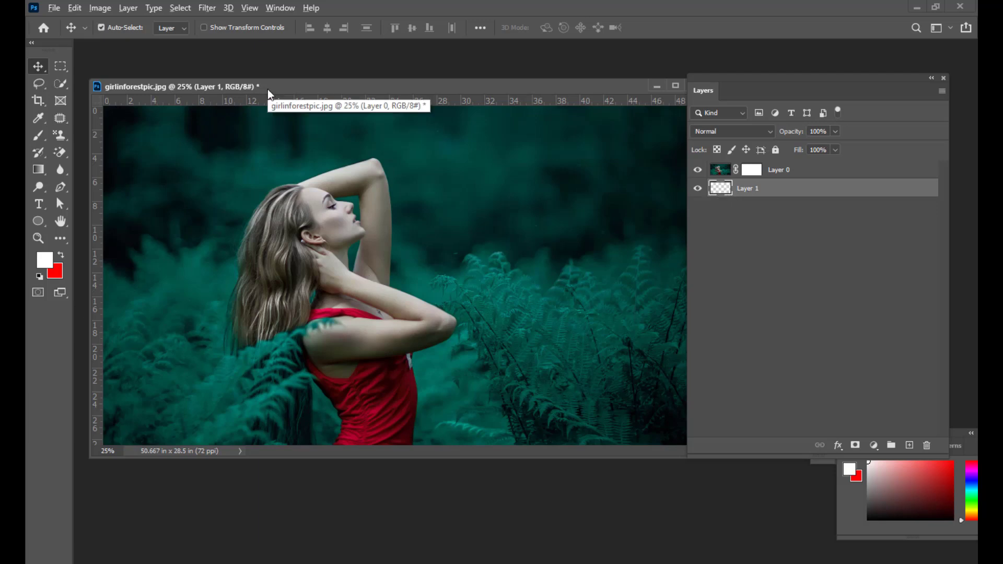
{"action": "key", "text": "alt+BackSpace"}
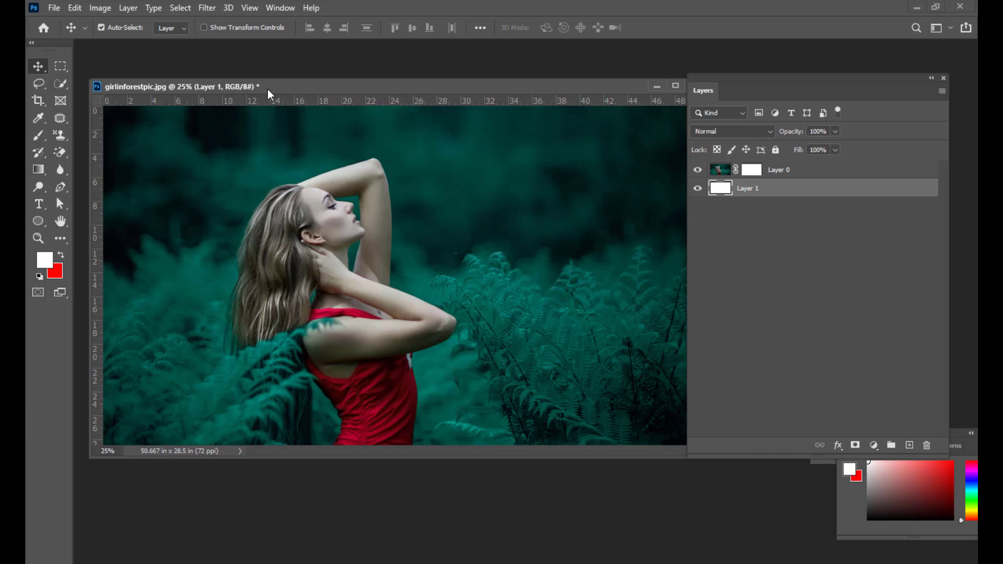
Step: Make Layer 0's vector mask active and set the Pen tool to Path mode with the Combine Shapes operation
{"action": "left_click", "coordinate": [750, 173]}
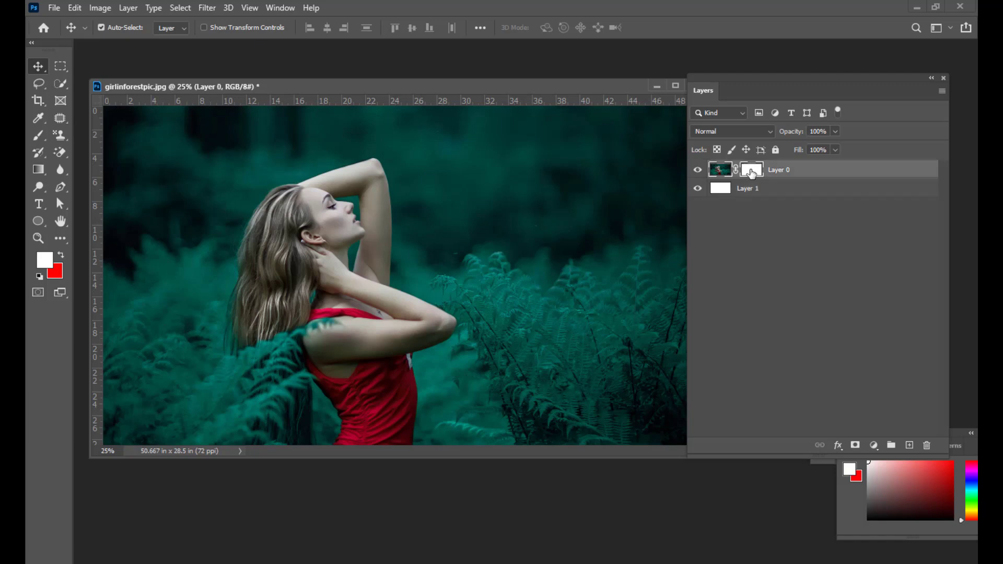
{"action": "left_click_drag", "start_coordinate": [362, 86], "coordinate": [379, 87]}
{"action": "left_click", "coordinate": [60, 187]}
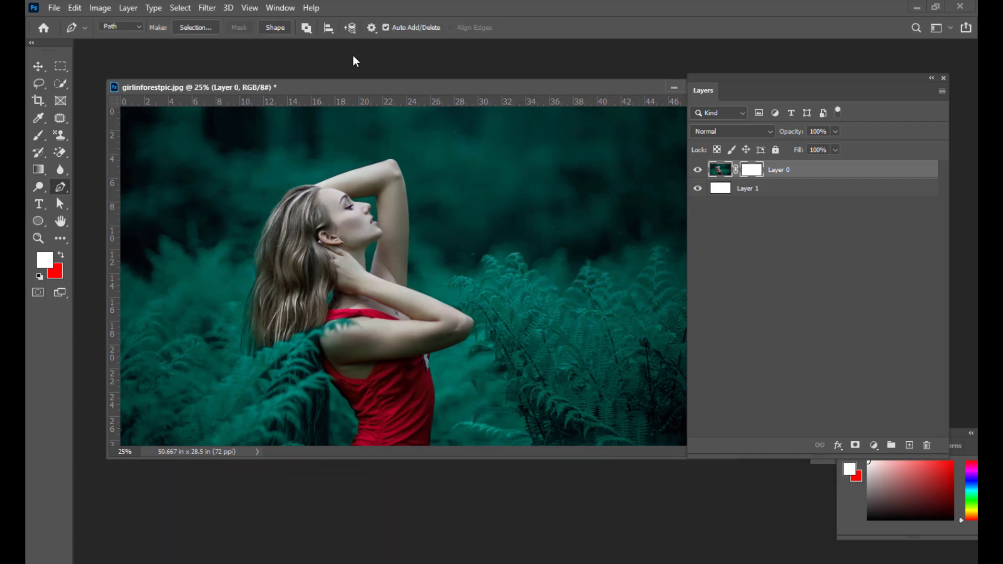
{"action": "left_click_drag", "start_coordinate": [331, 91], "coordinate": [318, 93]}
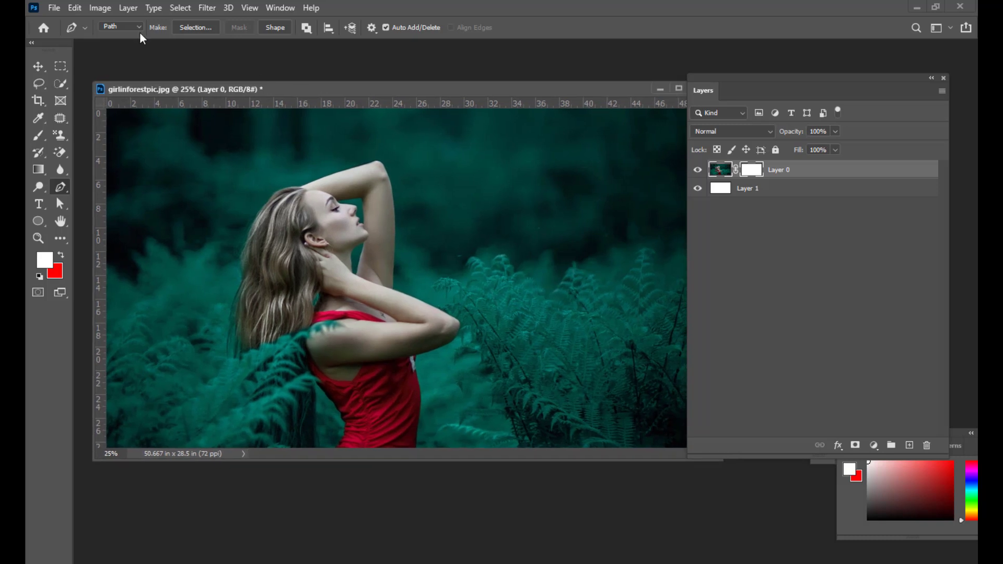
{"action": "left_click", "coordinate": [121, 26]}
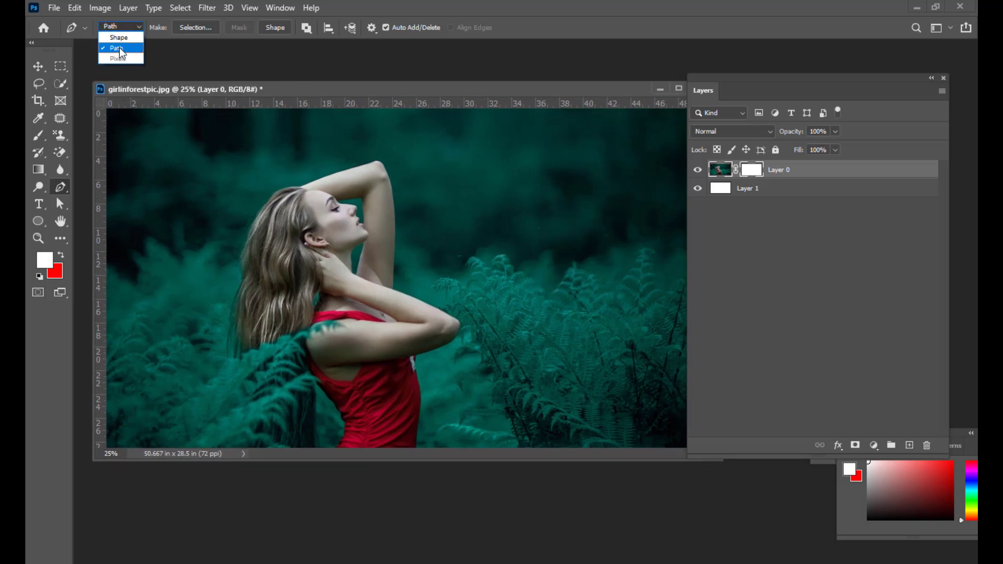
{"action": "left_click", "coordinate": [127, 26]}
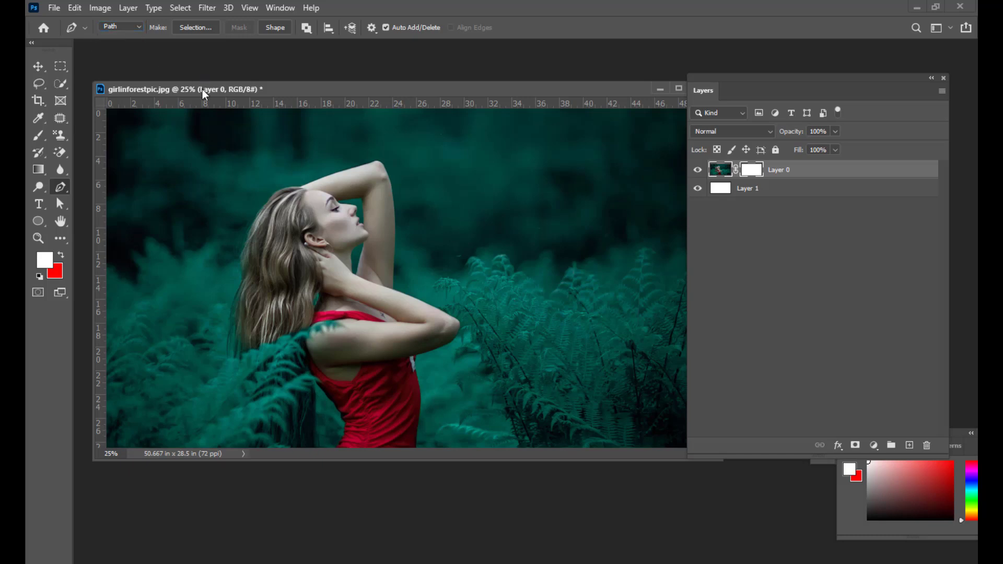
{"action": "left_click_drag", "start_coordinate": [202, 89], "coordinate": [201, 85]}
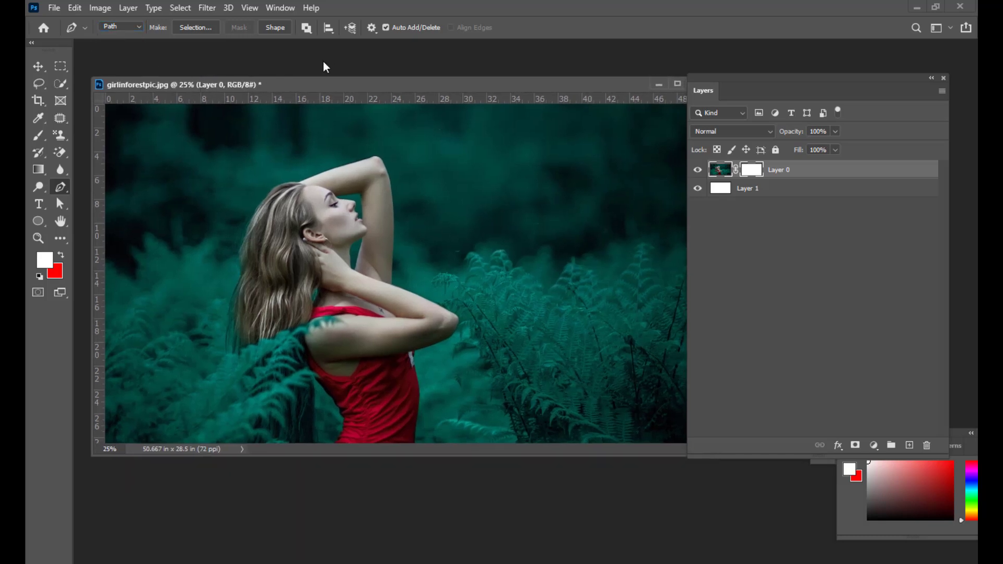
{"action": "left_click", "coordinate": [310, 33]}
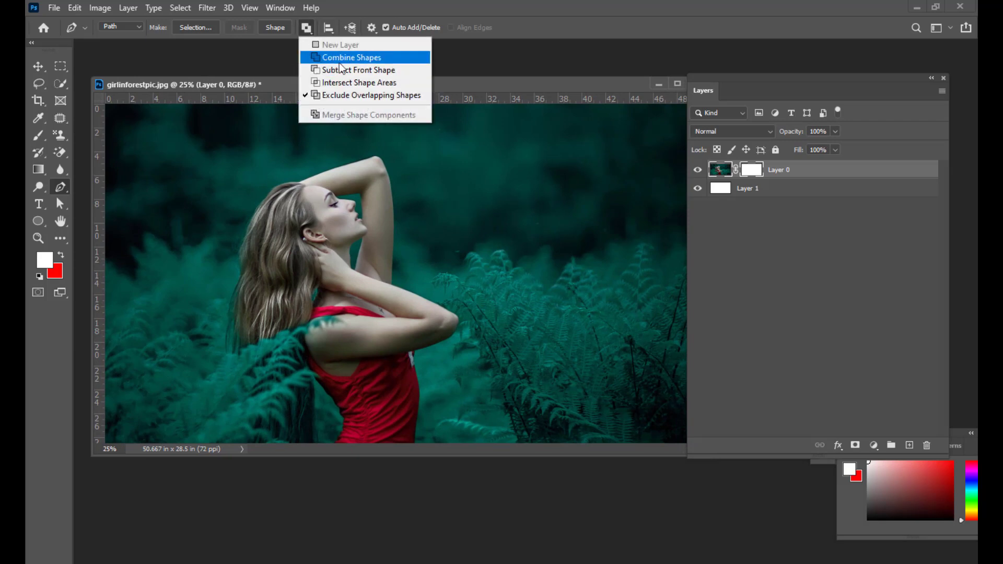
{"action": "left_click", "coordinate": [340, 58]}
{"action": "left_click", "coordinate": [305, 30]}
{"action": "left_click", "coordinate": [541, 9]}
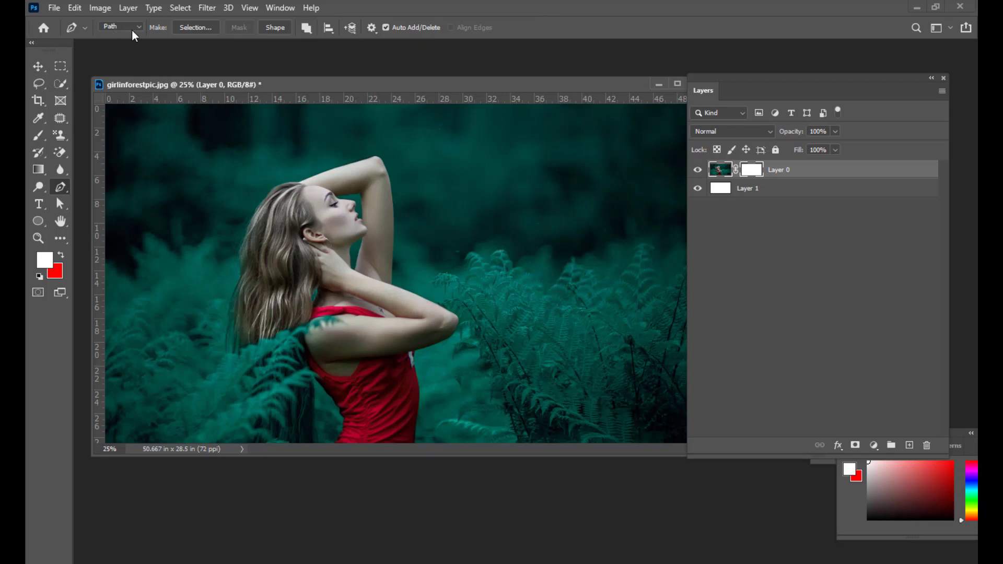
Step: Draw a closed heart-shaped path around the girl on Layer 0's vector mask with the Pen tool
{"action": "left_click", "coordinate": [750, 172]}
{"action": "left_click_drag", "start_coordinate": [315, 86], "coordinate": [338, 82]}
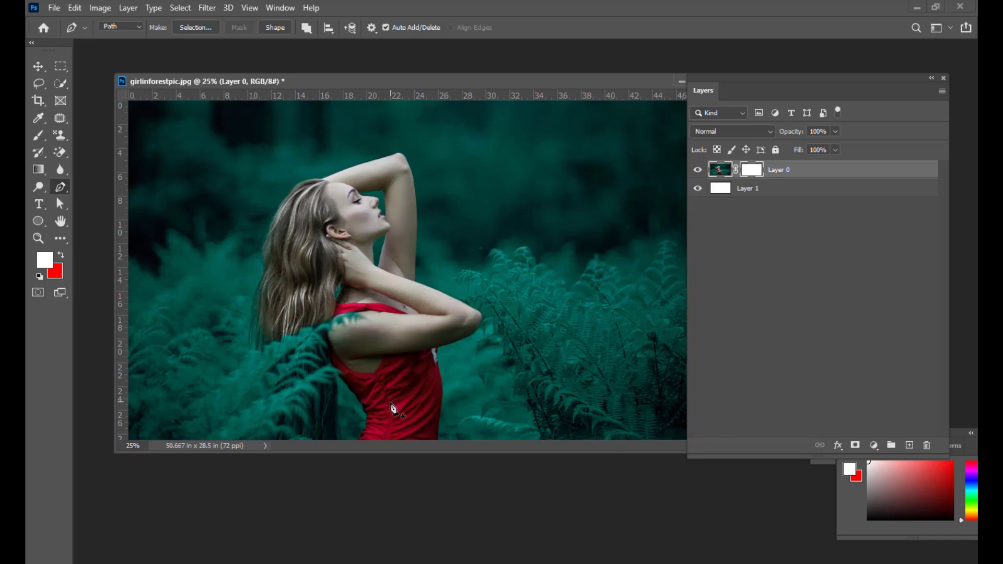
{"action": "left_click", "coordinate": [375, 418]}
{"action": "left_click_drag", "start_coordinate": [187, 200], "coordinate": [228, 136]}
{"action": "left_click", "coordinate": [304, 188]}
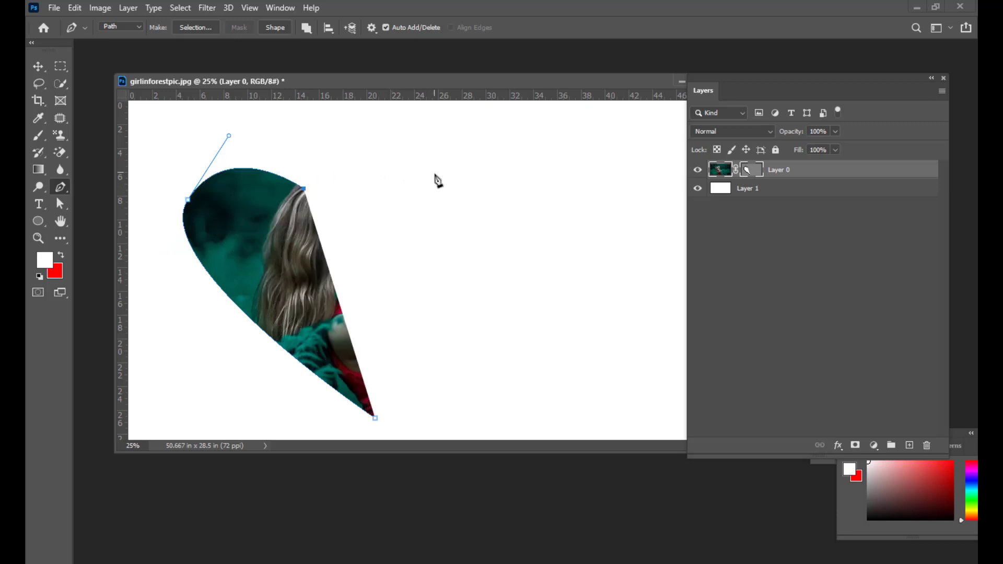
{"action": "left_click_drag", "start_coordinate": [434, 171], "coordinate": [438, 293]}
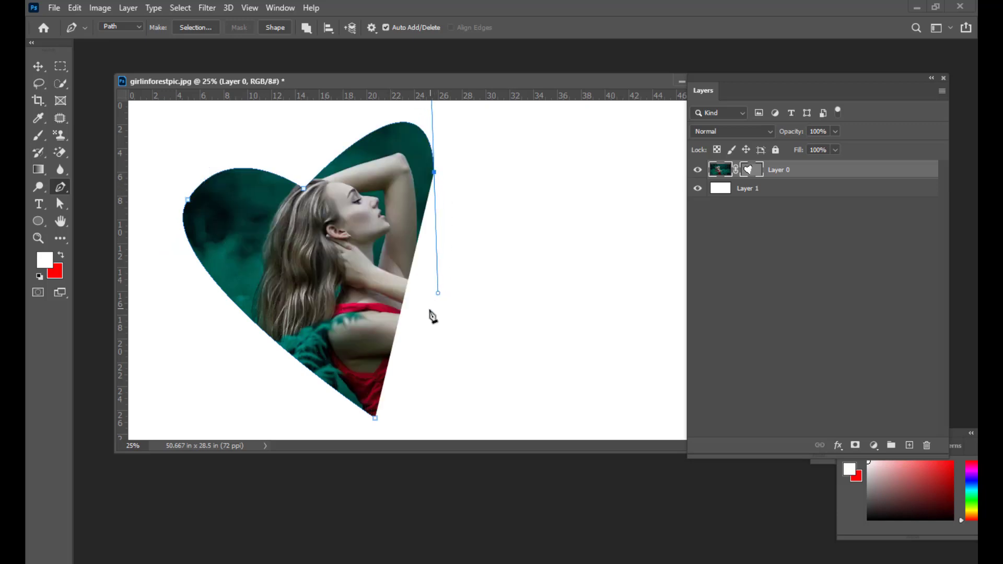
{"action": "left_click", "coordinate": [376, 418]}
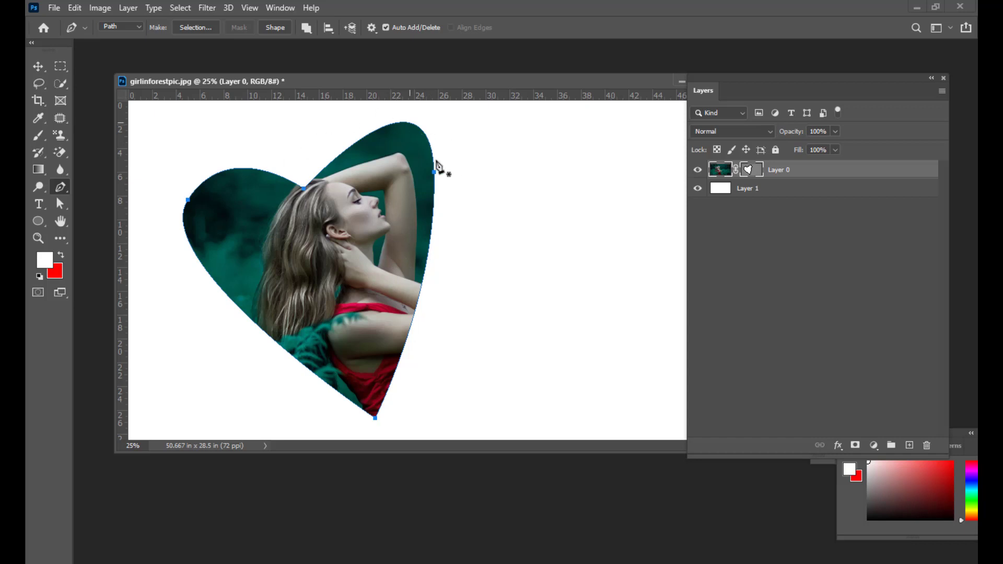
Step: Reshape the heart's two lobes with the Direct Selection tool, adjusting the outer anchors, the left curve handle and the notch between them
{"action": "left_click", "coordinate": [61, 207]}
{"action": "left_click", "coordinate": [61, 207]}
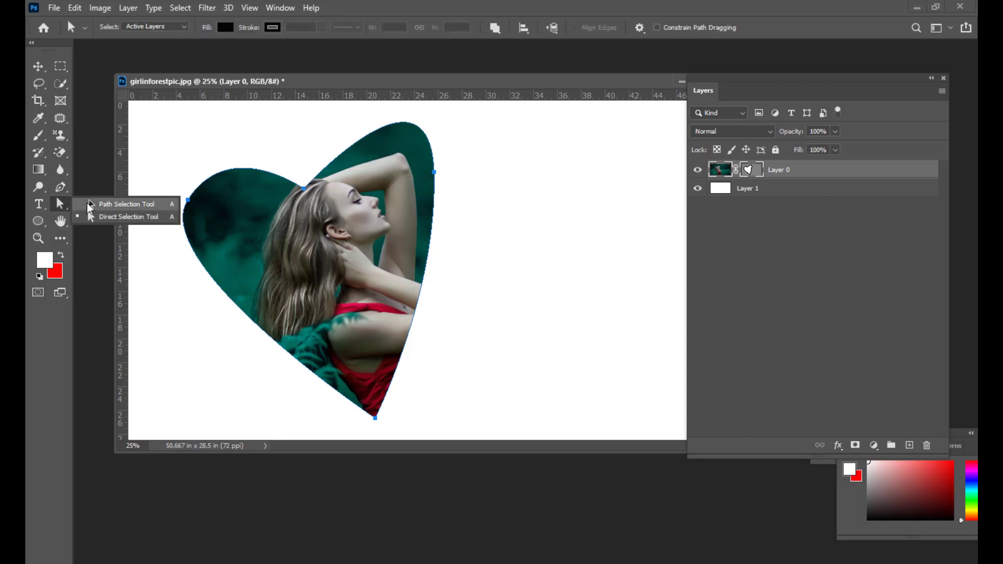
{"action": "left_click", "coordinate": [104, 222]}
{"action": "left_click_drag", "start_coordinate": [435, 173], "coordinate": [443, 199]}
{"action": "left_click_drag", "start_coordinate": [301, 188], "coordinate": [317, 181]}
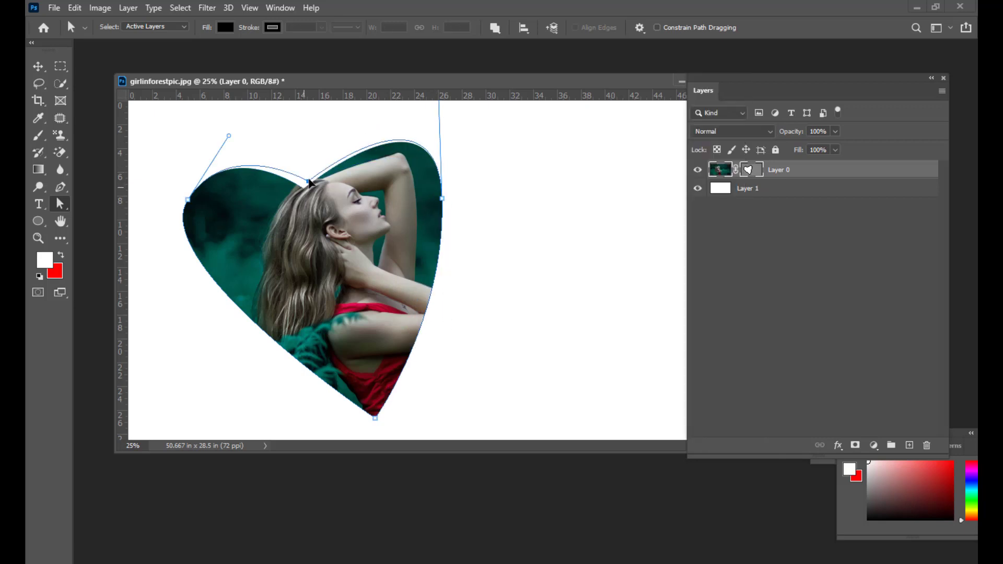
{"action": "left_click", "coordinate": [188, 200]}
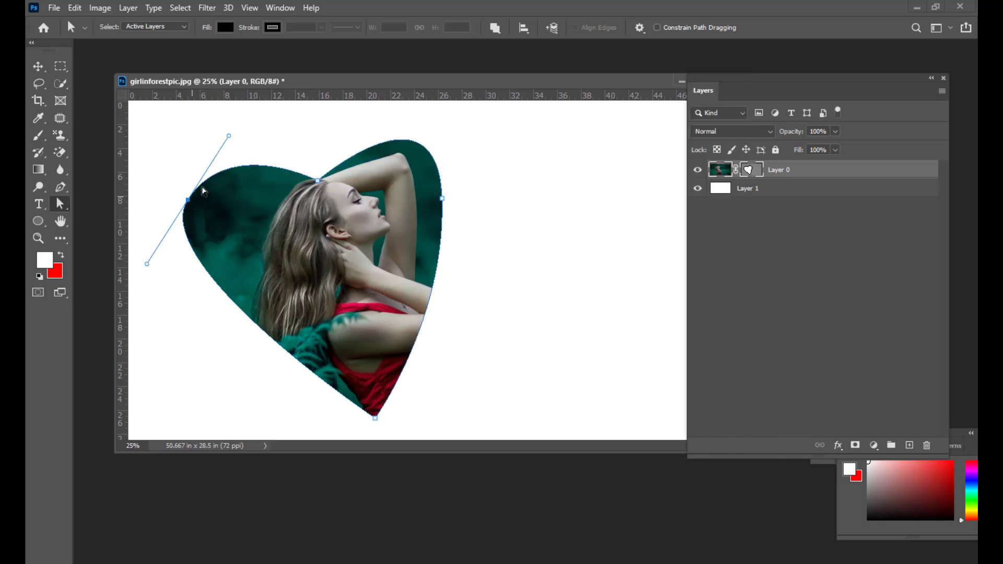
{"action": "left_click_drag", "start_coordinate": [228, 137], "coordinate": [218, 108]}
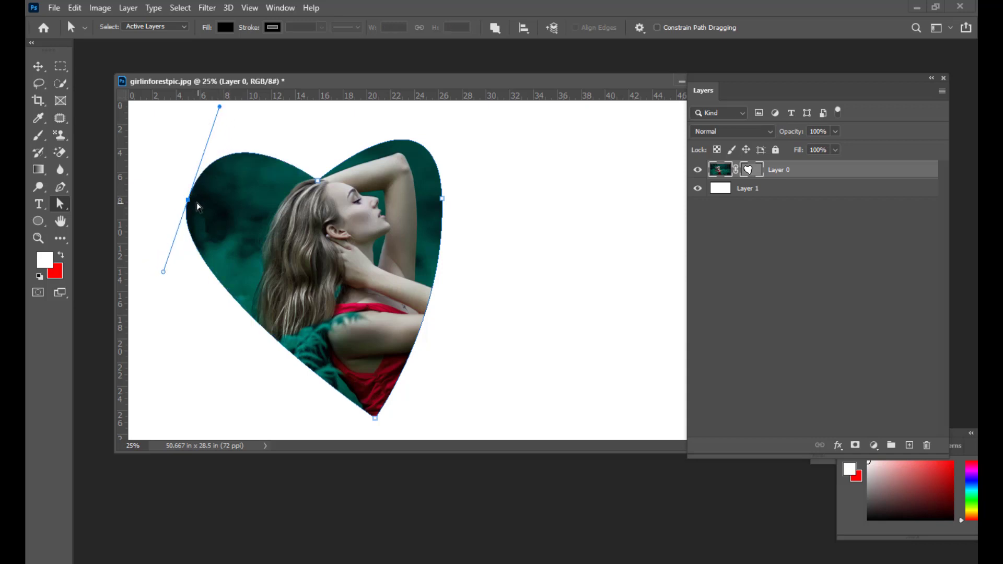
{"action": "left_click_drag", "start_coordinate": [188, 200], "coordinate": [200, 198]}
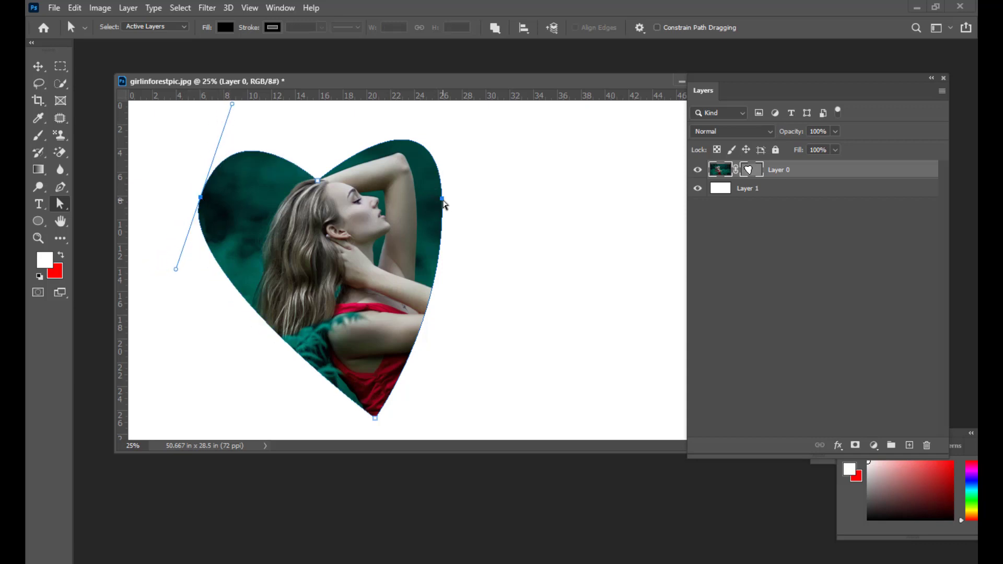
{"action": "left_click_drag", "start_coordinate": [443, 202], "coordinate": [444, 190]}
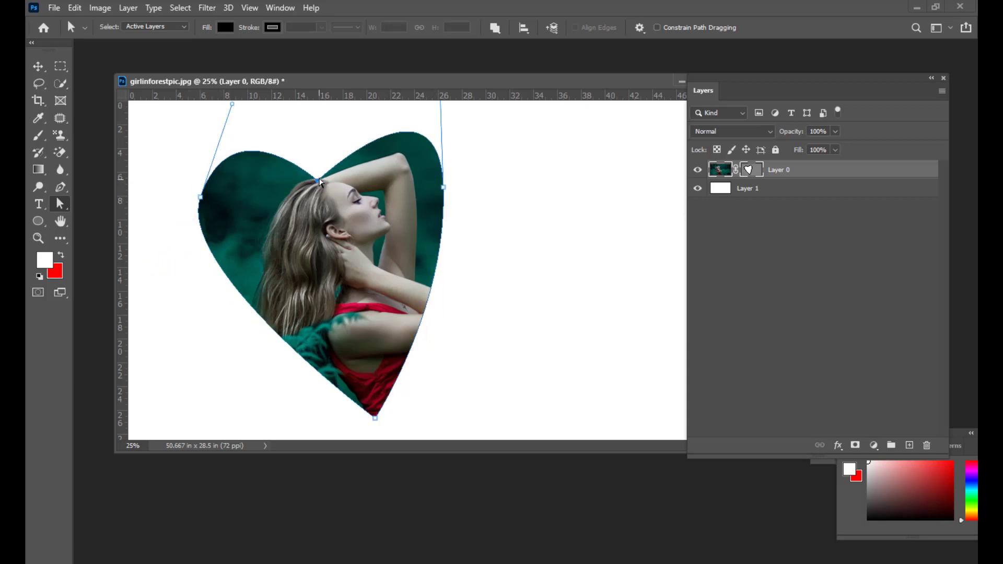
{"action": "left_click_drag", "start_coordinate": [320, 181], "coordinate": [319, 172]}
Step: Move the heart's bottom tip beneath the notch and fine-tune the lobe and notch anchors for a more symmetrical outline
{"action": "left_click_drag", "start_coordinate": [376, 419], "coordinate": [322, 416]}
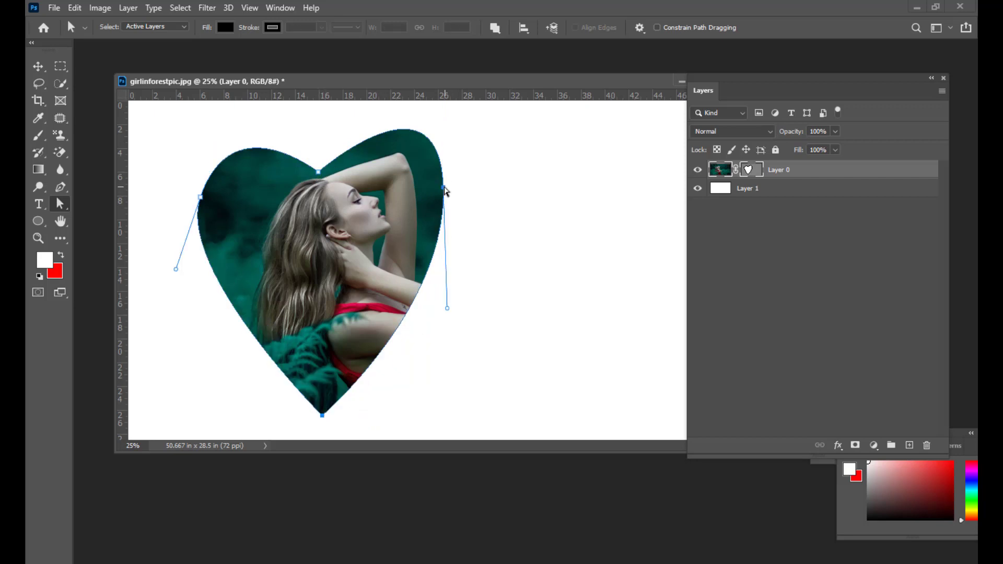
{"action": "left_click_drag", "start_coordinate": [444, 189], "coordinate": [451, 212]}
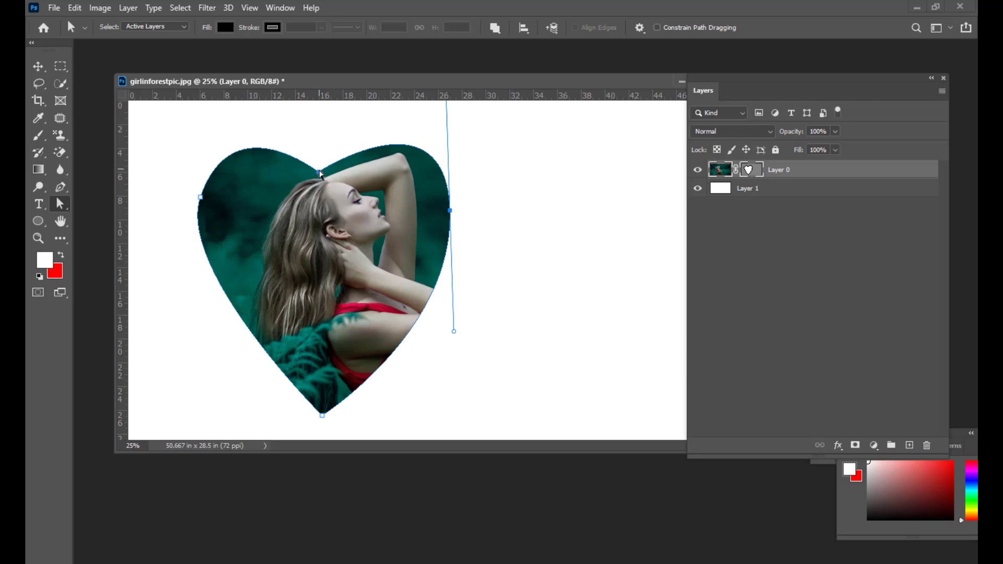
{"action": "left_click", "coordinate": [319, 173]}
{"action": "left_click_drag", "start_coordinate": [200, 197], "coordinate": [200, 194]}
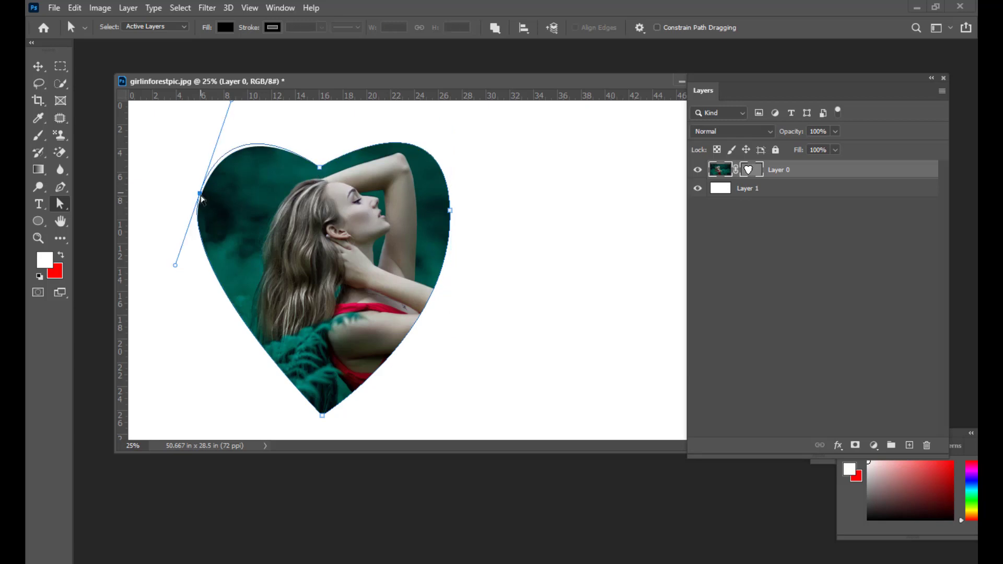
{"action": "left_click_drag", "start_coordinate": [324, 417], "coordinate": [333, 418]}
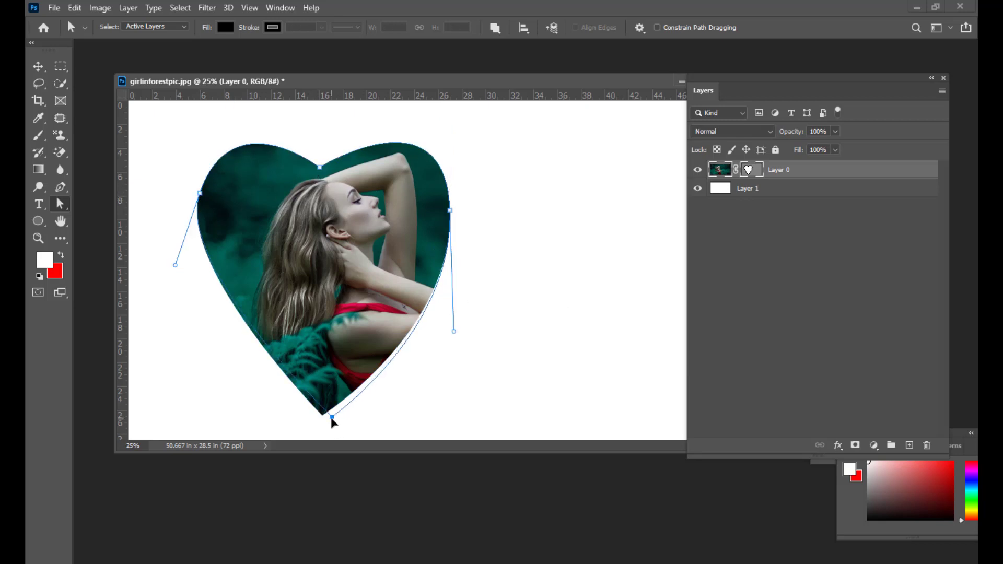
{"action": "left_click_drag", "start_coordinate": [199, 198], "coordinate": [203, 207]}
{"action": "left_click", "coordinate": [320, 168]}
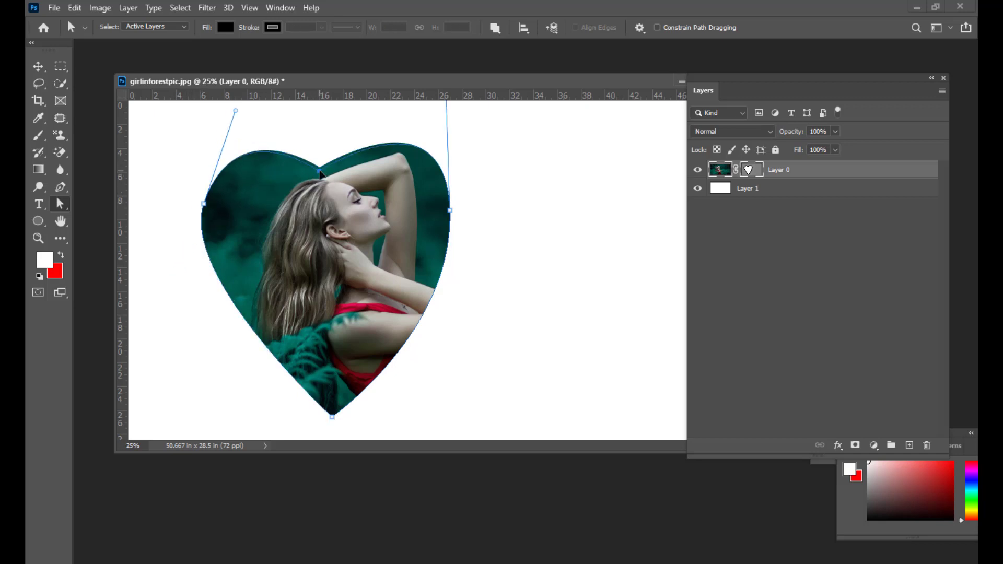
Step: Choose the Custom Shape tool and pick the five-petal flower from the Flowers group as its shape
{"action": "left_click_drag", "start_coordinate": [731, 81], "coordinate": [759, 83]}
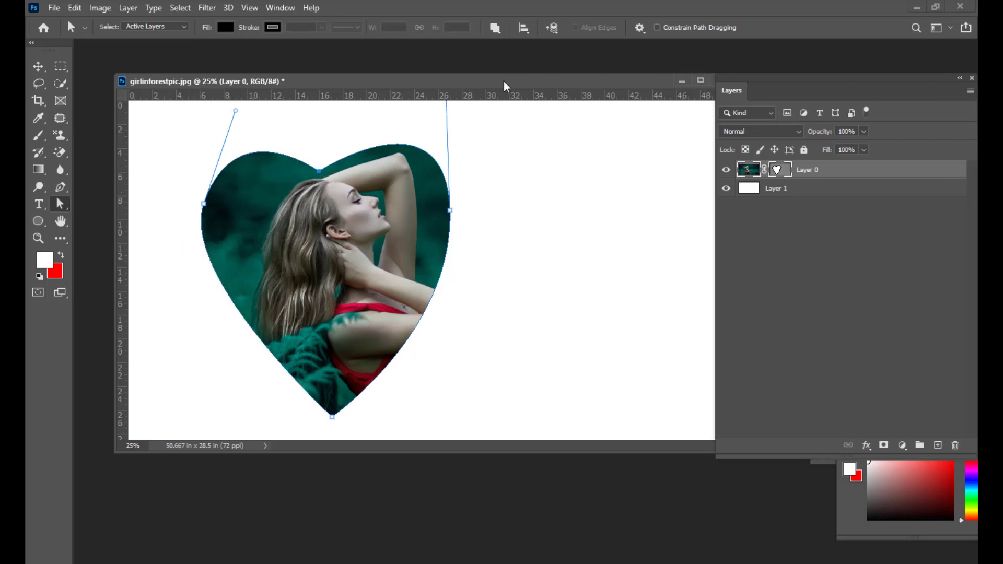
{"action": "left_click_drag", "start_coordinate": [504, 86], "coordinate": [518, 83]}
{"action": "left_click", "coordinate": [38, 222]}
{"action": "right_click", "coordinate": [38, 223]}
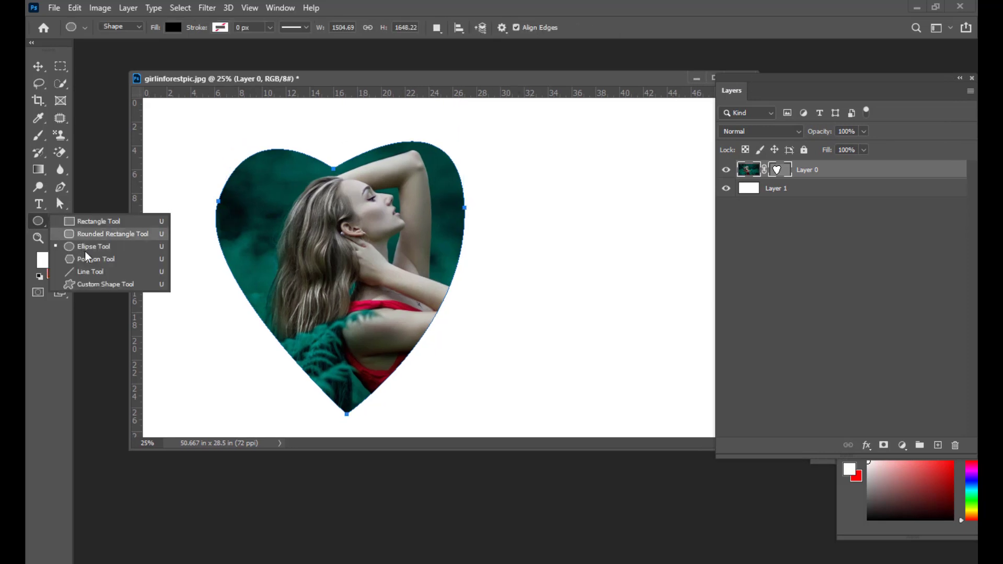
{"action": "left_click", "coordinate": [94, 284]}
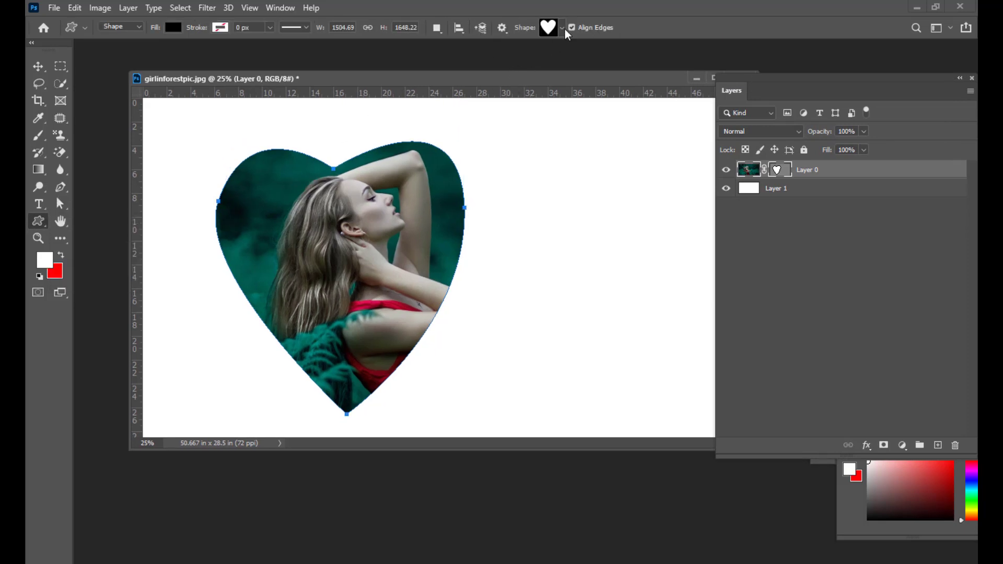
{"action": "left_click", "coordinate": [545, 29]}
{"action": "left_click", "coordinate": [395, 56]}
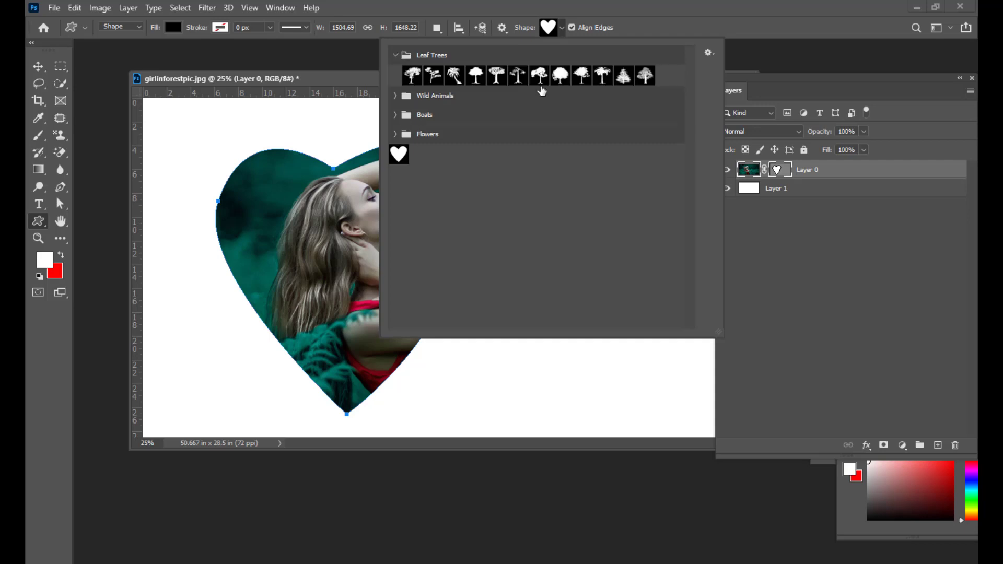
{"action": "left_click", "coordinate": [395, 134]}
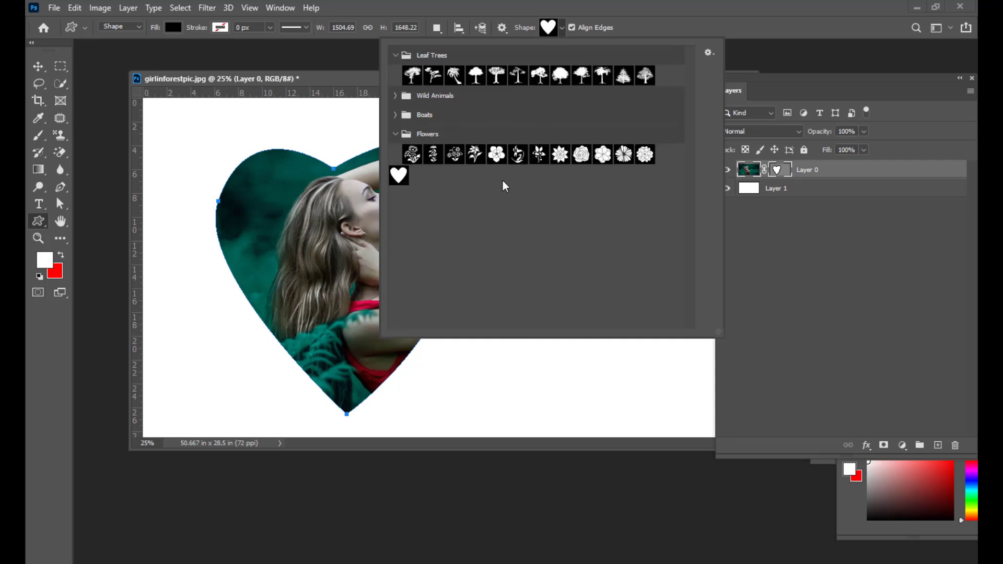
{"action": "left_click", "coordinate": [497, 154]}
{"action": "left_click", "coordinate": [316, 87]}
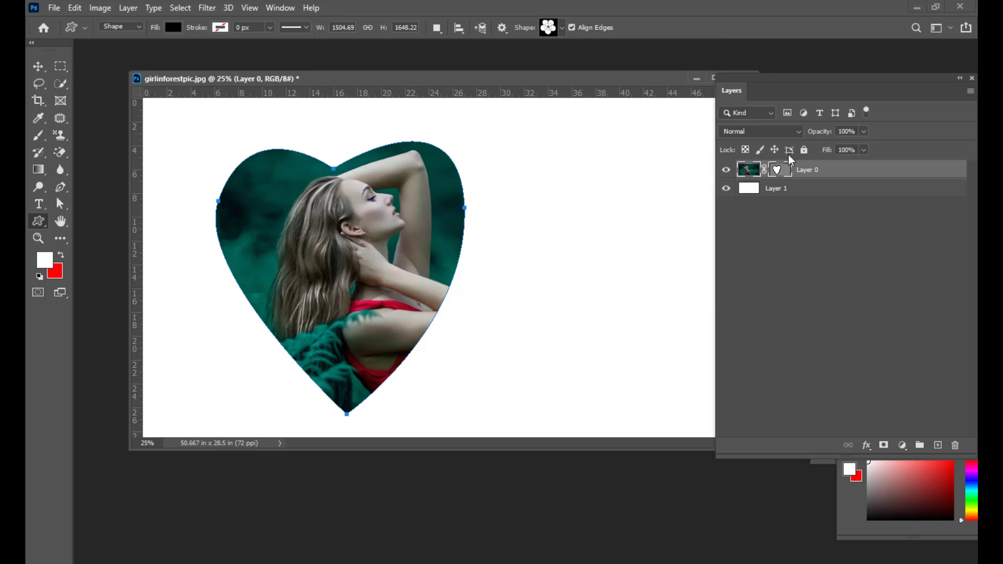
Step: Set the Custom Shape tool to Path mode and try drawing the five-petal flower beside the heart
{"action": "left_click_drag", "start_coordinate": [757, 77], "coordinate": [772, 84]}
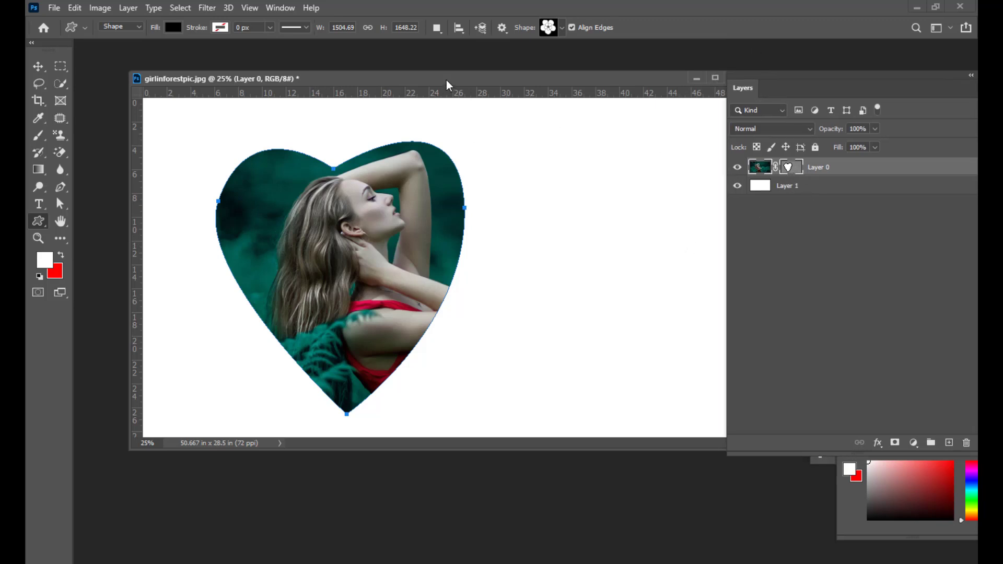
{"action": "left_click_drag", "start_coordinate": [448, 78], "coordinate": [416, 76]}
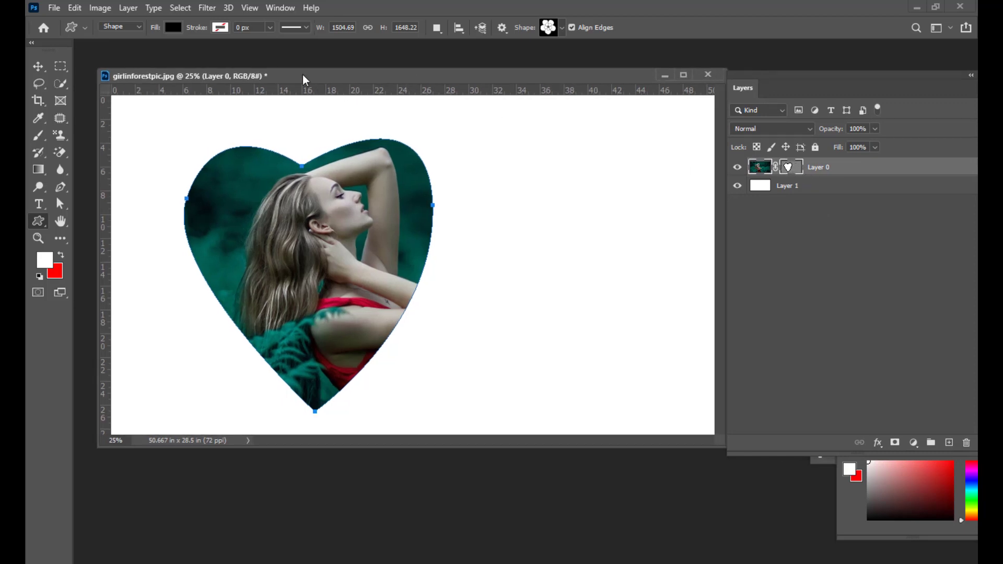
{"action": "left_click", "coordinate": [130, 28]}
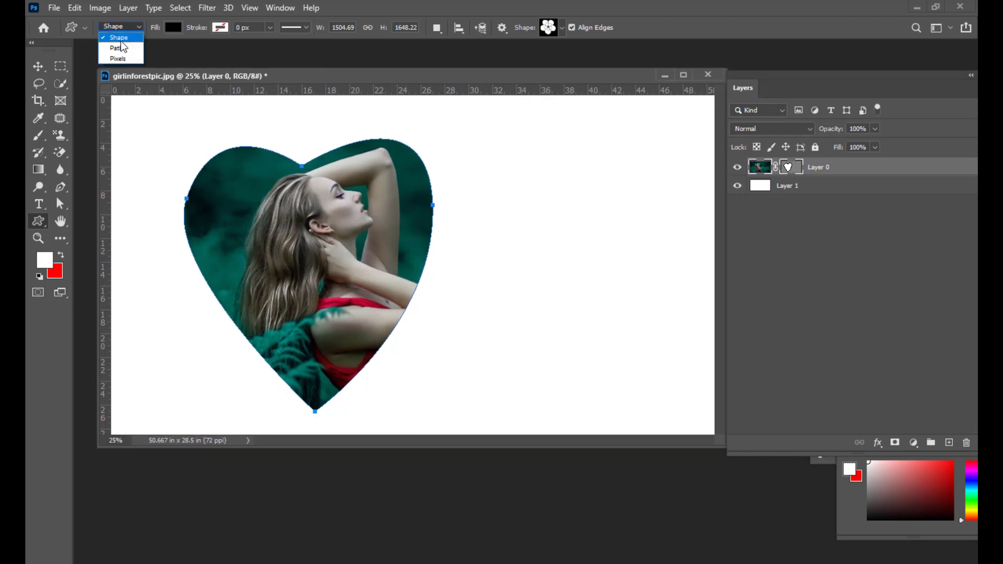
{"action": "left_click", "coordinate": [121, 48]}
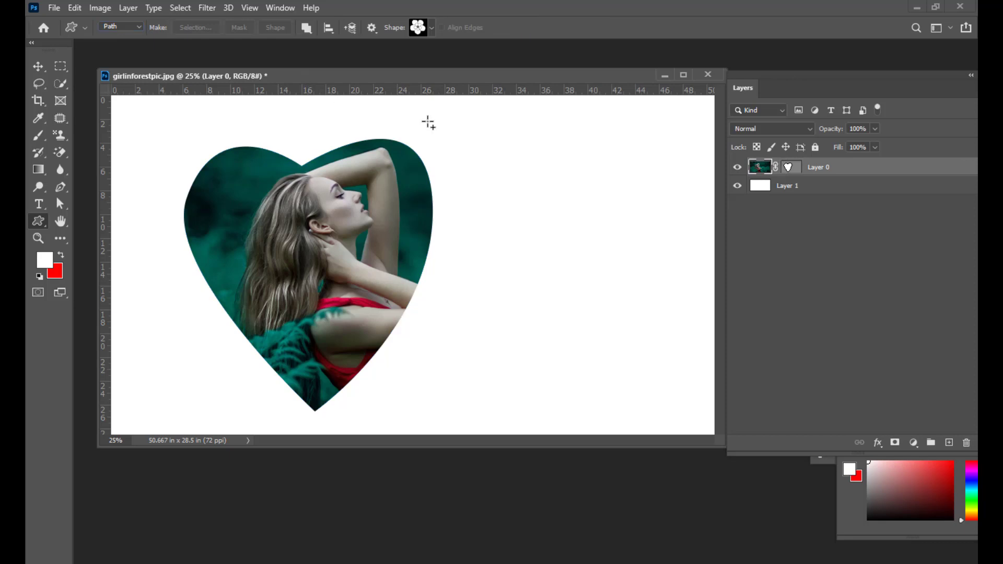
{"action": "left_click_drag", "start_coordinate": [457, 80], "coordinate": [427, 75]}
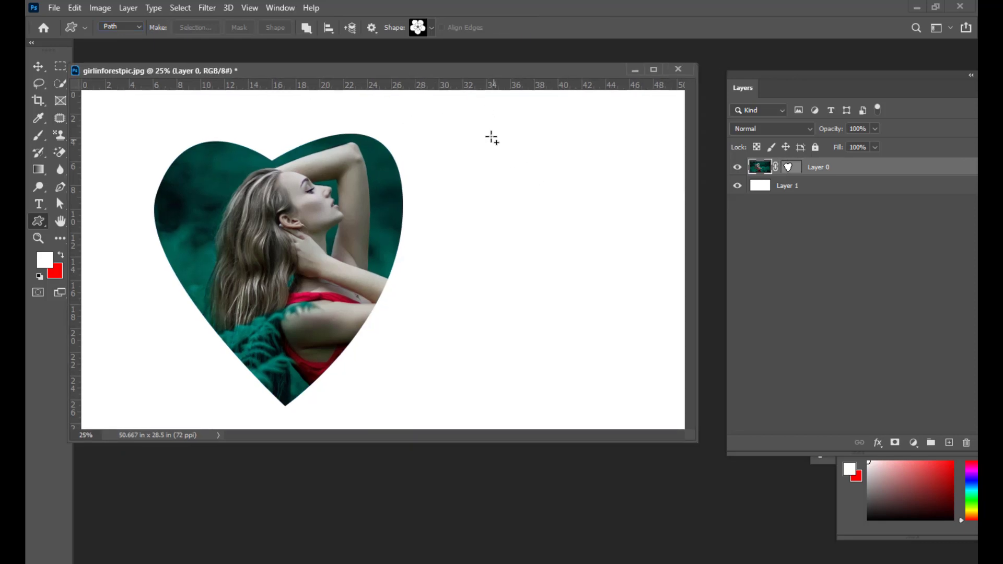
{"action": "left_click_drag", "start_coordinate": [472, 120], "coordinate": [612, 245]}
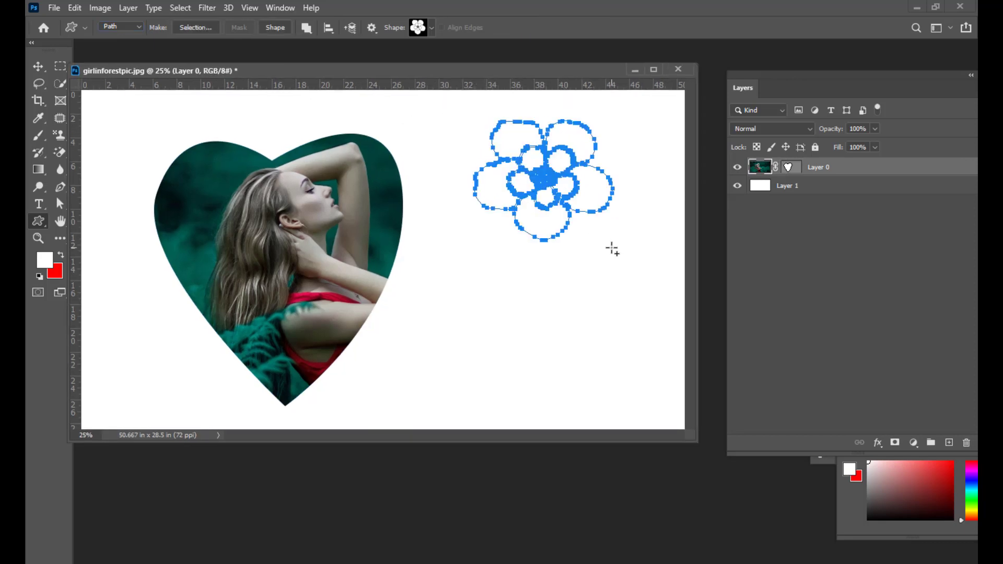
Step: Add five-petal flowers to Layer 0's vector mask: one large and two smaller right of the heart, two small along the left edge
{"action": "left_click", "coordinate": [790, 167]}
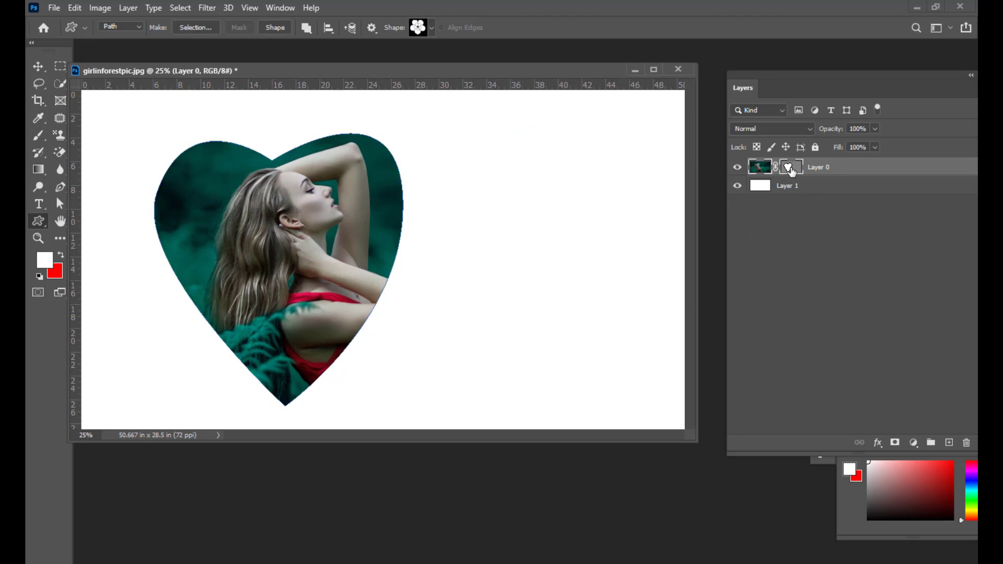
{"action": "left_click_drag", "start_coordinate": [475, 118], "coordinate": [616, 248]}
{"action": "left_click_drag", "start_coordinate": [459, 272], "coordinate": [520, 331]}
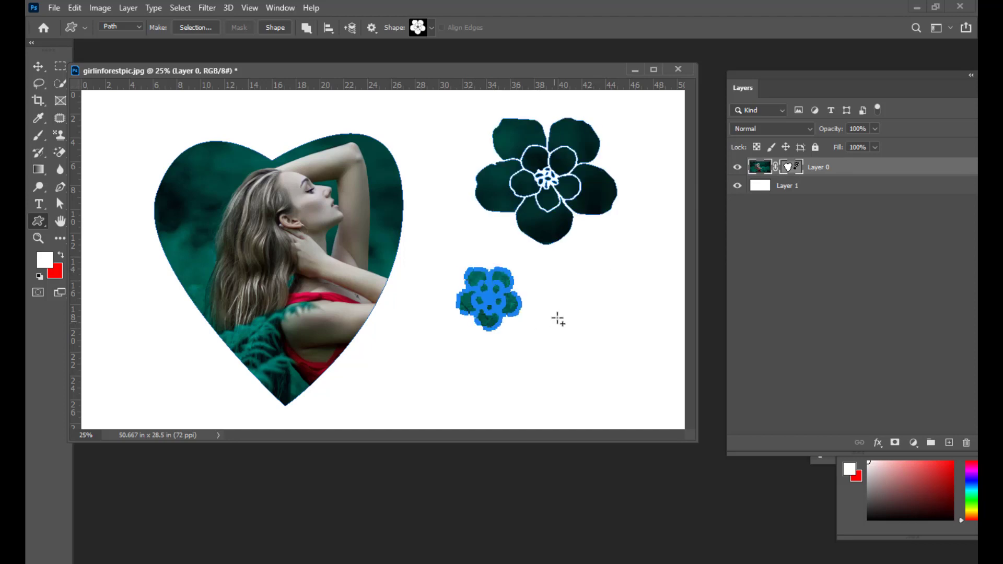
{"action": "left_click_drag", "start_coordinate": [571, 254], "coordinate": [656, 332]}
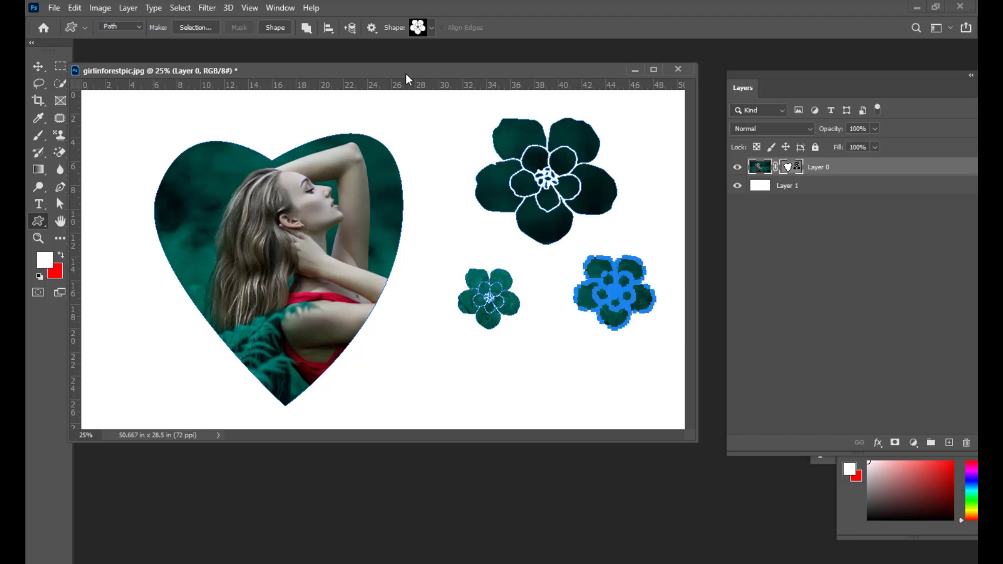
{"action": "left_click_drag", "start_coordinate": [408, 79], "coordinate": [518, 104]}
{"action": "left_click_drag", "start_coordinate": [211, 126], "coordinate": [260, 175]}
{"action": "left_click_drag", "start_coordinate": [217, 353], "coordinate": [294, 433]}
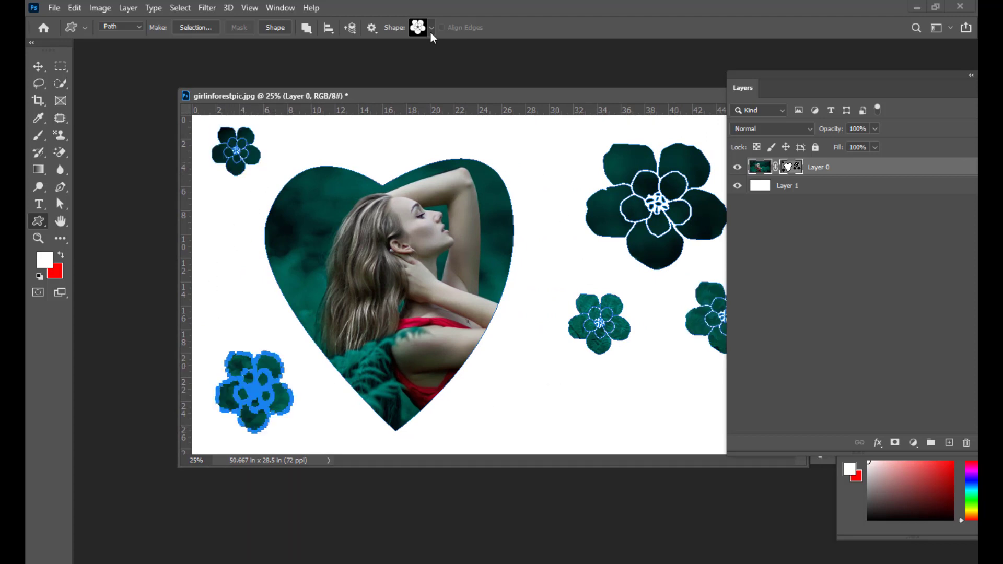
Step: Pick the pointed-petal flower shape and add six to the vector mask: one above the heart, one left of it, four to its right
{"action": "left_click", "coordinate": [432, 28]}
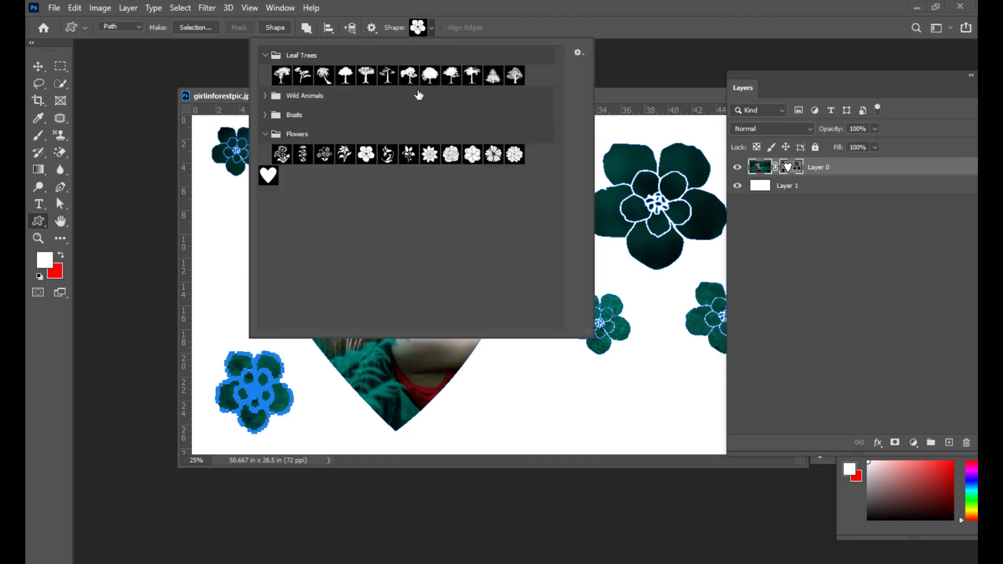
{"action": "left_click", "coordinate": [430, 154]}
{"action": "left_click", "coordinate": [617, 105]}
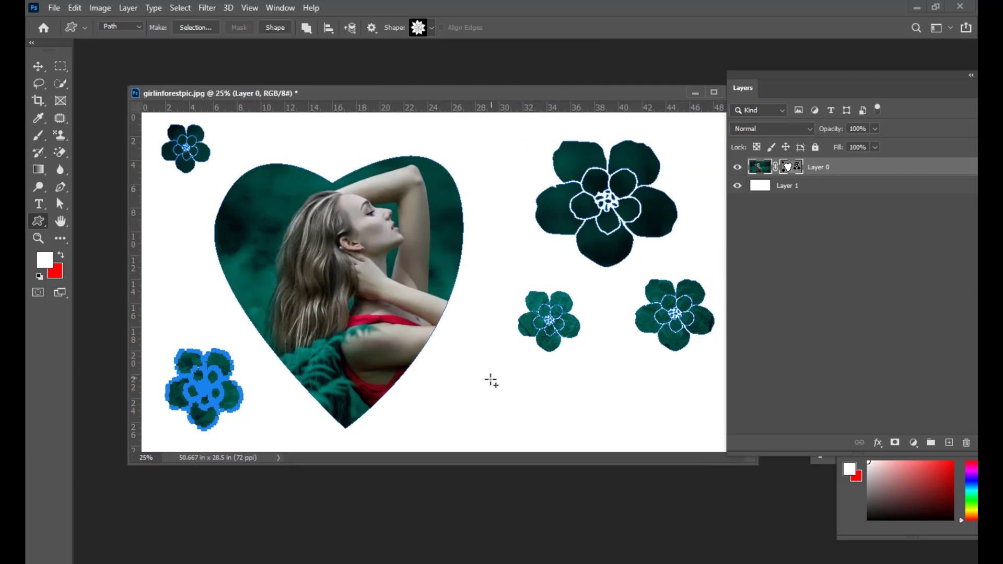
{"action": "left_click_drag", "start_coordinate": [444, 361], "coordinate": [538, 438]}
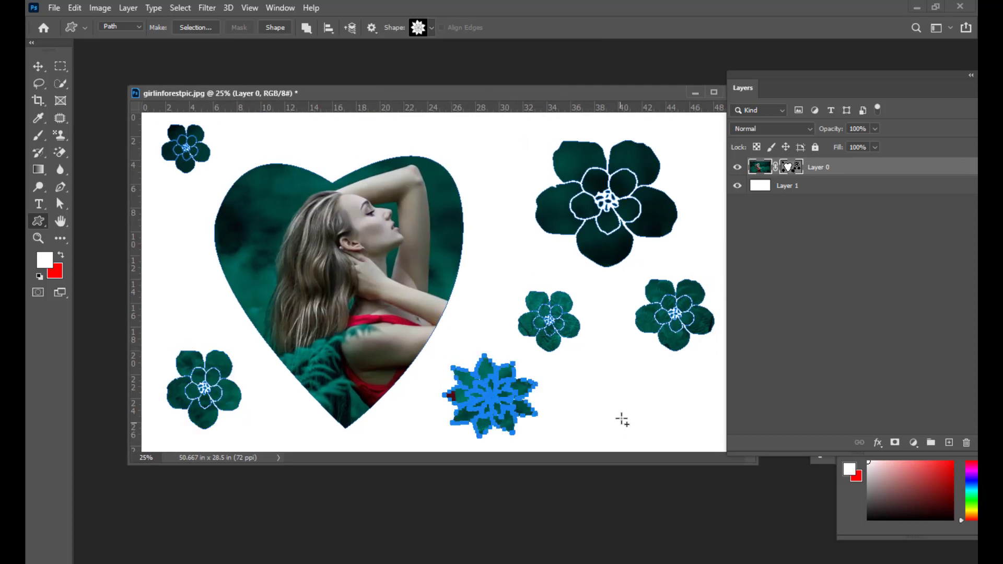
{"action": "left_click_drag", "start_coordinate": [595, 349], "coordinate": [663, 425]}
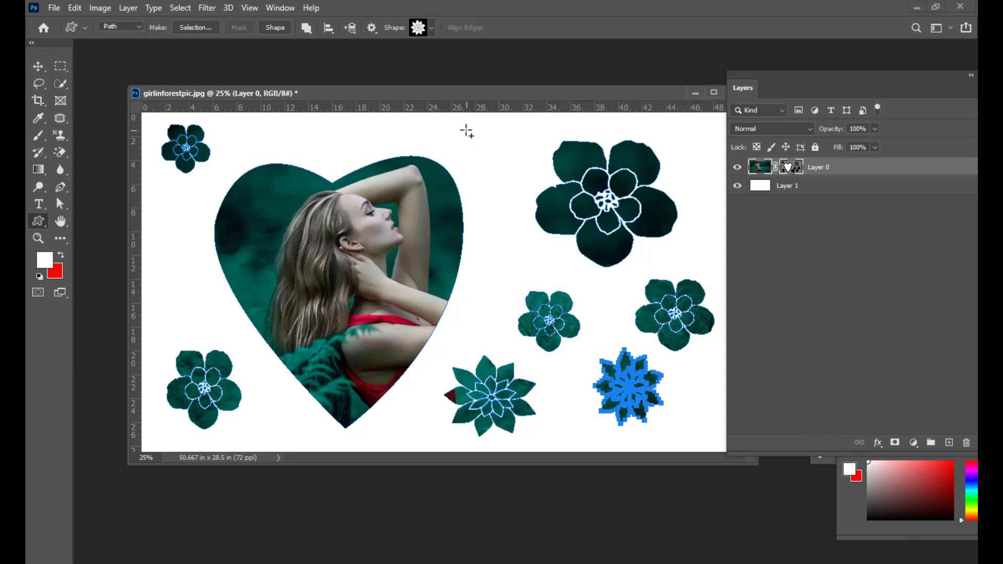
{"action": "left_click_drag", "start_coordinate": [467, 130], "coordinate": [537, 189]}
{"action": "left_click_drag", "start_coordinate": [314, 123], "coordinate": [351, 157]}
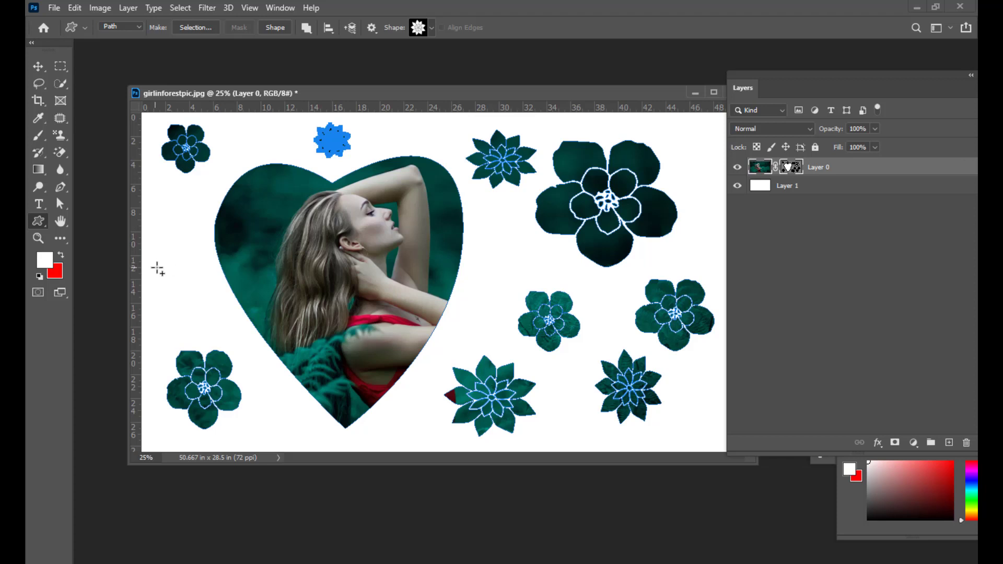
{"action": "left_click_drag", "start_coordinate": [165, 263], "coordinate": [207, 300]}
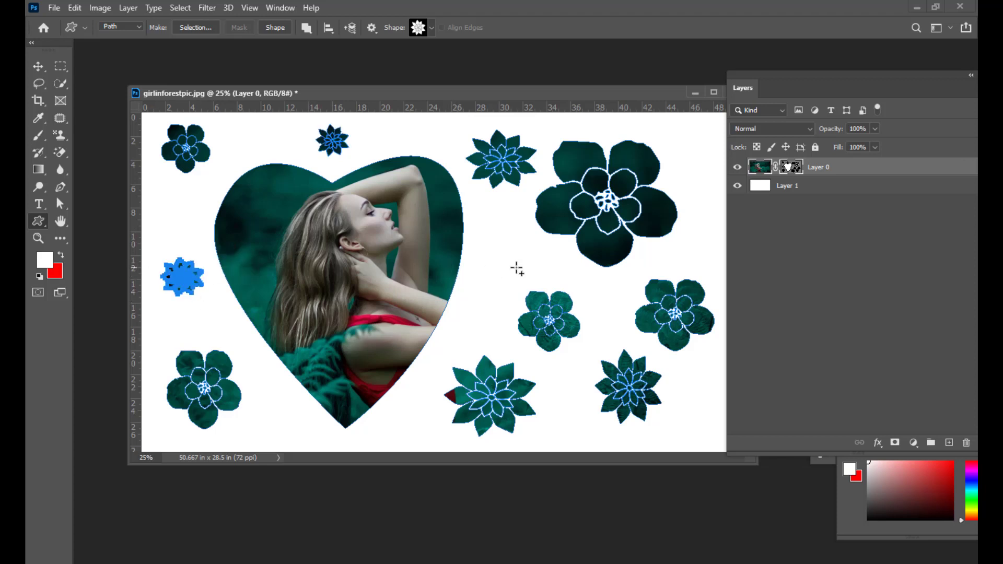
{"action": "left_click_drag", "start_coordinate": [487, 217], "coordinate": [529, 262]}
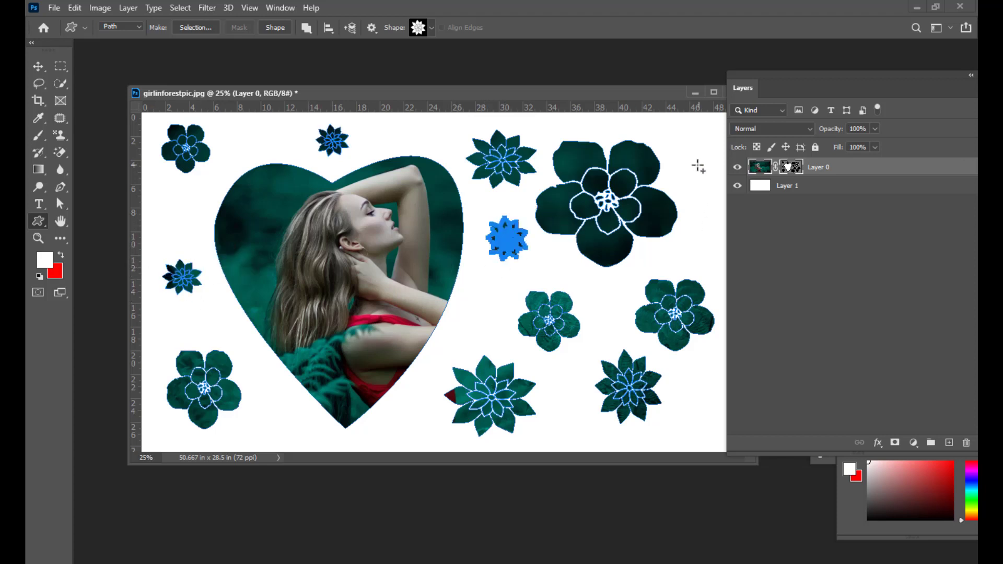
Step: Pick the stemmed flower shape and add one beside the large flower and a small one left of the heart
{"action": "left_click", "coordinate": [432, 28]}
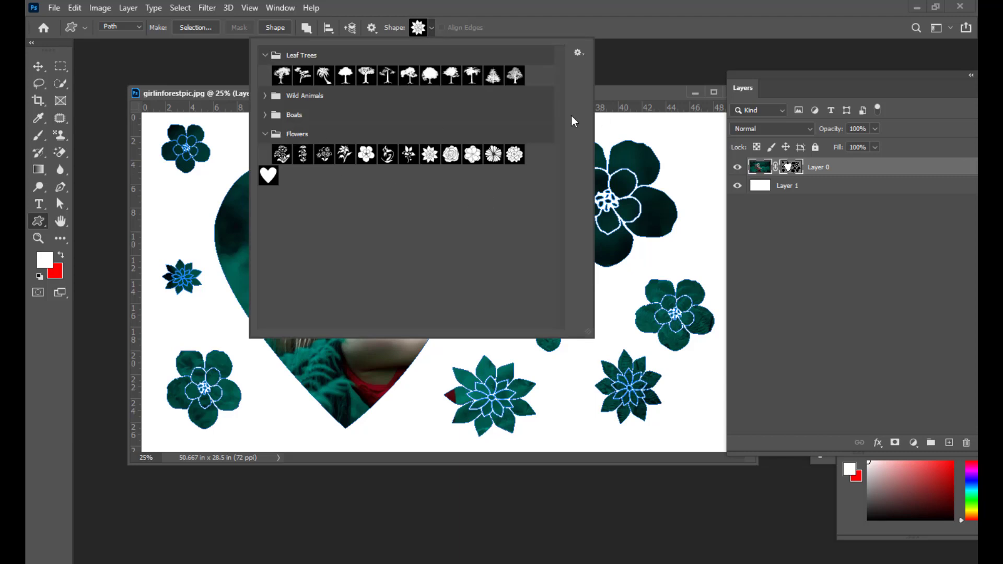
{"action": "left_click", "coordinate": [345, 155]}
{"action": "left_click_drag", "start_coordinate": [652, 99], "coordinate": [622, 100]}
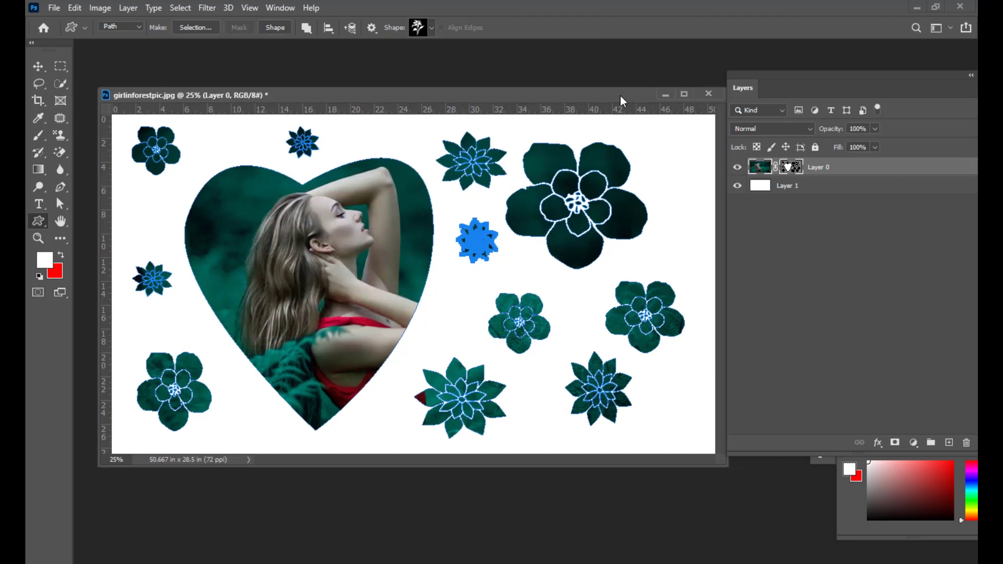
{"action": "left_click_drag", "start_coordinate": [657, 142], "coordinate": [713, 234]}
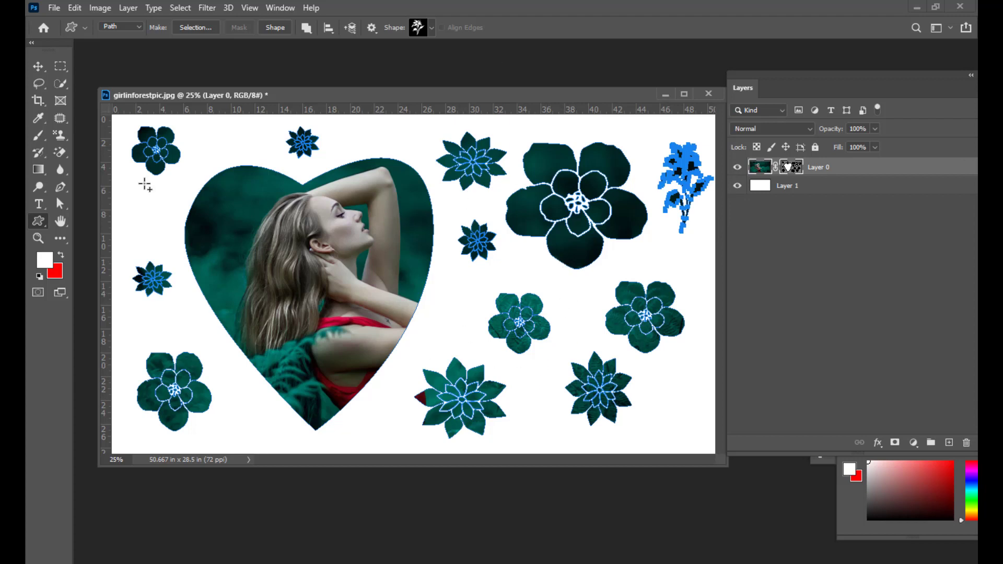
{"action": "left_click_drag", "start_coordinate": [126, 183], "coordinate": [166, 227]}
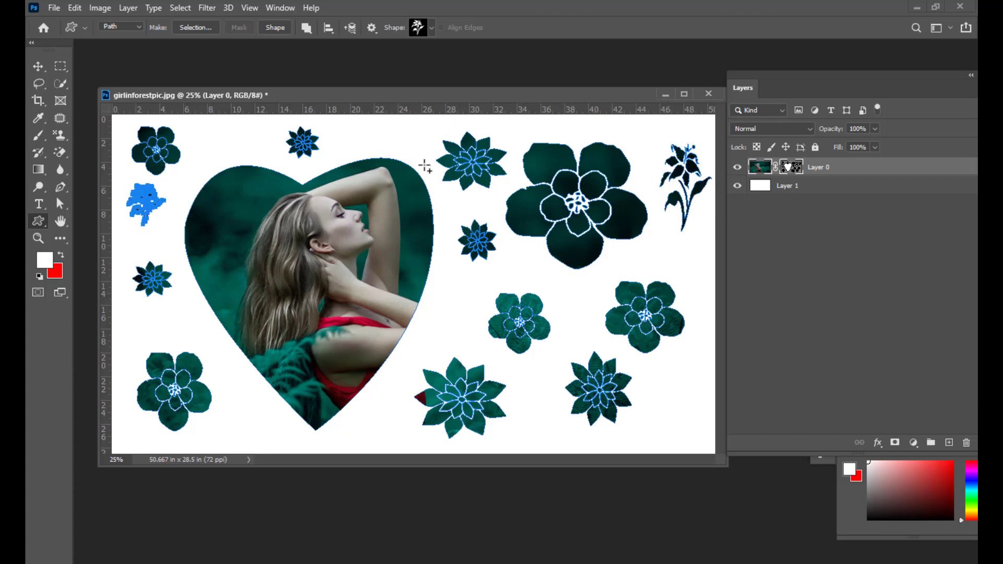
Step: Display the mask properties for Layer 0's vector mask, arranged clear of most of the artwork
{"action": "left_click_drag", "start_coordinate": [780, 73], "coordinate": [750, 80]}
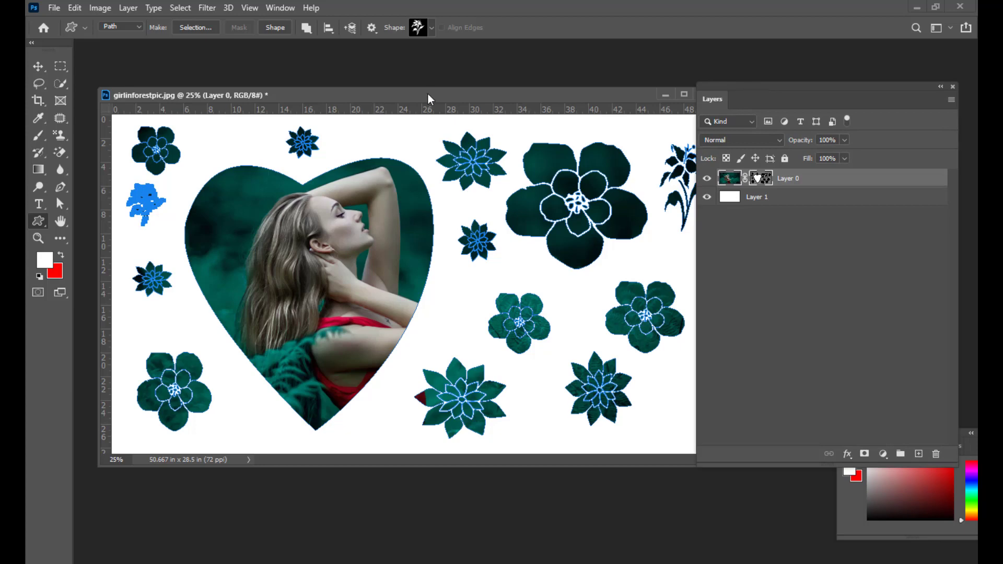
{"action": "left_click_drag", "start_coordinate": [427, 95], "coordinate": [416, 90]}
{"action": "left_click", "coordinate": [280, 7]}
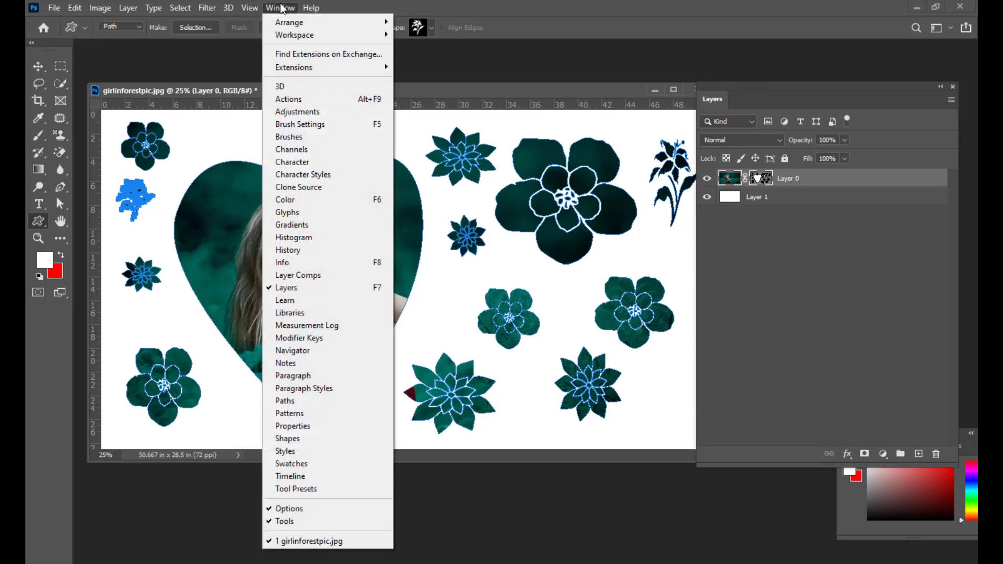
{"action": "left_click", "coordinate": [311, 428]}
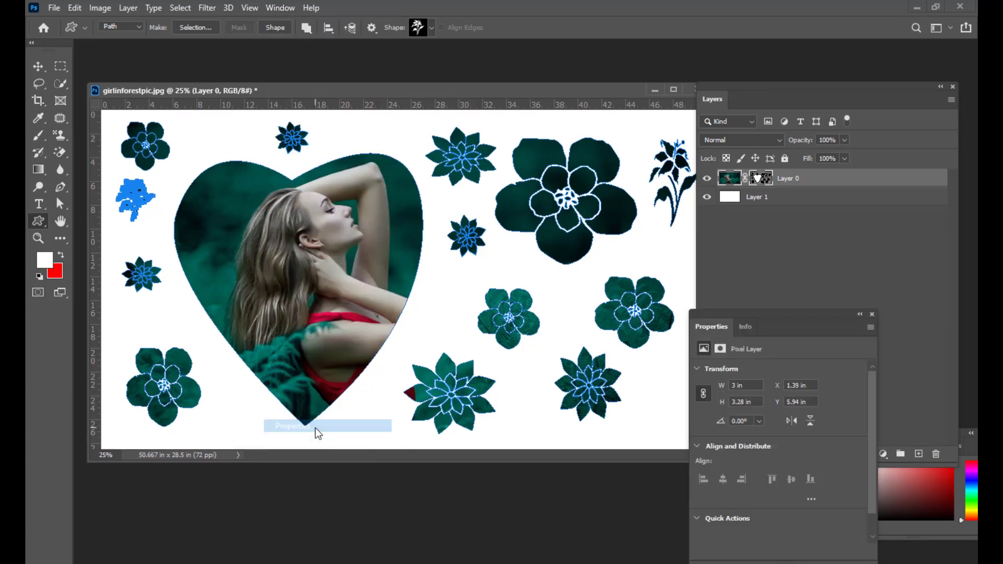
{"action": "left_click_drag", "start_coordinate": [731, 312], "coordinate": [607, 212]}
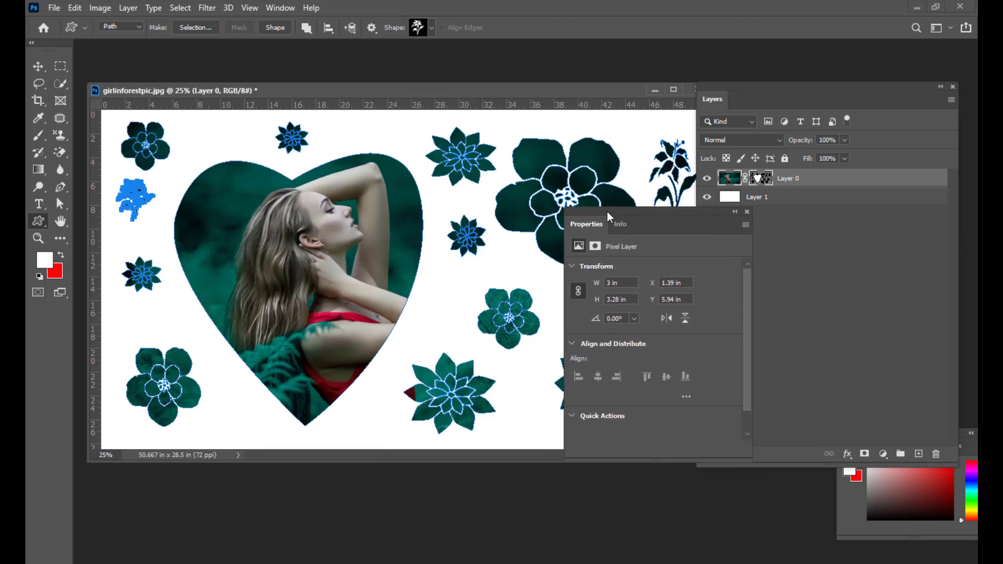
{"action": "left_click", "coordinate": [763, 179]}
{"action": "left_click_drag", "start_coordinate": [650, 209], "coordinate": [679, 177]}
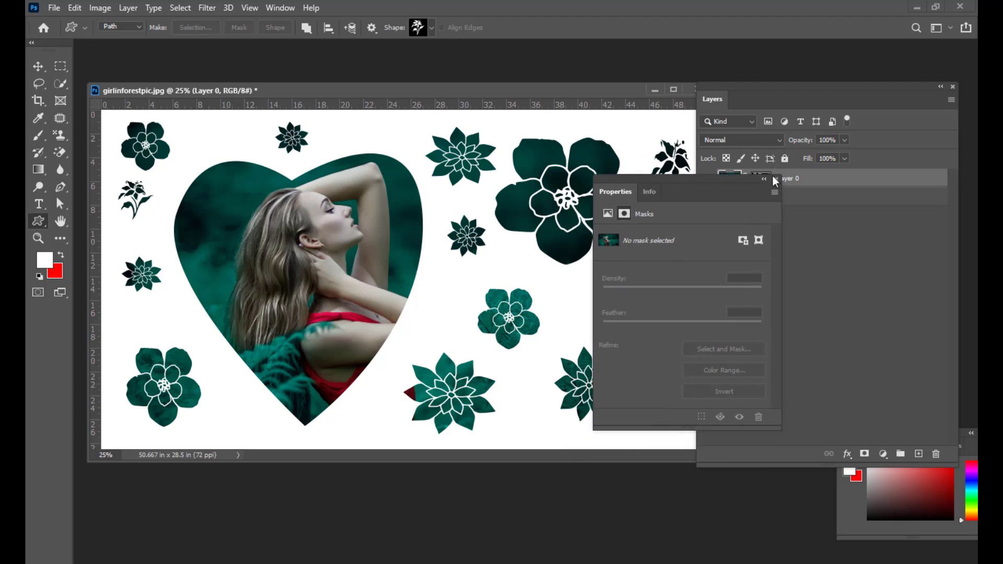
{"action": "left_click_drag", "start_coordinate": [740, 178], "coordinate": [675, 179]}
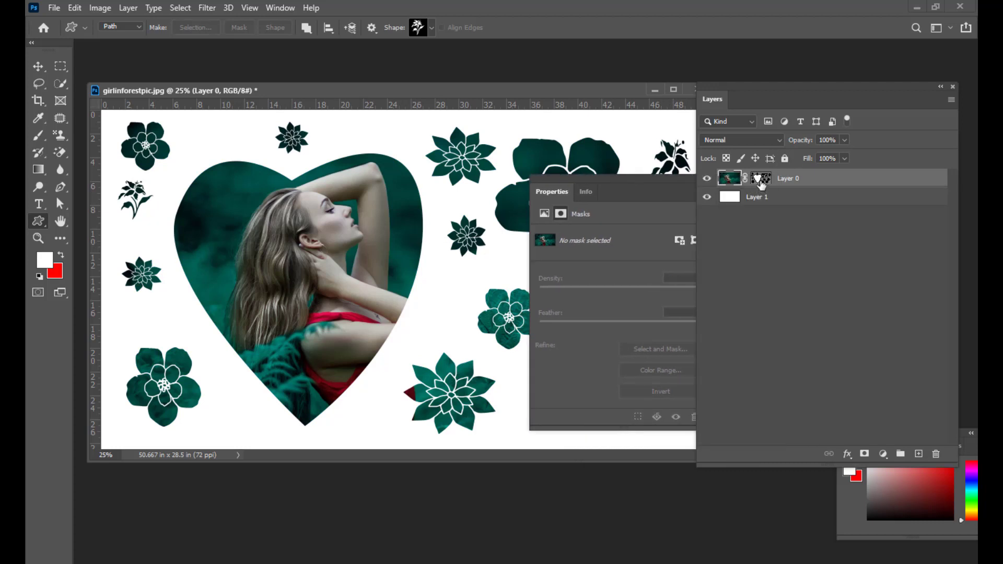
{"action": "left_click", "coordinate": [760, 178]}
{"action": "left_click_drag", "start_coordinate": [591, 178], "coordinate": [702, 75]}
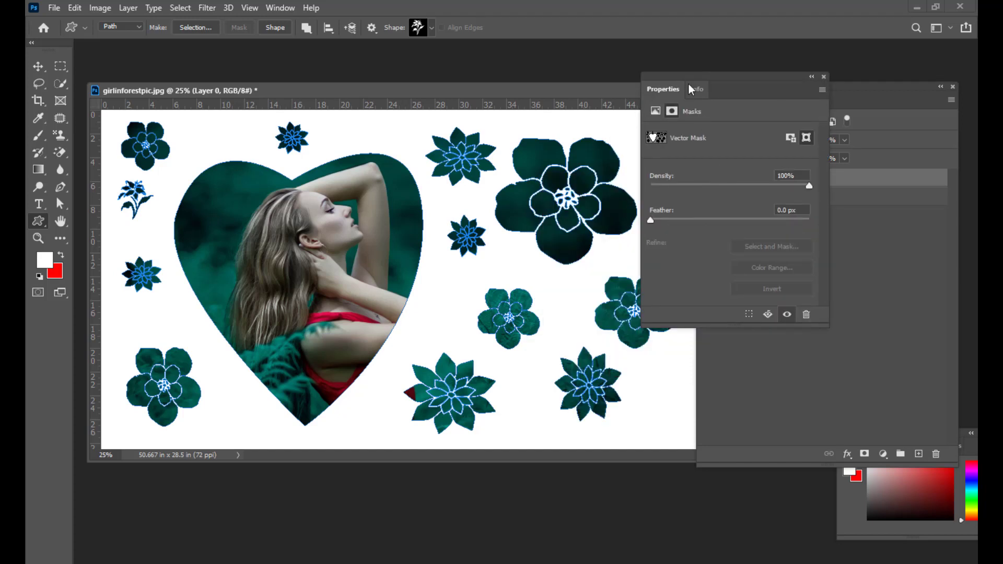
{"action": "left_click_drag", "start_coordinate": [682, 77], "coordinate": [712, 67]}
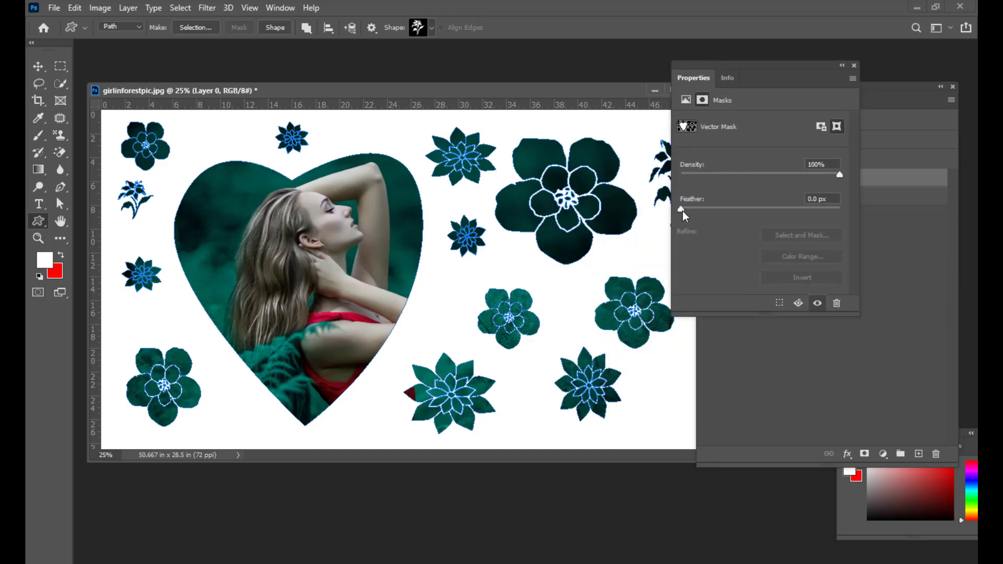
Step: Try a 17.8 px feather on the vector mask with its path outline hidden, and reset the feather to 0.0 px
{"action": "left_click_drag", "start_coordinate": [683, 211], "coordinate": [749, 208]}
{"action": "key", "text": "v"}
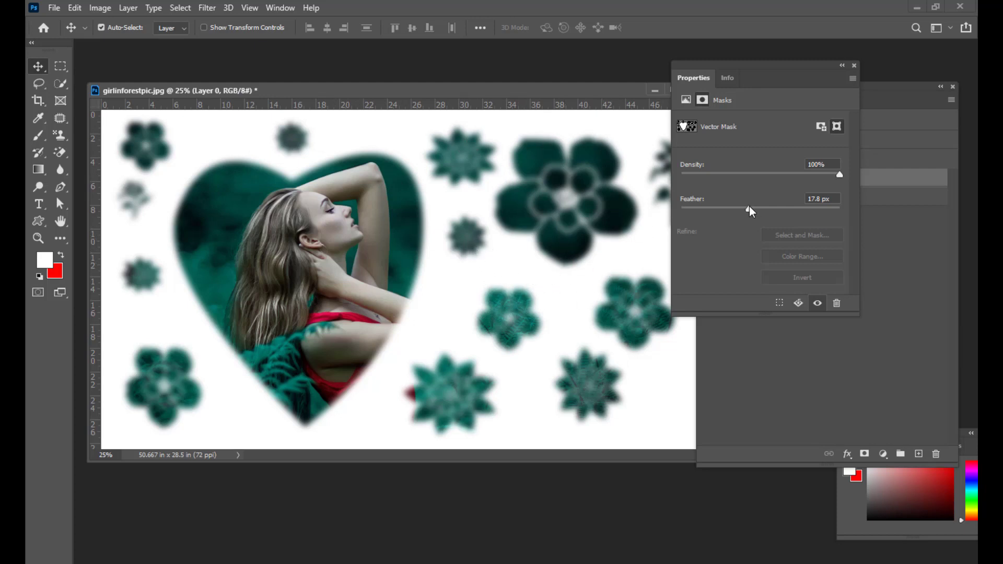
{"action": "left_click_drag", "start_coordinate": [749, 206], "coordinate": [681, 214]}
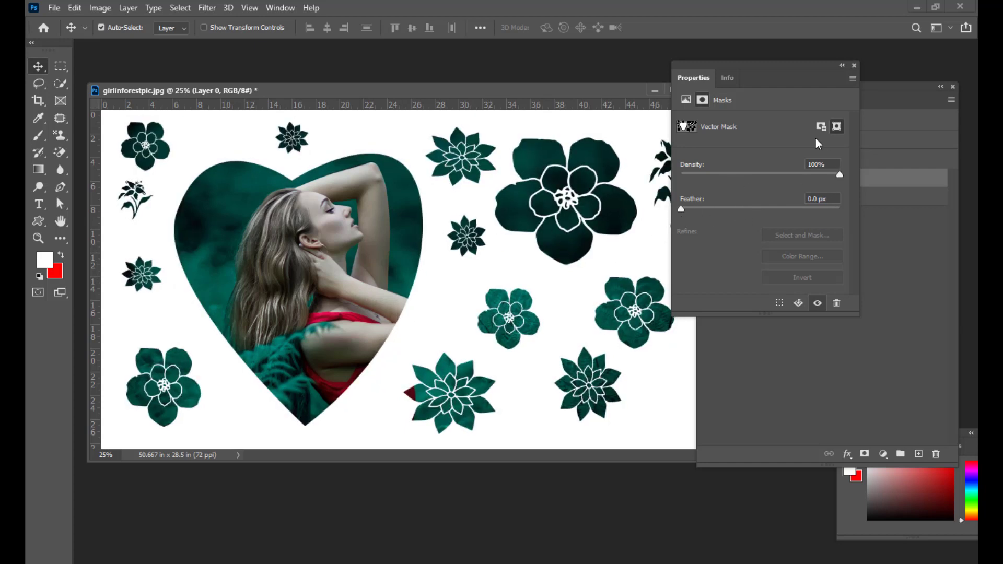
Step: Set the vector mask's density to 26%
{"action": "left_click_drag", "start_coordinate": [730, 68], "coordinate": [743, 67]}
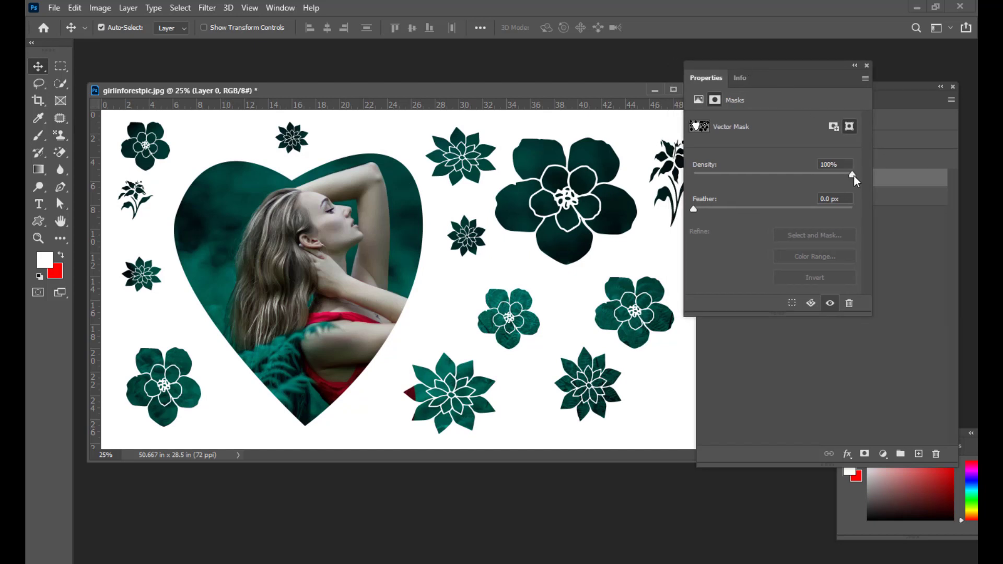
{"action": "left_click_drag", "start_coordinate": [850, 176], "coordinate": [749, 181]}
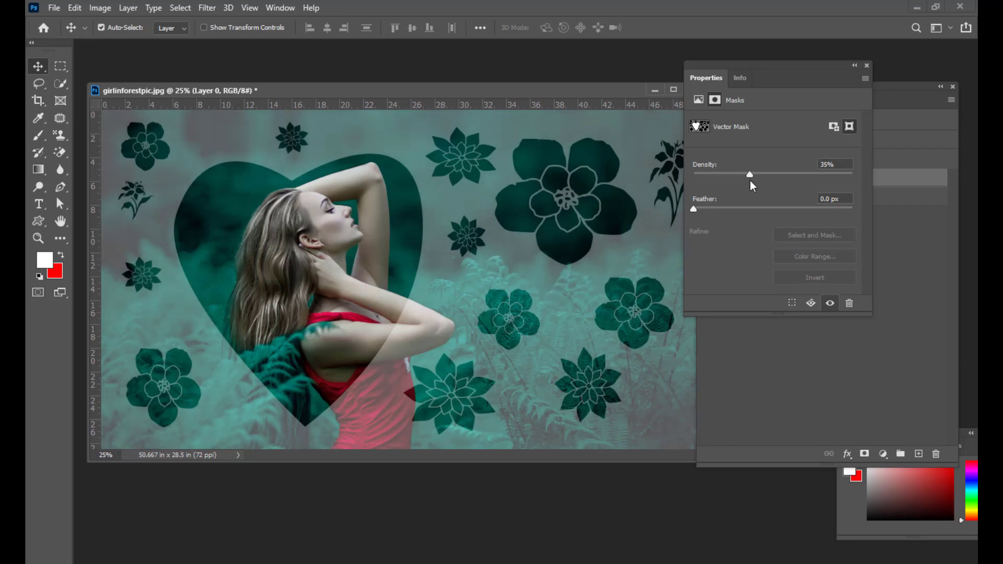
{"action": "left_click_drag", "start_coordinate": [719, 67], "coordinate": [768, 64]}
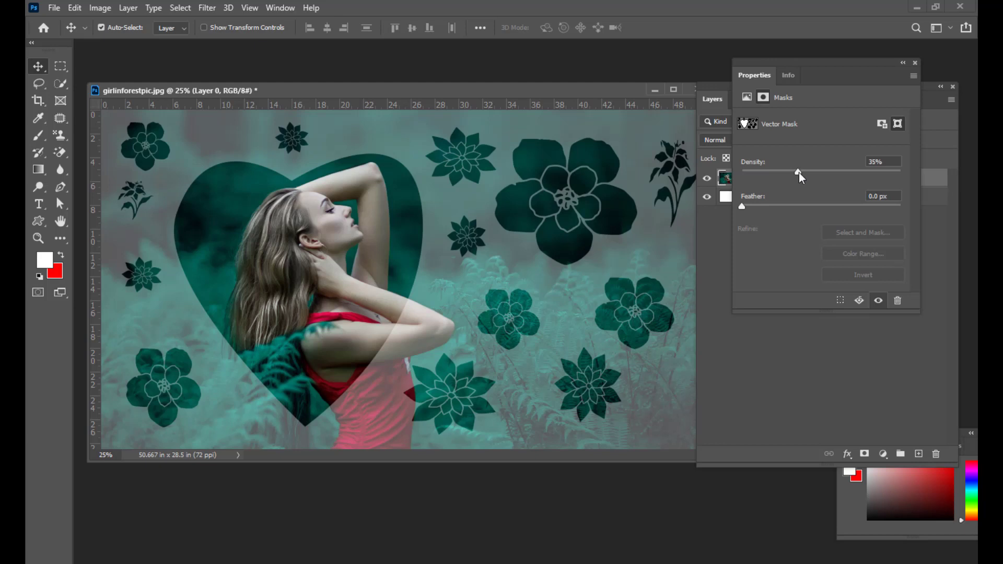
{"action": "left_click_drag", "start_coordinate": [799, 174], "coordinate": [783, 174]}
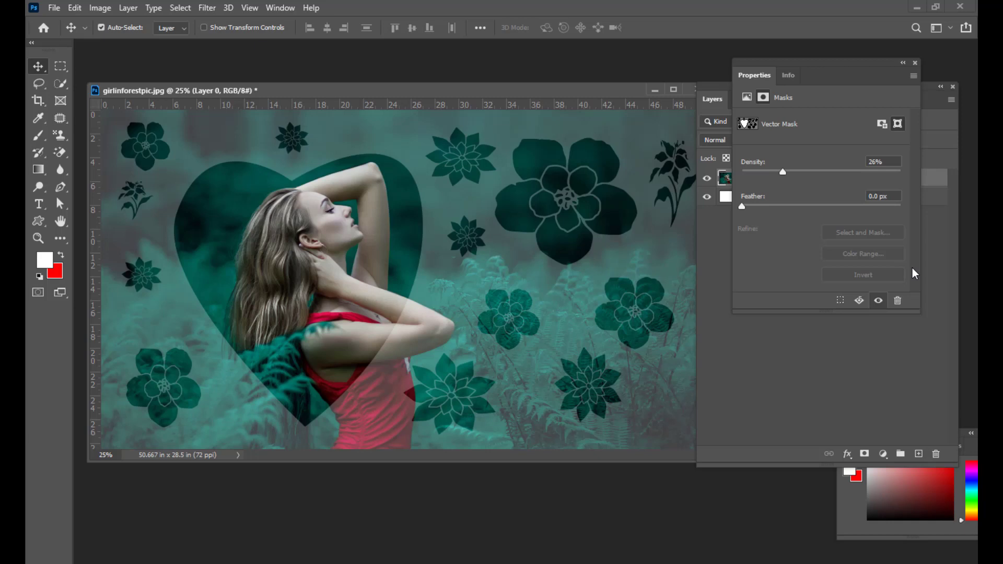
Step: Set the vector mask's density to 100%, move the mask properties aside and target Layer 0's vector mask
{"action": "left_click_drag", "start_coordinate": [784, 171], "coordinate": [910, 186]}
{"action": "left_click_drag", "start_coordinate": [744, 63], "coordinate": [781, 71]}
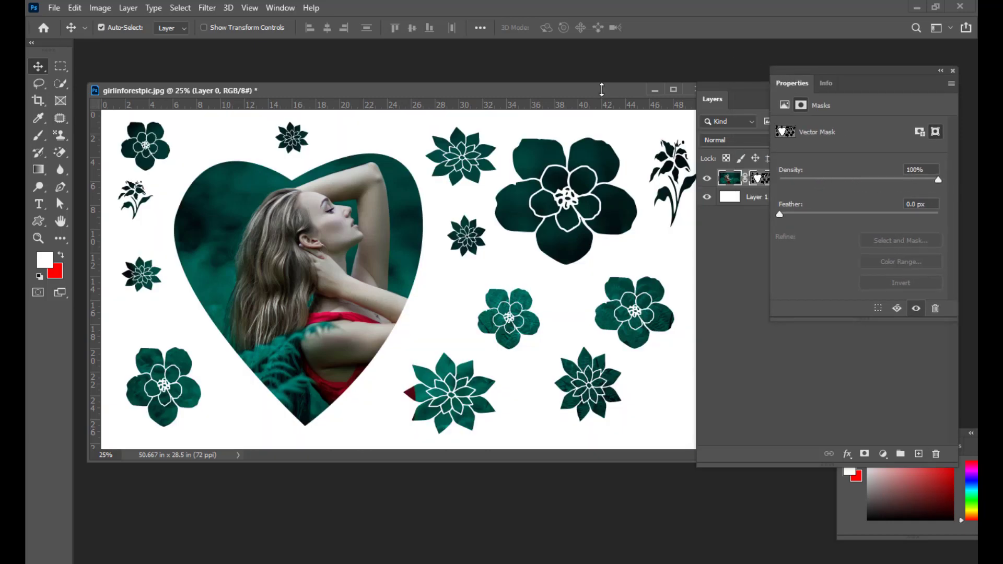
{"action": "left_click", "coordinate": [762, 181]}
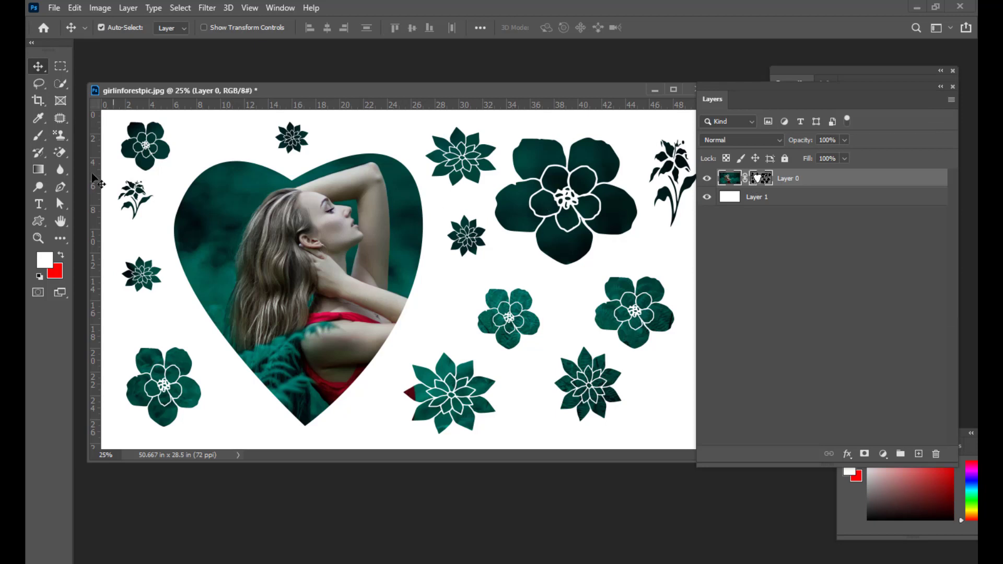
Step: Use Direct Selection to move the heart's upper-left side anchor point slightly inward and select its counterpart on the right side
{"action": "right_click", "coordinate": [59, 208]}
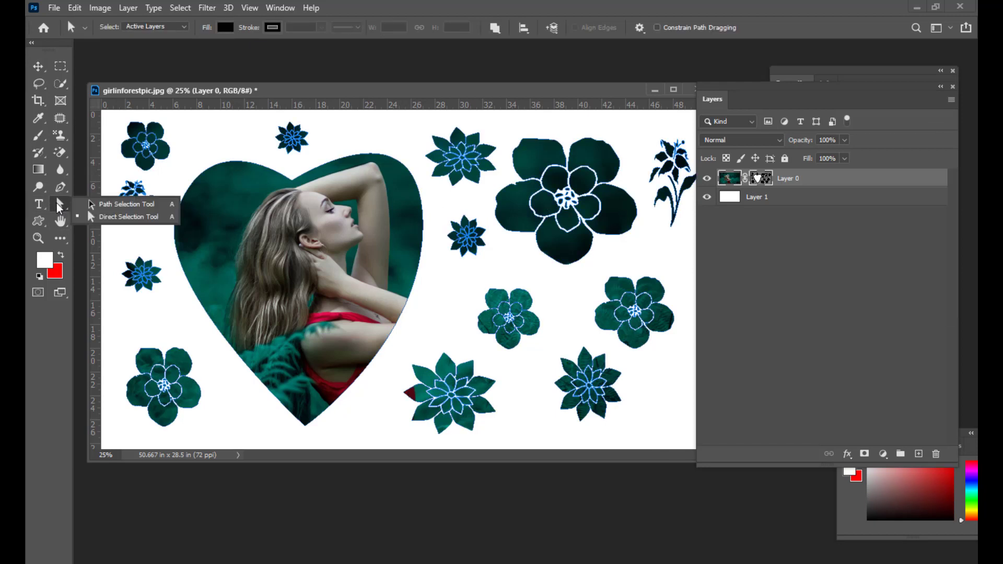
{"action": "left_click", "coordinate": [101, 221]}
{"action": "left_click", "coordinate": [202, 210]}
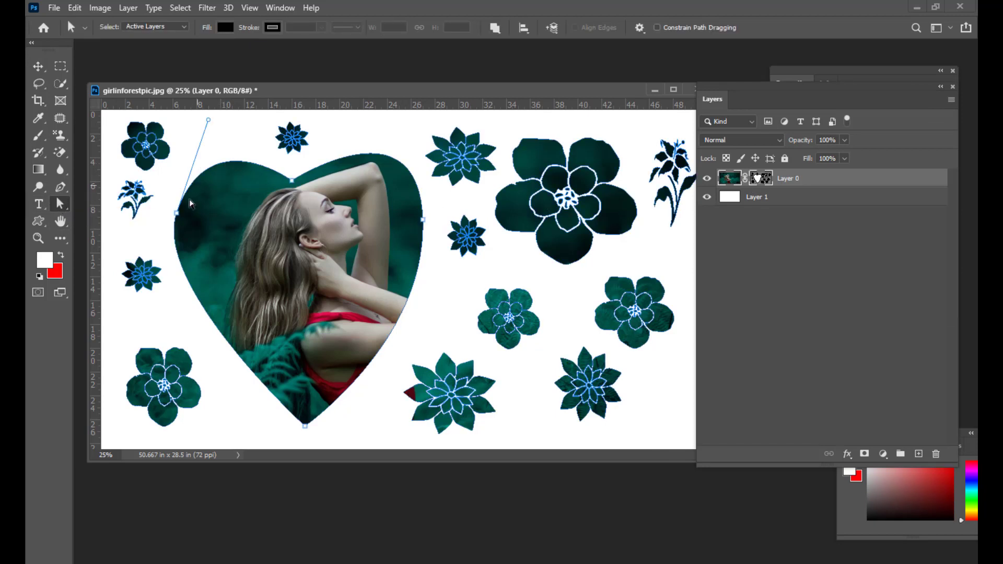
{"action": "left_click_drag", "start_coordinate": [203, 214], "coordinate": [190, 210]}
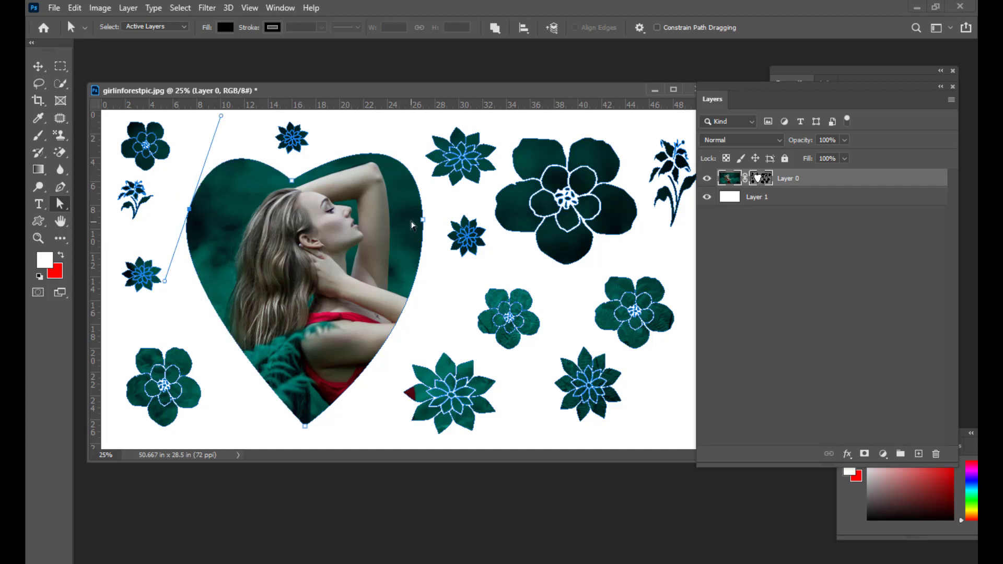
{"action": "left_click", "coordinate": [431, 219]}
{"action": "left_click_drag", "start_coordinate": [431, 220], "coordinate": [423, 218]}
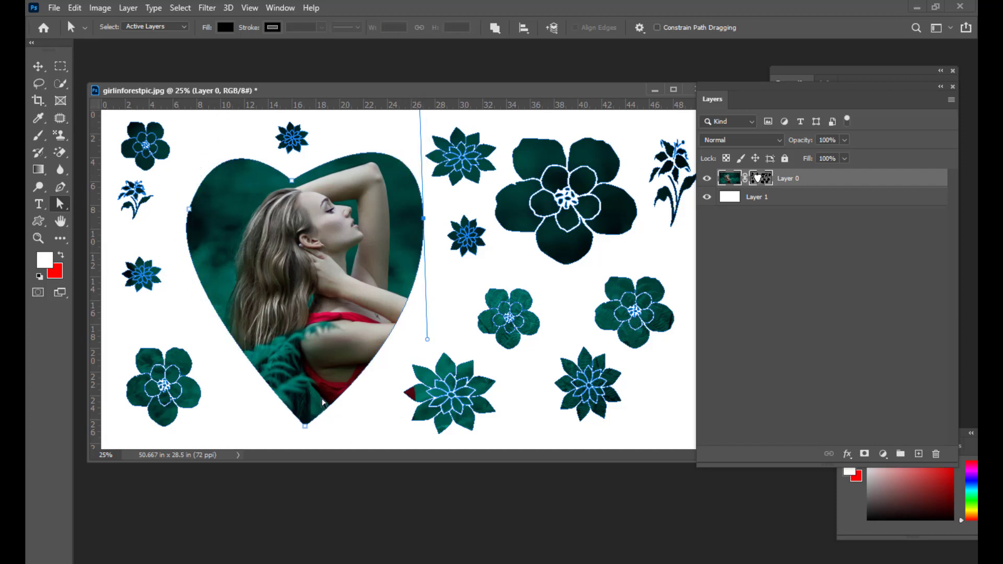
Step: Add an anchor point on each lower side of the heart path with the Add Anchor Point Tool
{"action": "left_click", "coordinate": [61, 189]}
{"action": "right_click", "coordinate": [61, 193]}
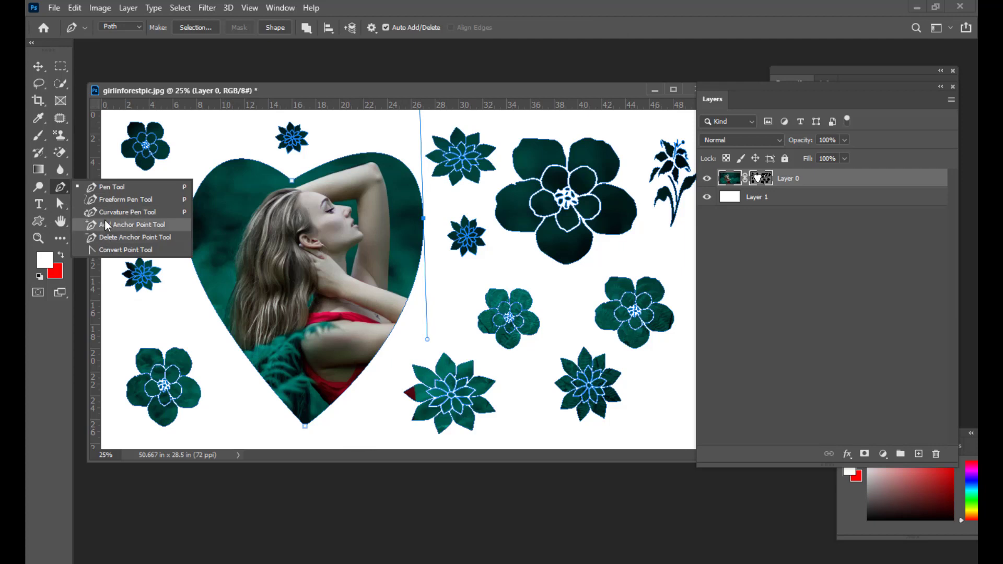
{"action": "left_click", "coordinate": [105, 220]}
{"action": "left_click", "coordinate": [228, 329]}
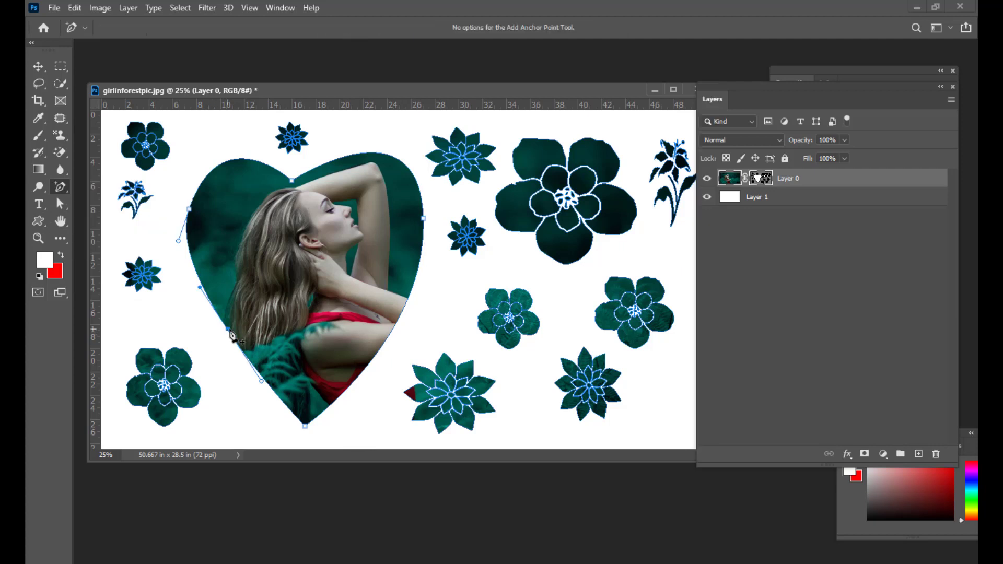
{"action": "left_click", "coordinate": [391, 332]}
Step: Move the new anchor points on both lower sides of the heart slightly inward with Direct Selection
{"action": "left_click", "coordinate": [61, 204]}
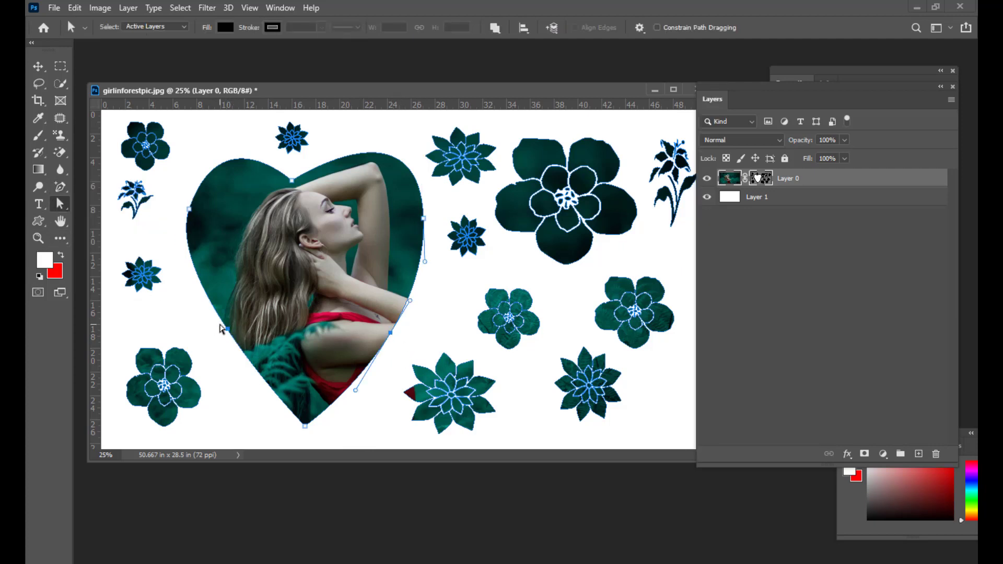
{"action": "left_click", "coordinate": [233, 323]}
{"action": "left_click_drag", "start_coordinate": [235, 321], "coordinate": [240, 317]}
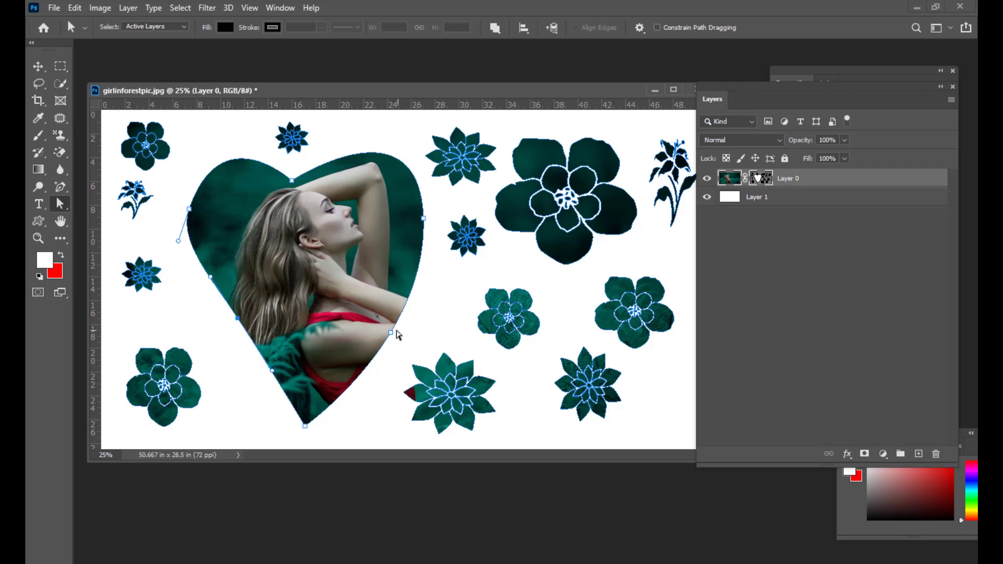
{"action": "left_click_drag", "start_coordinate": [390, 332], "coordinate": [378, 324]}
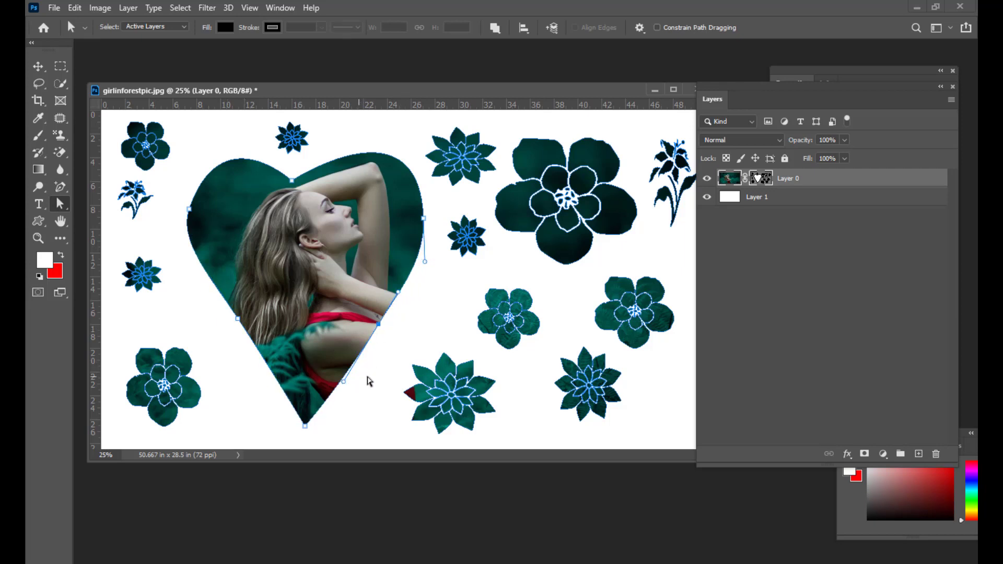
Step: Examine the anchor points of the large flower, the small five-petal flower and the small pointed flower up close
{"action": "left_click", "coordinate": [584, 143]}
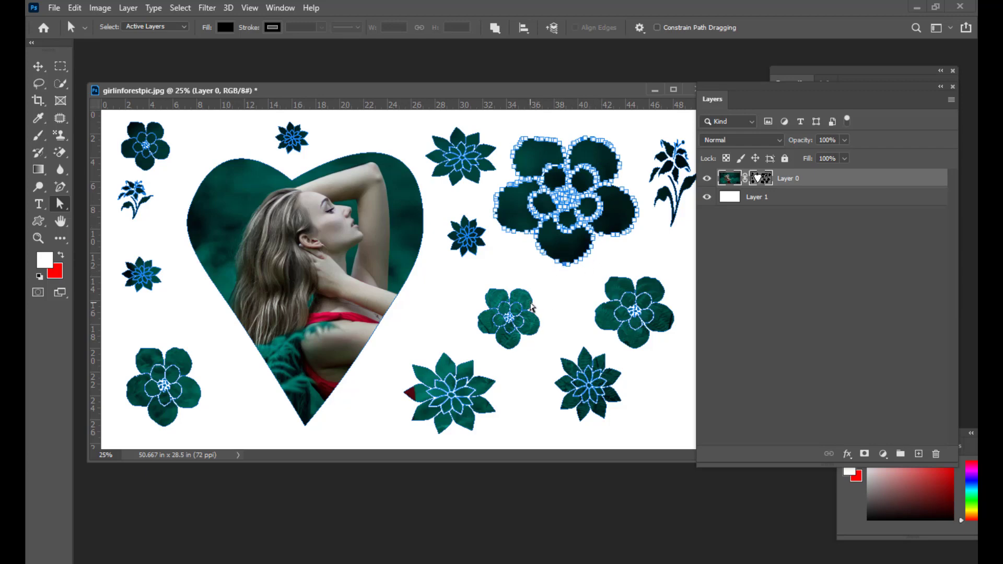
{"action": "key", "text": "ctrl+plus"}
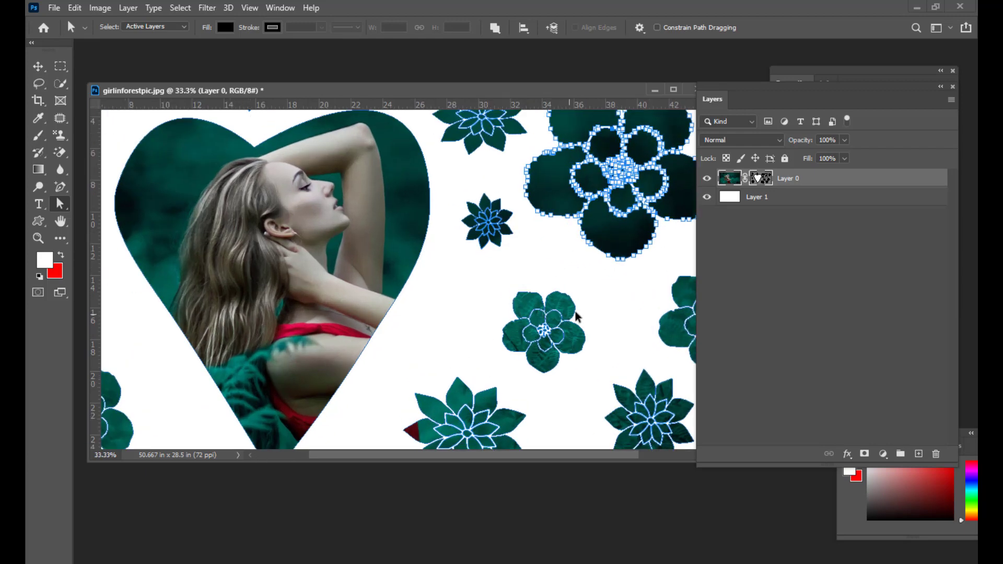
{"action": "left_click", "coordinate": [568, 299]}
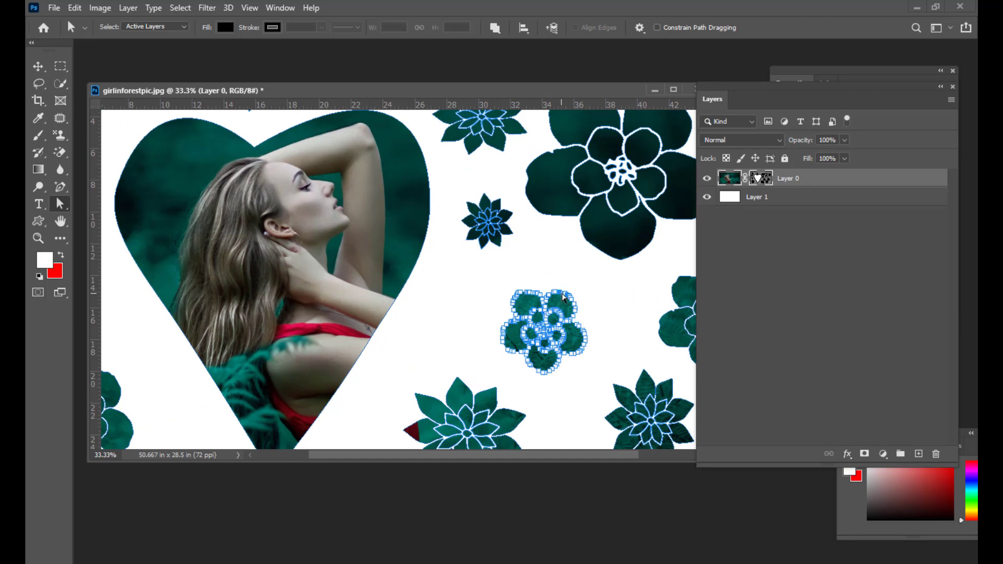
{"action": "key", "text": "ctrl+plus"}
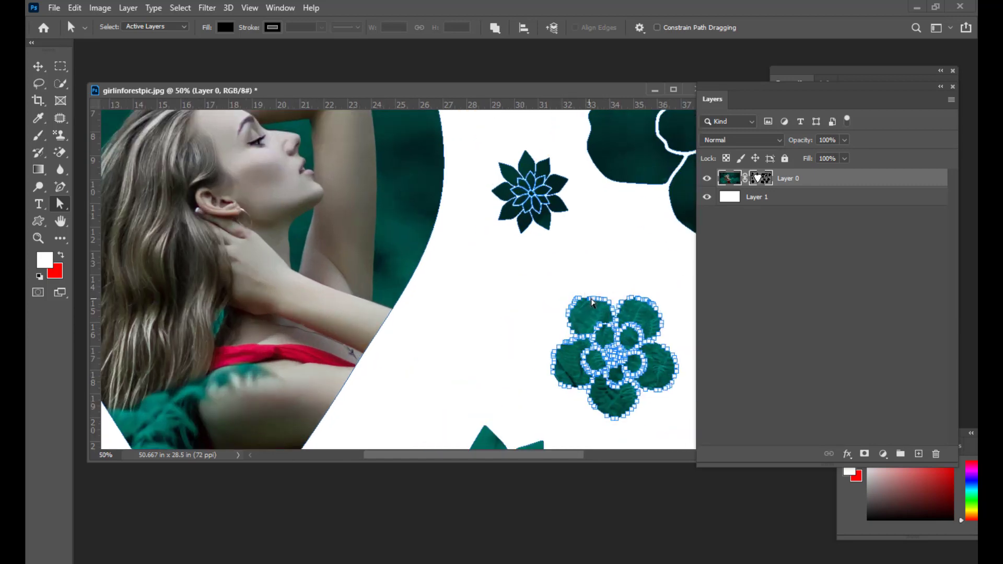
{"action": "left_click_drag", "start_coordinate": [593, 303], "coordinate": [592, 277]}
{"action": "left_click", "coordinate": [550, 228]}
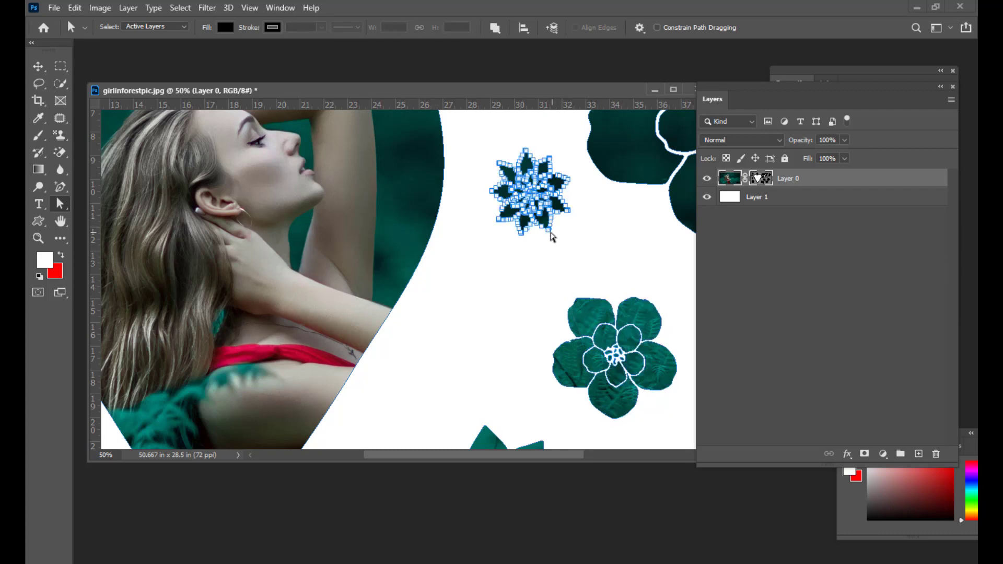
{"action": "left_click_drag", "start_coordinate": [550, 236], "coordinate": [556, 250]}
{"action": "key", "text": "ctrl+minus"}
{"action": "key", "text": "ctrl+minus"}
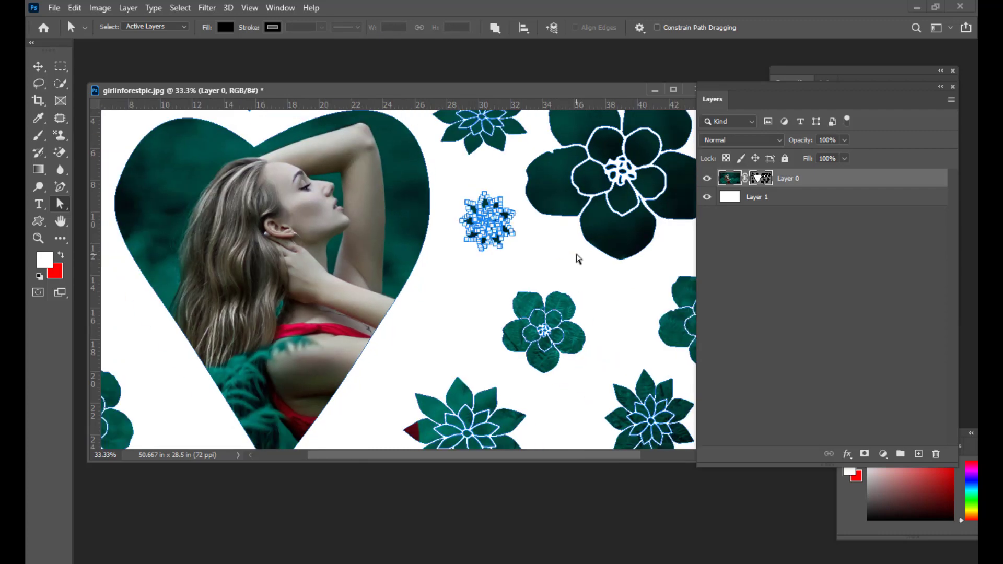
{"action": "key", "text": "v"}
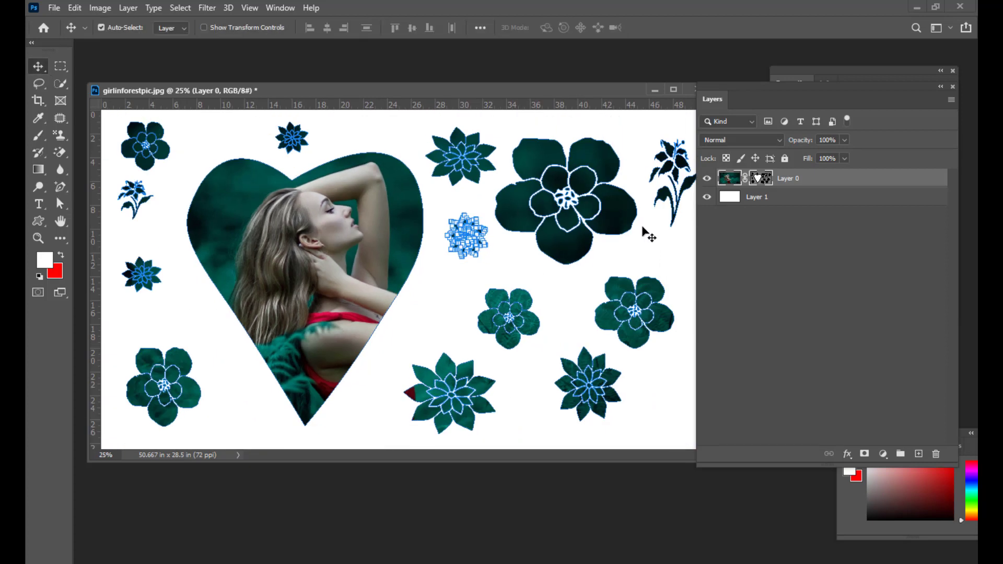
{"action": "key", "text": "ctrl+minus"}
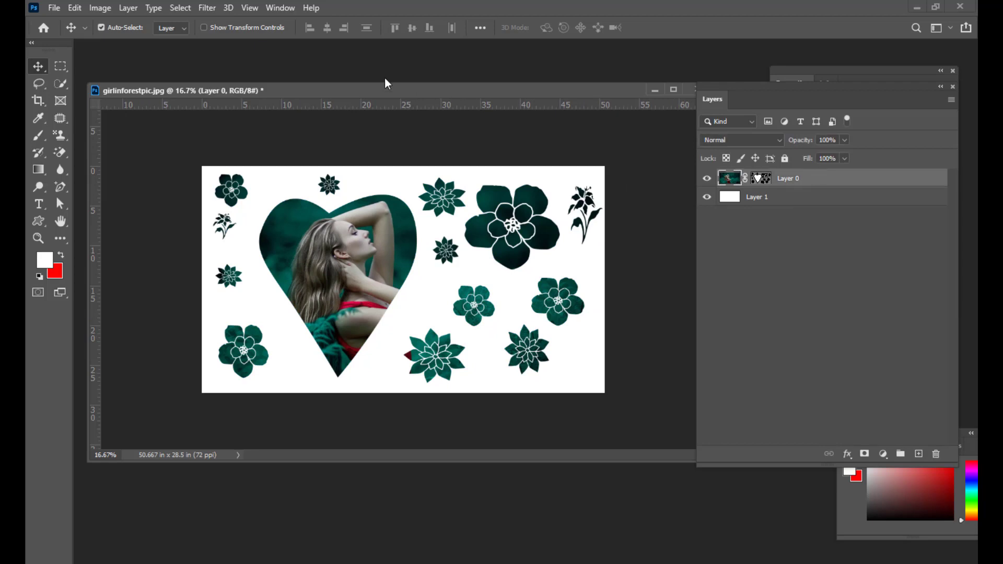
Step: Duplicate Layer 0 and delete the vector mask from the copy, arranging the windows so the photo stays in view
{"action": "left_click_drag", "start_coordinate": [403, 87], "coordinate": [486, 111]}
{"action": "left_click_drag", "start_coordinate": [704, 87], "coordinate": [642, 168]}
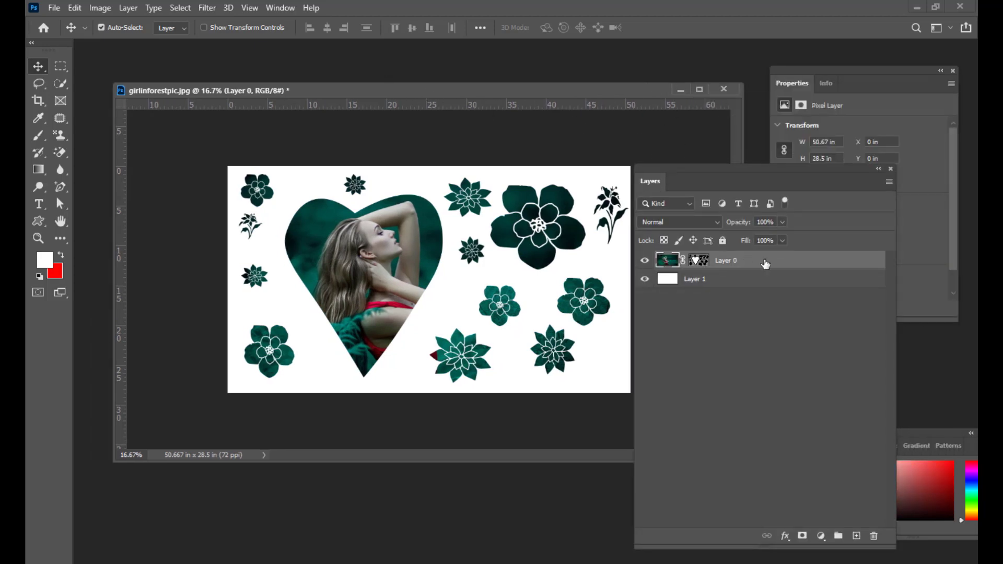
{"action": "key", "text": "ctrl+j"}
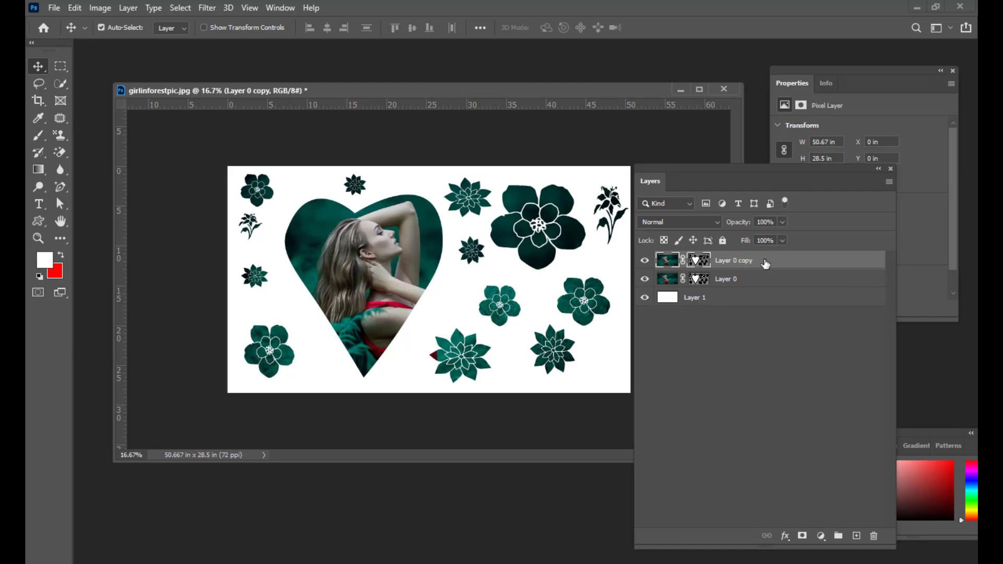
{"action": "right_click", "coordinate": [703, 263]}
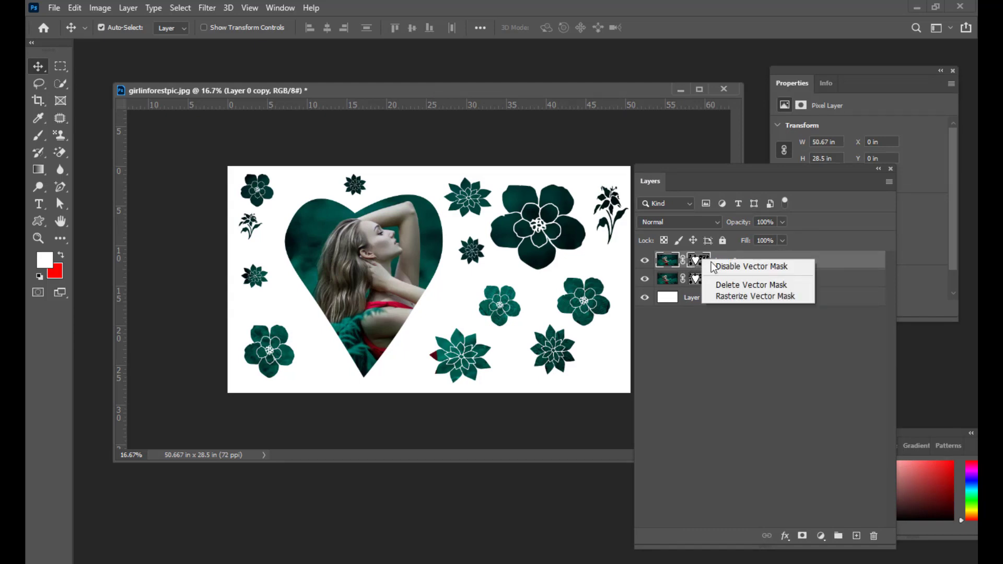
{"action": "left_click", "coordinate": [725, 286]}
{"action": "left_click_drag", "start_coordinate": [657, 170], "coordinate": [719, 145]}
{"action": "left_click_drag", "start_coordinate": [459, 92], "coordinate": [448, 88]}
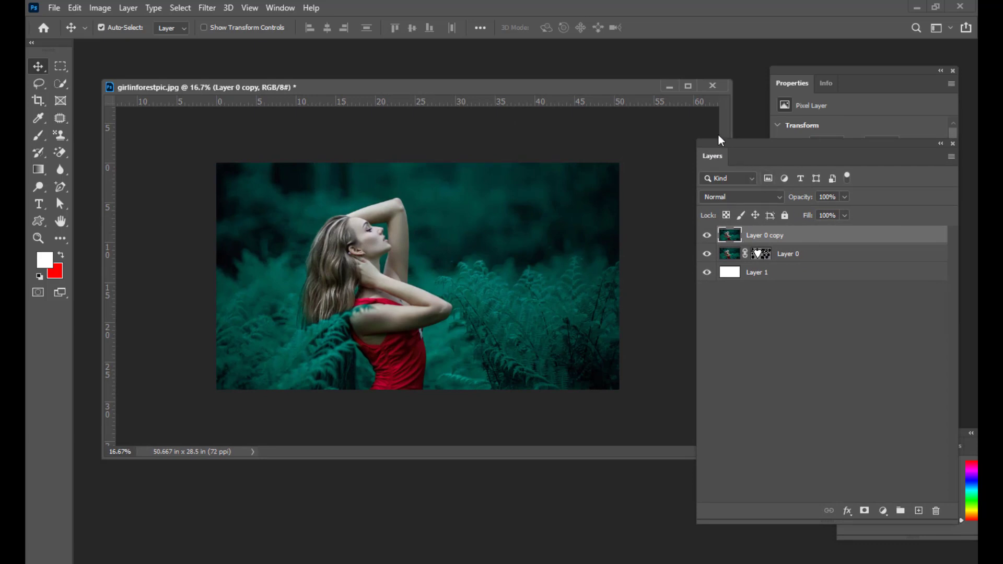
Step: Desaturate the unmasked copy to black and white and move it below Layer 0 in the layer stack
{"action": "left_click_drag", "start_coordinate": [726, 146], "coordinate": [732, 146]}
{"action": "mouse_move", "coordinate": [425, 90]}
{"action": "left_mouse_down"}
{"action": "mouse_move", "coordinate": [411, 90]}
{"action": "mouse_move", "coordinate": [421, 91]}
{"action": "left_mouse_up"}
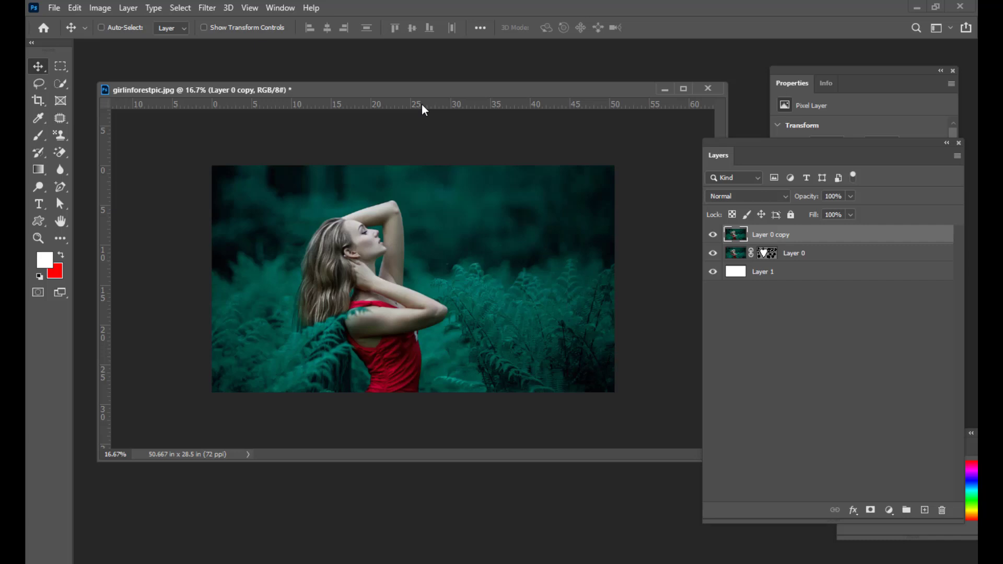
{"action": "key", "text": "ctrl+shift+u"}
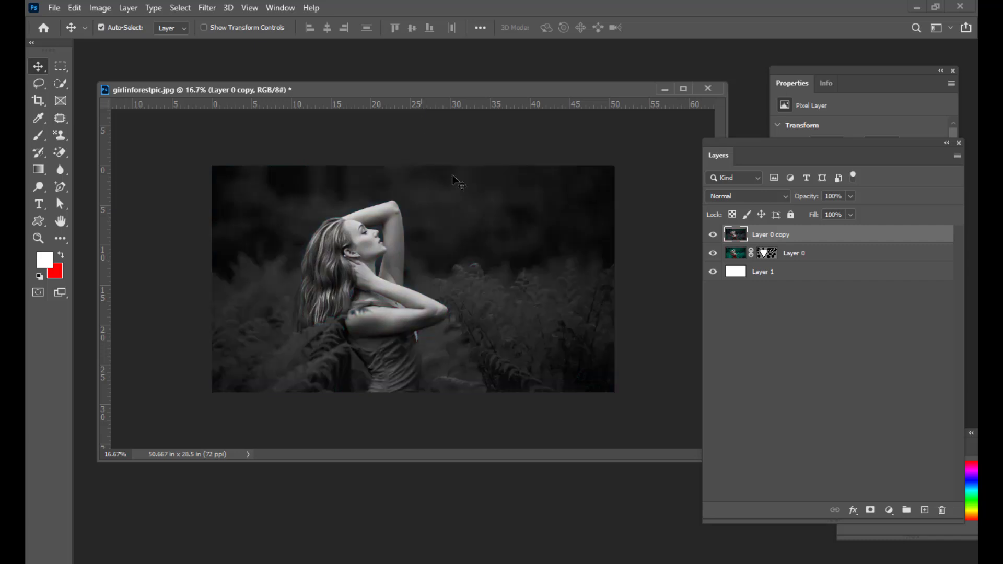
{"action": "left_click_drag", "start_coordinate": [814, 240], "coordinate": [810, 255]}
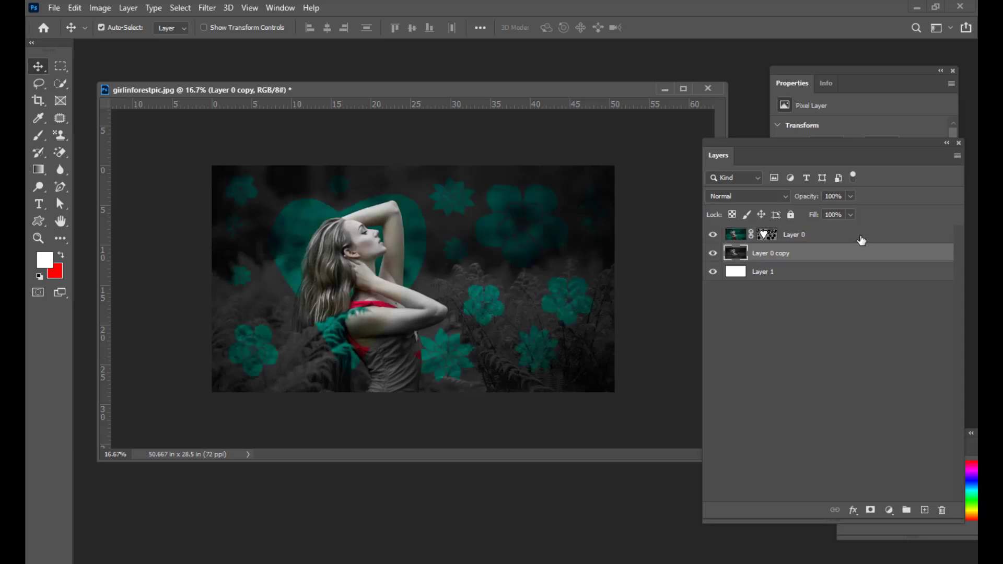
{"action": "key", "text": "ctrl+plus"}
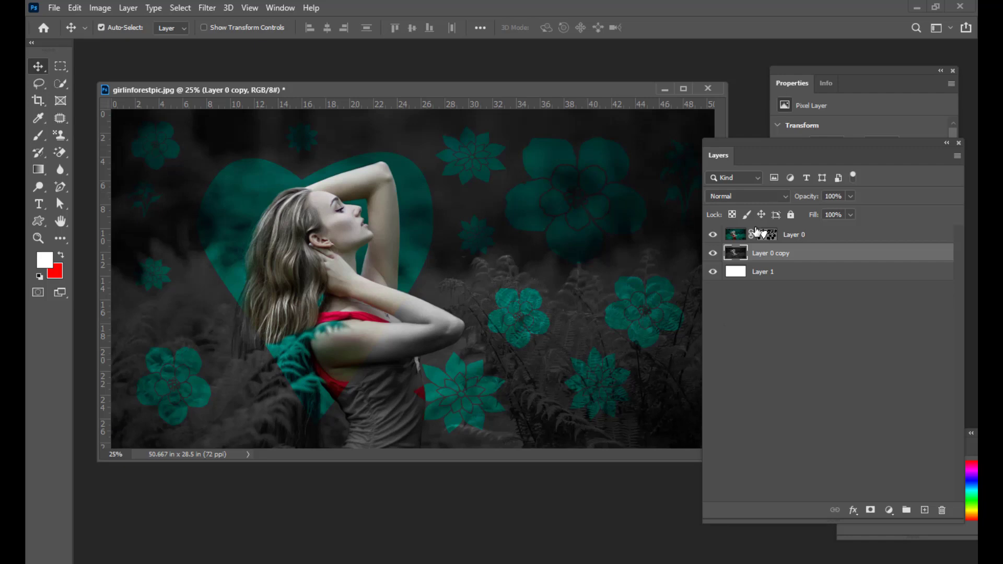
Step: Target Layer 0's vector mask and draw a small fish-like shape with the Pen tool in Path mode, above and between the two right-hand five-petal flowers
{"action": "left_click_drag", "start_coordinate": [738, 141], "coordinate": [751, 140]}
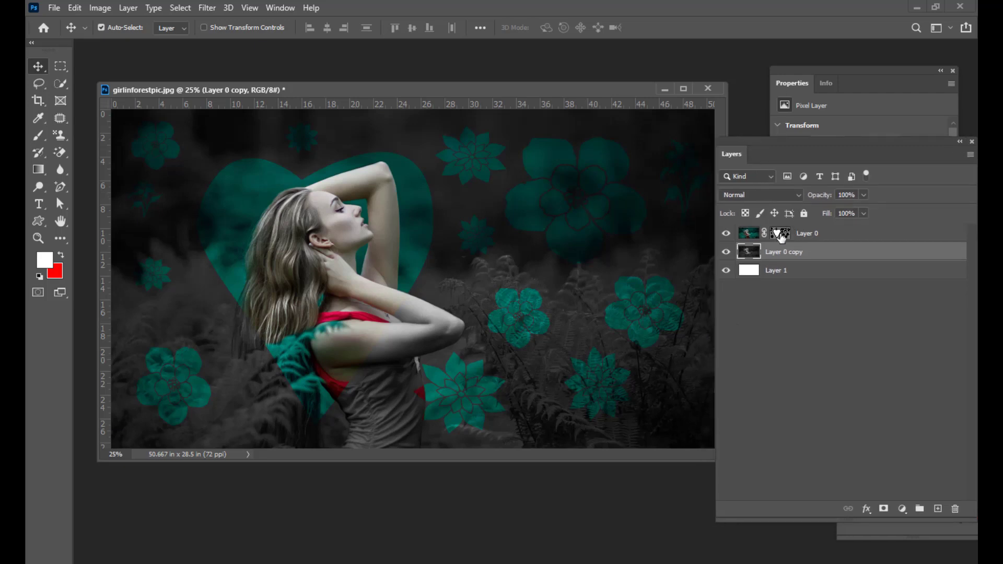
{"action": "left_click", "coordinate": [782, 235]}
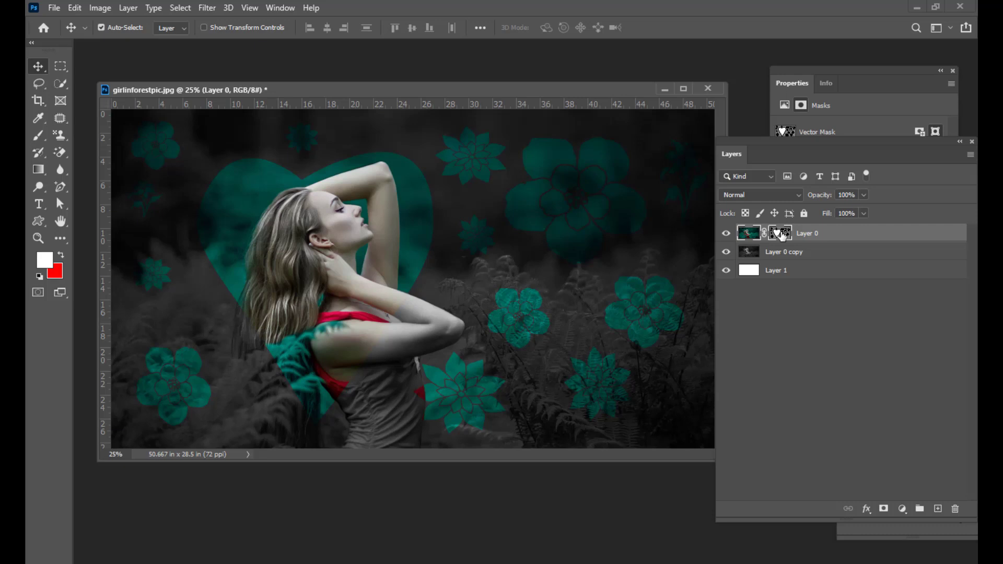
{"action": "left_click_drag", "start_coordinate": [405, 86], "coordinate": [391, 87]}
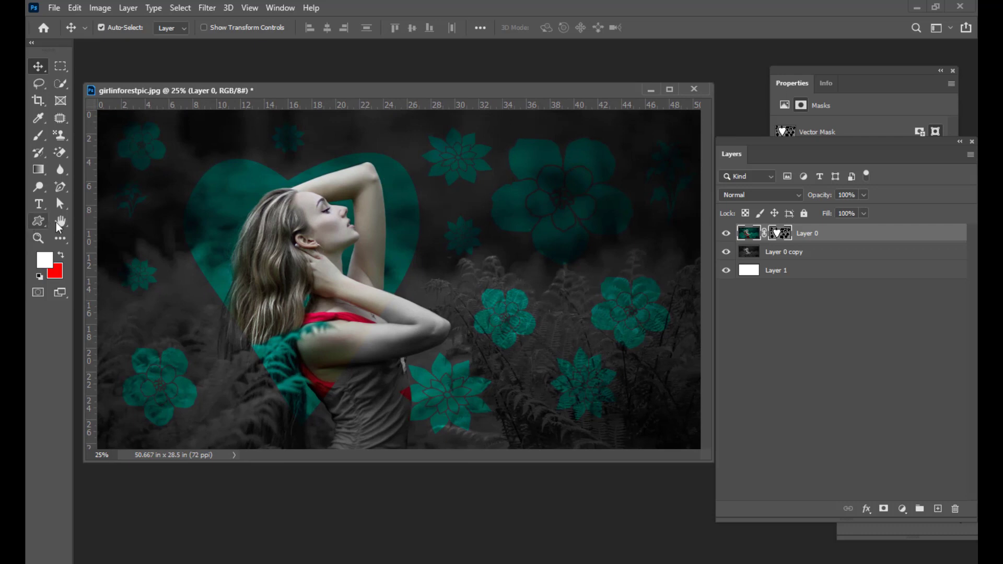
{"action": "left_click", "coordinate": [57, 184]}
{"action": "left_click", "coordinate": [81, 189]}
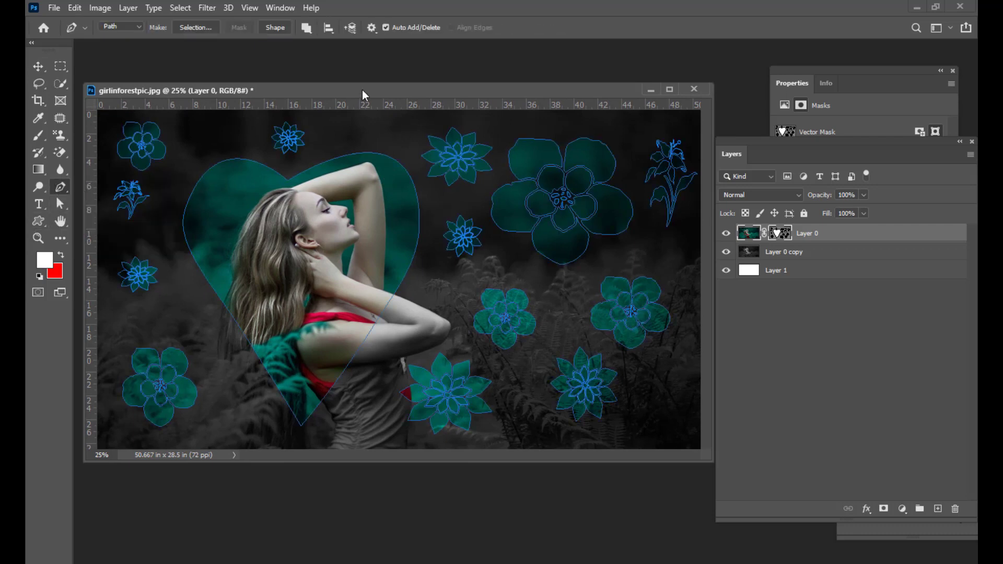
{"action": "left_click_drag", "start_coordinate": [362, 90], "coordinate": [344, 79]}
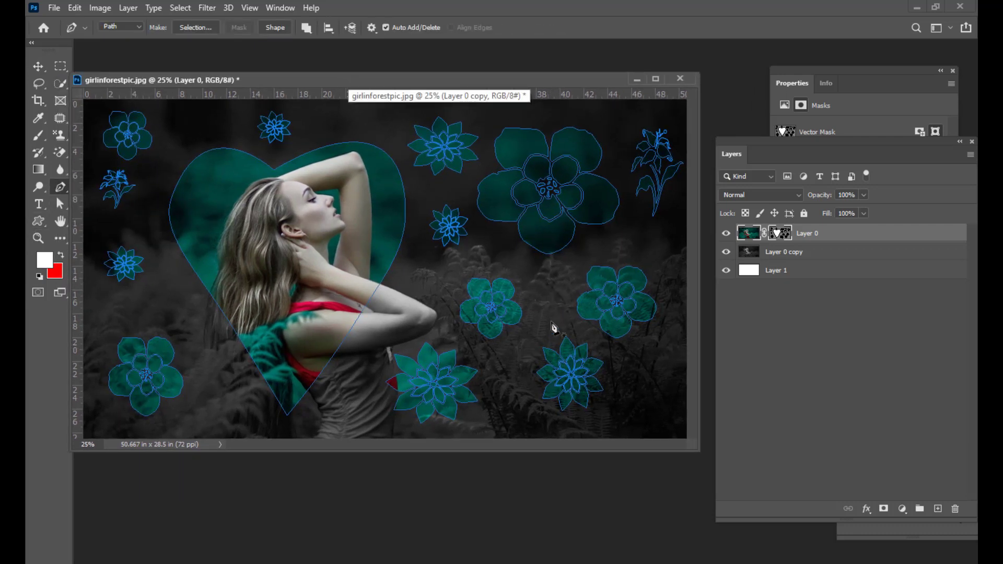
{"action": "left_click", "coordinate": [527, 275]}
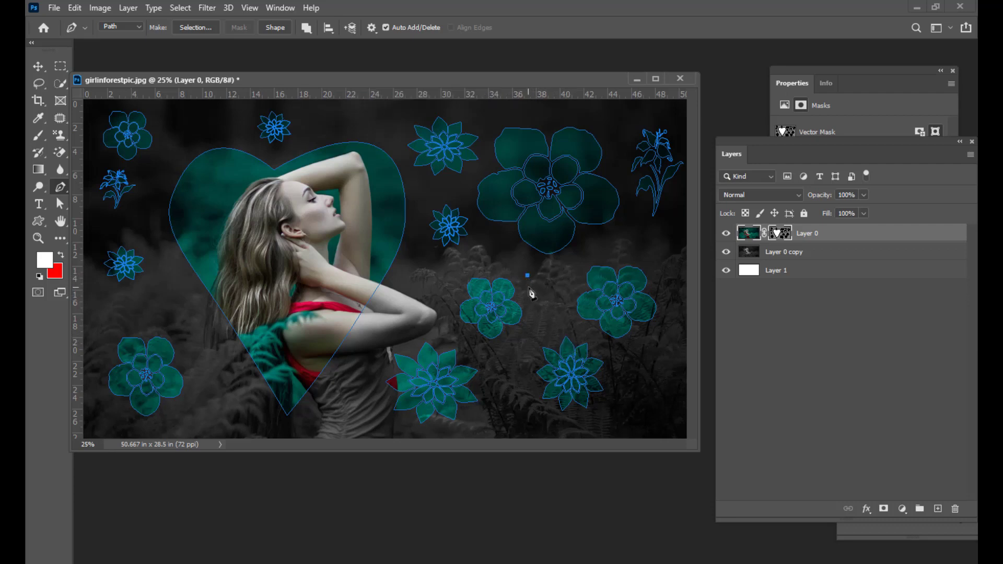
{"action": "left_click", "coordinate": [530, 286]}
{"action": "left_click", "coordinate": [545, 284]}
{"action": "left_click_drag", "start_coordinate": [559, 293], "coordinate": [551, 272]}
{"action": "left_click", "coordinate": [579, 278]}
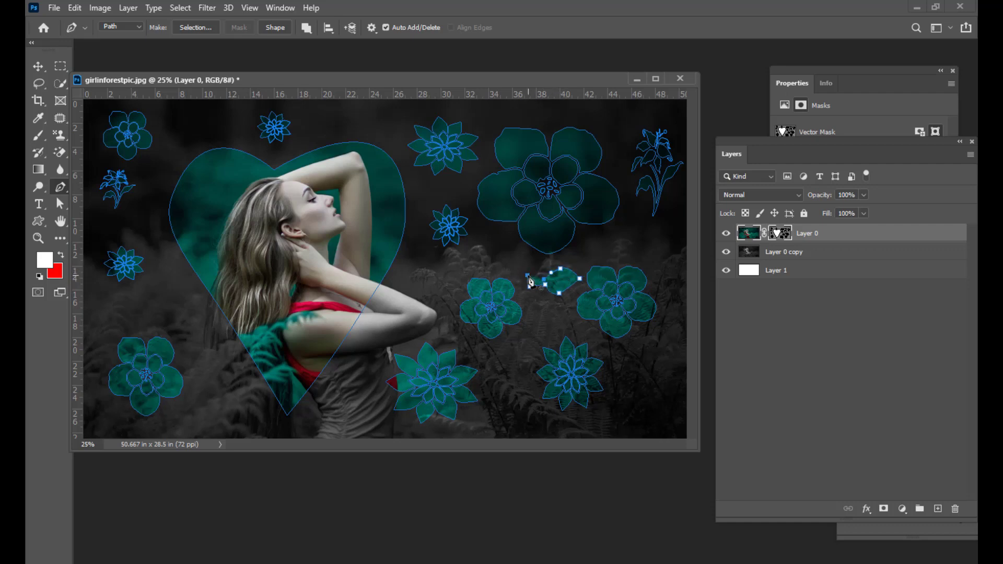
{"action": "key", "text": "ctrl+plus"}
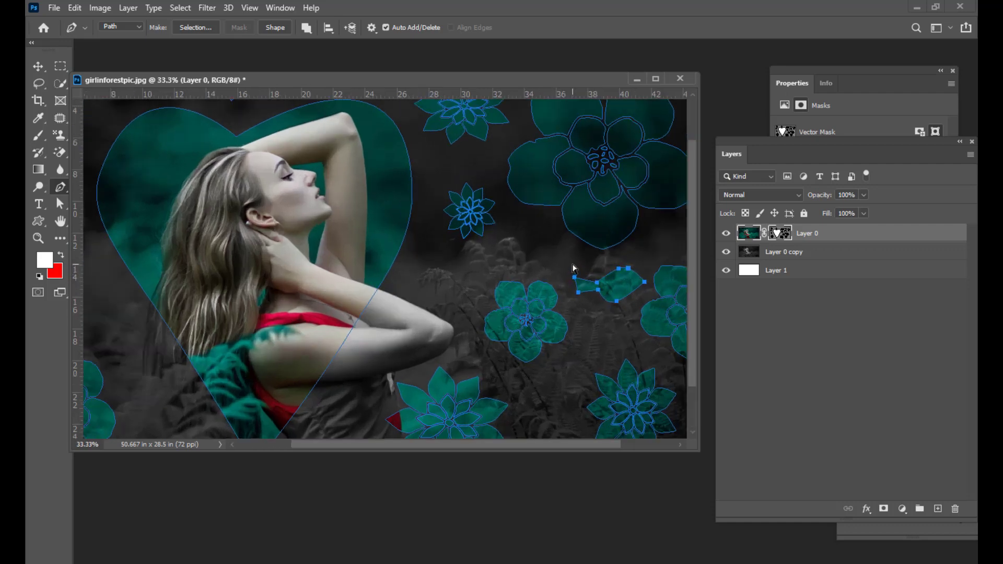
Step: Reshape the small fish-like path above the two right-hand five-petal flowers by moving its tail and body anchor points with the Direct Selection tool
{"action": "left_click_drag", "start_coordinate": [584, 444], "coordinate": [623, 444]}
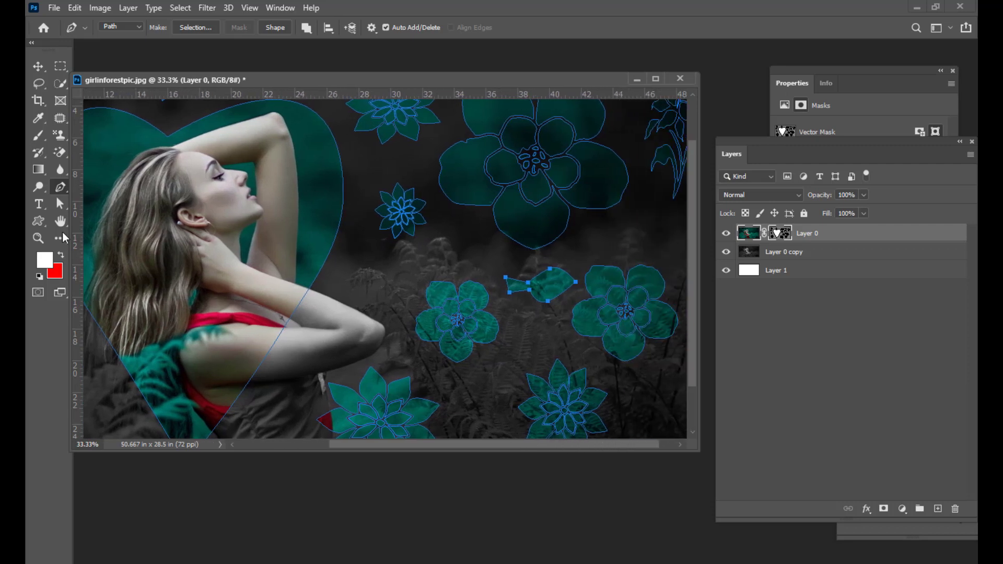
{"action": "left_click", "coordinate": [59, 204]}
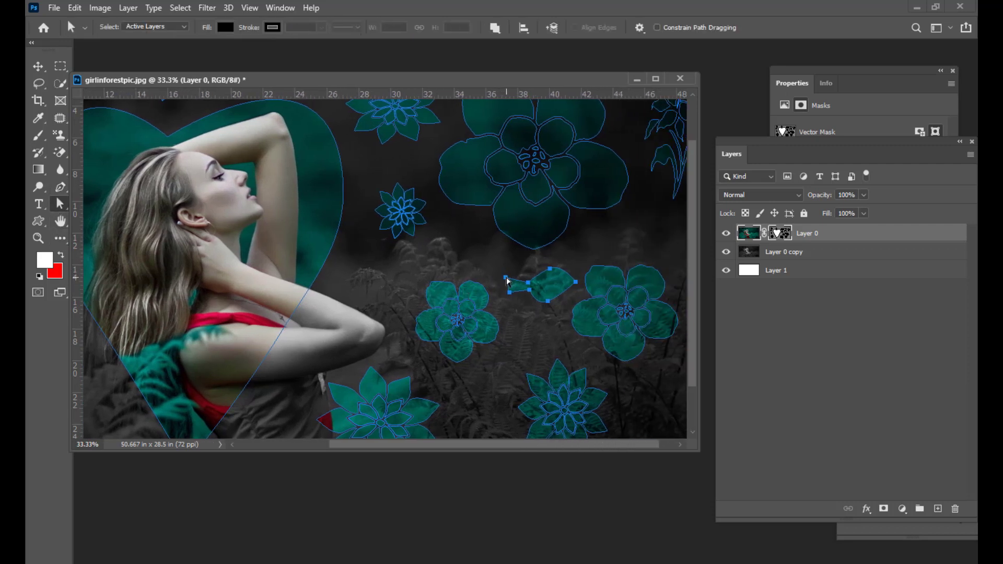
{"action": "left_click_drag", "start_coordinate": [506, 277], "coordinate": [558, 267]}
{"action": "left_click_drag", "start_coordinate": [548, 301], "coordinate": [562, 298]}
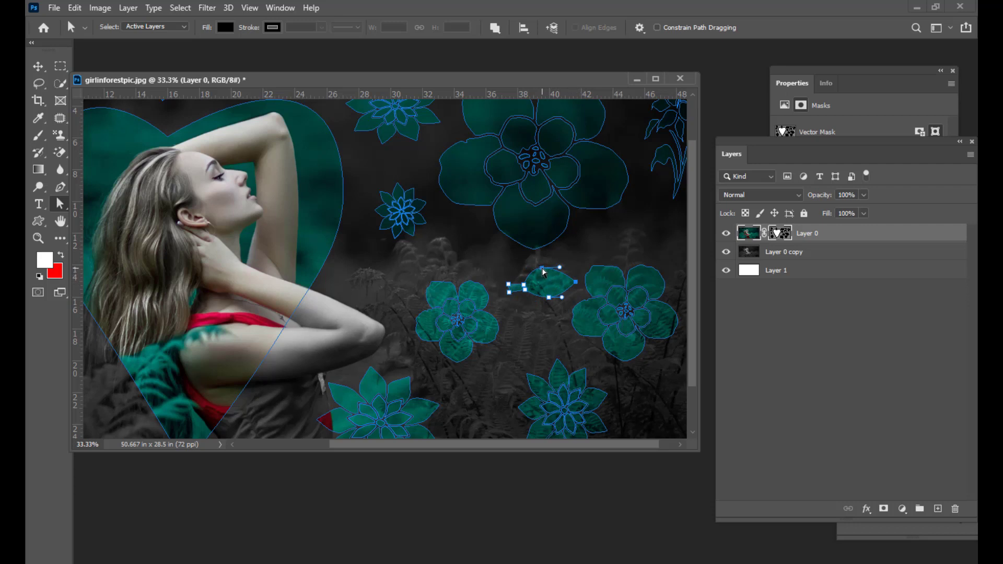
{"action": "left_click_drag", "start_coordinate": [544, 271], "coordinate": [578, 282]}
{"action": "left_click", "coordinate": [546, 301]}
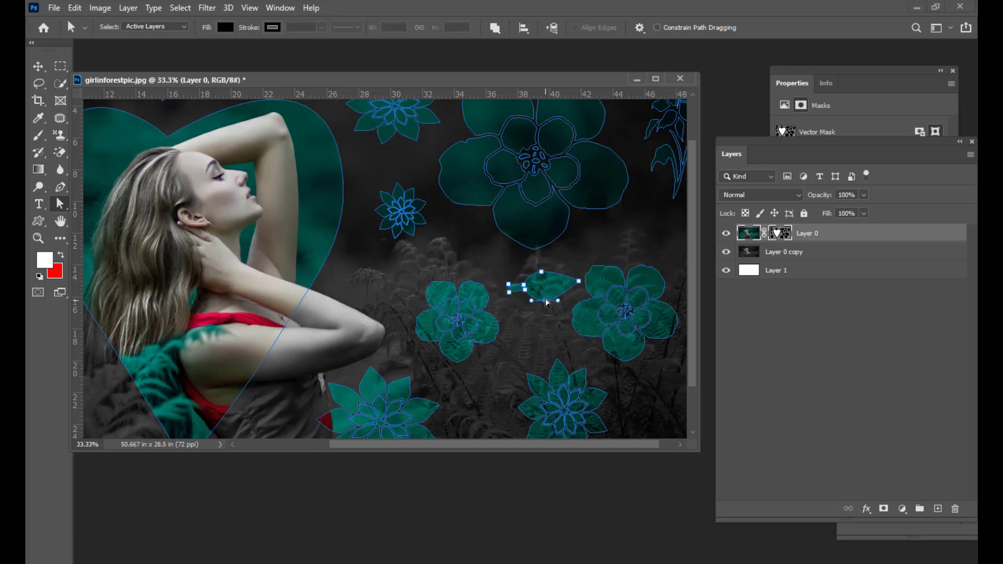
{"action": "left_click_drag", "start_coordinate": [545, 301], "coordinate": [536, 307]}
{"action": "key", "text": "Return"}
{"action": "key", "text": "ctrl+minus"}
{"action": "key", "text": "ctrl+minus"}
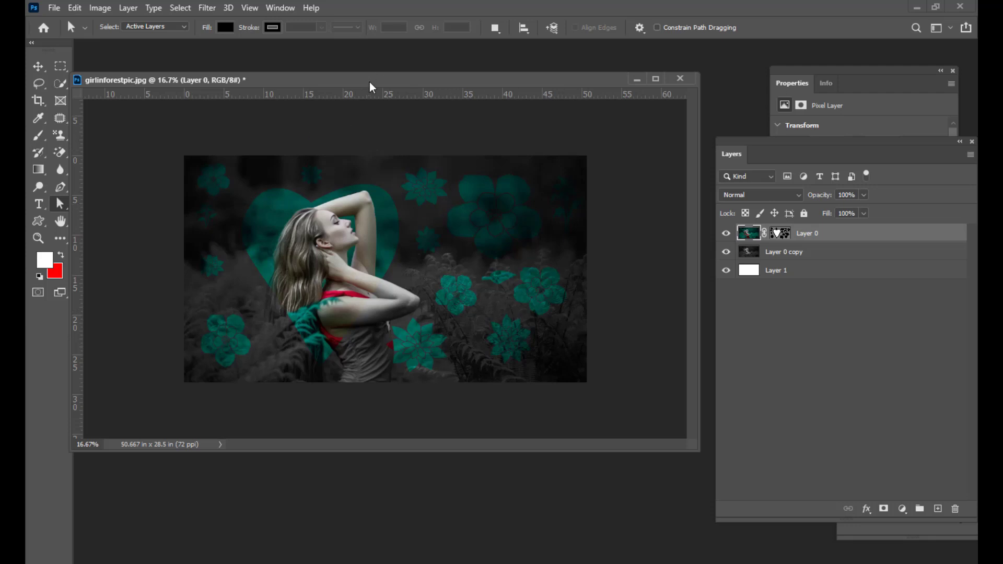
Step: Open the Layer Style settings of Layer 0, arranging the windows so the photo stays in view
{"action": "left_click_drag", "start_coordinate": [371, 85], "coordinate": [398, 83]}
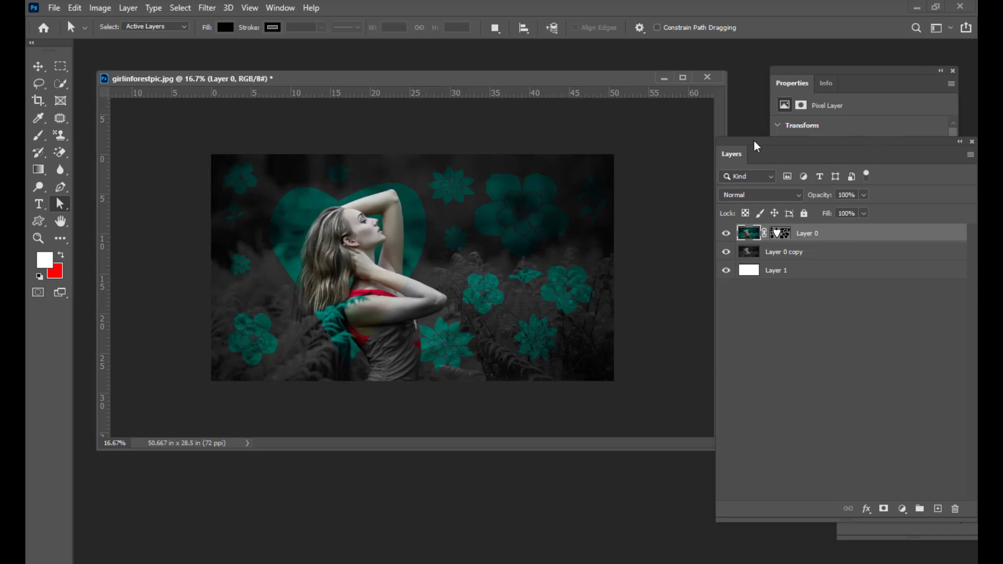
{"action": "left_click_drag", "start_coordinate": [755, 148], "coordinate": [711, 150]}
{"action": "left_click", "coordinate": [680, 235]}
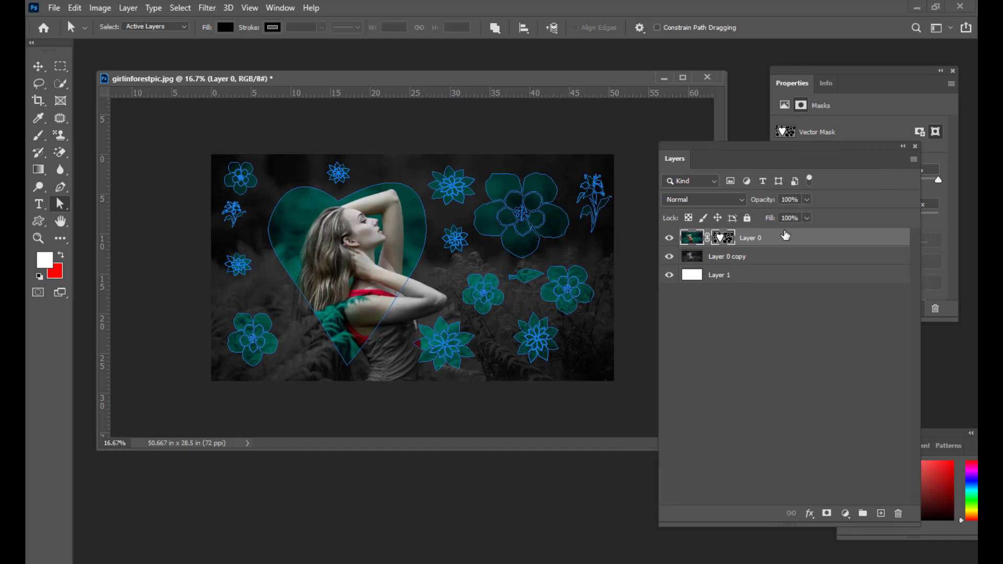
{"action": "double_click", "coordinate": [791, 236]}
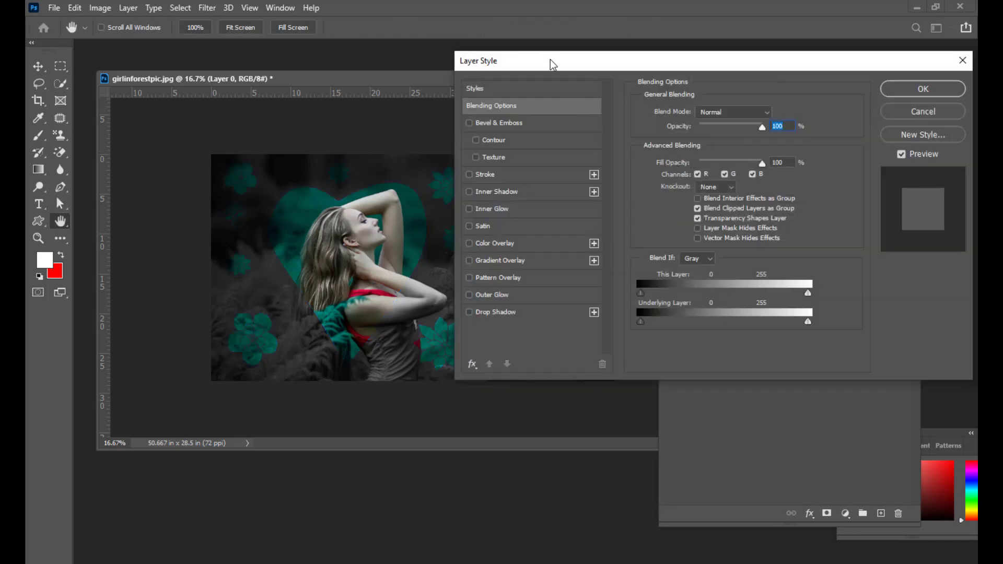
{"action": "left_click_drag", "start_coordinate": [550, 61], "coordinate": [635, 49]}
Step: Try an inner shadow on Layer 0 with a distance of 11 px and a size of 7 px
{"action": "left_click", "coordinate": [556, 179]}
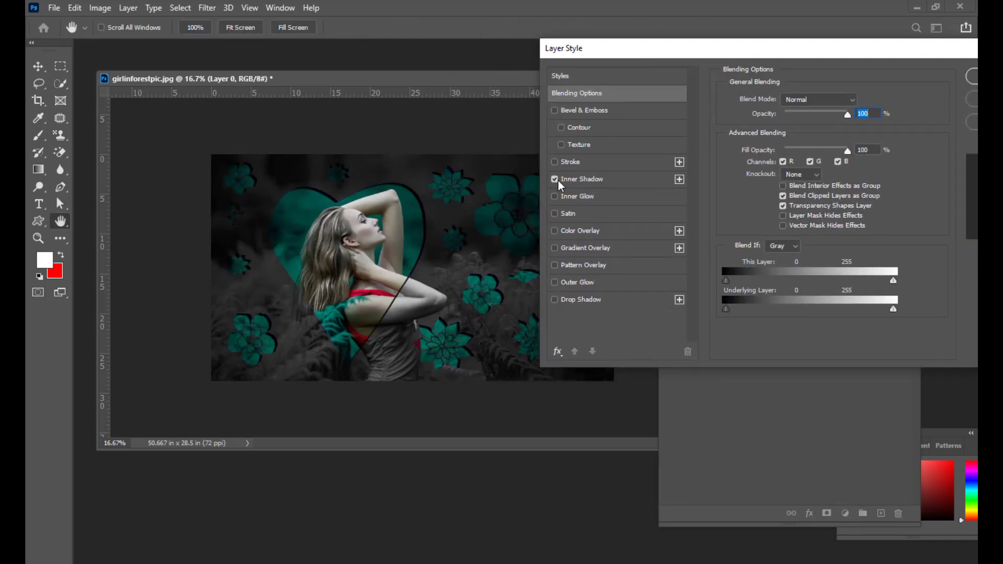
{"action": "left_click", "coordinate": [594, 180]}
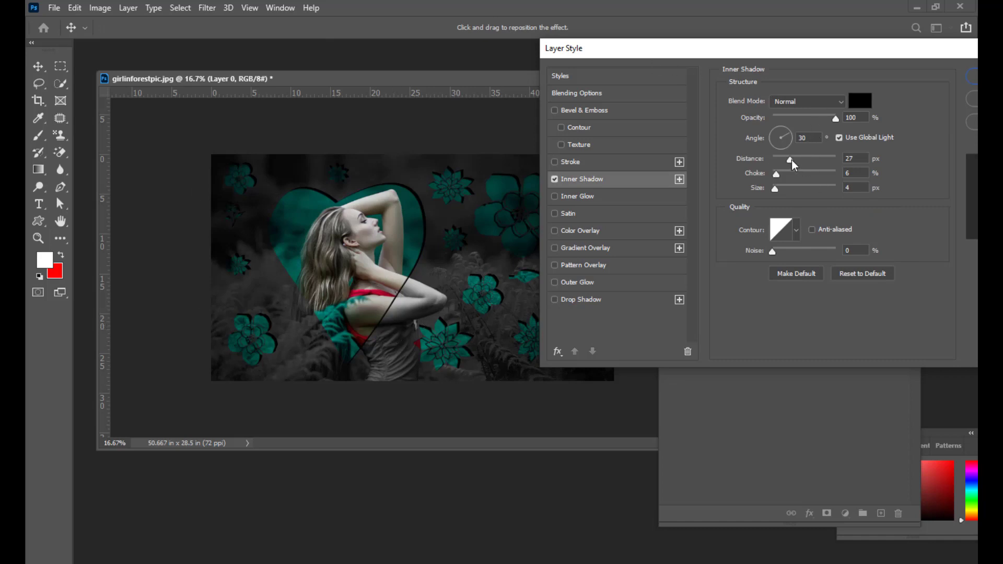
{"action": "mouse_move", "coordinate": [792, 162]}
{"action": "left_mouse_down"}
{"action": "mouse_move", "coordinate": [774, 162]}
{"action": "mouse_move", "coordinate": [778, 189]}
{"action": "mouse_move", "coordinate": [781, 159]}
{"action": "left_mouse_up"}
{"action": "left_click_drag", "start_coordinate": [628, 48], "coordinate": [719, 51]}
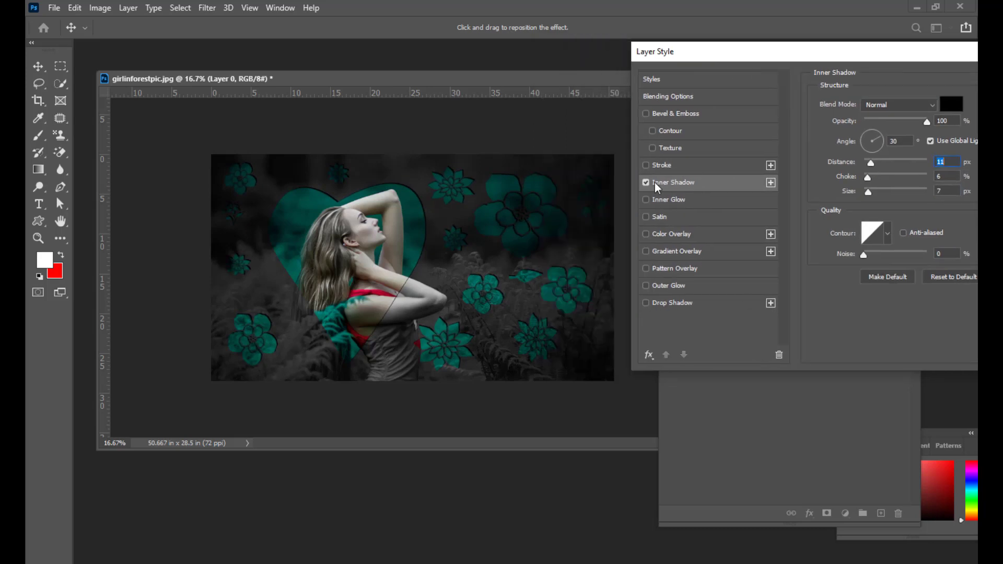
Step: Add a drop shadow with a size of 84 px to Layer 0 and disable the inner shadow
{"action": "left_click", "coordinate": [651, 305]}
{"action": "left_click", "coordinate": [648, 183]}
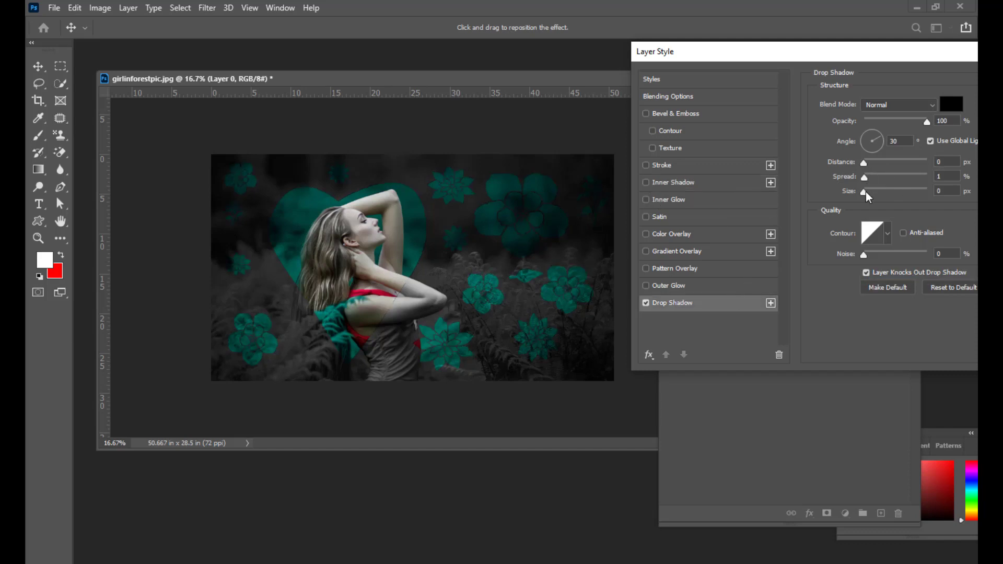
{"action": "left_click_drag", "start_coordinate": [866, 194], "coordinate": [886, 194]}
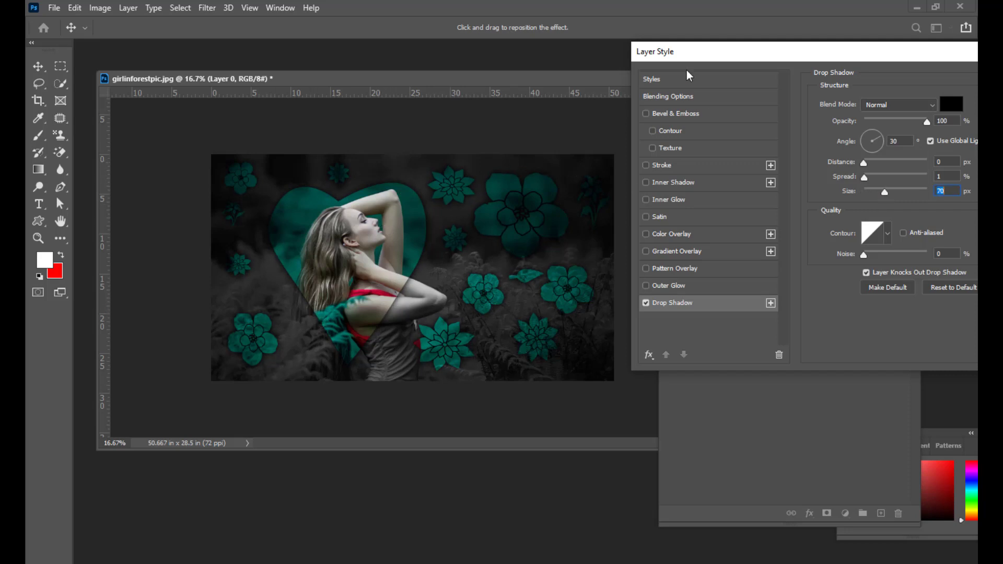
{"action": "left_click_drag", "start_coordinate": [695, 58], "coordinate": [665, 72]}
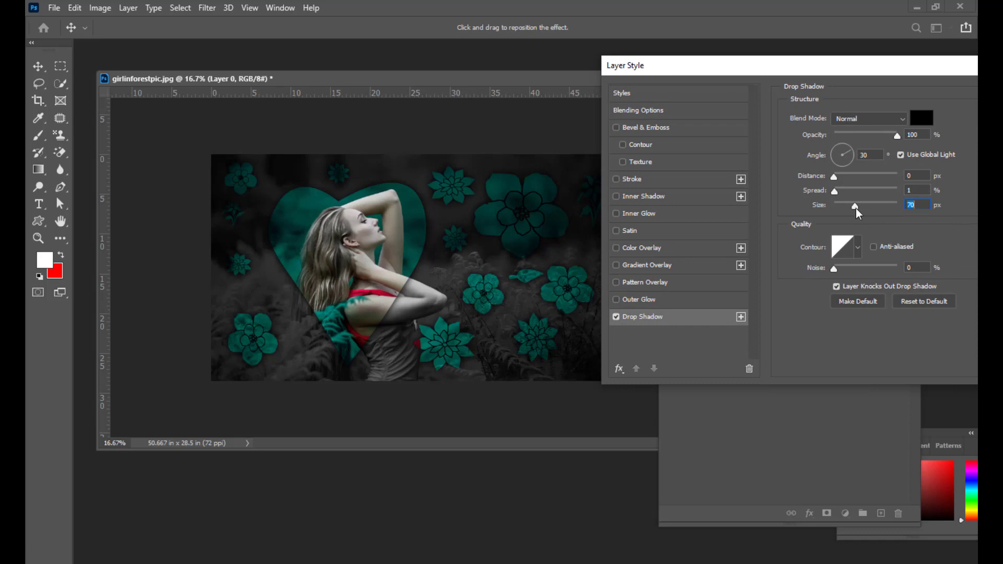
{"action": "left_click_drag", "start_coordinate": [857, 210], "coordinate": [864, 211]}
Step: Try a 1 px outside stroke on Layer 0, previewing red e30000 and yellow-green c6e300 as its color
{"action": "left_click", "coordinate": [616, 179]}
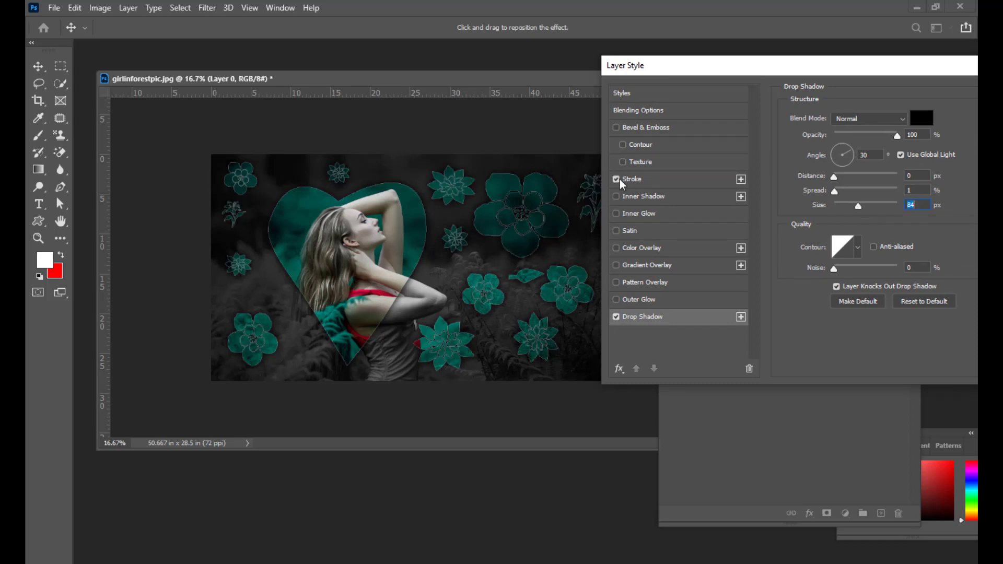
{"action": "left_click", "coordinate": [653, 182]}
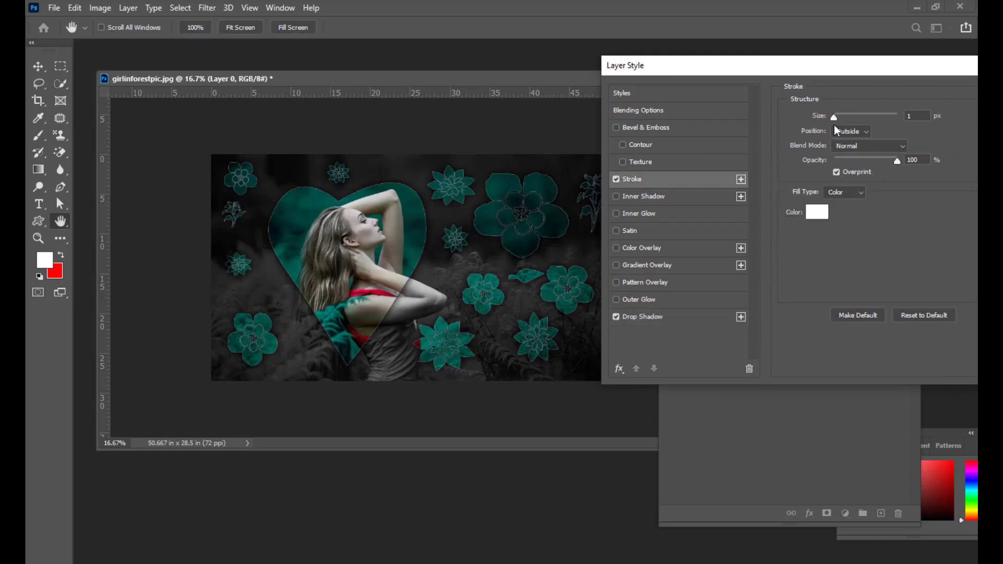
{"action": "left_click", "coordinate": [823, 216]}
{"action": "left_click", "coordinate": [792, 147]}
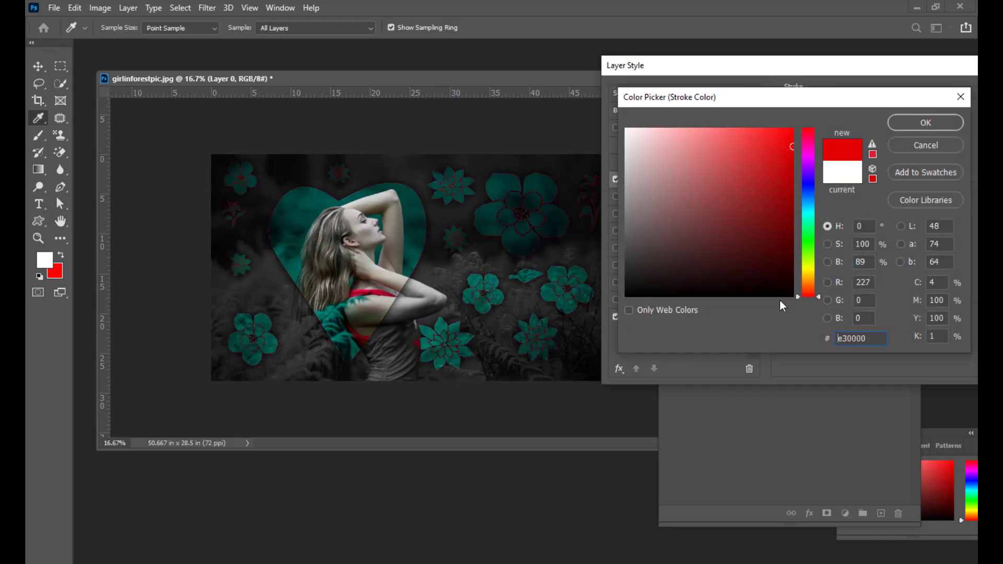
{"action": "left_click", "coordinate": [813, 266]}
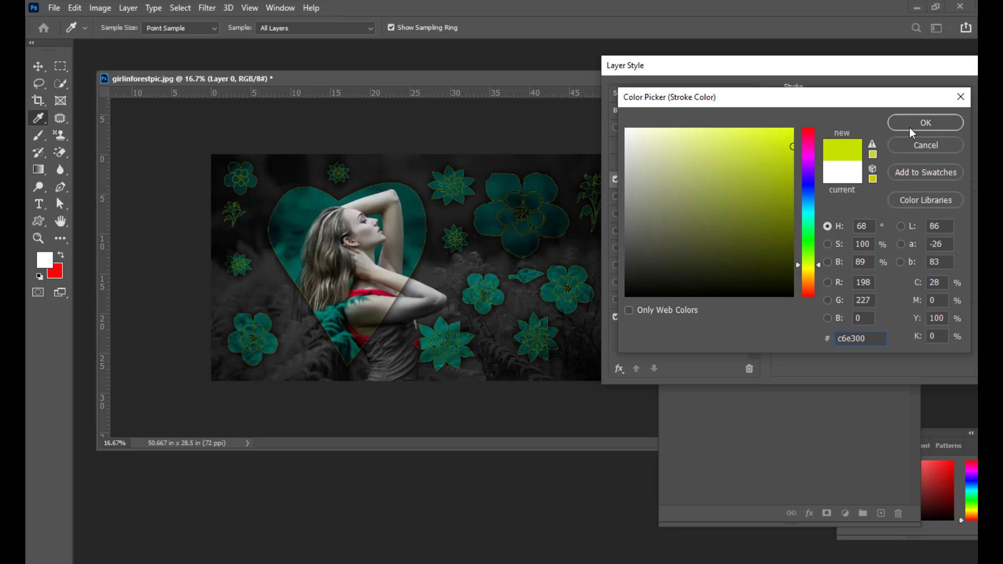
{"action": "left_click", "coordinate": [919, 145]}
{"action": "left_click", "coordinate": [616, 179]}
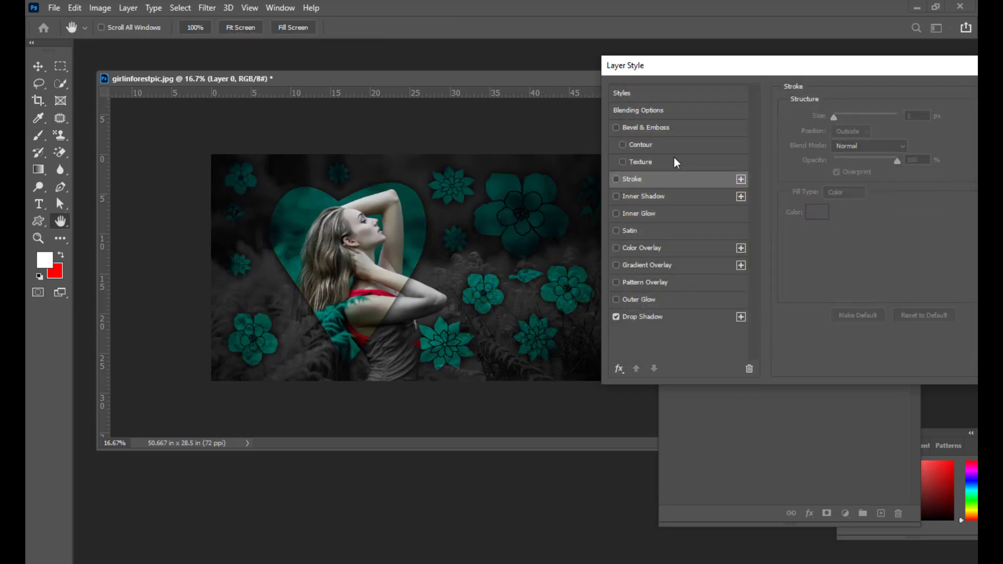
Step: Apply the layer style to Layer 0 with only the drop shadow enabled
{"action": "left_click_drag", "start_coordinate": [735, 67], "coordinate": [548, 92]}
{"action": "left_click", "coordinate": [863, 119]}
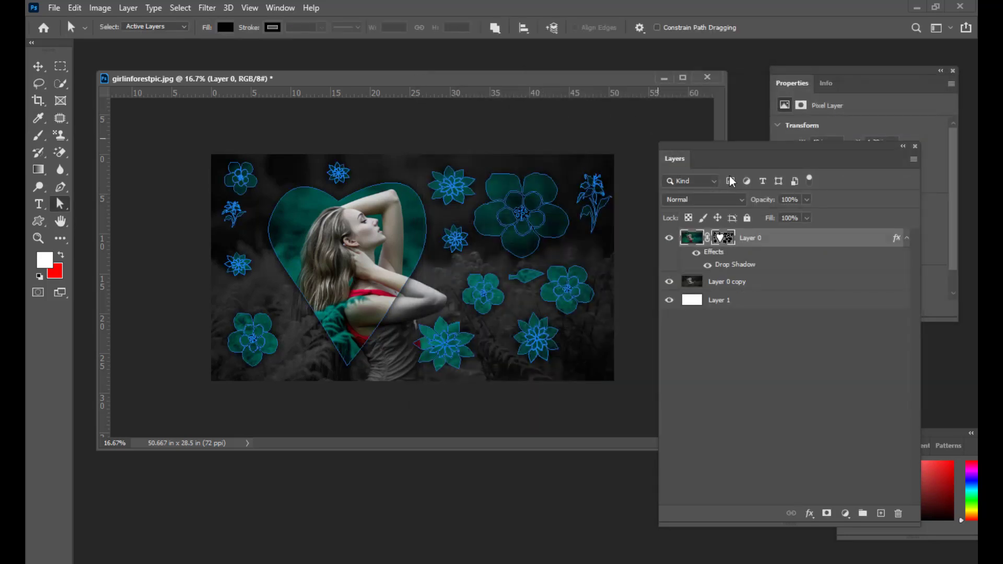
Step: Lower the density of Layer 0's vector mask to 62%, arranging the panels around the photo
{"action": "left_click", "coordinate": [724, 238]}
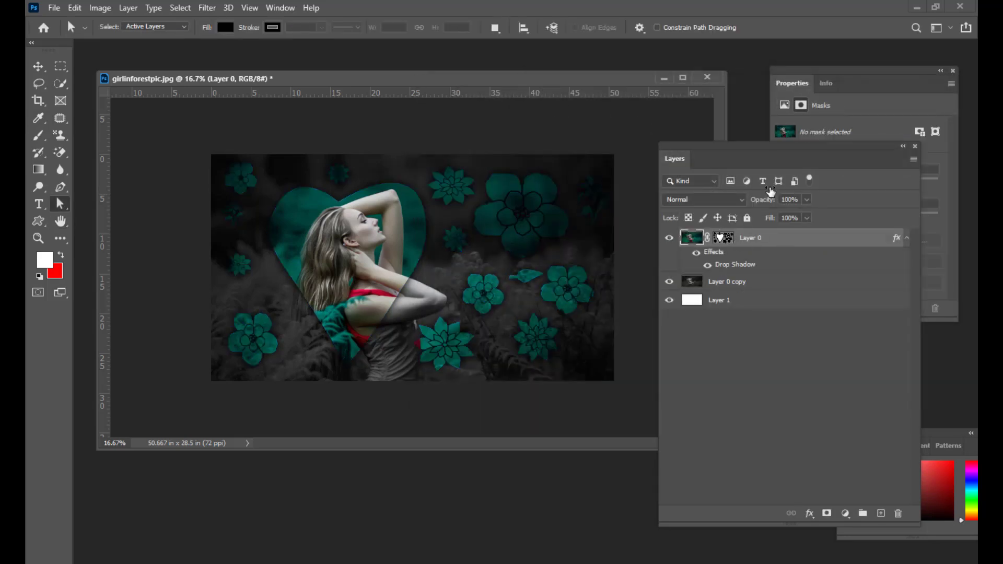
{"action": "left_click_drag", "start_coordinate": [794, 74], "coordinate": [813, 123]}
{"action": "left_click", "coordinate": [724, 240]}
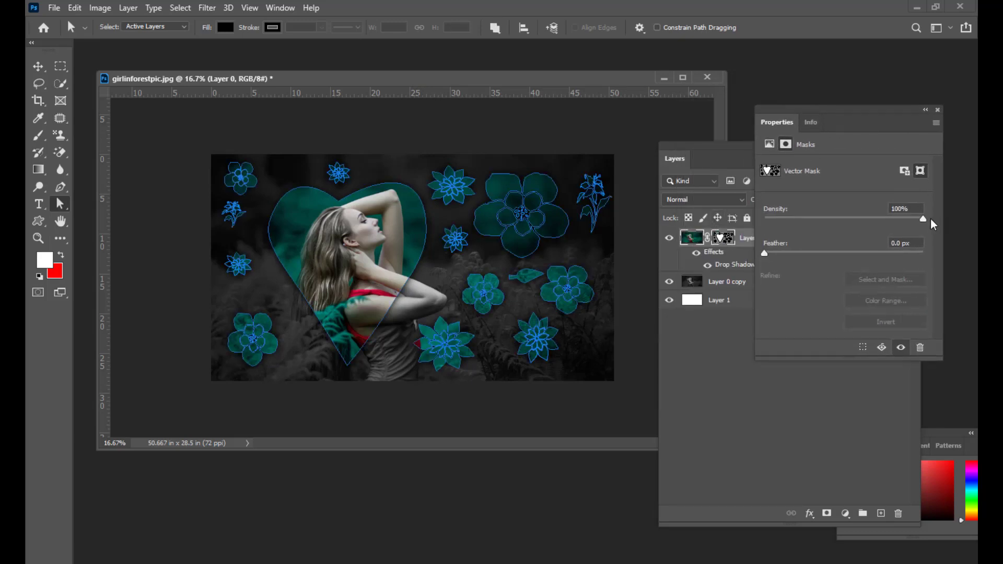
{"action": "left_click_drag", "start_coordinate": [923, 219], "coordinate": [863, 222]}
{"action": "left_click", "coordinate": [39, 66]}
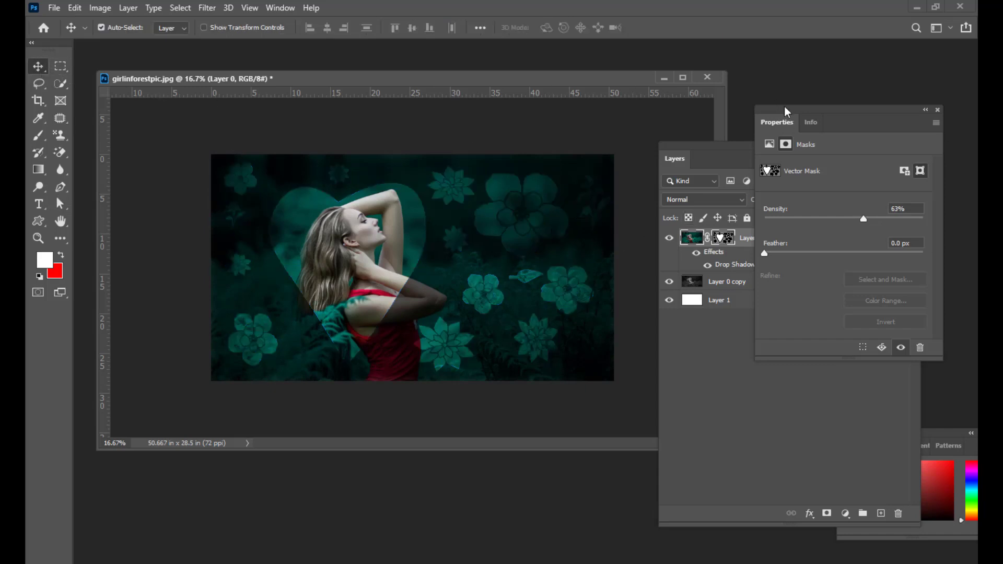
{"action": "left_click_drag", "start_coordinate": [786, 104], "coordinate": [801, 71]}
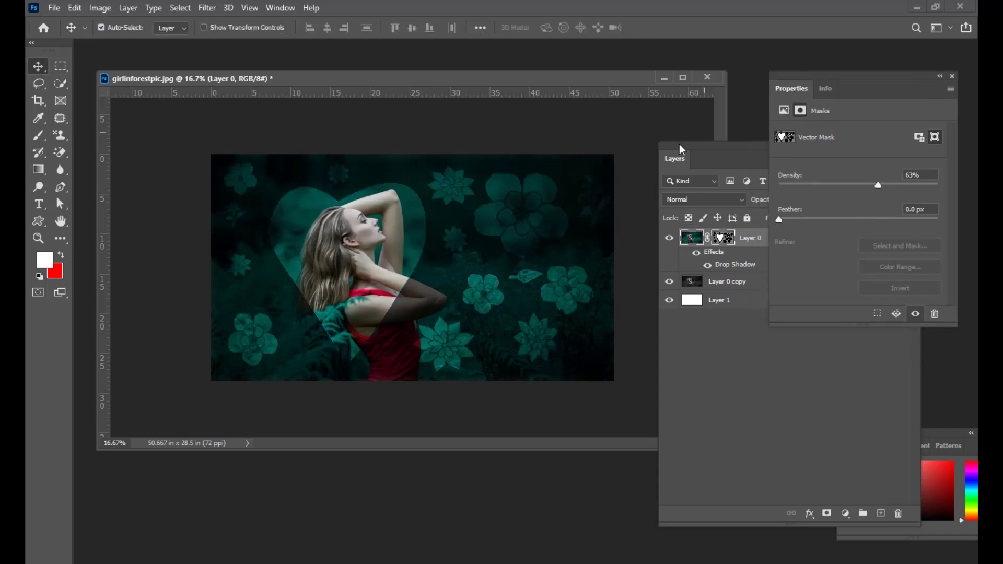
{"action": "left_click", "coordinate": [684, 155]}
{"action": "left_click_drag", "start_coordinate": [685, 156], "coordinate": [715, 213]}
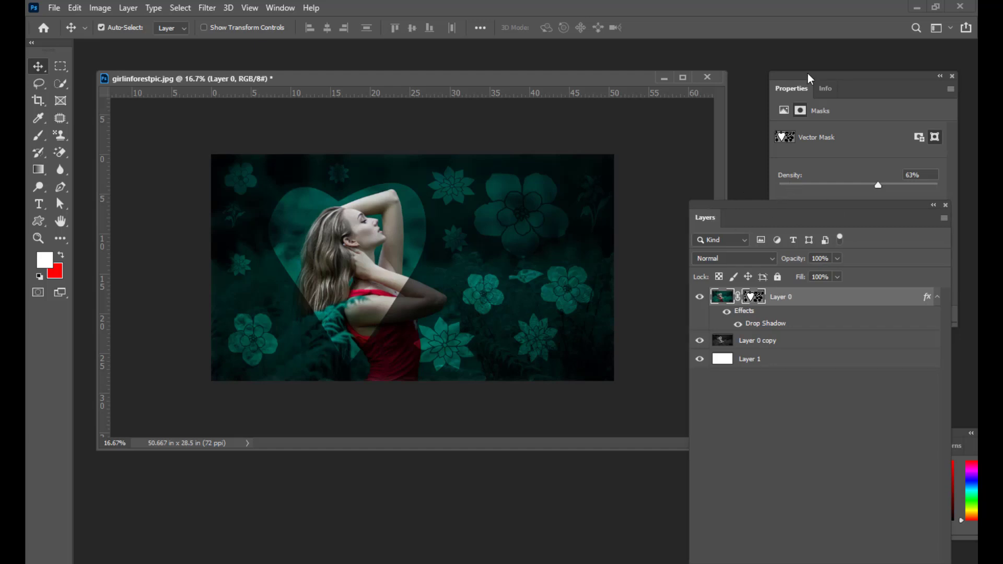
{"action": "left_click_drag", "start_coordinate": [878, 185], "coordinate": [840, 185]}
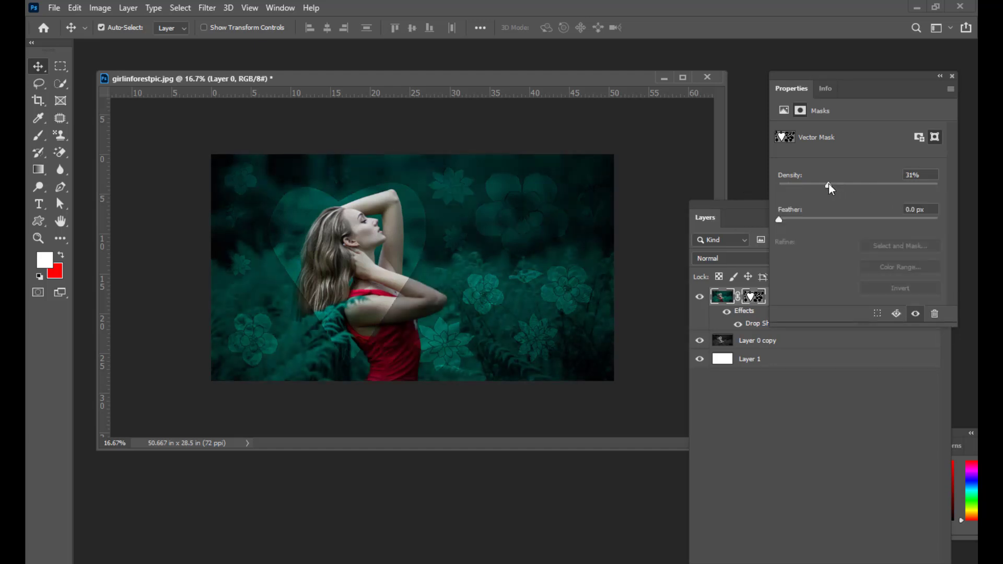
{"action": "left_click_drag", "start_coordinate": [829, 184], "coordinate": [870, 185]}
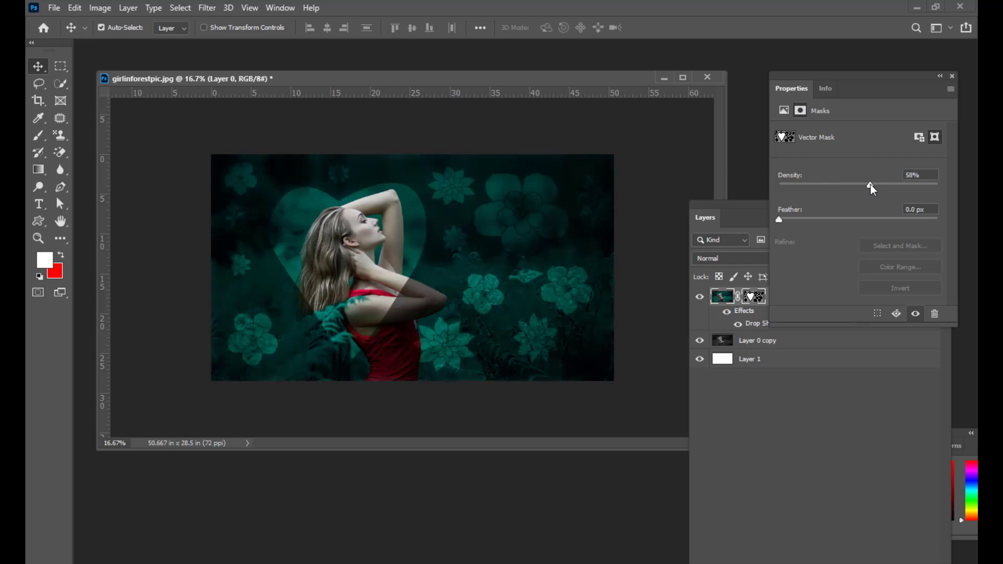
{"action": "left_click_drag", "start_coordinate": [719, 205], "coordinate": [714, 204]}
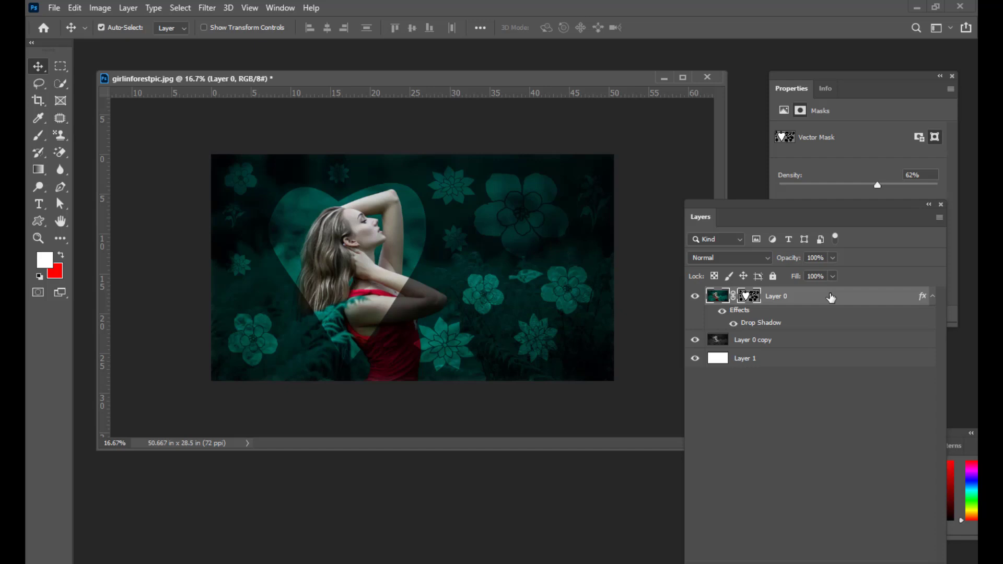
Step: Duplicate Layer 0 and invert the colors of the copy
{"action": "key", "text": "ctrl+j"}
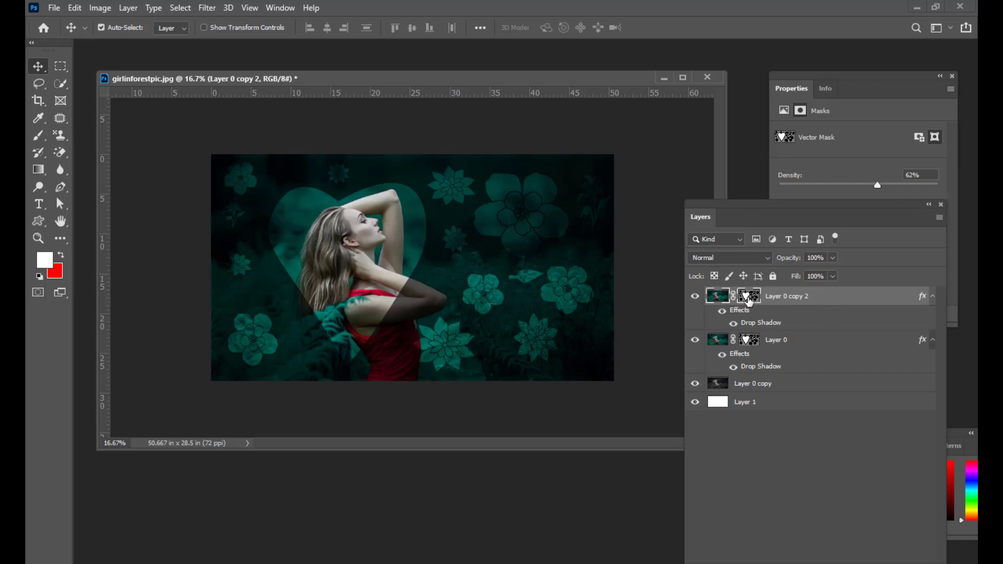
{"action": "left_click", "coordinate": [749, 296]}
{"action": "left_click", "coordinate": [750, 296]}
{"action": "key", "text": "ctrl+i"}
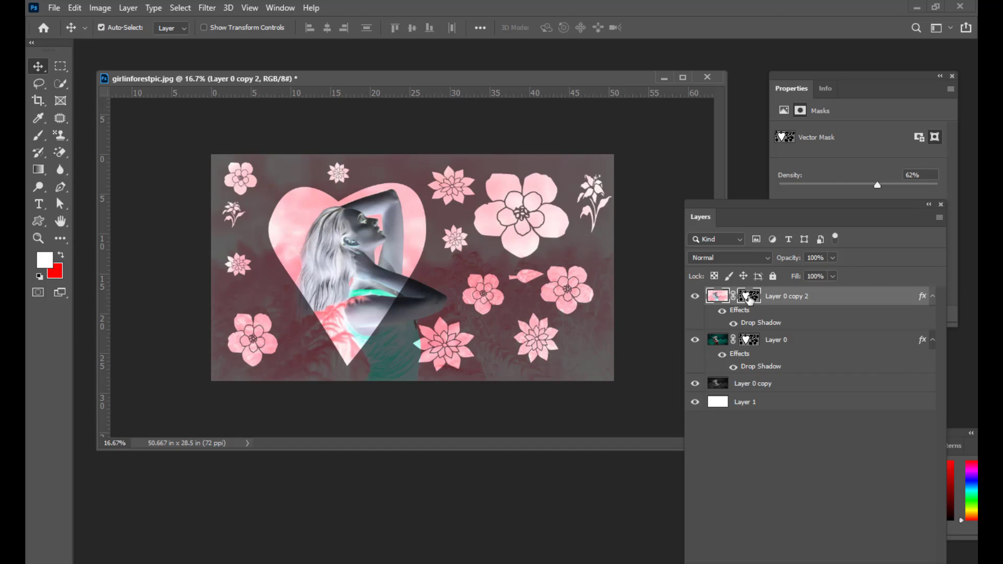
Step: Try the Hue blend mode on the inverted copy and set it back to Normal
{"action": "left_click", "coordinate": [753, 258]}
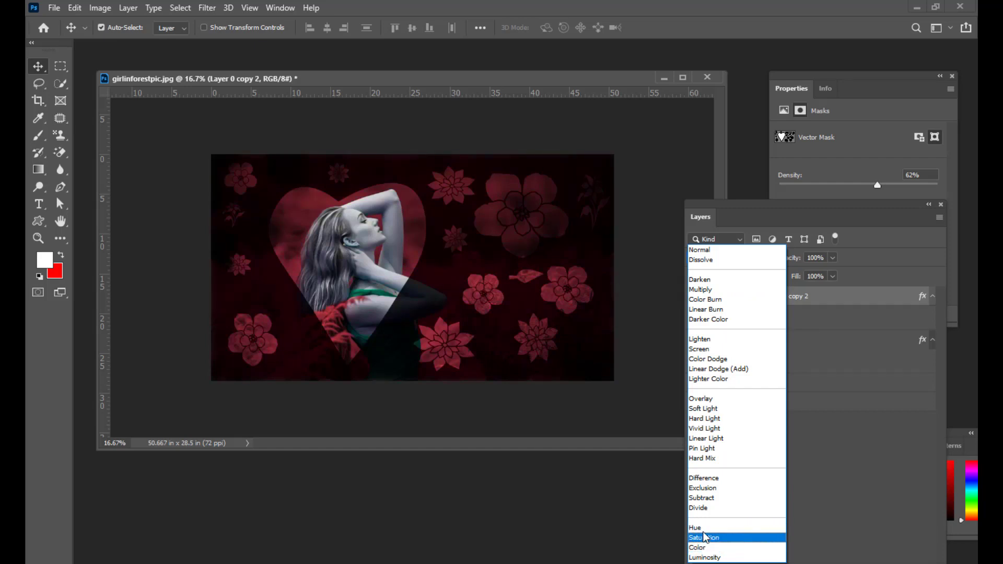
{"action": "left_click", "coordinate": [705, 528]}
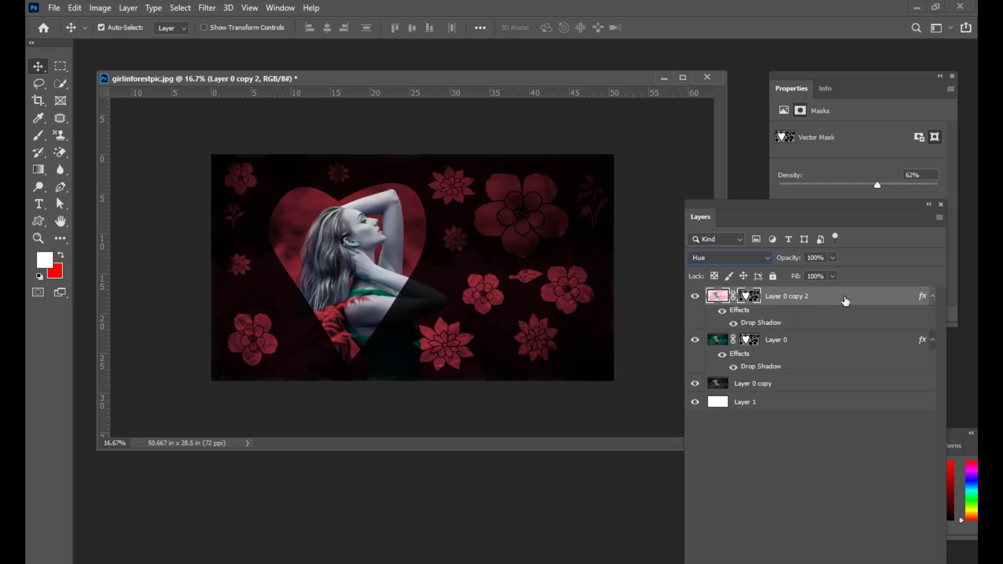
{"action": "left_click", "coordinate": [714, 257]}
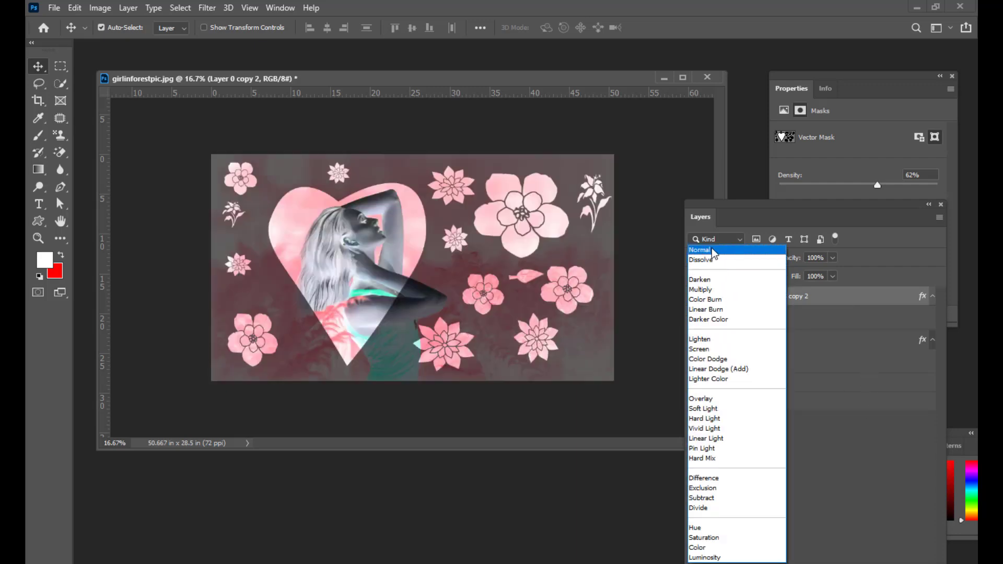
{"action": "left_click", "coordinate": [713, 252]}
{"action": "left_click", "coordinate": [832, 306]}
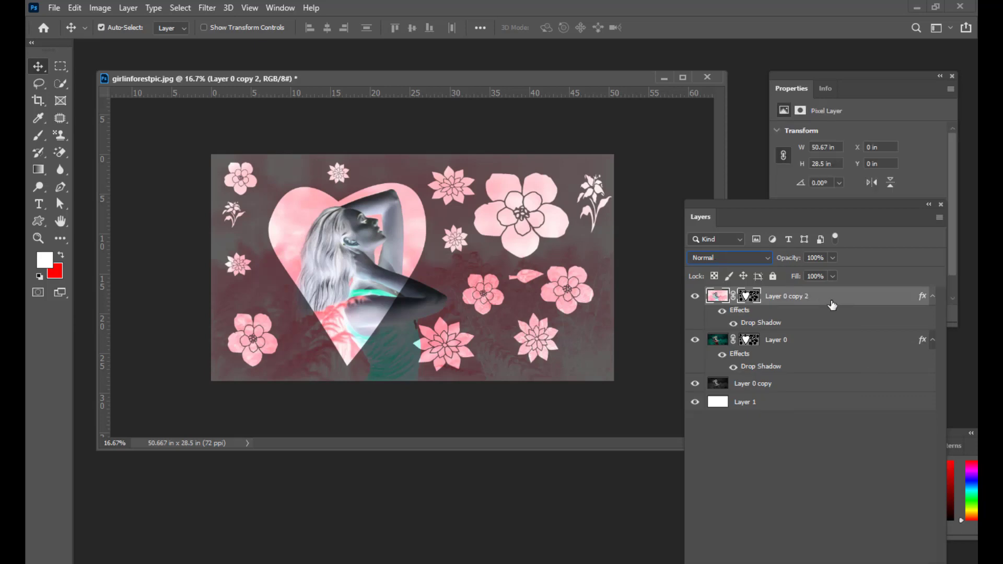
{"action": "left_click_drag", "start_coordinate": [776, 205], "coordinate": [728, 101]}
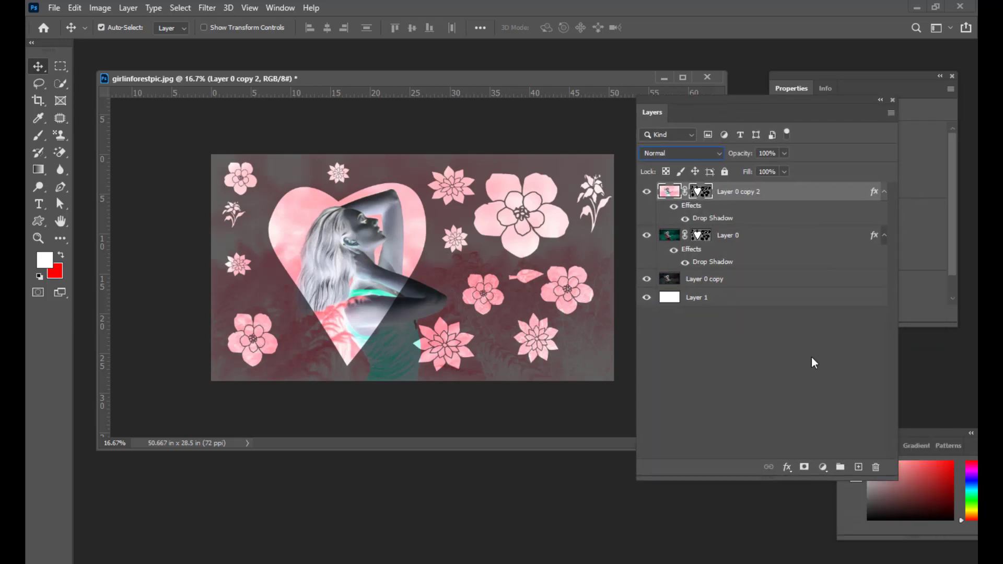
Step: Delete the inverted copy layer, Layer 0 copy 2
{"action": "left_click", "coordinate": [875, 467]}
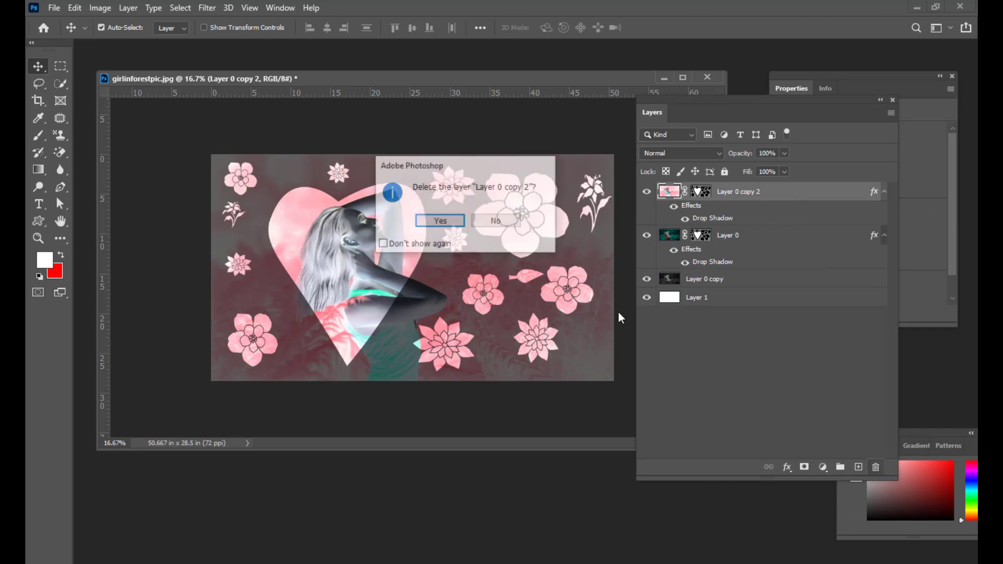
{"action": "left_click", "coordinate": [450, 224]}
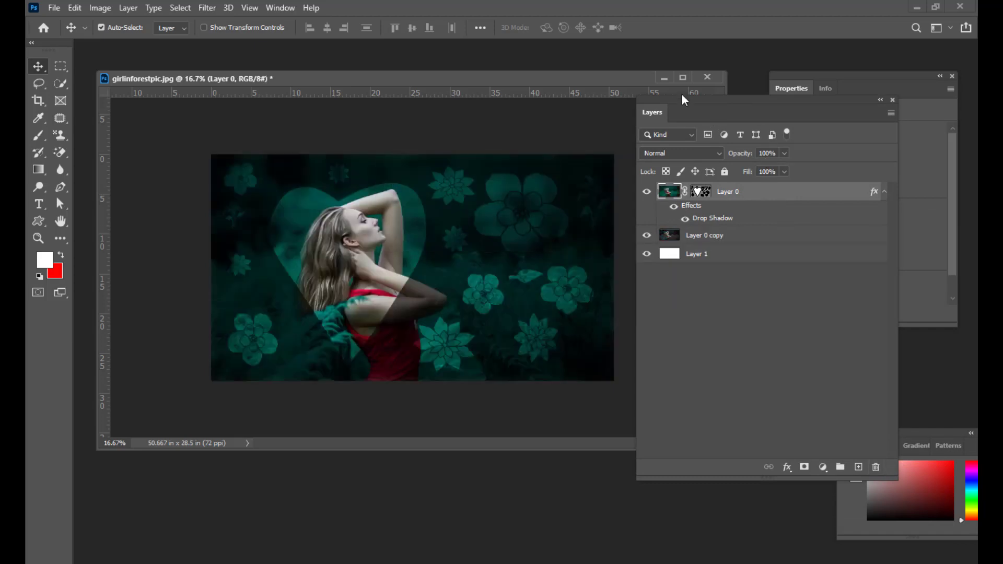
{"action": "left_click_drag", "start_coordinate": [672, 103], "coordinate": [703, 117]}
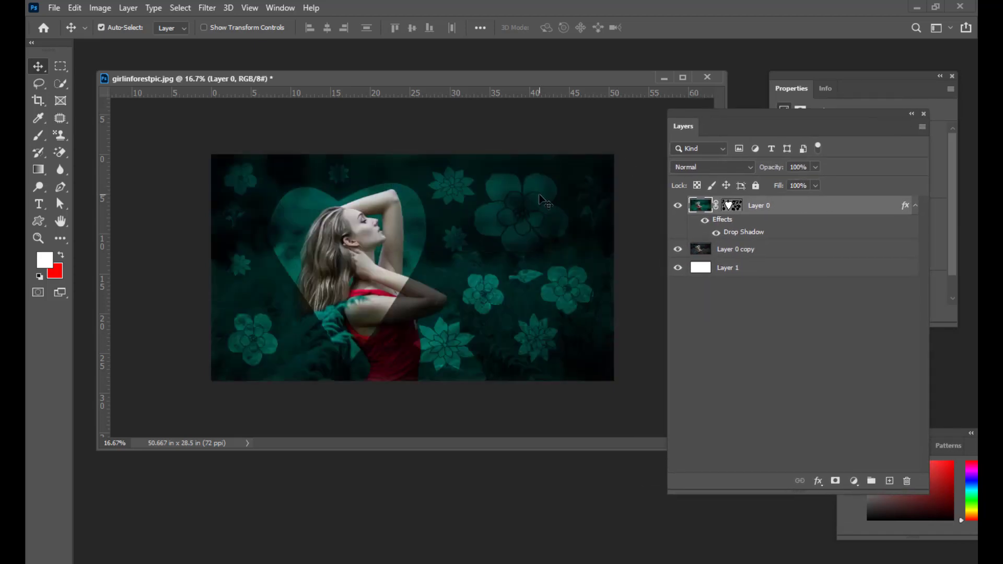
Step: Rasterize Layer 0's vector mask into a pixel layer mask
{"action": "key", "text": "ctrl+plus"}
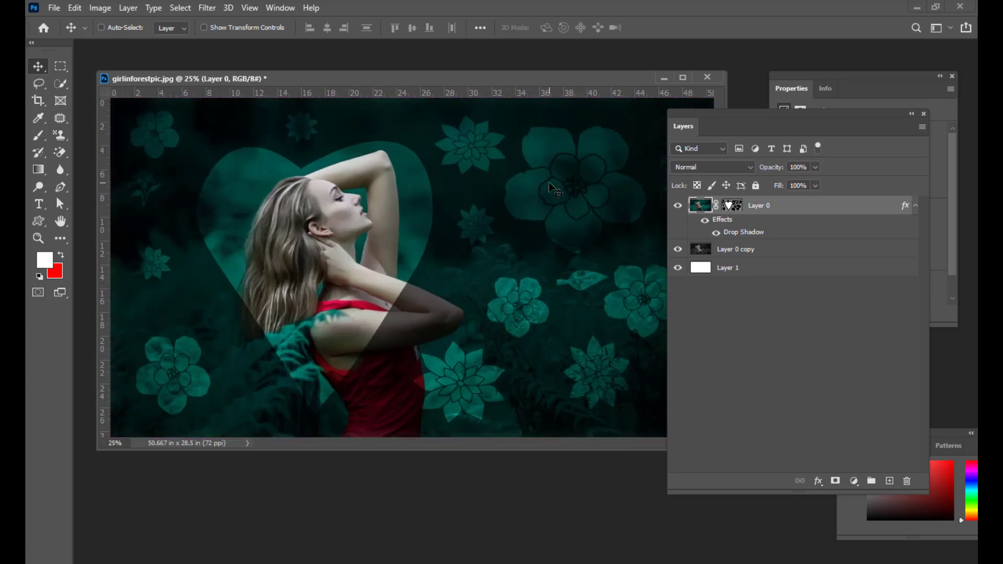
{"action": "left_click_drag", "start_coordinate": [706, 112], "coordinate": [732, 117]}
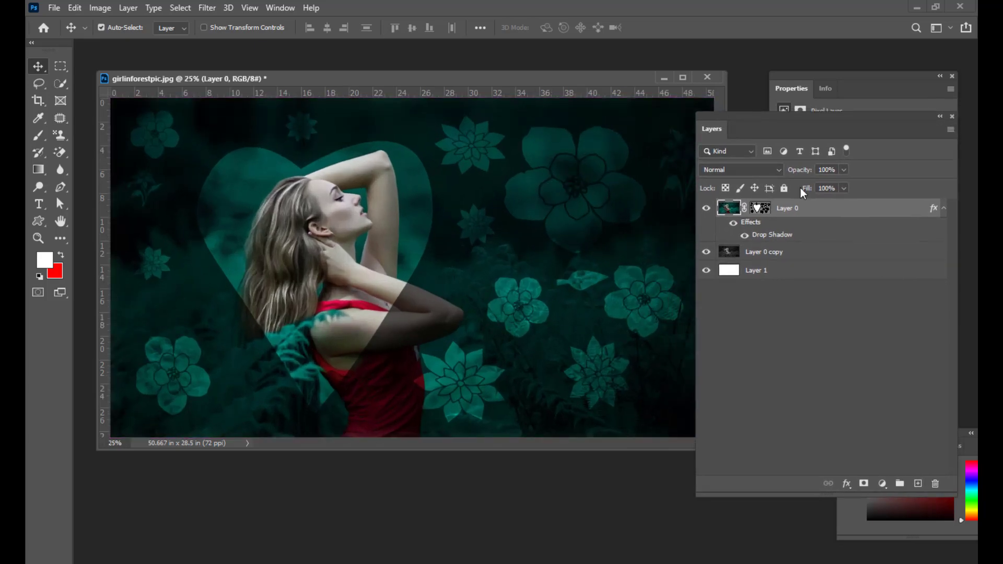
{"action": "left_click_drag", "start_coordinate": [724, 113], "coordinate": [746, 115]}
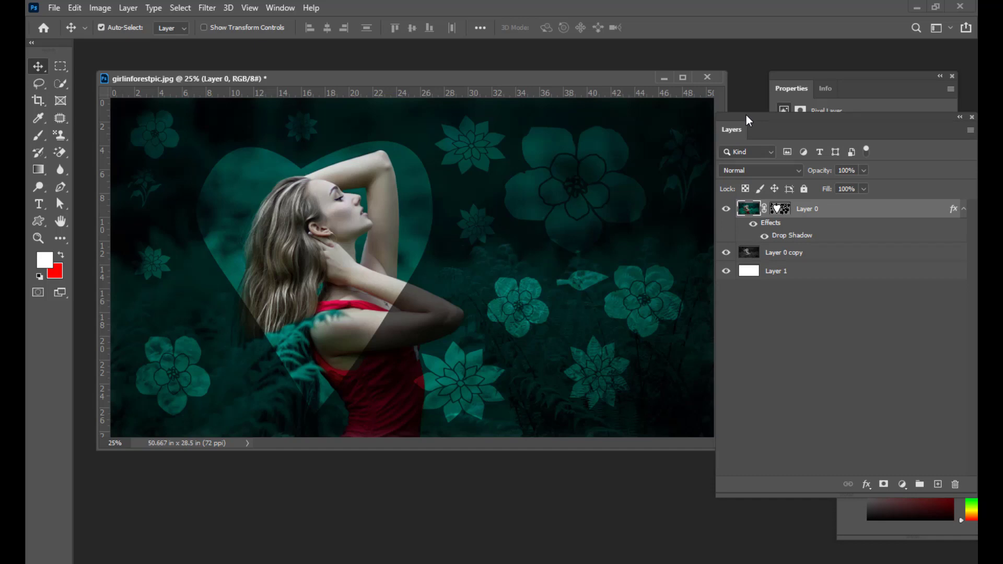
{"action": "left_click_drag", "start_coordinate": [735, 117], "coordinate": [714, 119]}
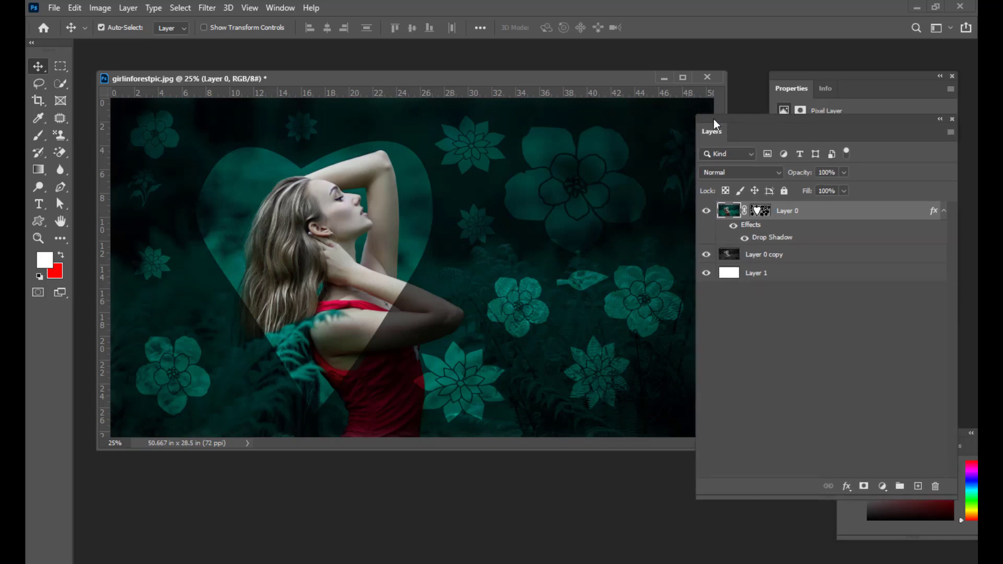
{"action": "left_click_drag", "start_coordinate": [729, 120], "coordinate": [719, 118]}
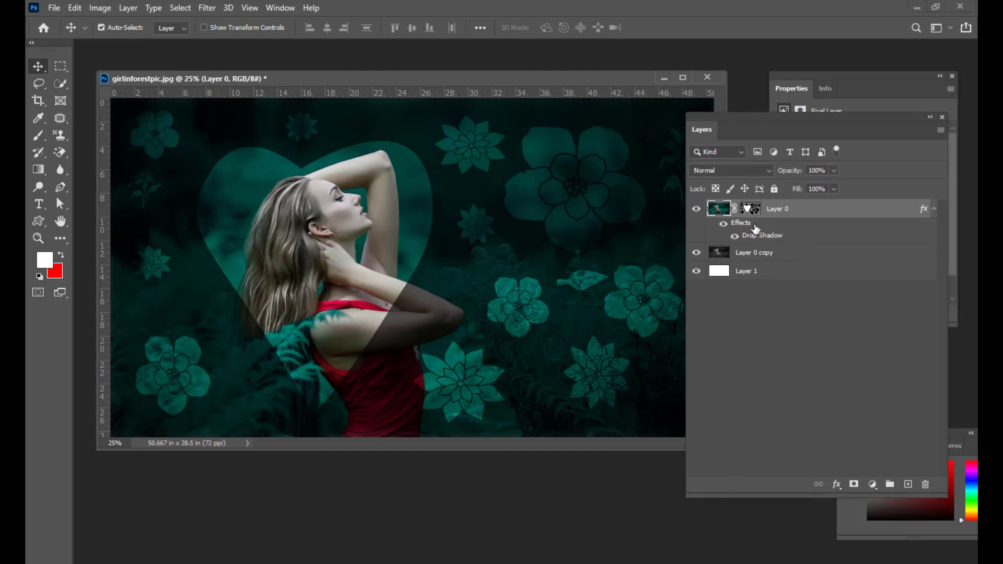
{"action": "left_click", "coordinate": [751, 209]}
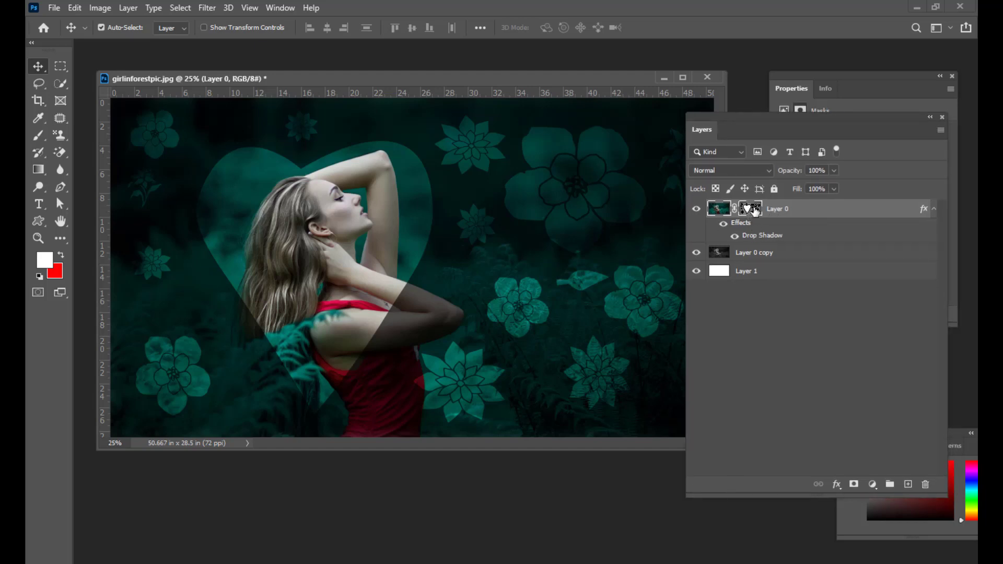
{"action": "right_click", "coordinate": [755, 209]}
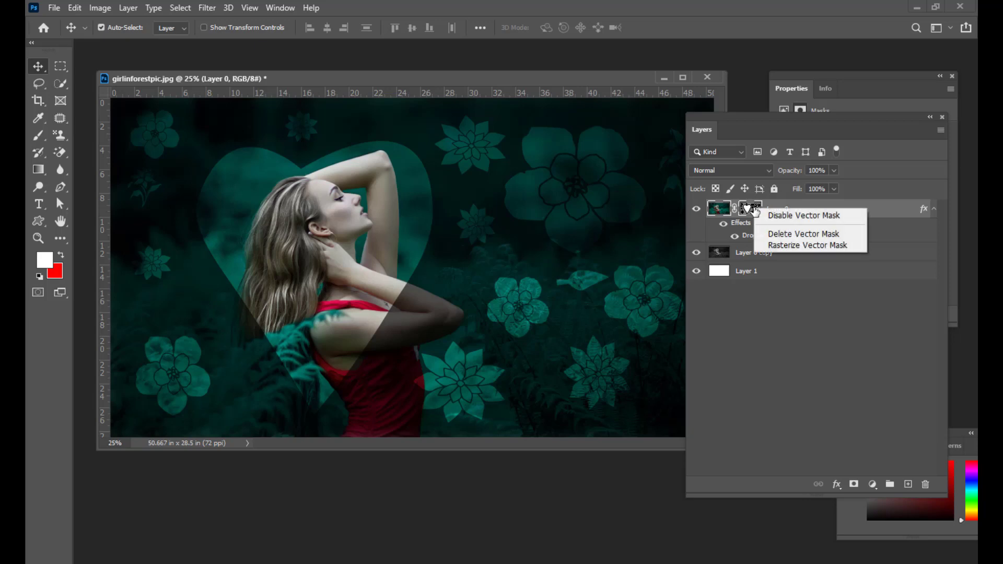
{"action": "left_click", "coordinate": [782, 246]}
Step: Choose the Brush tool with the Stipple 12 pixels preset from Natural Brushes for painting on Layer 0's mask
{"action": "left_click_drag", "start_coordinate": [706, 120], "coordinate": [752, 116]}
{"action": "left_click_drag", "start_coordinate": [719, 445], "coordinate": [787, 496]}
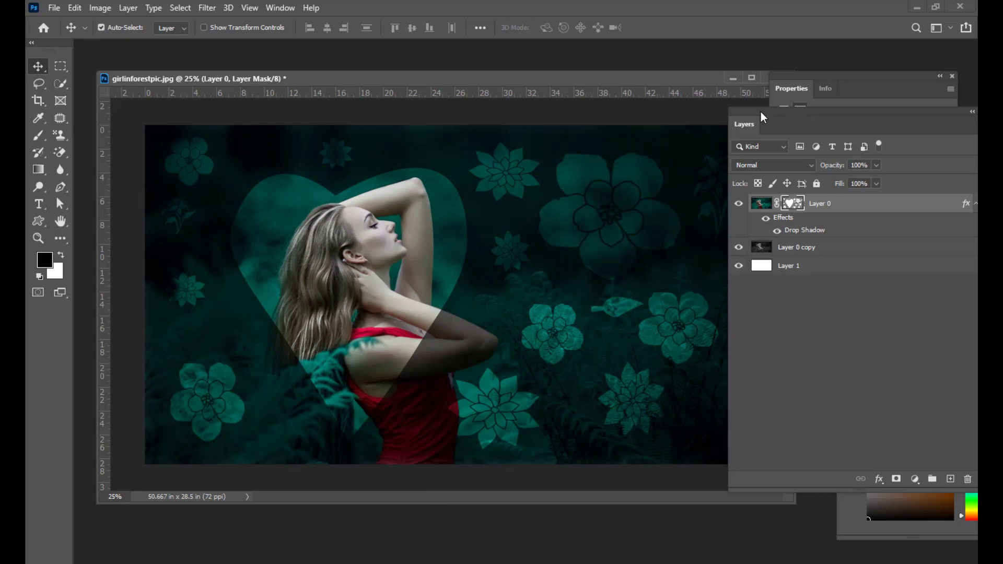
{"action": "left_click_drag", "start_coordinate": [761, 111], "coordinate": [770, 123]}
{"action": "left_click_drag", "start_coordinate": [382, 81], "coordinate": [402, 71]}
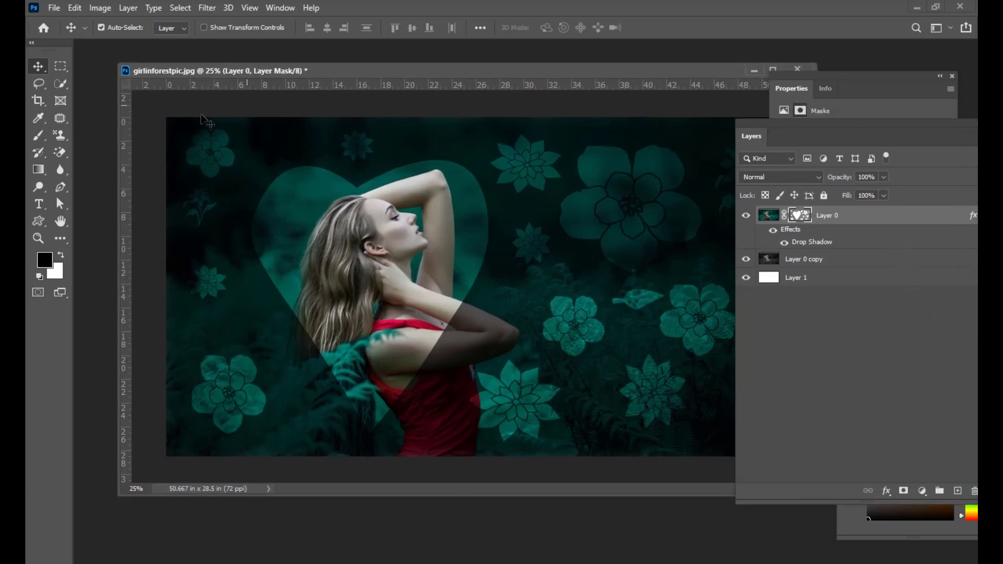
{"action": "left_click", "coordinate": [38, 134]}
{"action": "left_click", "coordinate": [121, 28]}
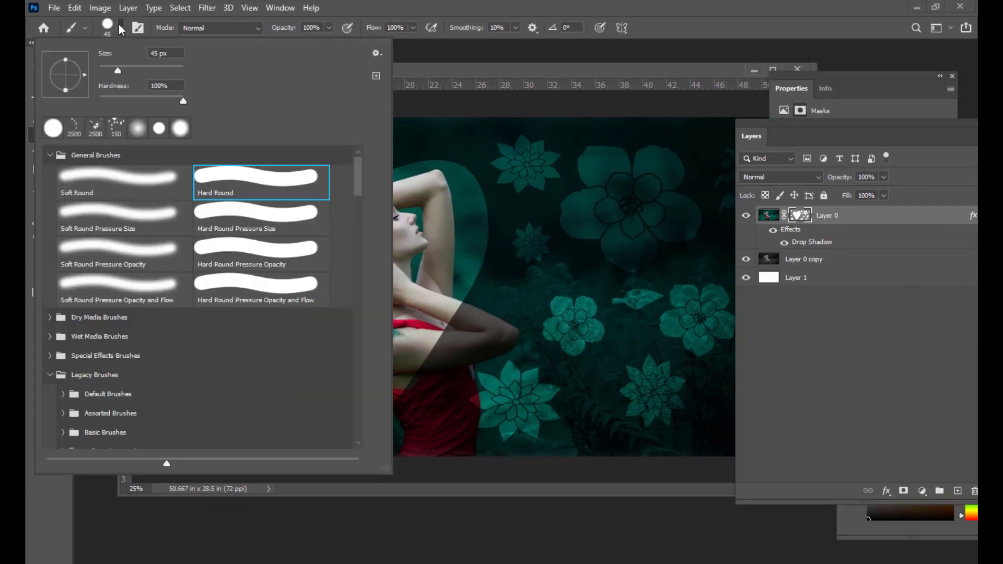
{"action": "mouse_move", "coordinate": [359, 184]}
{"action": "left_mouse_down"}
{"action": "mouse_move", "coordinate": [352, 257]}
{"action": "mouse_move", "coordinate": [352, 236]}
{"action": "left_mouse_up"}
{"action": "left_click", "coordinate": [98, 204]}
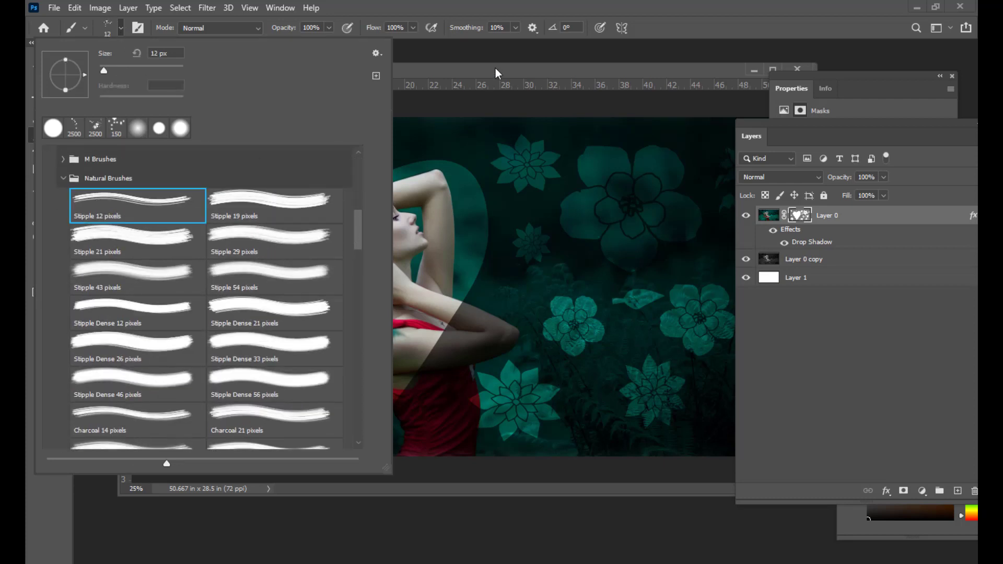
{"action": "left_click_drag", "start_coordinate": [495, 68], "coordinate": [481, 68]}
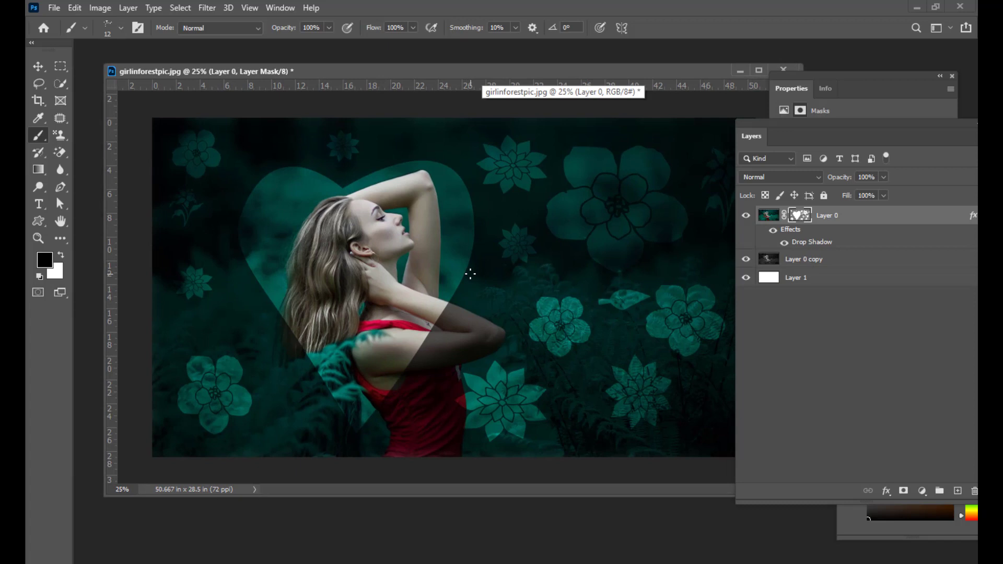
Step: Paint white strokes with the stipple brush at 125 px on Layer 0's mask, around both sides of the heart and near the lower-left flower
{"action": "key", "text": "bracketright"}
{"action": "key", "text": "bracketright"}
{"action": "key", "text": "bracketright"}
{"action": "key", "text": "bracketright"}
{"action": "key", "text": "bracketright"}
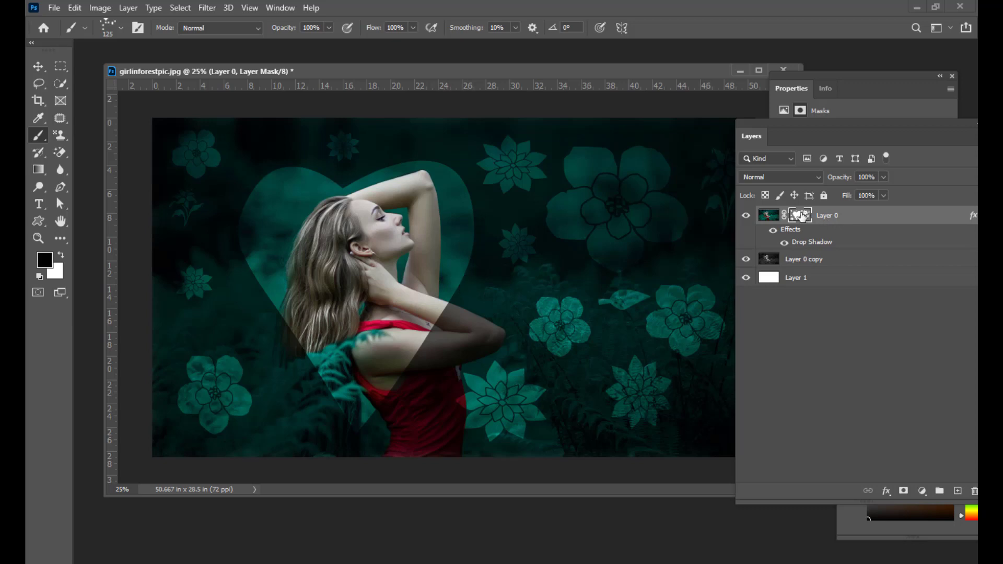
{"action": "left_click", "coordinate": [62, 256]}
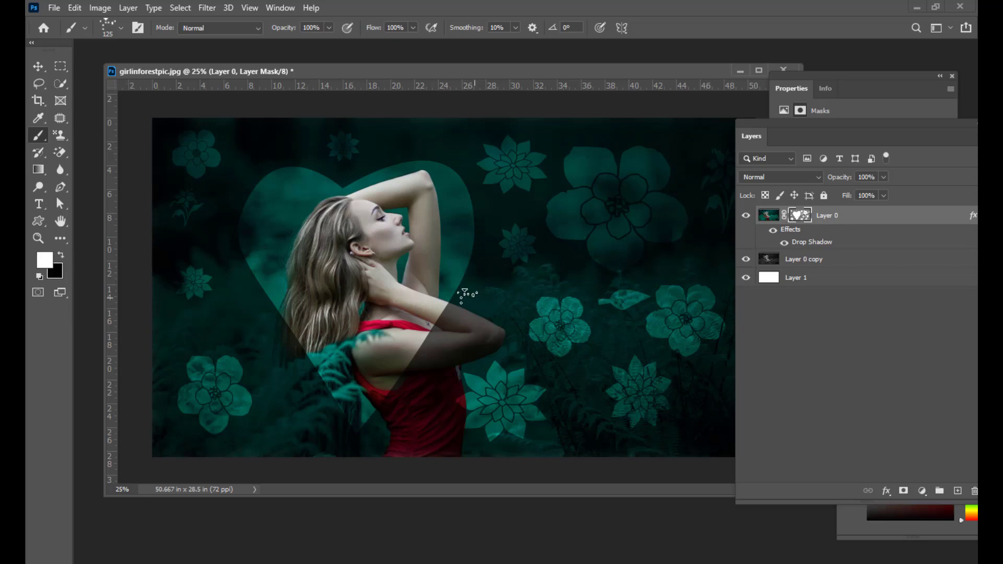
{"action": "mouse_move", "coordinate": [466, 282]}
{"action": "left_mouse_down"}
{"action": "mouse_move", "coordinate": [466, 269]}
{"action": "mouse_move", "coordinate": [455, 285]}
{"action": "mouse_move", "coordinate": [470, 226]}
{"action": "mouse_move", "coordinate": [486, 214]}
{"action": "left_mouse_up"}
{"action": "mouse_move", "coordinate": [235, 189]}
{"action": "left_mouse_down"}
{"action": "mouse_move", "coordinate": [258, 185]}
{"action": "mouse_move", "coordinate": [262, 205]}
{"action": "mouse_move", "coordinate": [242, 185]}
{"action": "mouse_move", "coordinate": [255, 204]}
{"action": "mouse_move", "coordinate": [244, 238]}
{"action": "mouse_move", "coordinate": [262, 290]}
{"action": "mouse_move", "coordinate": [245, 256]}
{"action": "mouse_move", "coordinate": [256, 282]}
{"action": "left_mouse_up"}
{"action": "left_click_drag", "start_coordinate": [246, 345], "coordinate": [243, 364]}
{"action": "left_click_drag", "start_coordinate": [247, 407], "coordinate": [258, 415]}
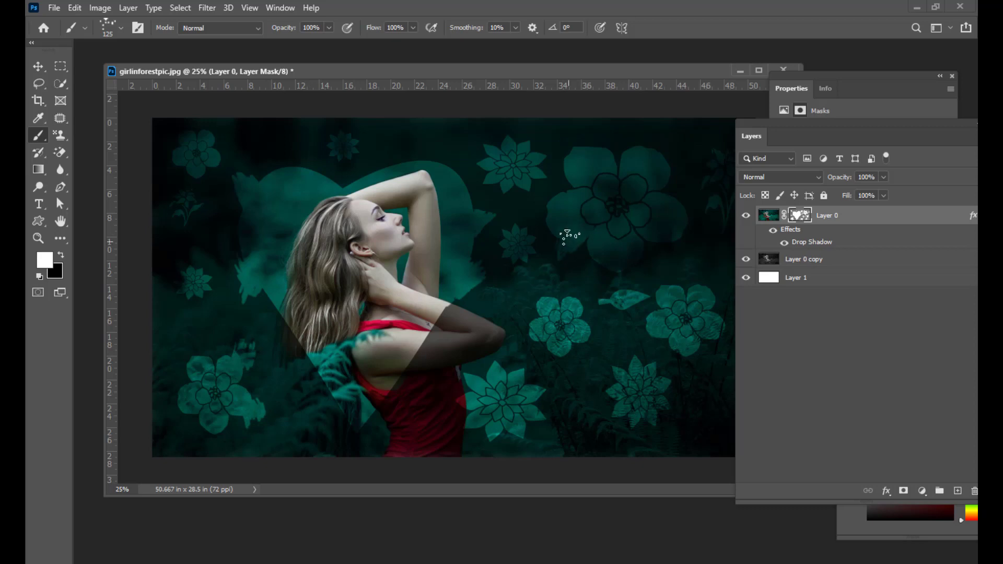
Step: Switch the brush to the Splatter 3 preset
{"action": "left_click", "coordinate": [116, 30]}
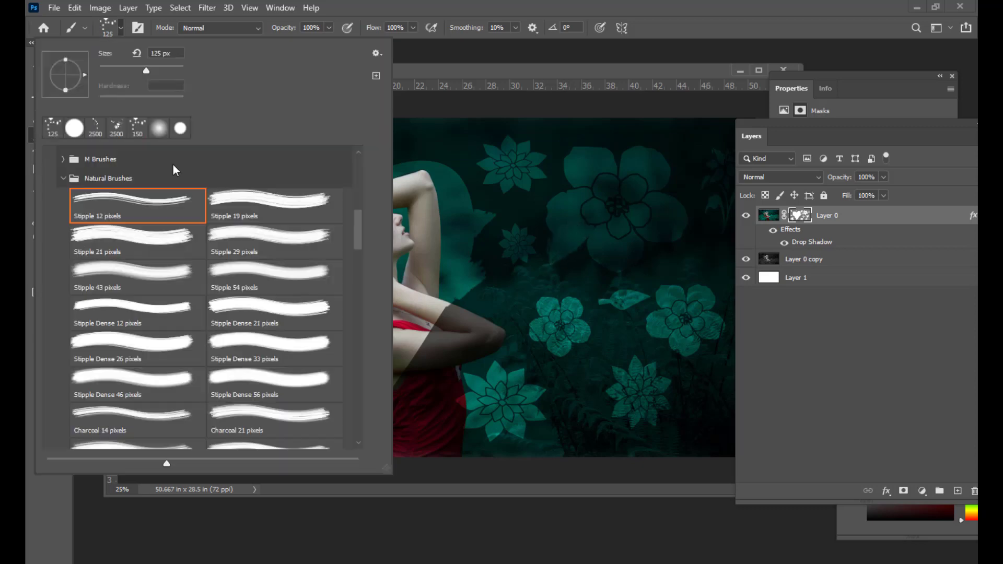
{"action": "mouse_move", "coordinate": [359, 227]}
{"action": "left_mouse_down"}
{"action": "mouse_move", "coordinate": [341, 441]}
{"action": "mouse_move", "coordinate": [340, 406]}
{"action": "left_mouse_up"}
{"action": "left_click", "coordinate": [111, 202]}
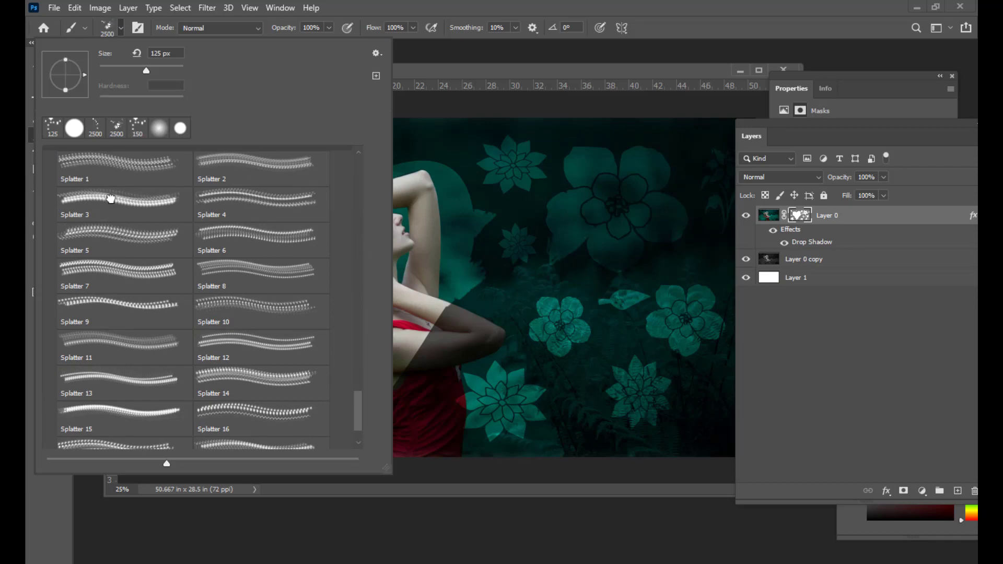
{"action": "left_click", "coordinate": [485, 71]}
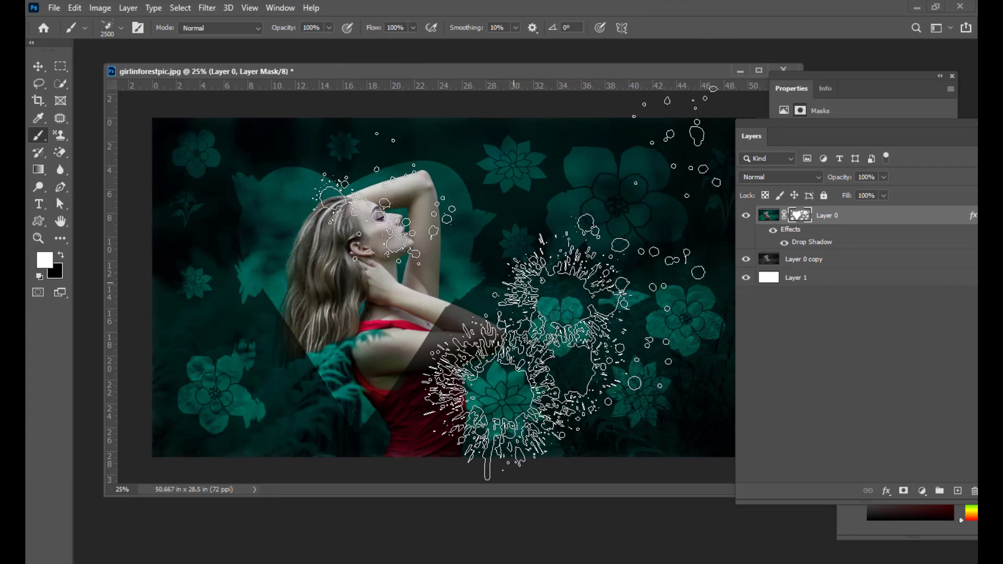
Step: Reduce the splatter brush to 1000 px and stamp white splatters on the mask among the flowers to the girl's right
{"action": "key", "text": "bracketleft"}
{"action": "key", "text": "bracketleft"}
{"action": "key", "text": "bracketleft"}
{"action": "key", "text": "bracketleft"}
{"action": "key", "text": "bracketleft"}
{"action": "key", "text": "bracketleft"}
{"action": "key", "text": "bracketleft"}
{"action": "key", "text": "bracketleft"}
{"action": "key", "text": "bracketleft"}
{"action": "key", "text": "bracketleft"}
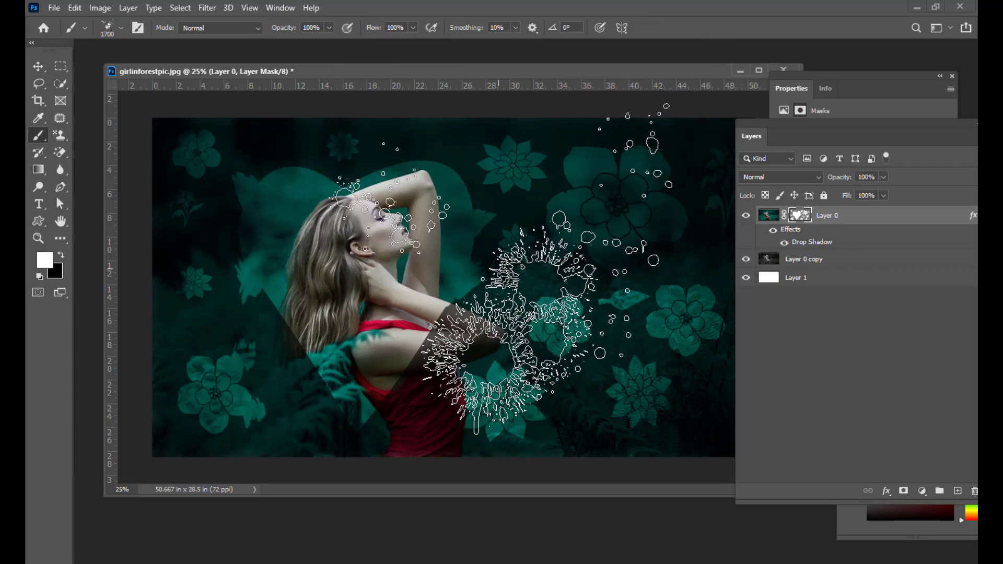
{"action": "key", "text": "bracketleft"}
{"action": "key", "text": "bracketleft"}
{"action": "key", "text": "bracketleft"}
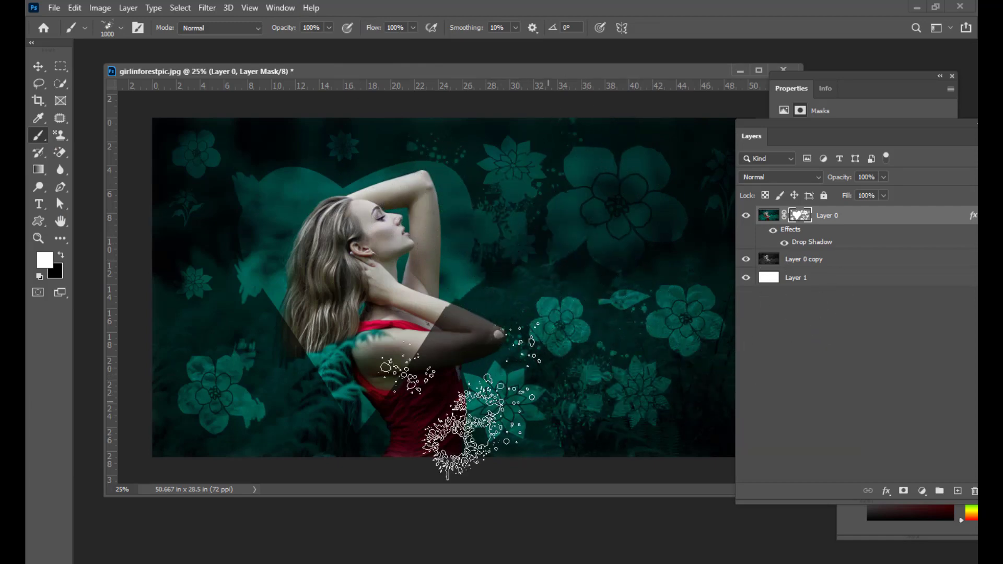
Step: Add white splatters of varying size, between 1100 and 600 px, on the mask around the lower-left flowers, the right-hand flowers and above the heart
{"action": "key", "text": "bracketright"}
{"action": "key", "text": "bracketleft"}
{"action": "key", "text": "bracketleft"}
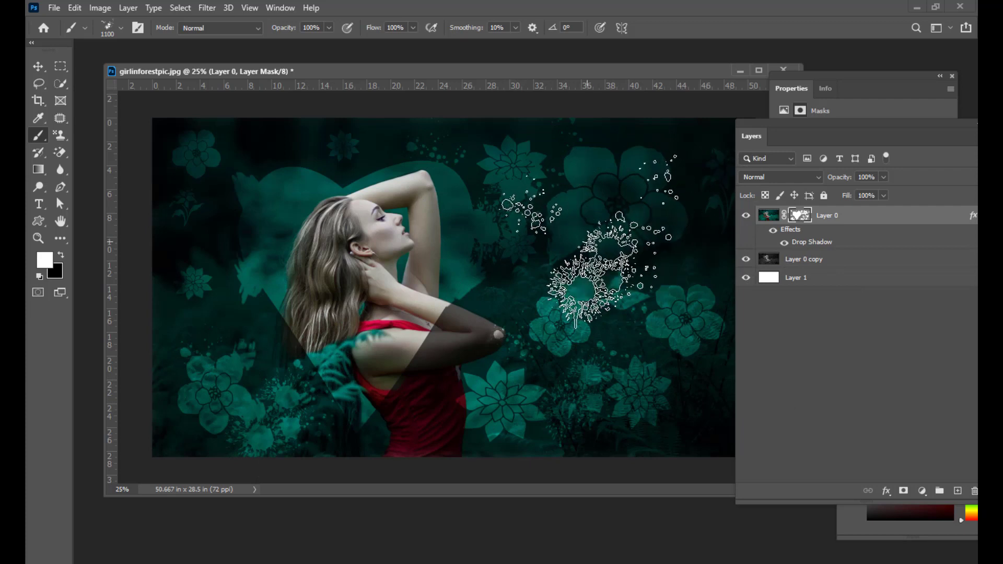
{"action": "key", "text": "bracketleft"}
{"action": "key", "text": "bracketleft"}
{"action": "key", "text": "bracketleft"}
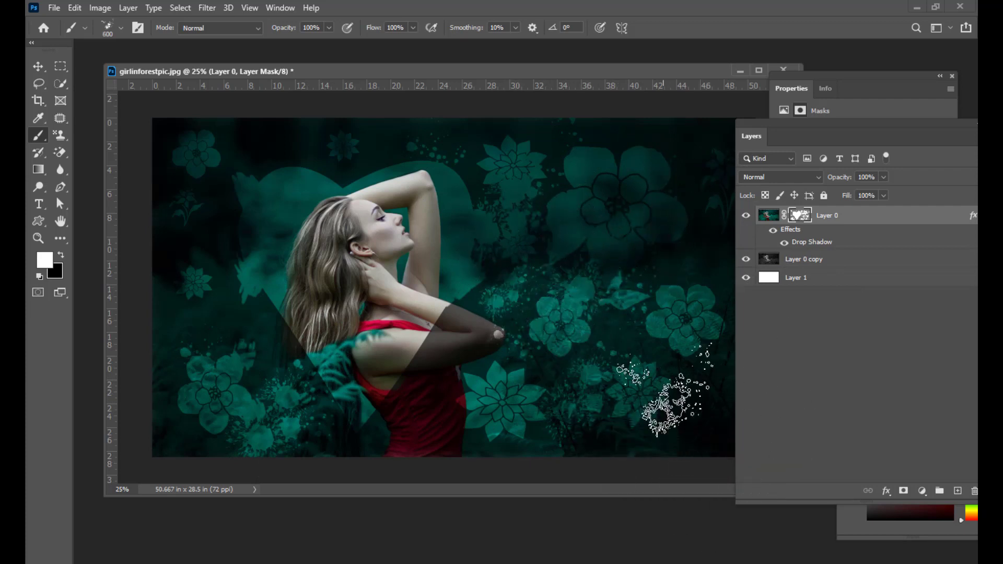
{"action": "key", "text": "bracketright"}
{"action": "key", "text": "bracketright"}
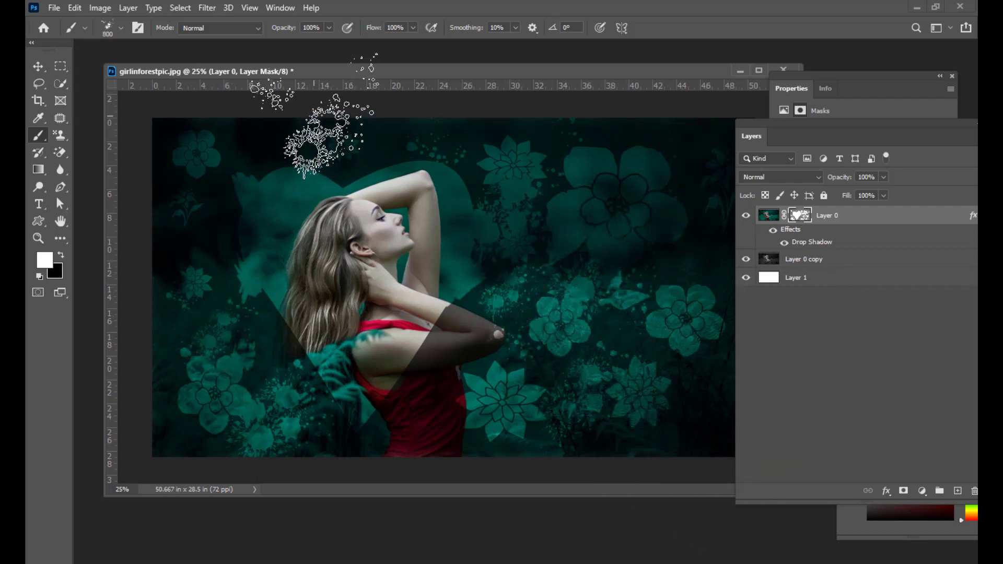
{"action": "key", "text": "bracketleft"}
{"action": "key", "text": "bracketleft"}
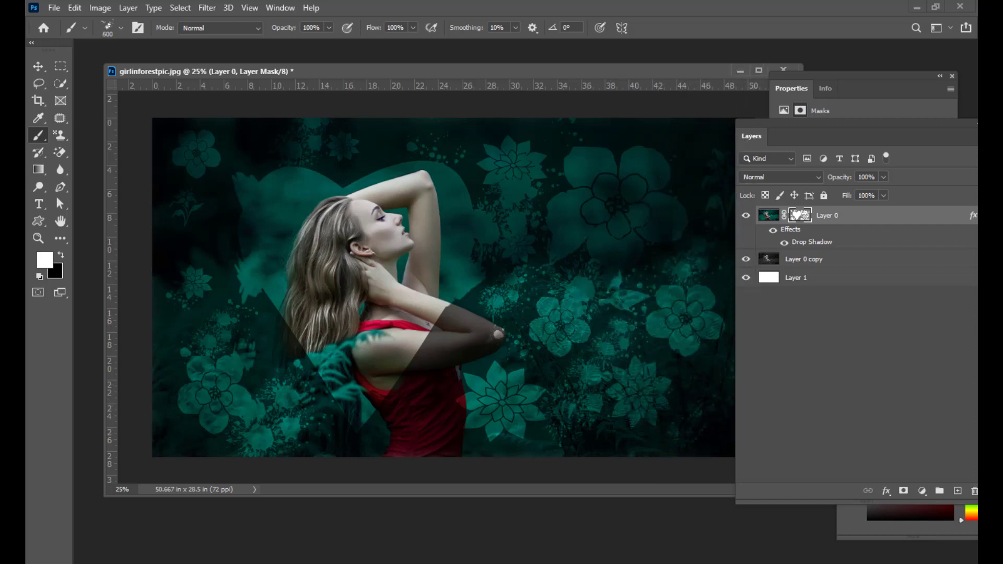
Step: Open Layer 0's layer style settings and try the Inner Shadow effect, leaving it disabled
{"action": "double_click", "coordinate": [895, 221]}
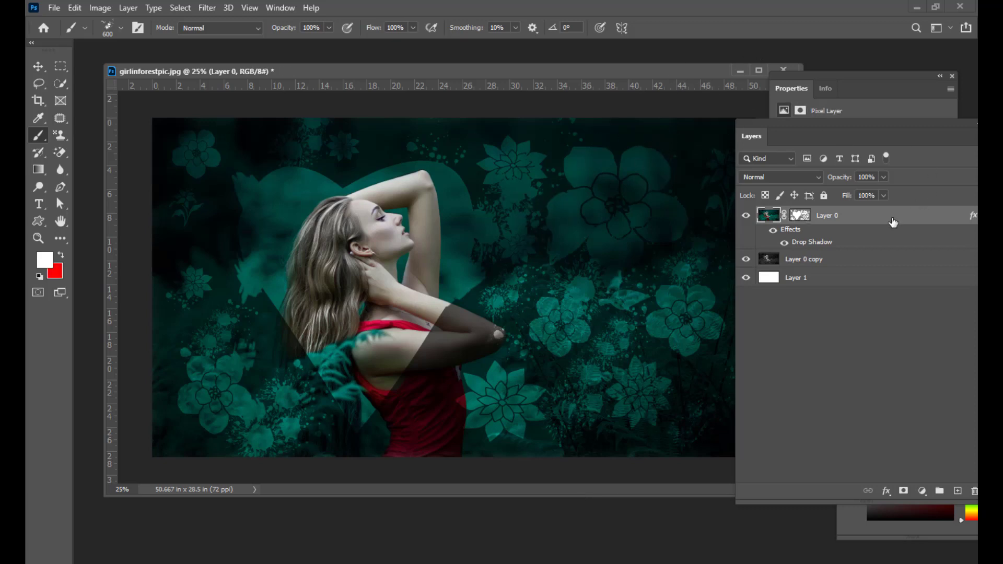
{"action": "left_click_drag", "start_coordinate": [460, 96], "coordinate": [691, 50]}
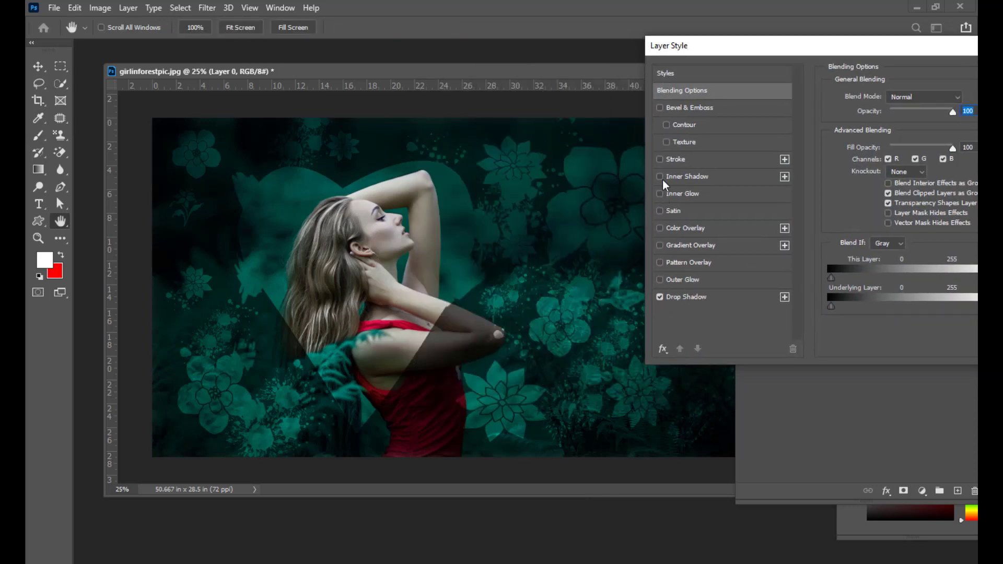
{"action": "left_click", "coordinate": [660, 177]}
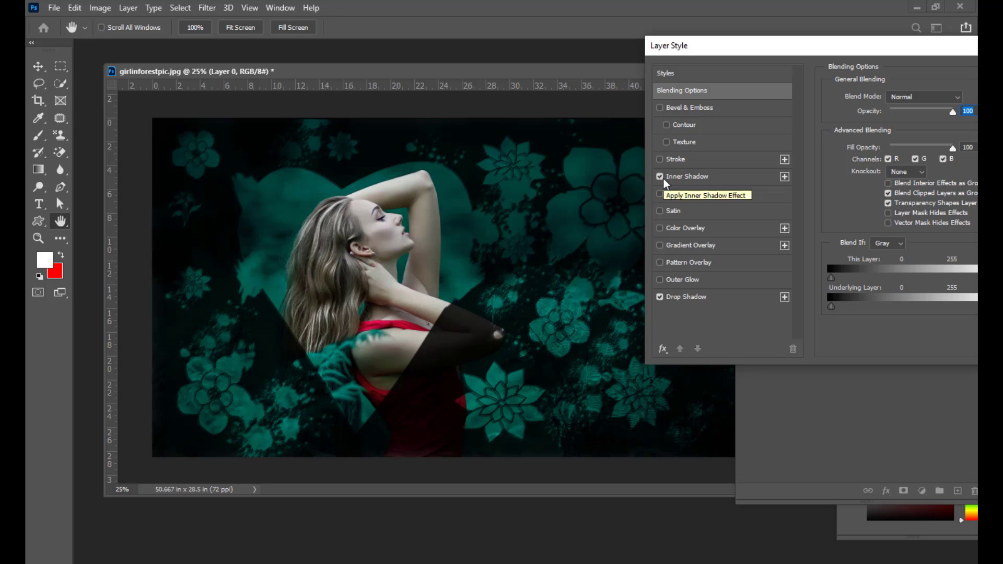
{"action": "left_click", "coordinate": [660, 177]}
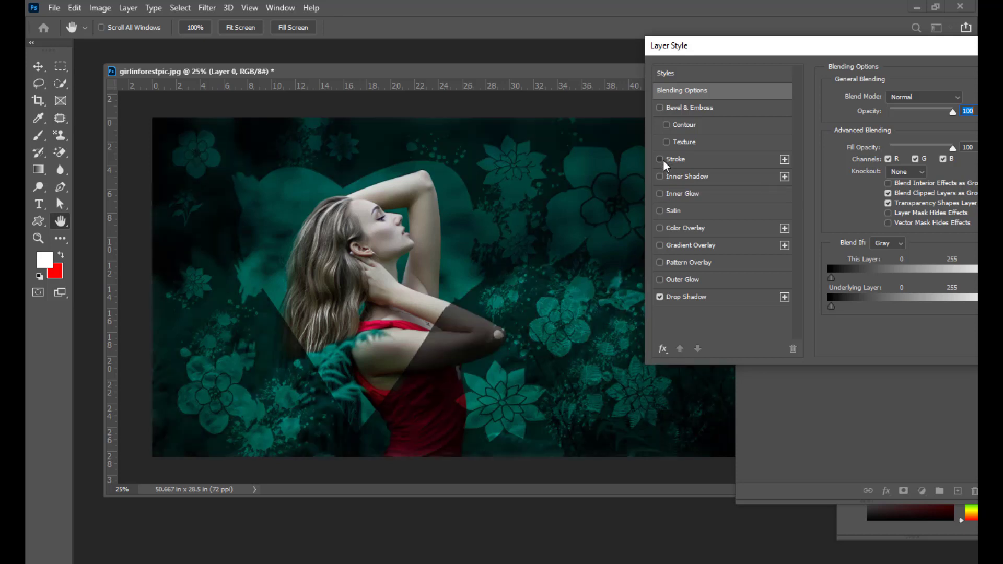
Step: Enable the Stroke effect on Layer 0, trying the Inside and Center positions and settling on Inside
{"action": "left_click", "coordinate": [660, 159]}
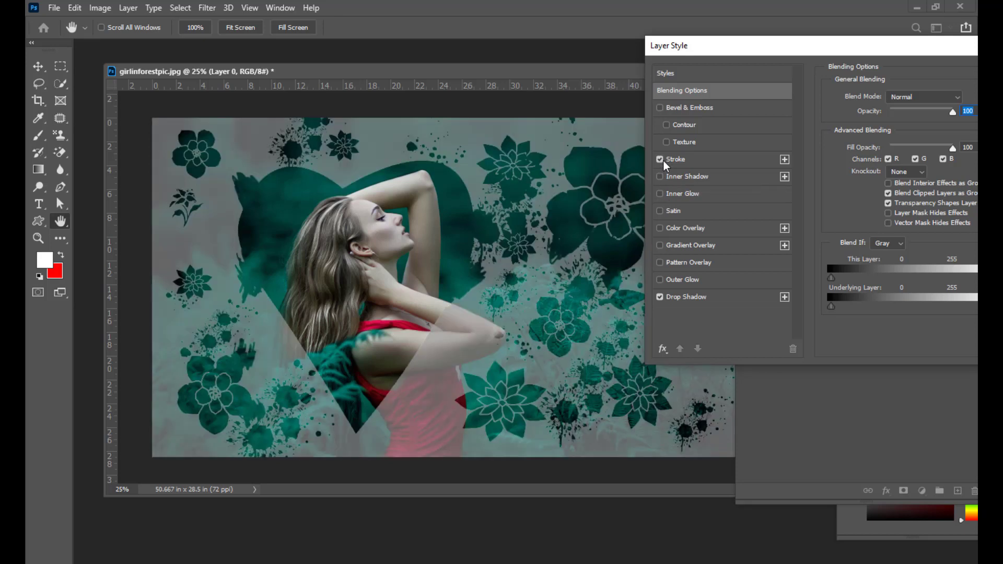
{"action": "left_click", "coordinate": [720, 166]}
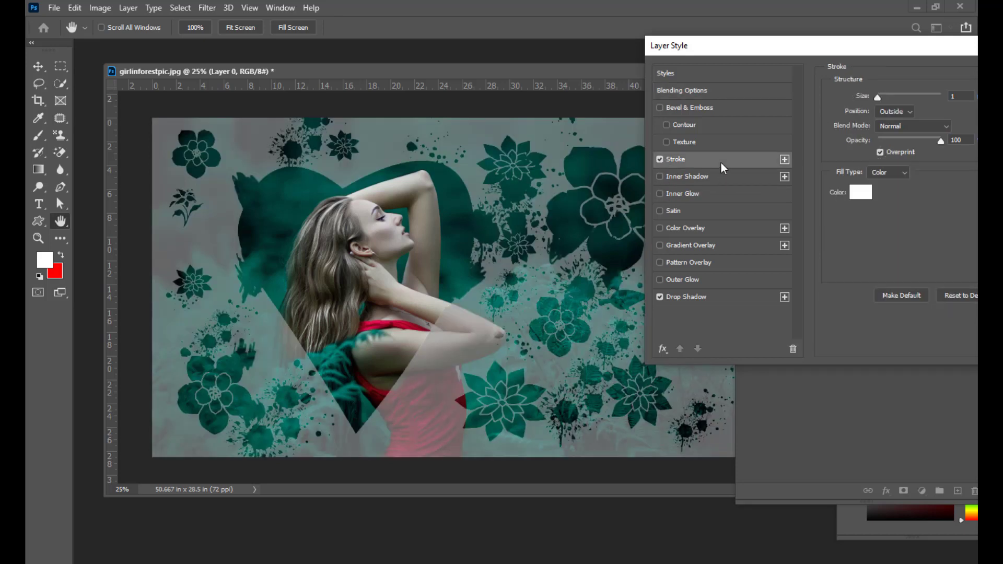
{"action": "left_click", "coordinate": [883, 112]}
{"action": "left_click", "coordinate": [885, 135]}
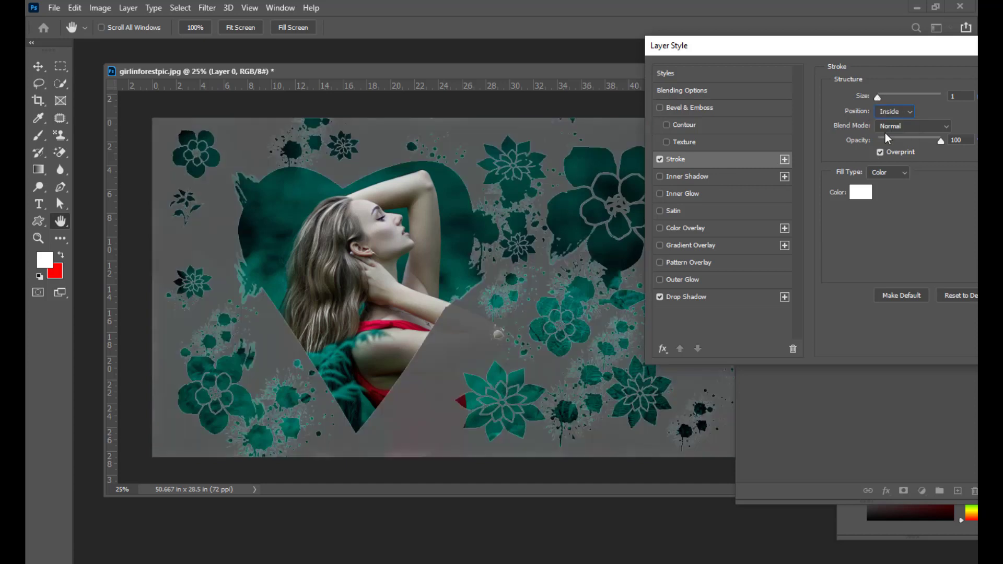
{"action": "left_click", "coordinate": [897, 113]}
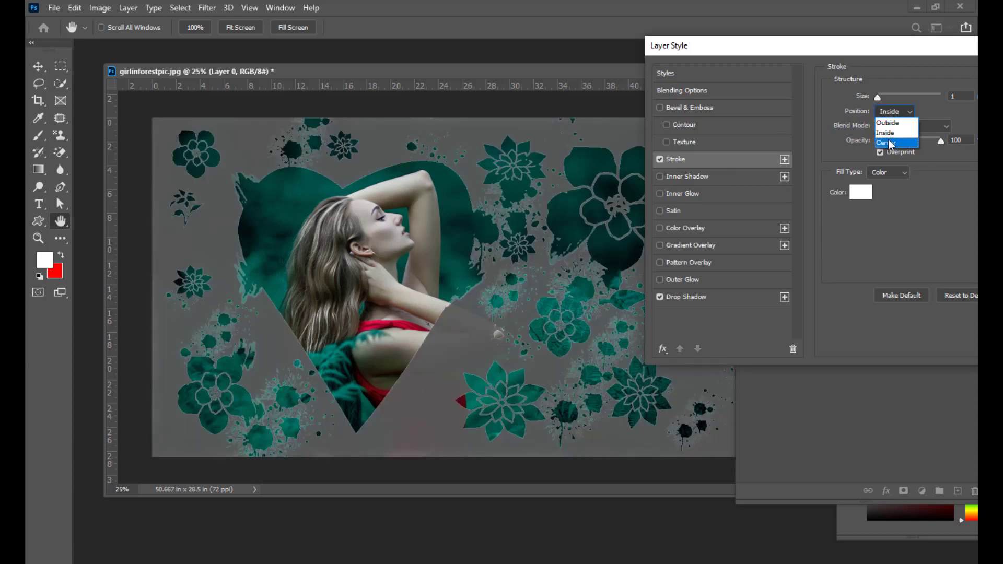
{"action": "left_click", "coordinate": [888, 139]}
{"action": "left_click", "coordinate": [894, 116]}
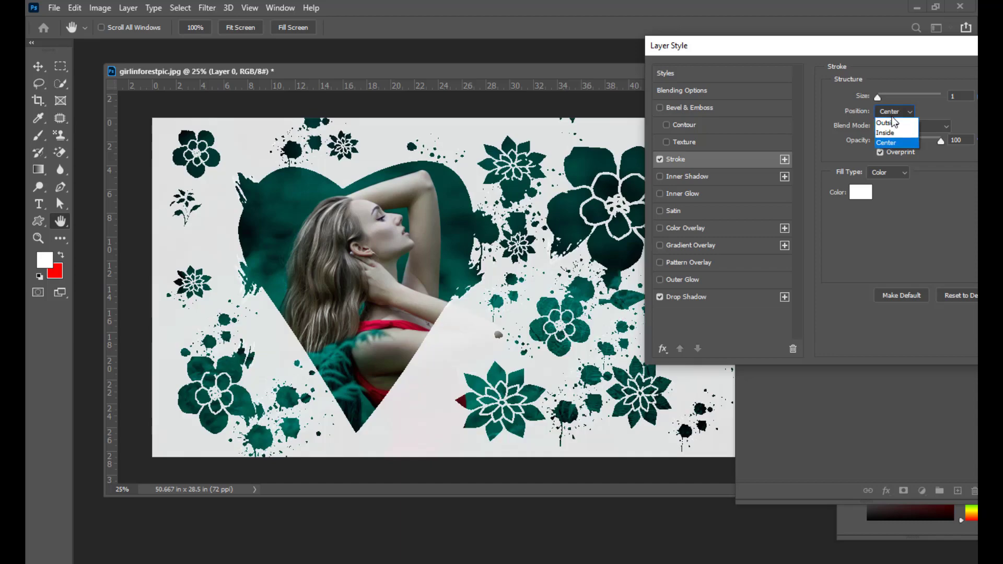
{"action": "left_click", "coordinate": [888, 129]}
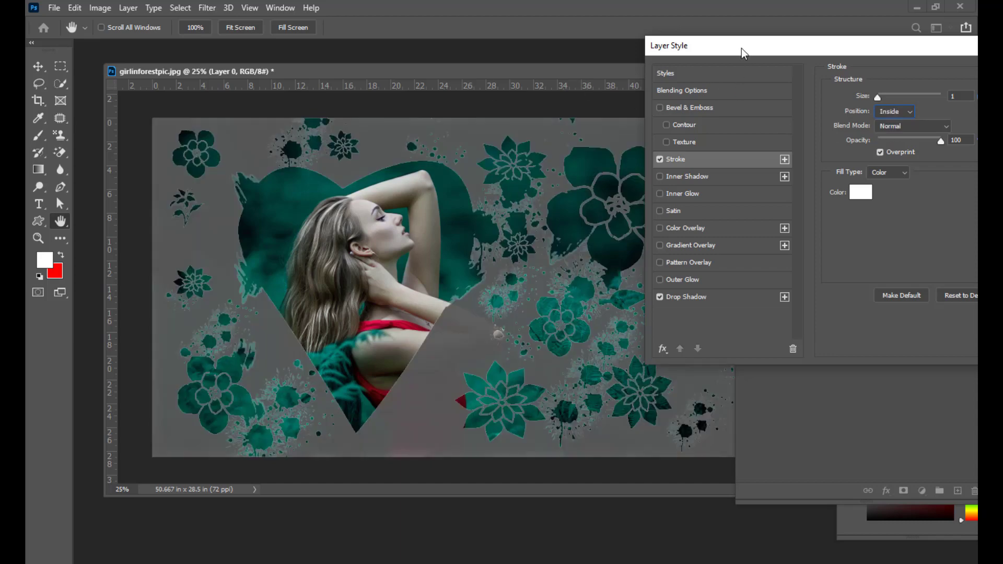
Step: Change the stroke color to a light red
{"action": "left_click_drag", "start_coordinate": [741, 48], "coordinate": [729, 48]}
{"action": "left_click", "coordinate": [846, 192]}
{"action": "left_click", "coordinate": [769, 145]}
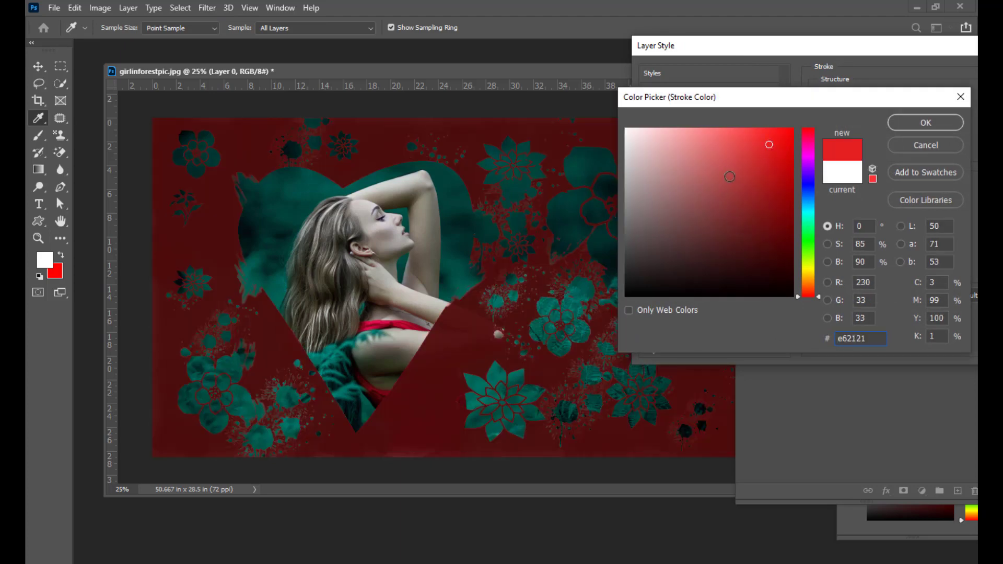
{"action": "left_click", "coordinate": [718, 136]}
{"action": "left_click", "coordinate": [935, 127]}
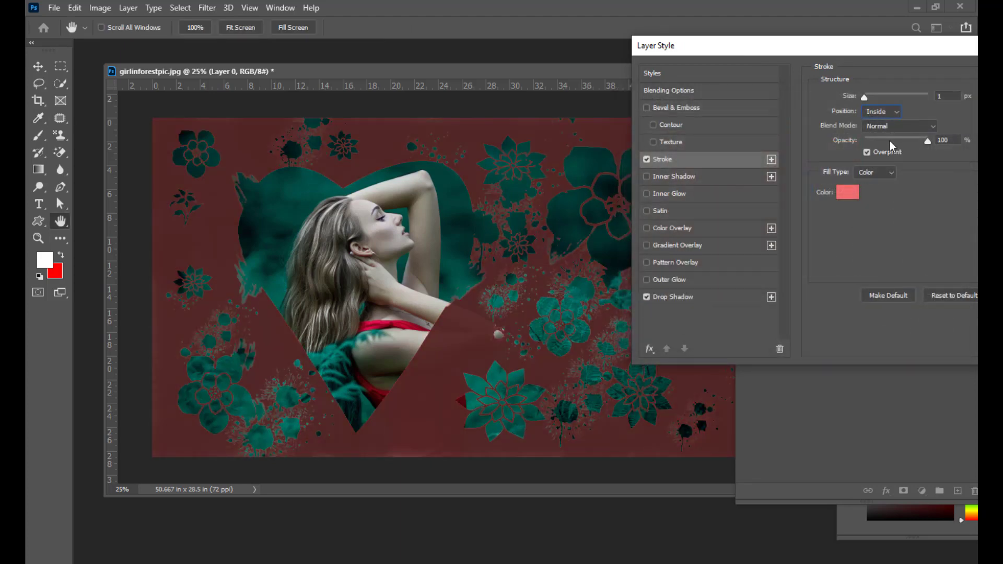
Step: Lower the stroke's opacity to 54%, apply the layer style and return to the Brush tool
{"action": "left_click_drag", "start_coordinate": [927, 142], "coordinate": [899, 142]}
{"action": "mouse_move", "coordinate": [719, 48]}
{"action": "left_mouse_down"}
{"action": "mouse_move", "coordinate": [689, 87]}
{"action": "mouse_move", "coordinate": [510, 144]}
{"action": "left_mouse_up"}
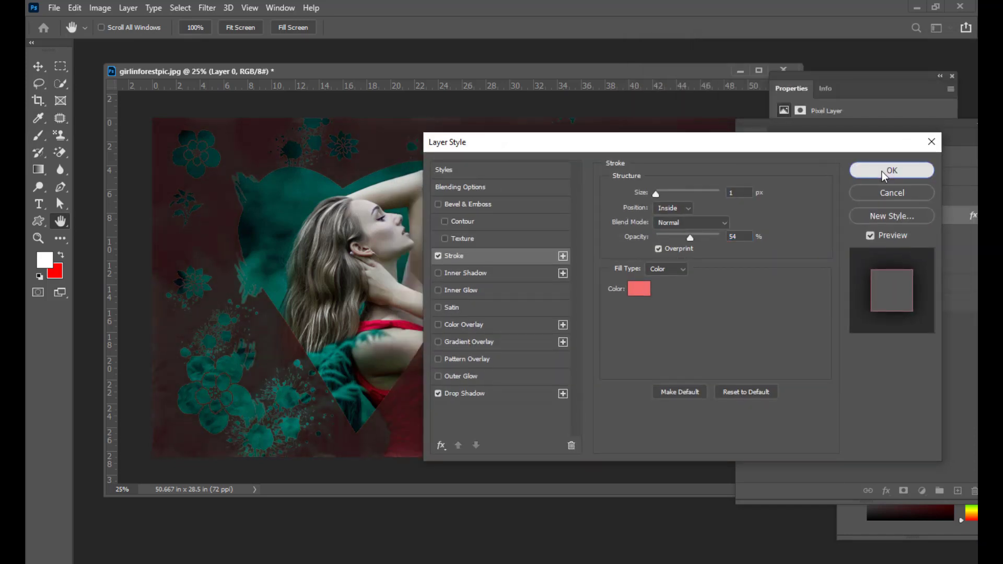
{"action": "left_click", "coordinate": [858, 170]}
{"action": "key", "text": "b"}
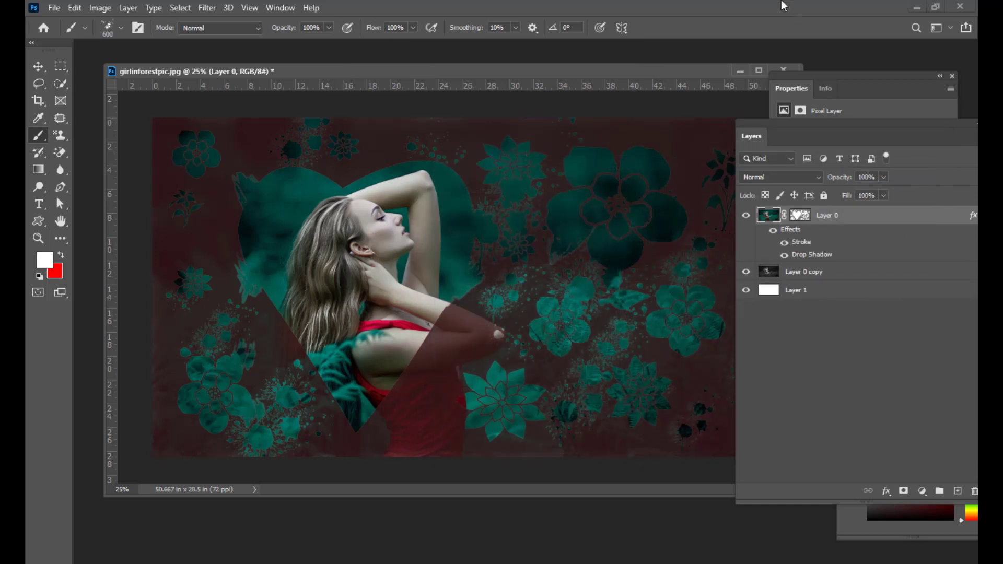